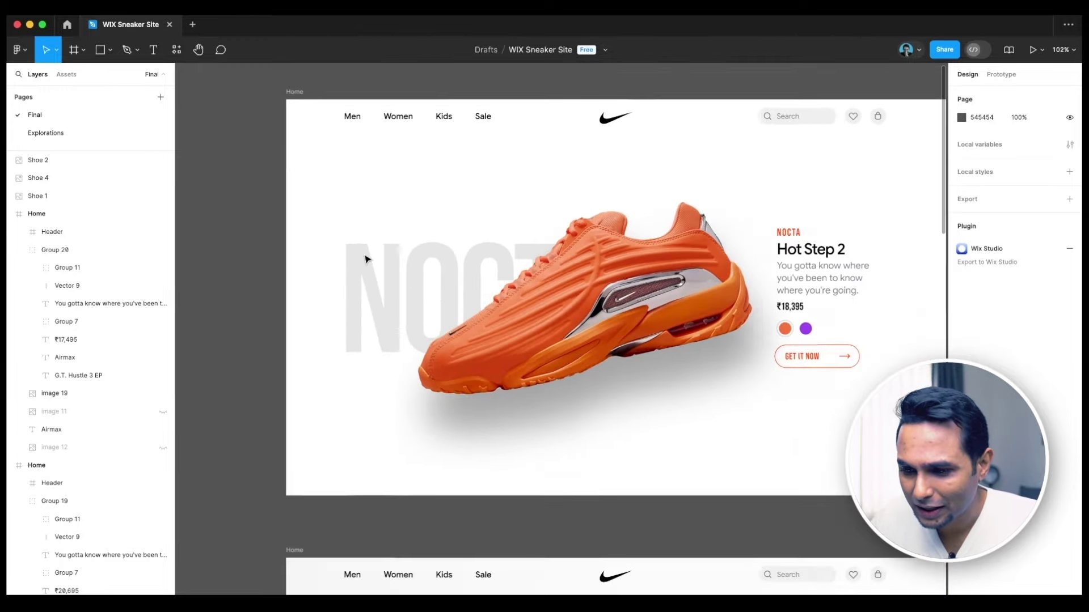
Step: Inspect the navigation labels and the header frame of the orange-shoe Home design
{"action": "left_click", "coordinate": [364, 172]}
{"action": "scroll", "coordinate": [369, 176], "scroll_direction": "up", "scroll_amount": 5}
{"action": "double_click", "coordinate": [373, 177]}
{"action": "left_click", "coordinate": [277, 181]}
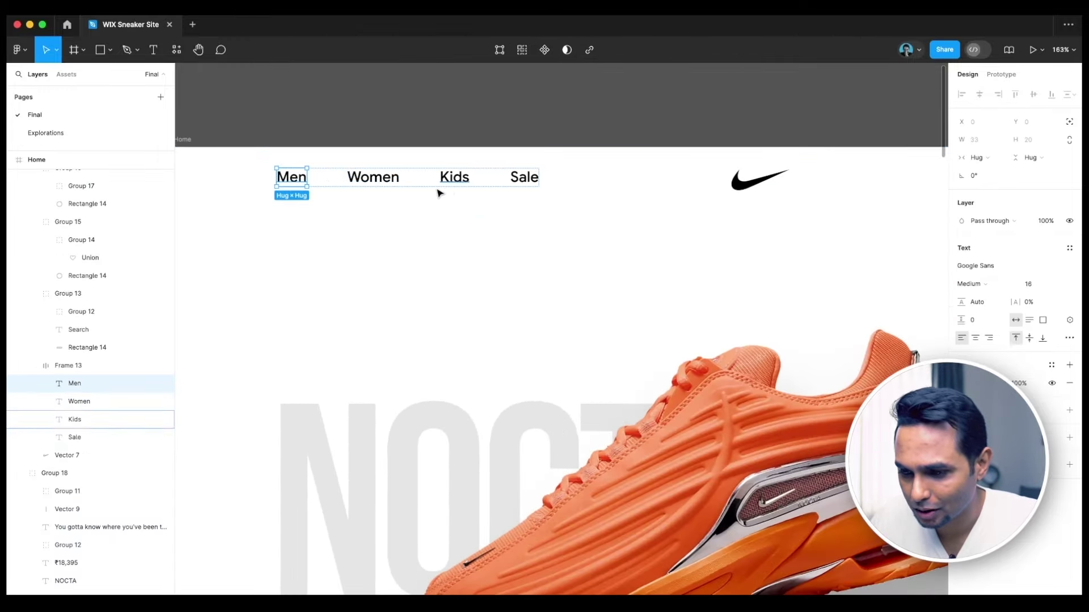
{"action": "scroll", "coordinate": [444, 189], "scroll_direction": "down", "scroll_amount": 5}
{"action": "left_click", "coordinate": [593, 173]}
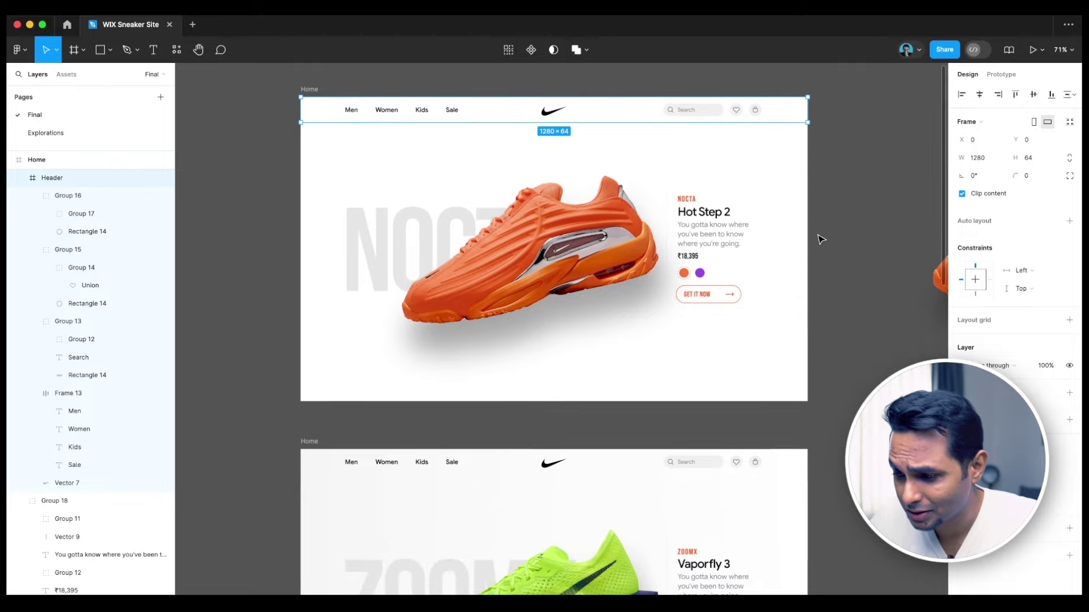
Step: Inspect the large NOCTA background text and the orange shoe image in the Home design
{"action": "scroll", "coordinate": [816, 236], "scroll_direction": "up", "scroll_amount": 5}
{"action": "left_click", "coordinate": [310, 256]}
{"action": "scroll", "coordinate": [310, 256], "scroll_direction": "down", "scroll_amount": 3}
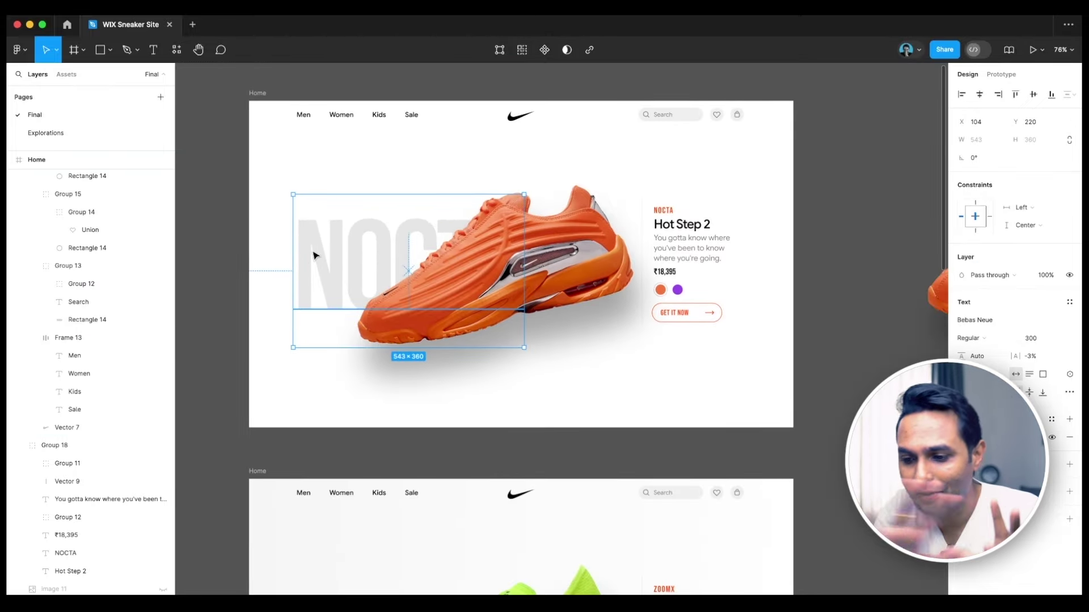
{"action": "left_click", "coordinate": [556, 276]}
{"action": "scroll", "coordinate": [557, 277], "scroll_direction": "up", "scroll_amount": 2}
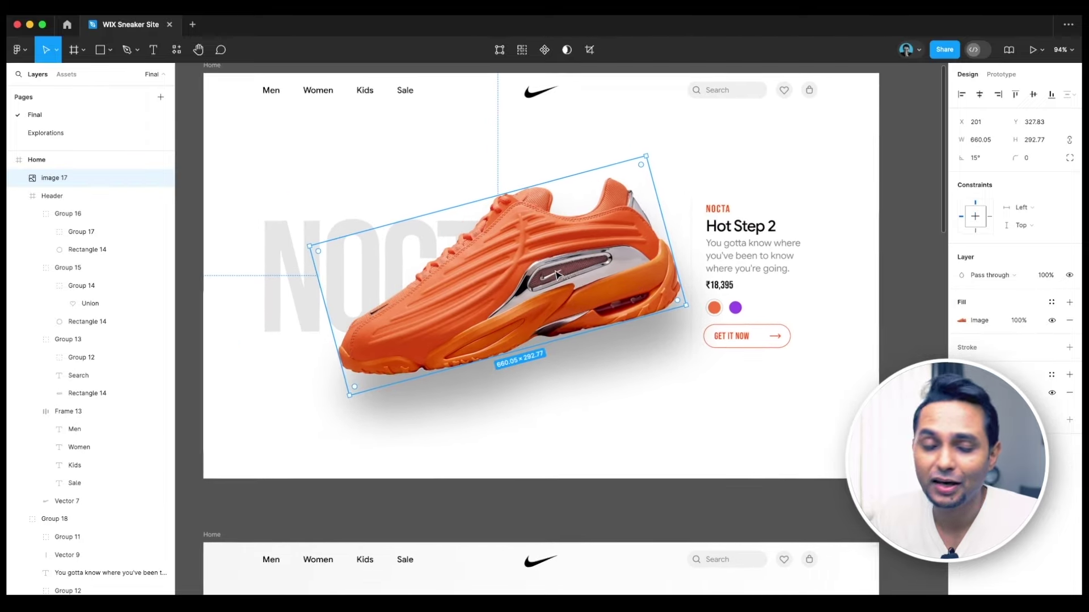
{"action": "scroll", "coordinate": [372, 233], "scroll_direction": "up", "scroll_amount": 1}
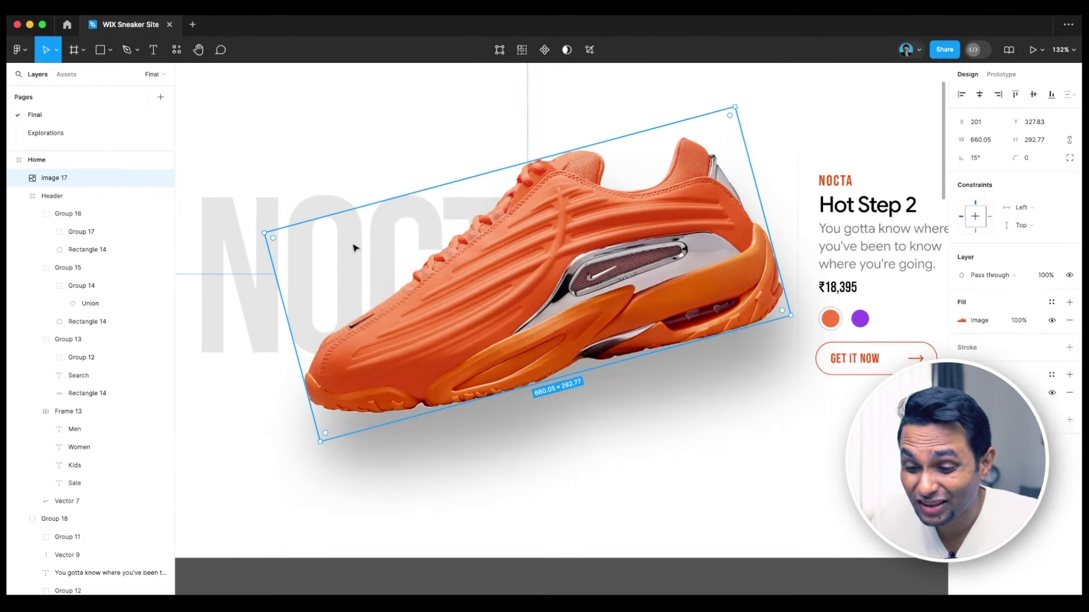
Step: Inspect the Hot Step 2 product details group beside the orange shoe
{"action": "scroll", "coordinate": [432, 311], "scroll_direction": "down", "scroll_amount": 3}
{"action": "left_click", "coordinate": [660, 258]}
{"action": "scroll", "coordinate": [668, 227], "scroll_direction": "up", "scroll_amount": 4}
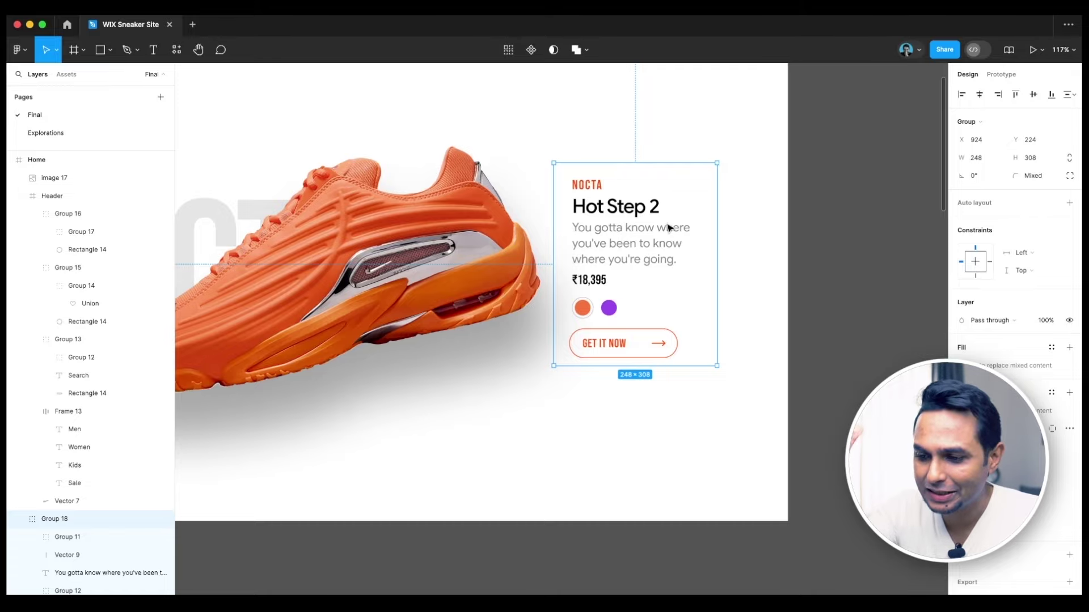
{"action": "scroll", "coordinate": [668, 227], "scroll_direction": "down", "scroll_amount": 3}
{"action": "scroll", "coordinate": [664, 272], "scroll_direction": "up", "scroll_amount": 3}
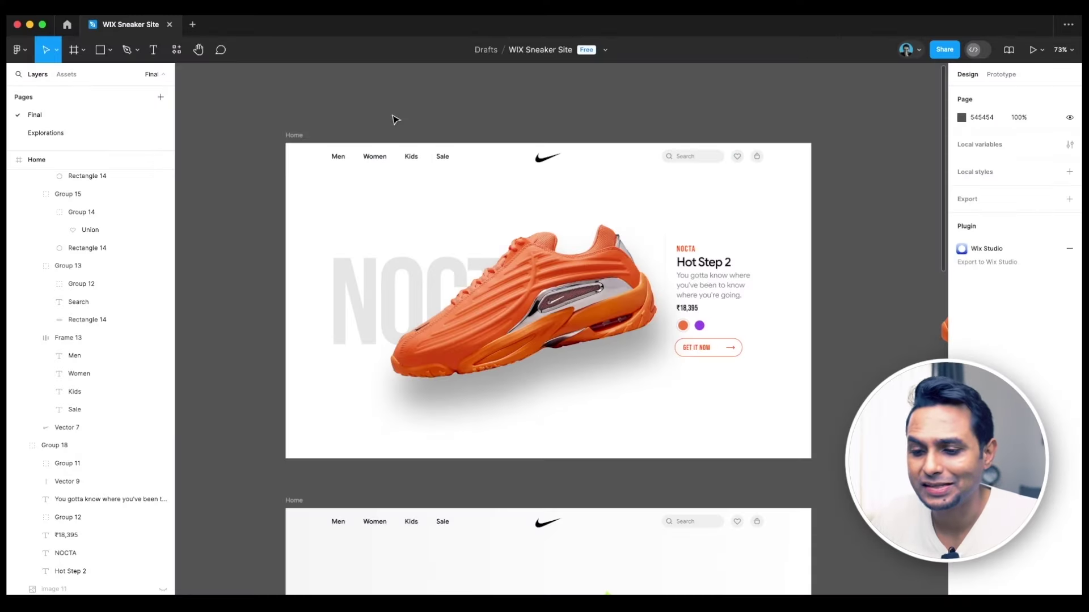
Step: Check the orange-shoe Home frame's properties and the recent and saved plugins
{"action": "left_click", "coordinate": [295, 136]}
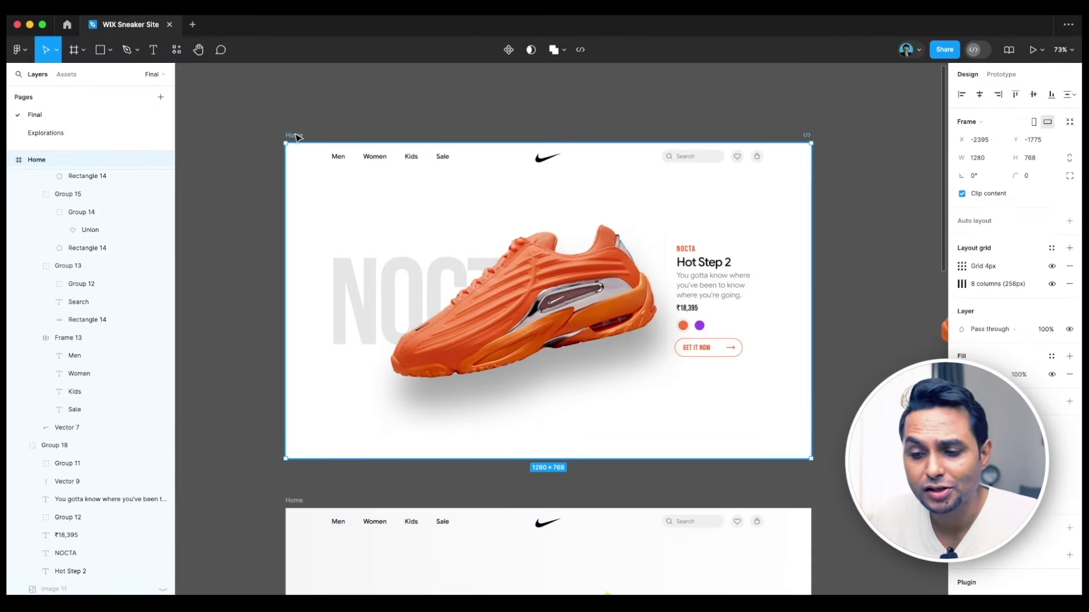
{"action": "left_click", "coordinate": [236, 102]}
{"action": "left_click", "coordinate": [177, 49]}
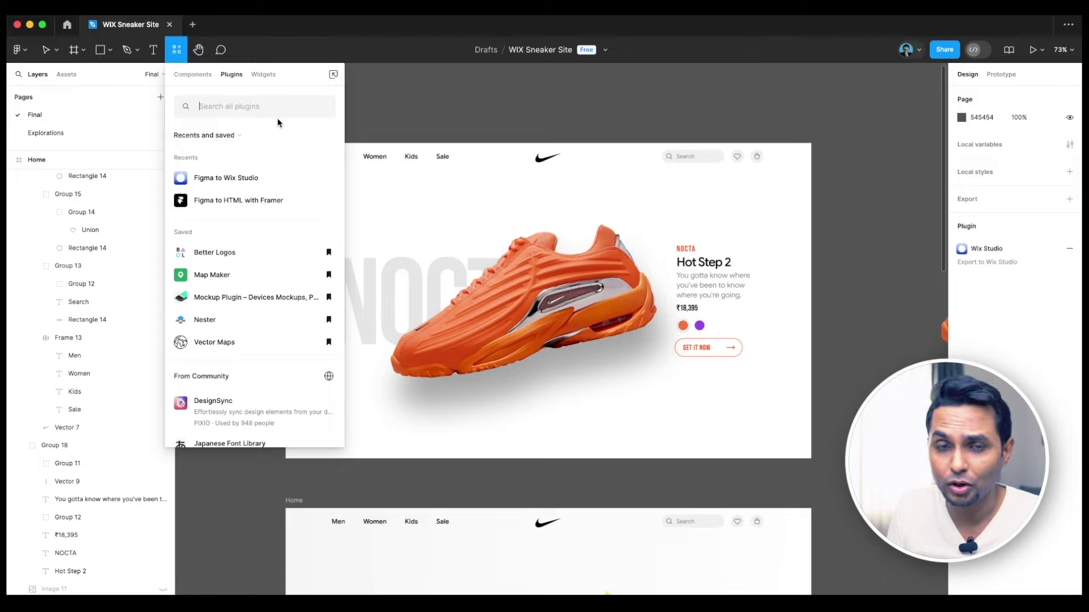
{"action": "left_click", "coordinate": [482, 75]}
{"action": "scroll", "coordinate": [482, 75], "scroll_direction": "down", "scroll_amount": 5}
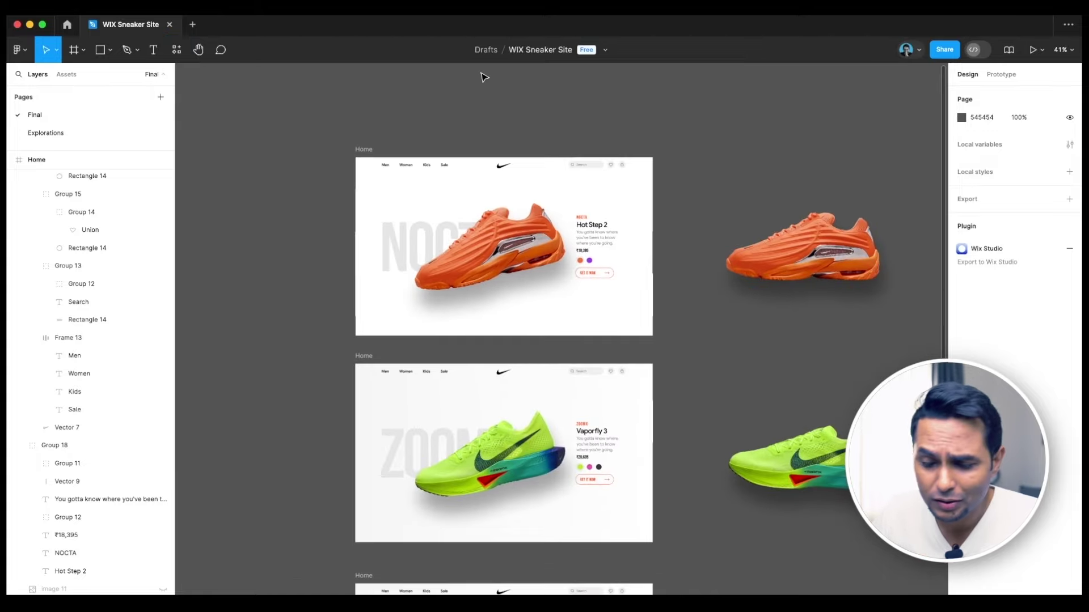
{"action": "scroll", "coordinate": [485, 78], "scroll_direction": "left", "scroll_amount": 1}
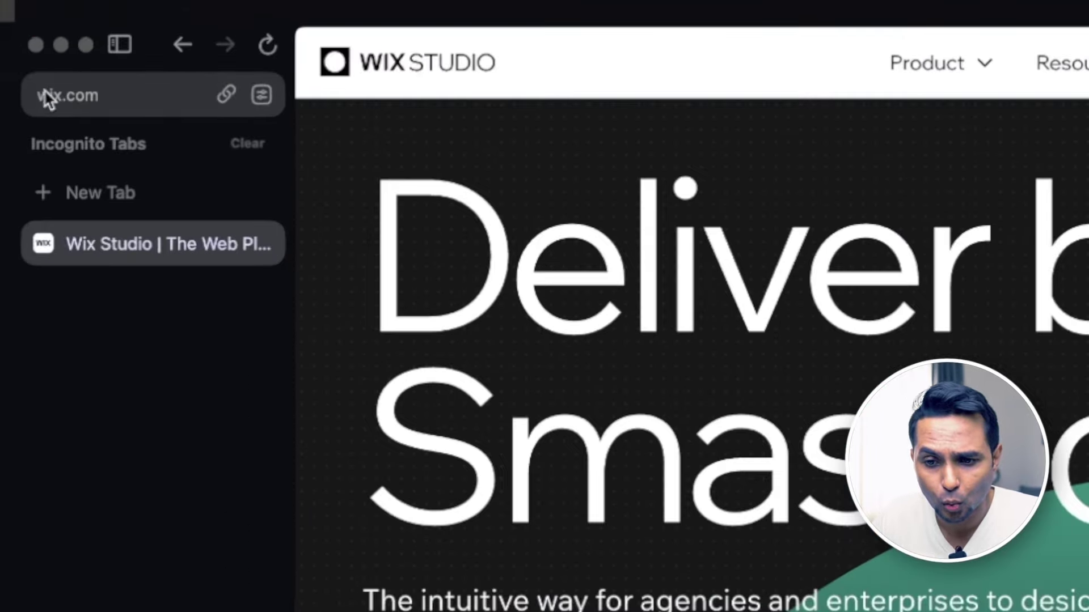
Step: Switch to Wix Studio in the browser and create a new site from the Studio blank canvas
{"action": "left_click", "coordinate": [24, 55]}
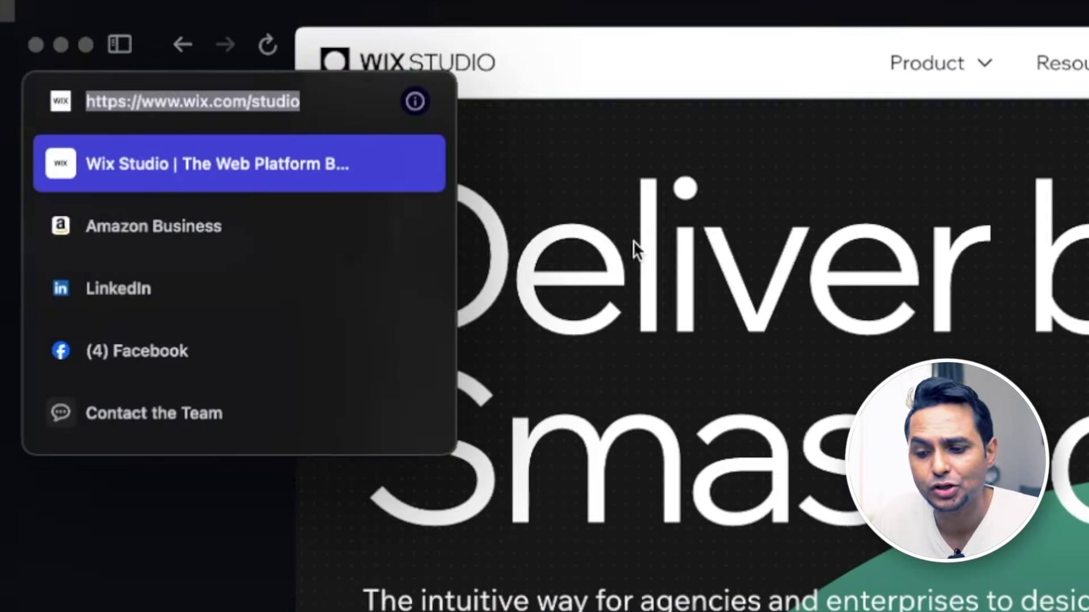
{"action": "left_click", "coordinate": [499, 184]}
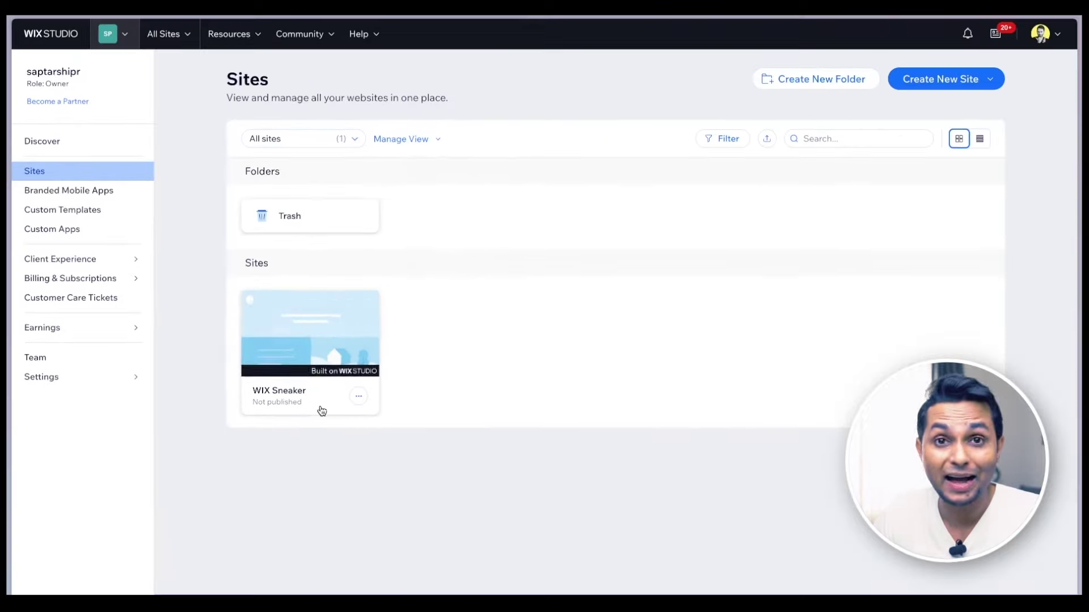
{"action": "mouse_move", "coordinate": [464, 547]}
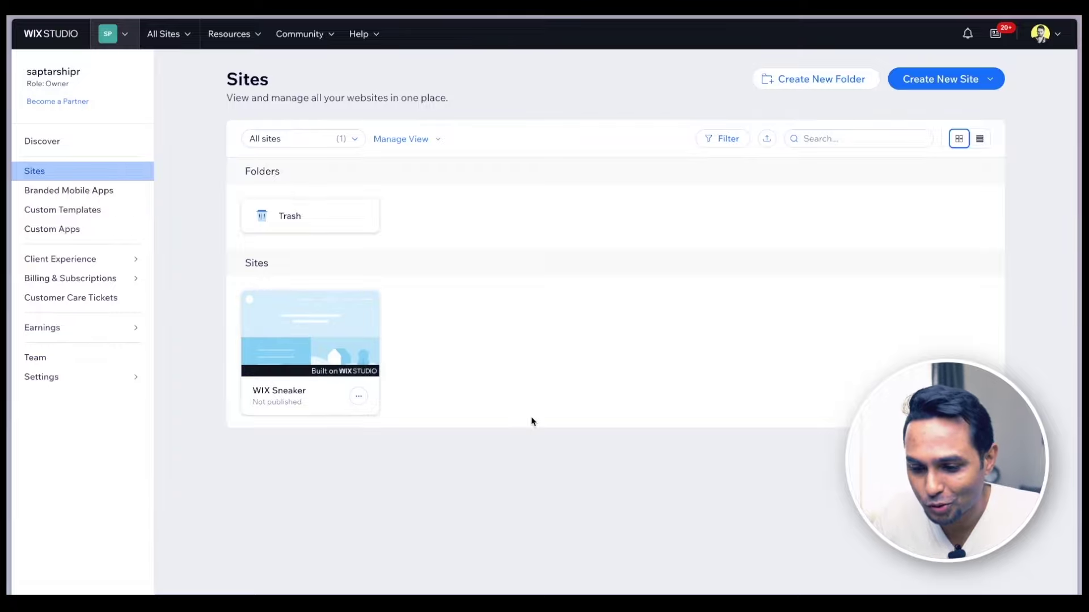
{"action": "mouse_move", "coordinate": [313, 409]}
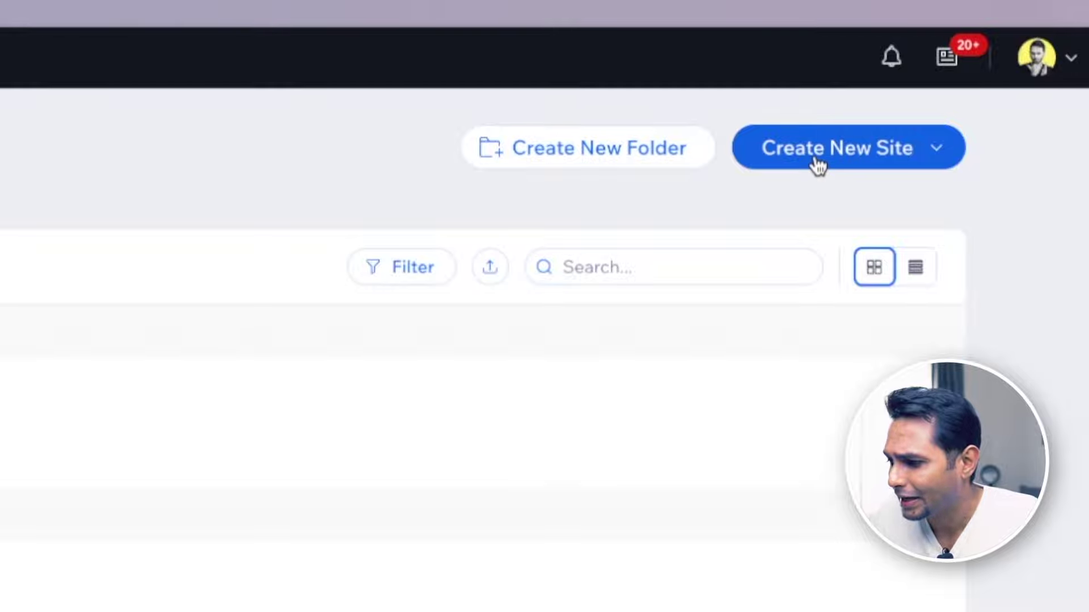
{"action": "left_click", "coordinate": [851, 154]}
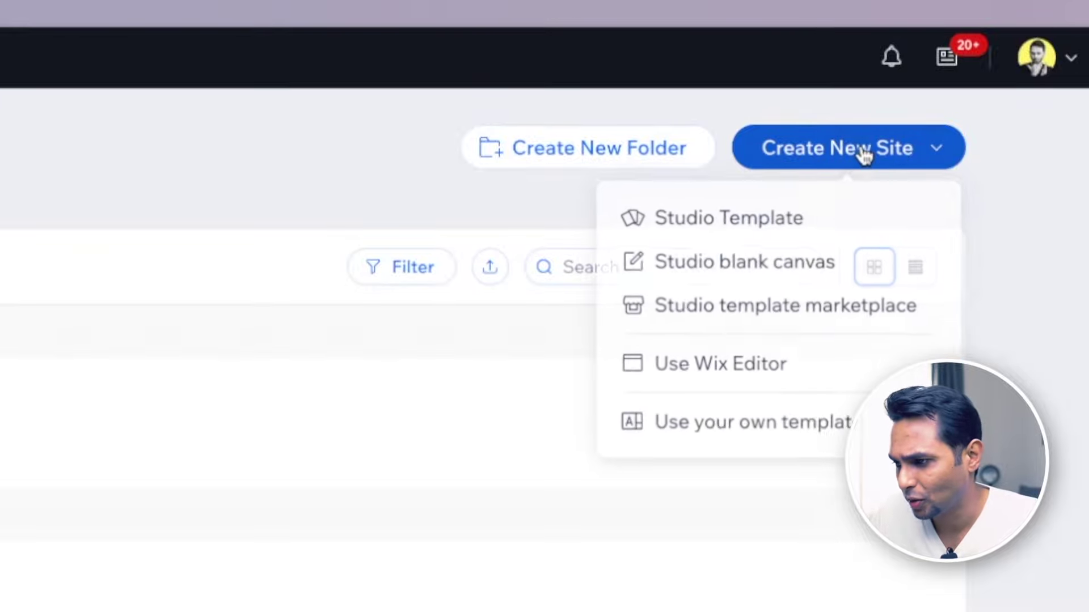
{"action": "left_click", "coordinate": [849, 209]}
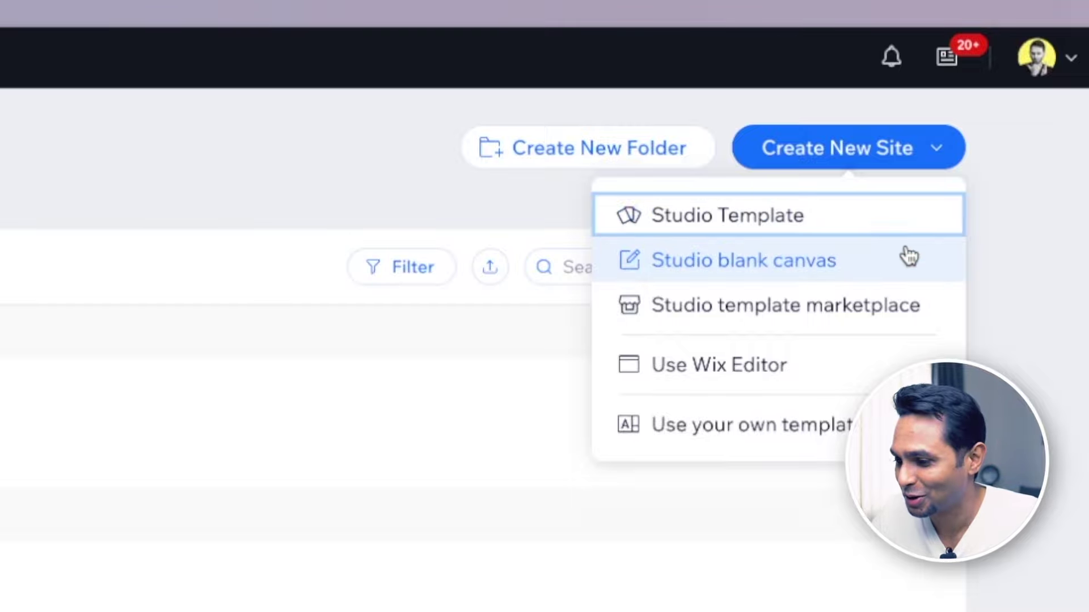
{"action": "left_click", "coordinate": [787, 279]}
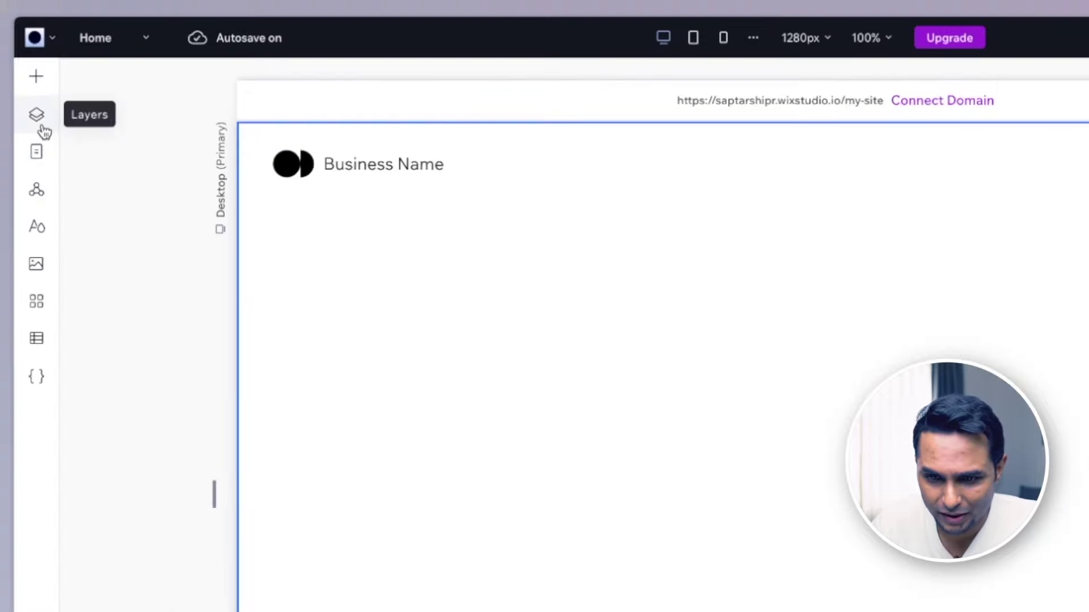
Step: Review the new site's layers, pages, global sections, site styles and media library
{"action": "left_click", "coordinate": [44, 132]}
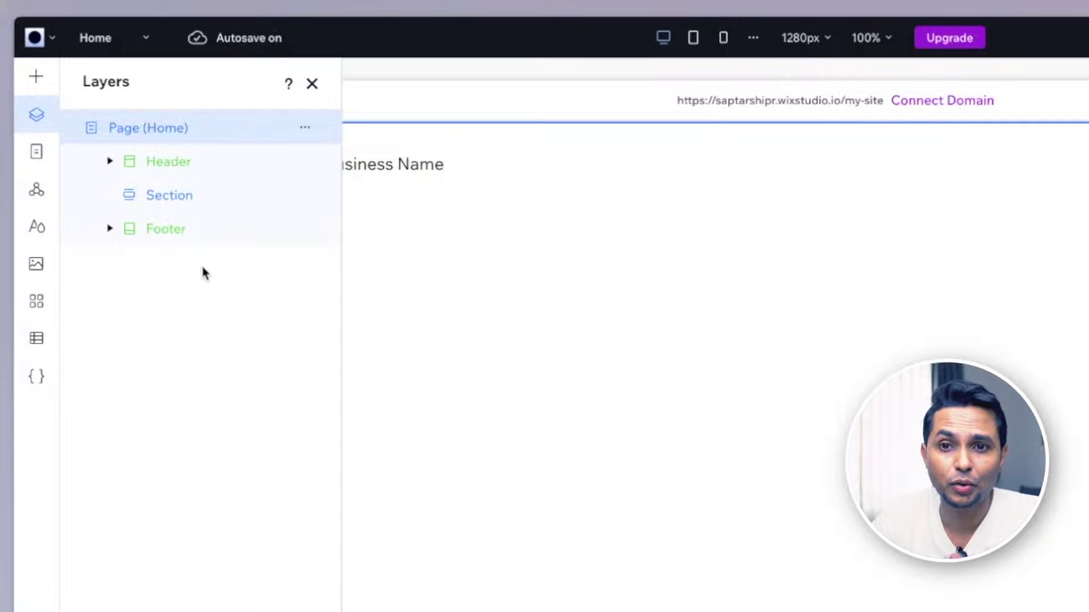
{"action": "left_click", "coordinate": [38, 154]}
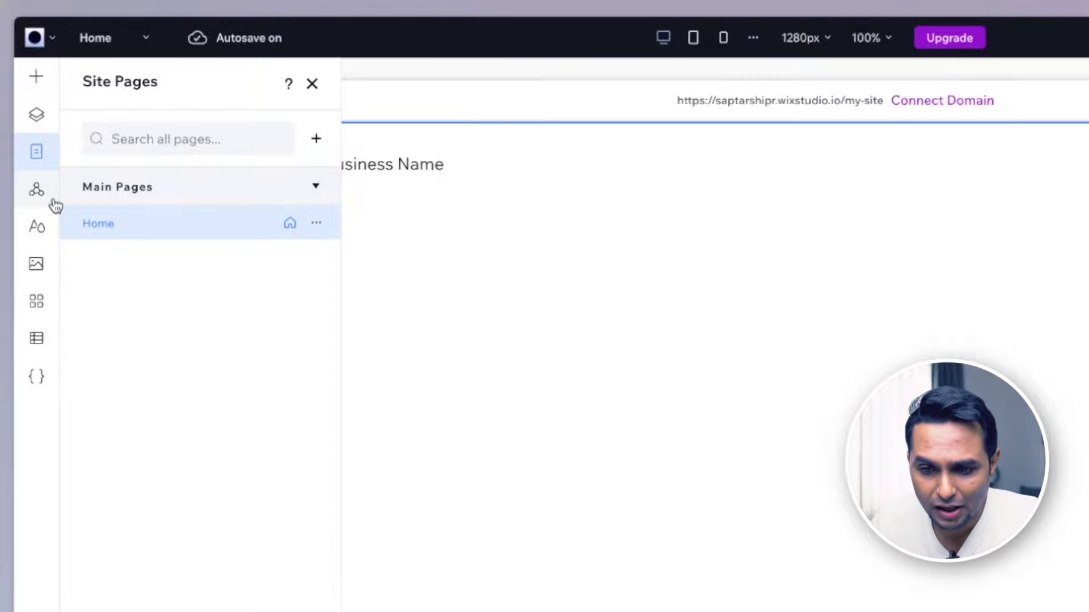
{"action": "left_click", "coordinate": [34, 191]}
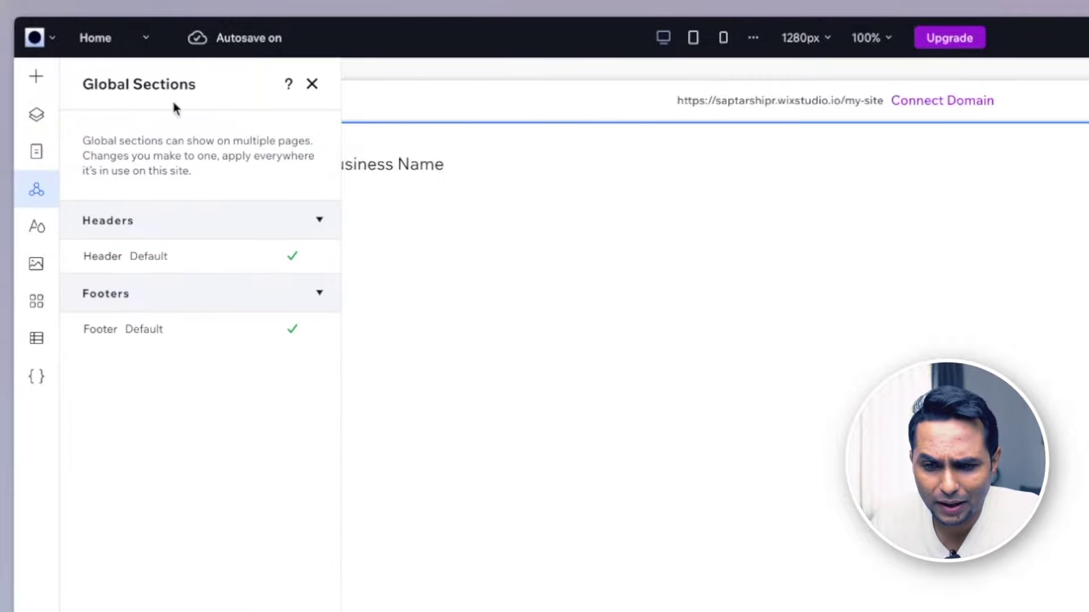
{"action": "left_click", "coordinate": [37, 238]}
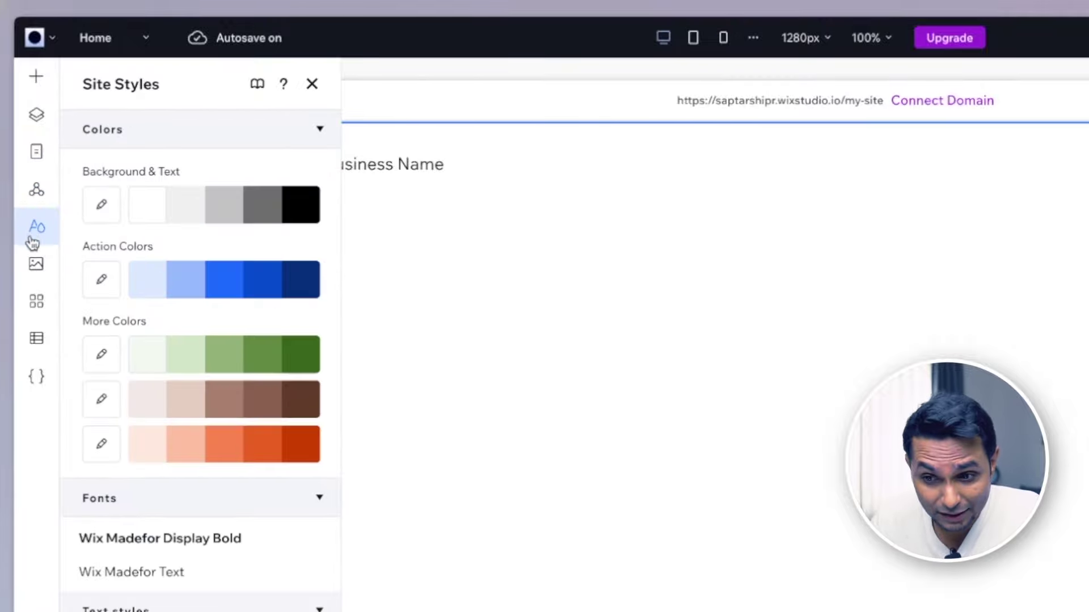
{"action": "left_click", "coordinate": [36, 265]}
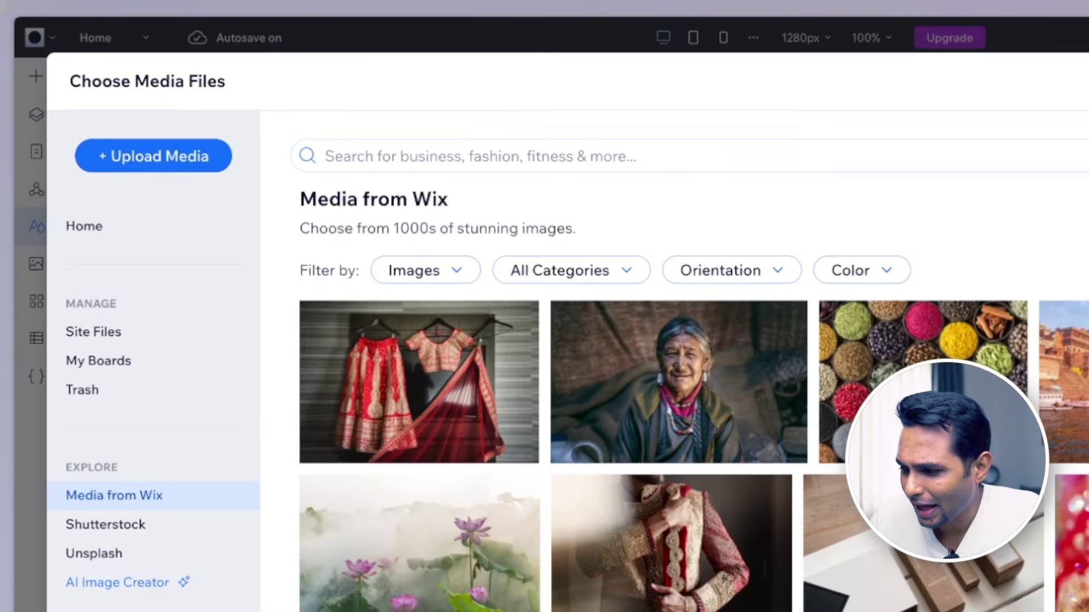
{"action": "key", "text": "Escape"}
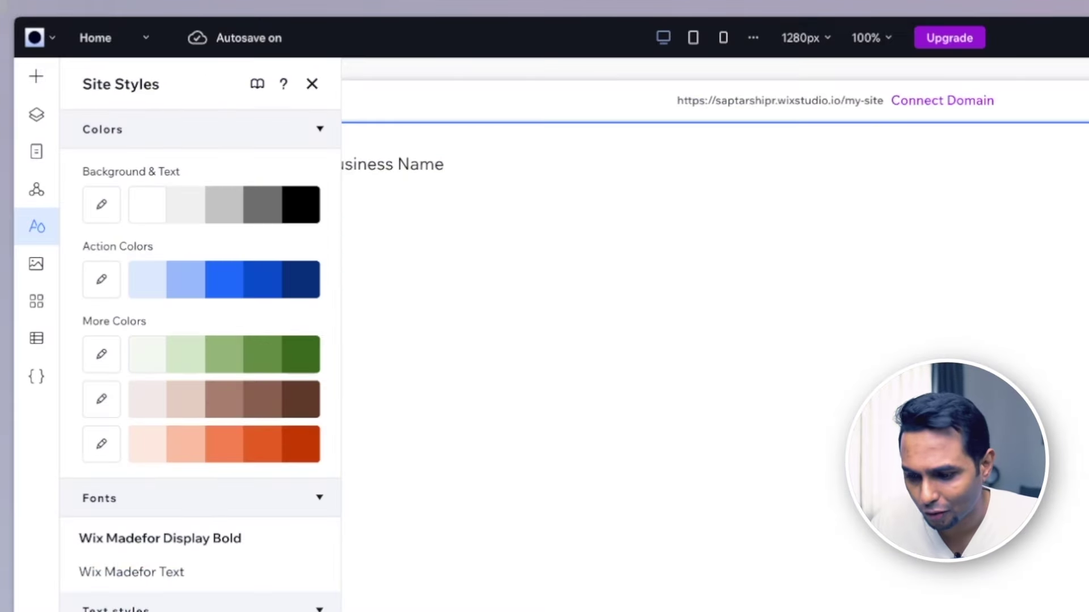
{"action": "left_click", "coordinate": [313, 87]}
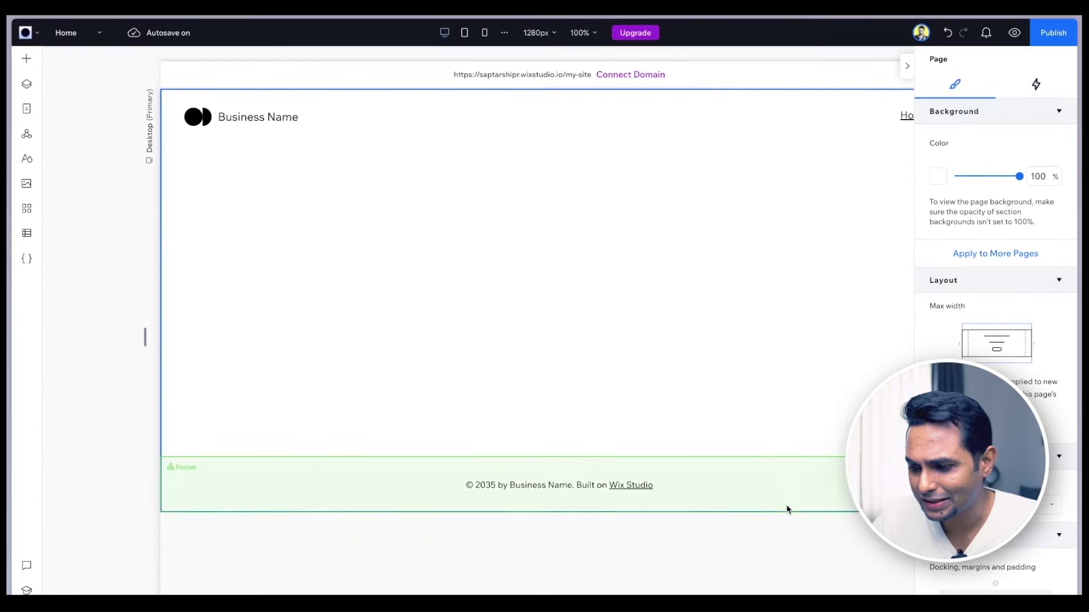
Step: Inspect the footer, blank section and header directly on the page canvas
{"action": "left_click", "coordinate": [787, 508]}
{"action": "left_click", "coordinate": [794, 245]}
{"action": "left_click", "coordinate": [680, 112]}
{"action": "left_click", "coordinate": [792, 382]}
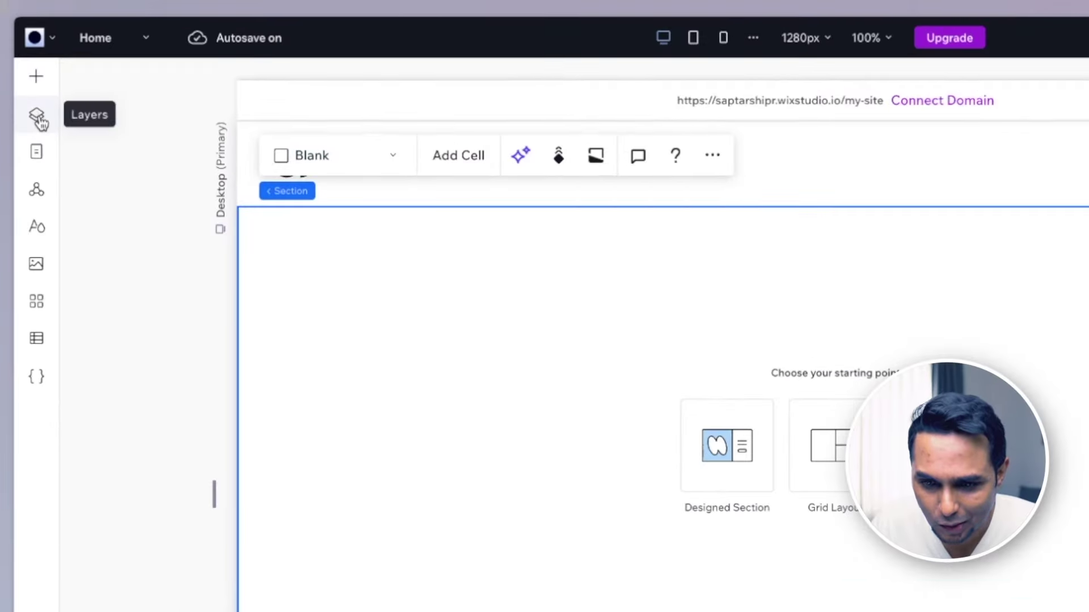
Step: Examine the Home page's layer structure, including the elements nested in the Header
{"action": "left_click", "coordinate": [29, 85]}
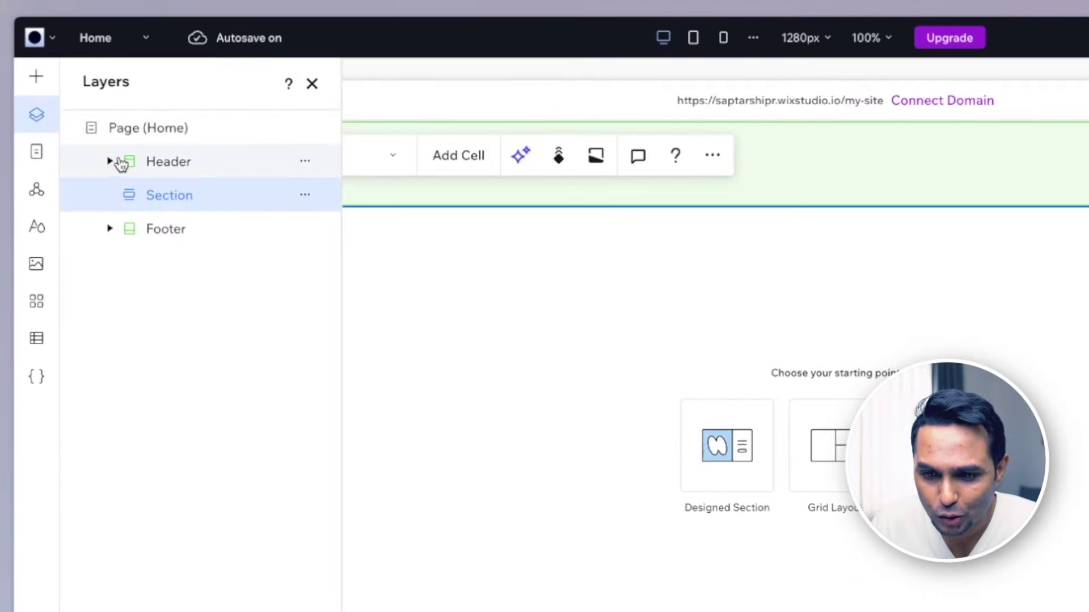
{"action": "left_click", "coordinate": [153, 163]}
{"action": "left_click", "coordinate": [110, 163]}
{"action": "left_click", "coordinate": [199, 194]}
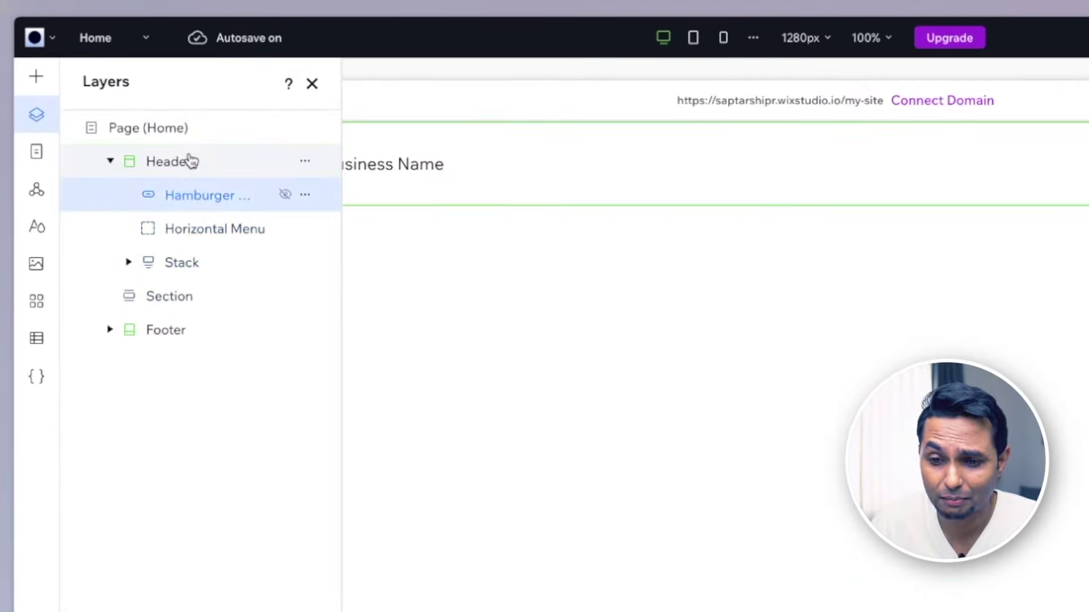
{"action": "left_click", "coordinate": [110, 161]}
{"action": "left_click", "coordinate": [180, 139]}
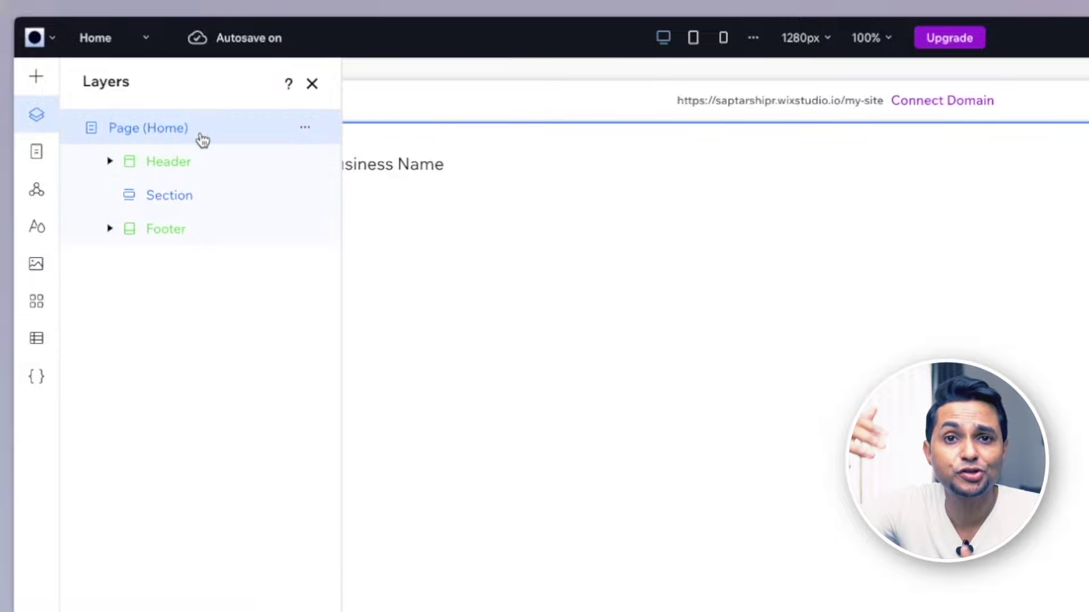
Step: Select the Header, Section and Footer layers in turn to see which page area each one covers
{"action": "left_click", "coordinate": [196, 169]}
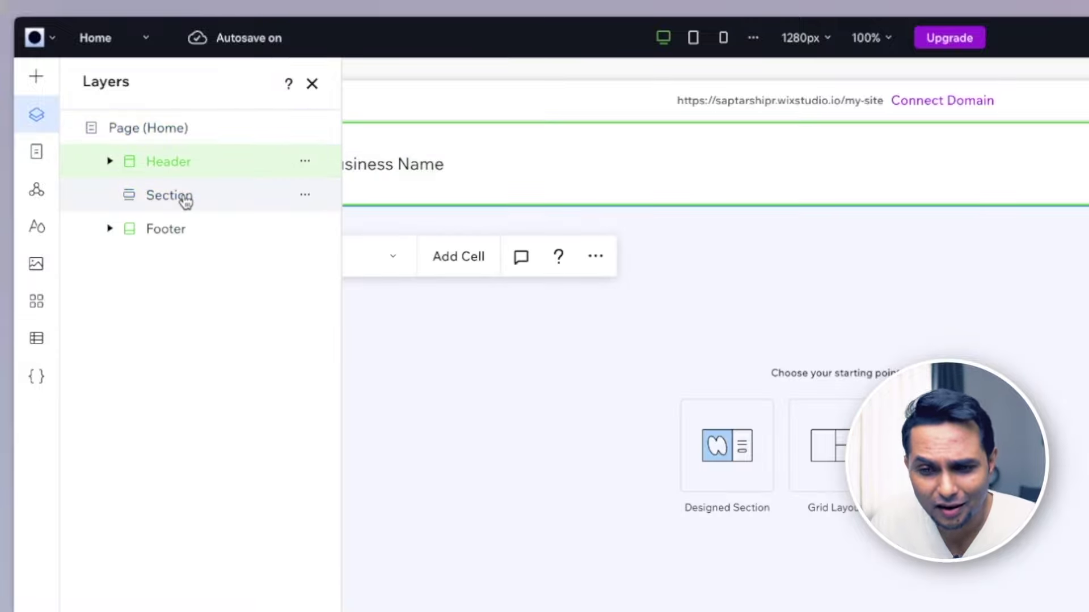
{"action": "left_click", "coordinate": [185, 200]}
{"action": "left_click", "coordinate": [178, 232]}
{"action": "left_click", "coordinate": [179, 171]}
{"action": "left_click", "coordinate": [177, 197]}
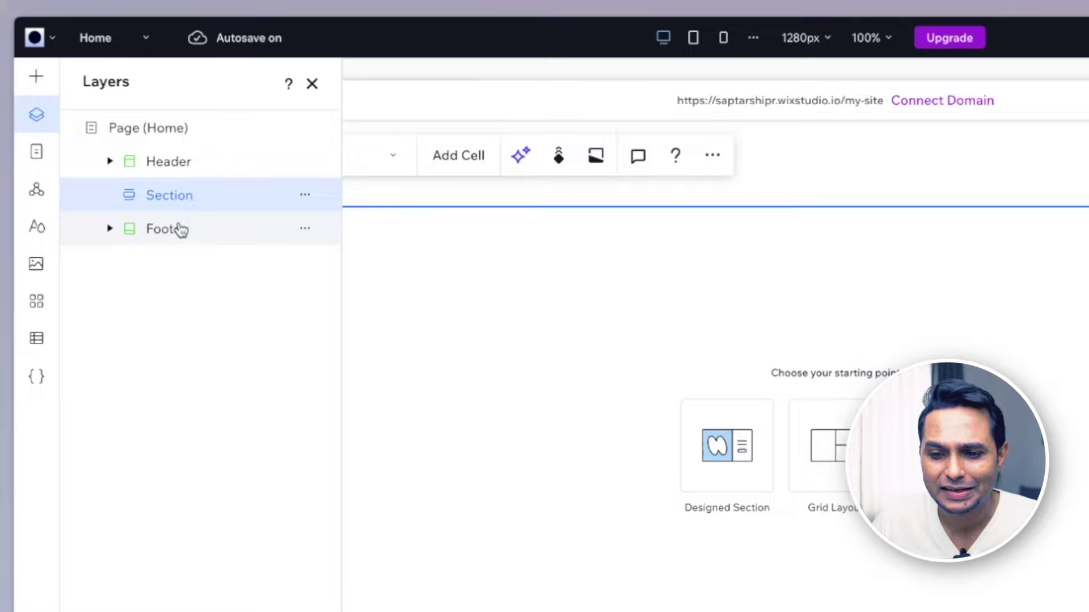
{"action": "left_click", "coordinate": [181, 229]}
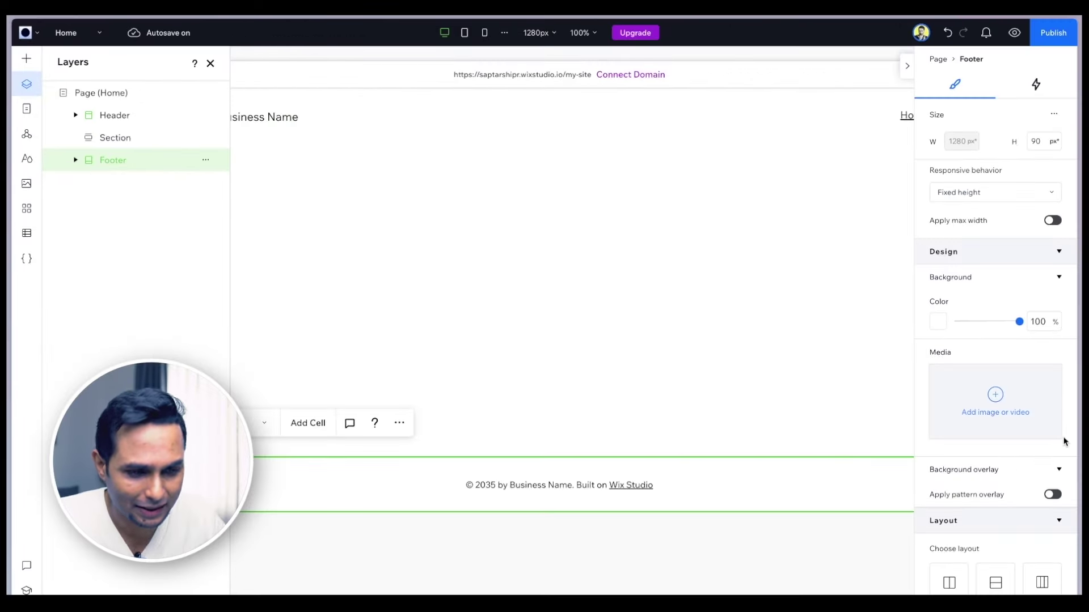
Step: Delete the default header and footer from the Home page
{"action": "left_click", "coordinate": [210, 64]}
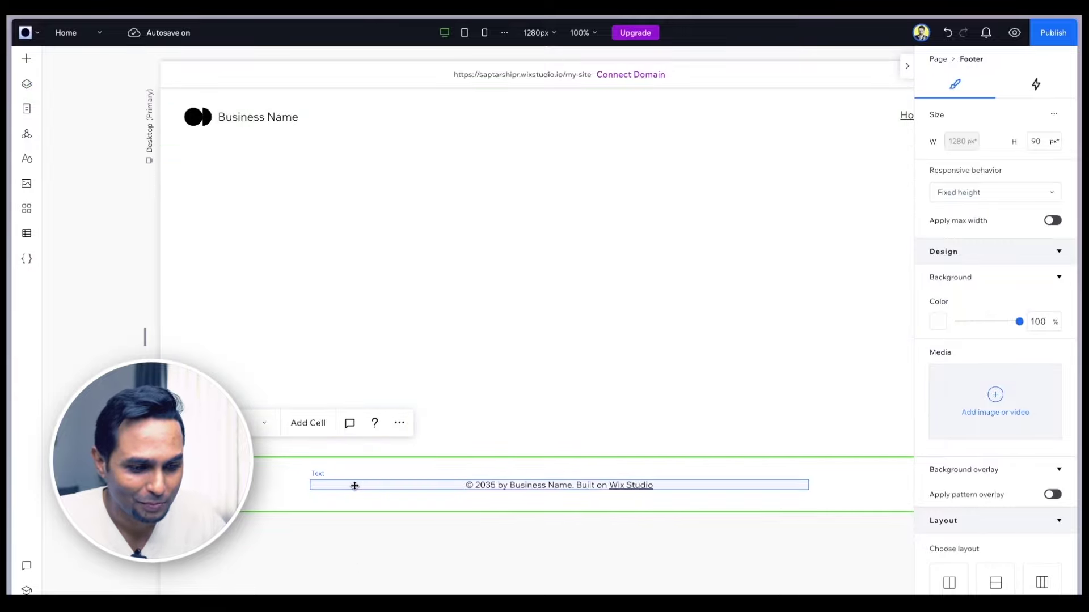
{"action": "left_click", "coordinate": [418, 120]}
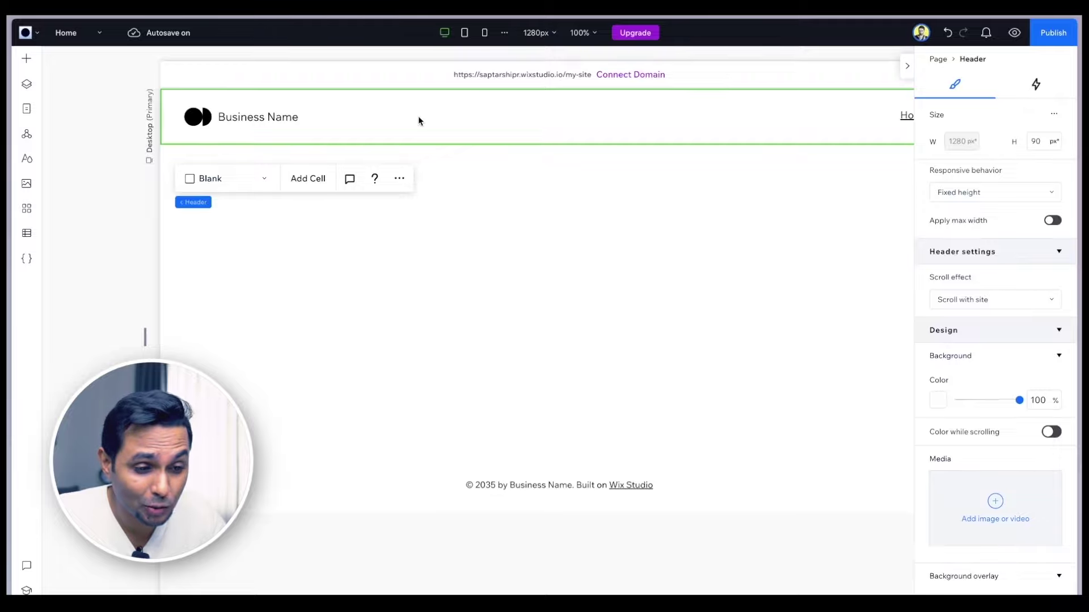
{"action": "key", "text": "Delete"}
{"action": "left_click", "coordinate": [335, 418]}
{"action": "key", "text": "Delete"}
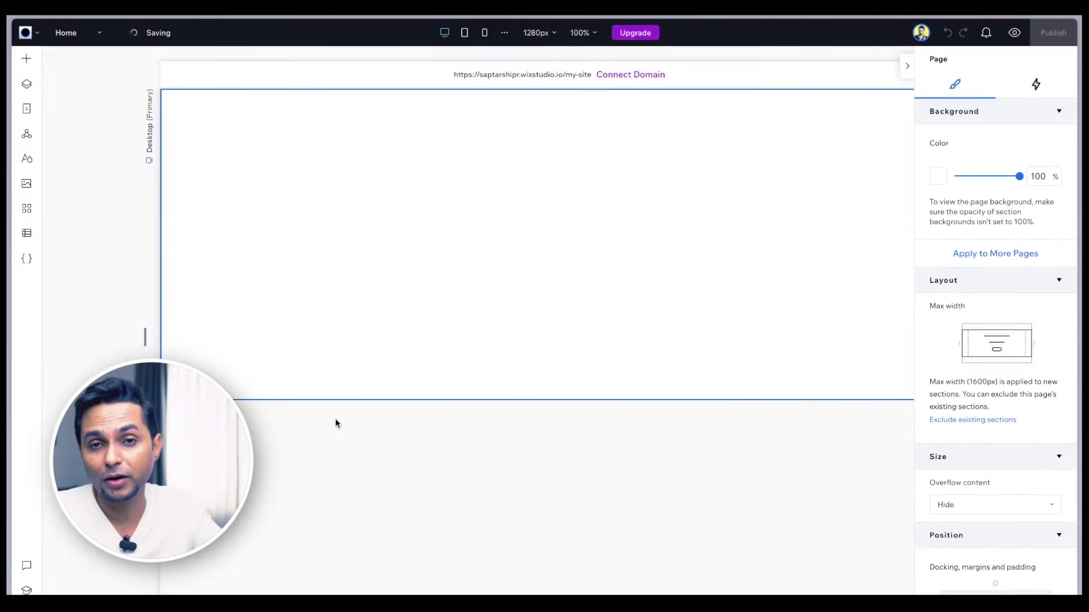
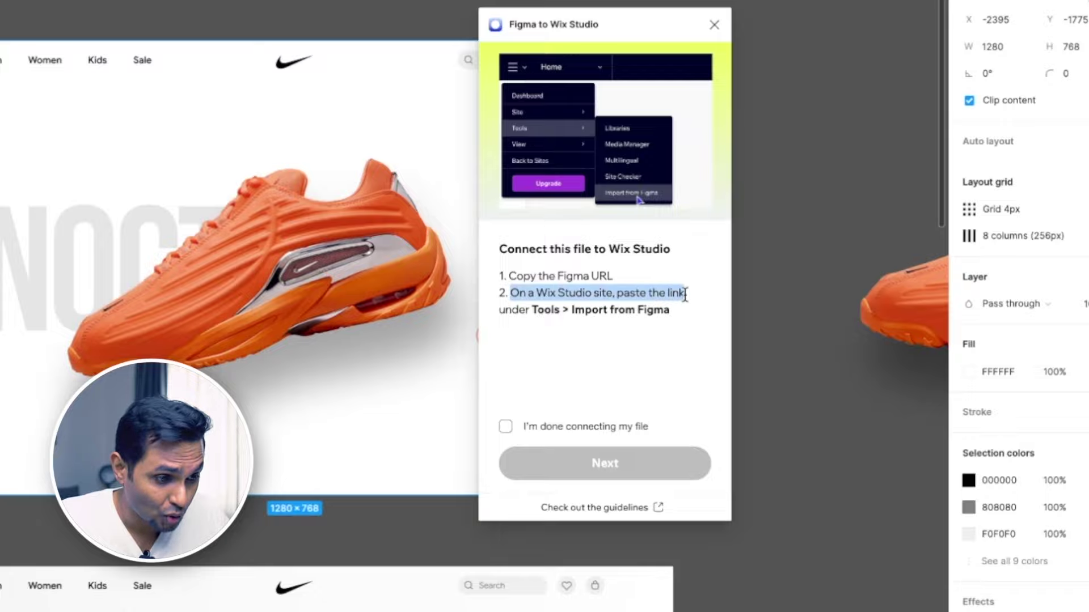
Step: Copy the link to the selected Home frame from the Figma file's sharing options
{"action": "left_click", "coordinate": [667, 323]}
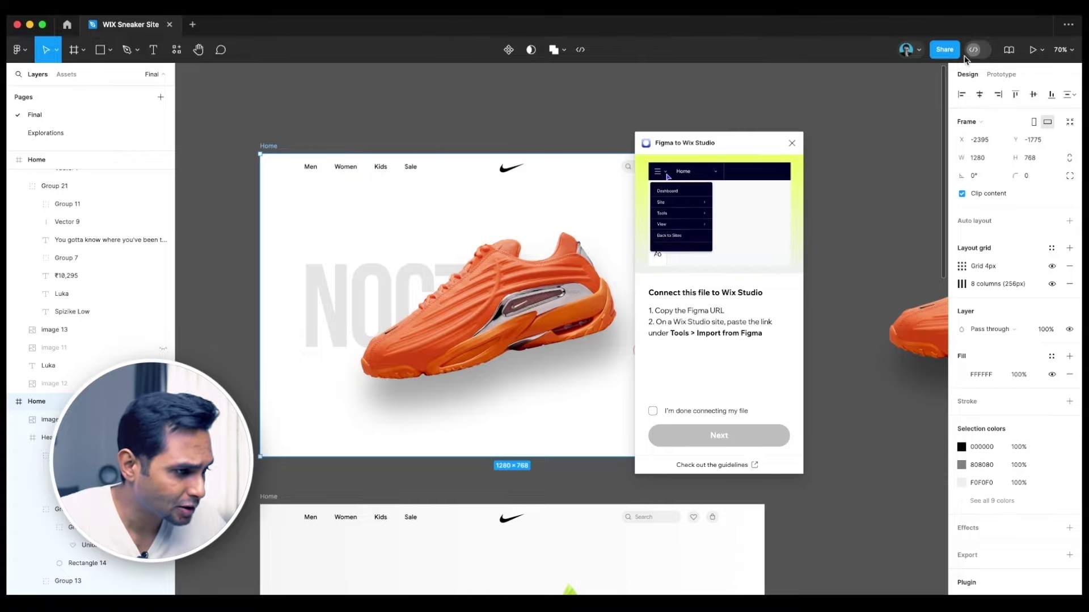
{"action": "left_click", "coordinate": [944, 51]}
{"action": "left_click", "coordinate": [626, 138]}
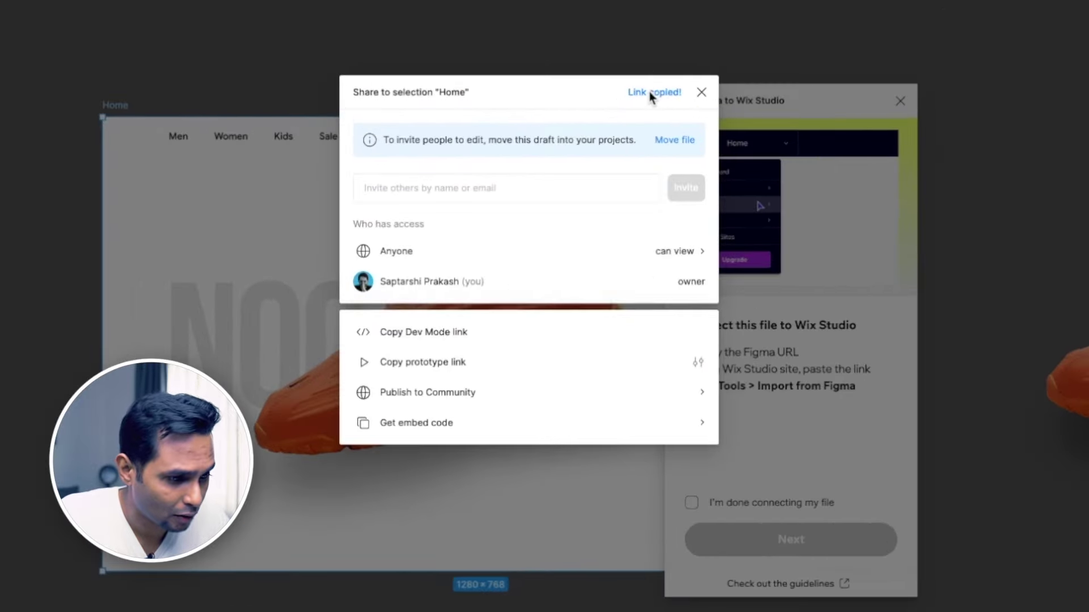
{"action": "left_click", "coordinate": [703, 93]}
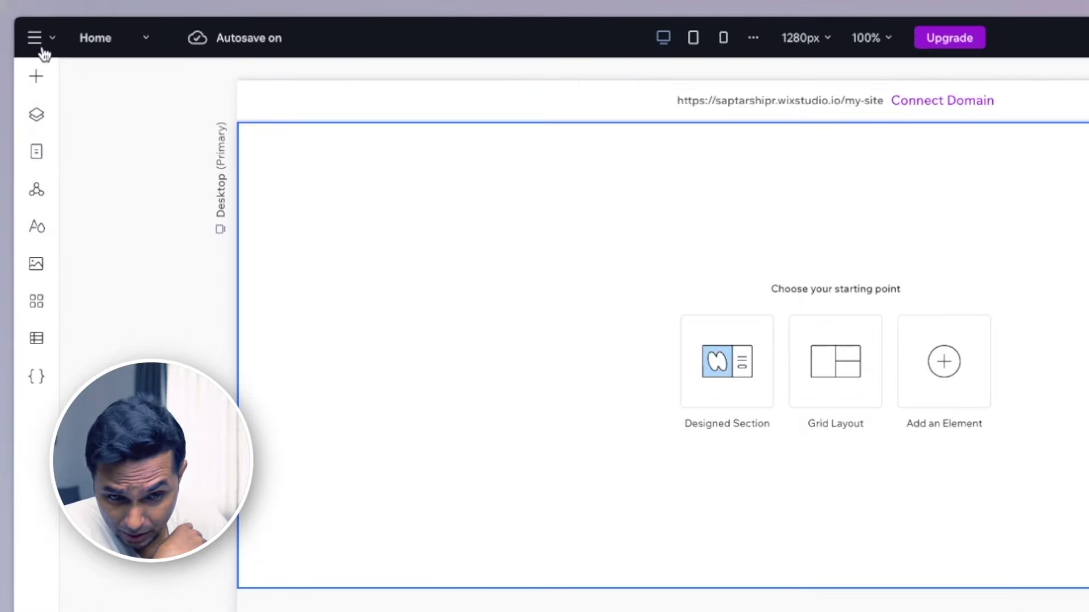
Step: Switch to Wix Studio, open Import from Figma and connect the Figma file using the copied link
{"action": "left_click", "coordinate": [44, 45]}
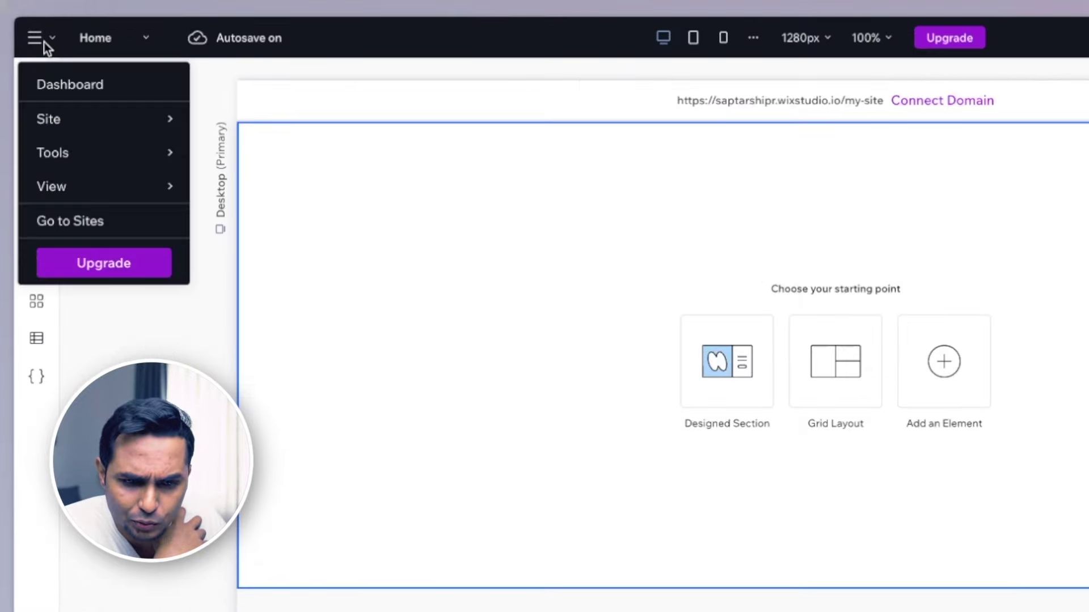
{"action": "mouse_move", "coordinate": [74, 157]}
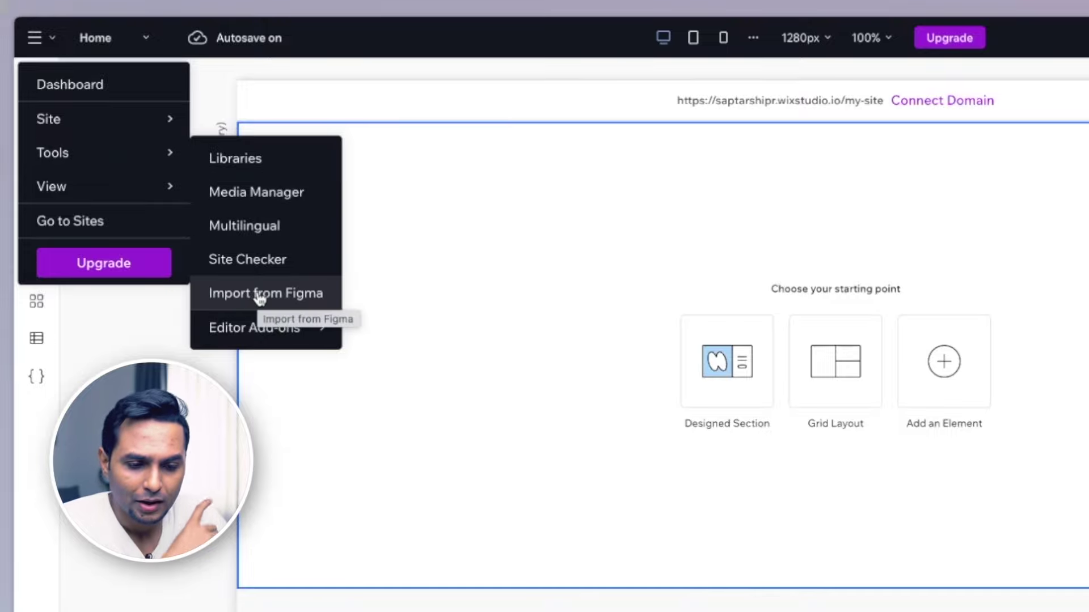
{"action": "left_click", "coordinate": [260, 295]}
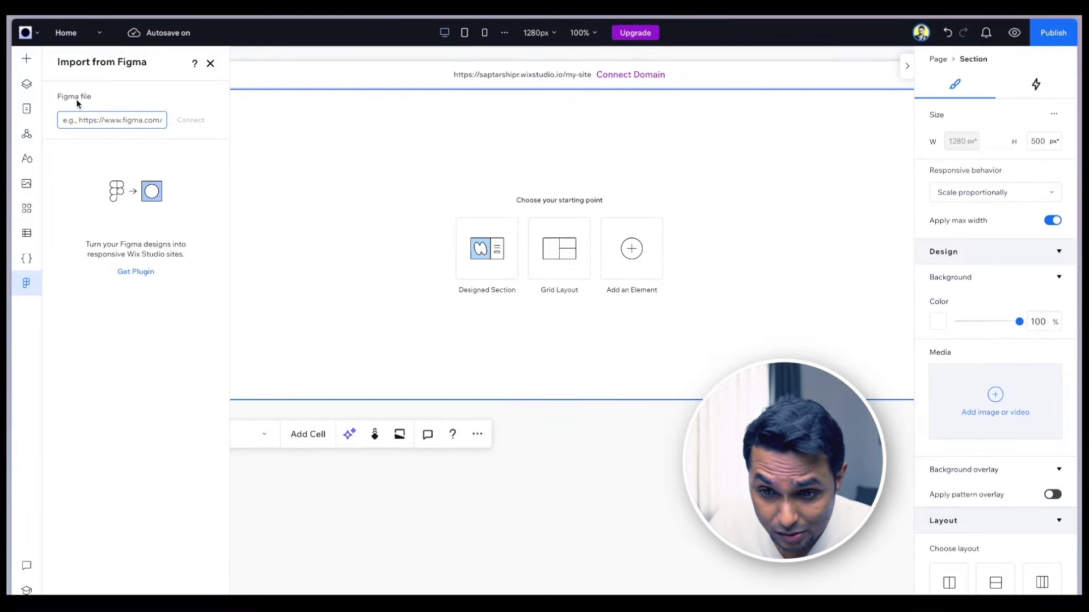
{"action": "key", "text": "ctrl+v"}
{"action": "left_click", "coordinate": [191, 121]}
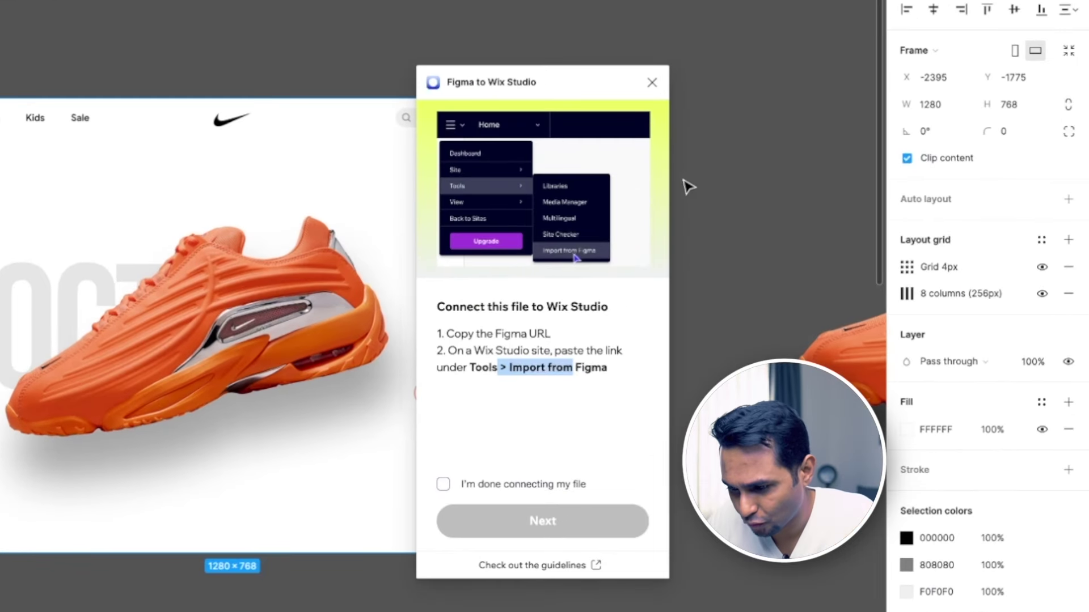
Step: In Figma, mark the file as connected in the Figma to Wix Studio plugin and continue its setup
{"action": "left_click_drag", "start_coordinate": [564, 78], "coordinate": [553, 46]}
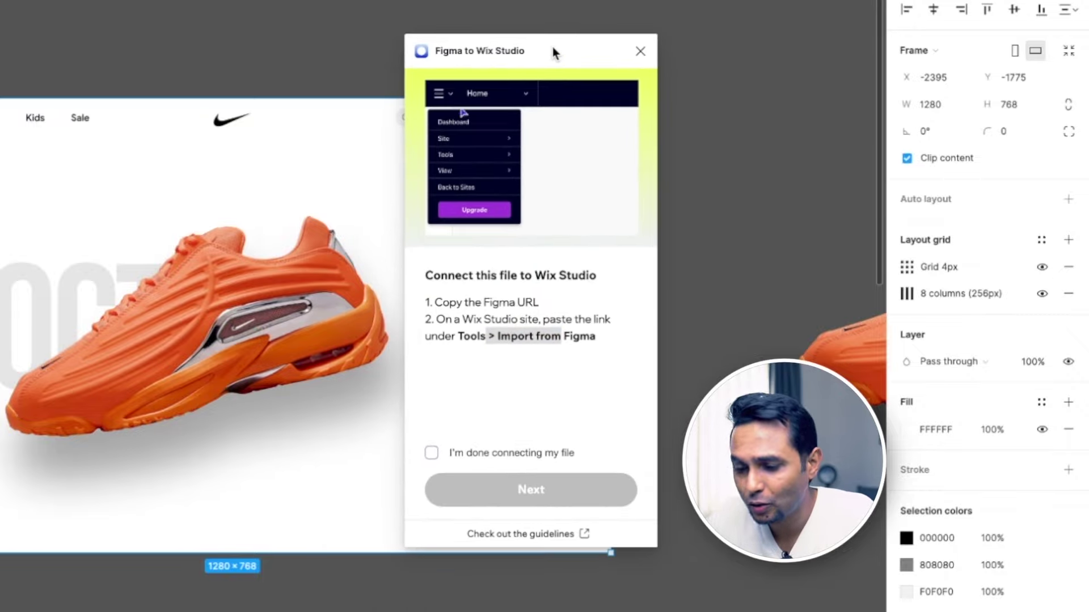
{"action": "left_click", "coordinate": [432, 453]}
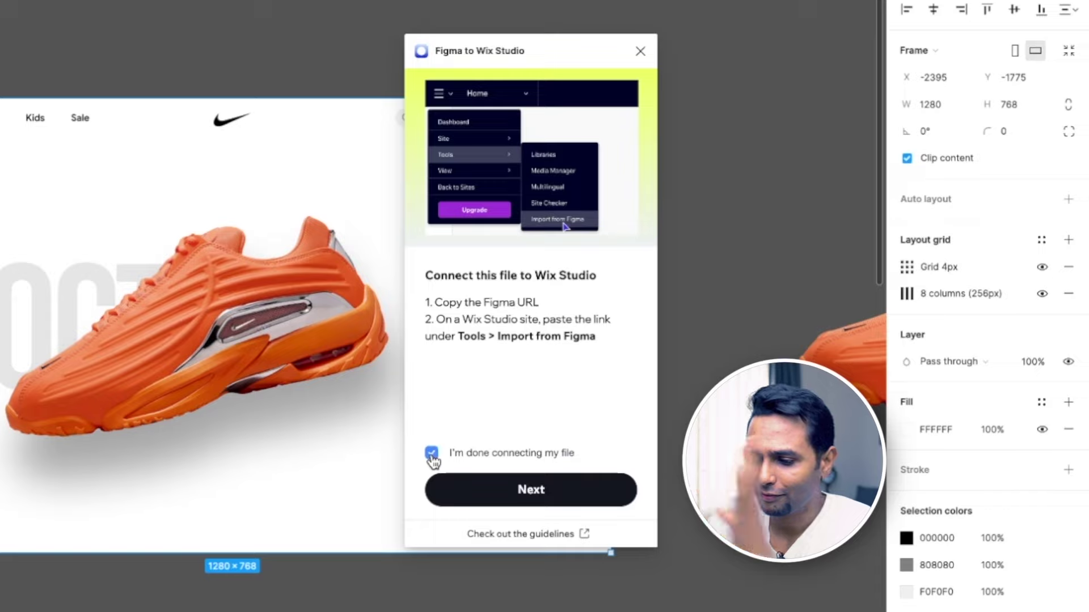
{"action": "left_click", "coordinate": [522, 491]}
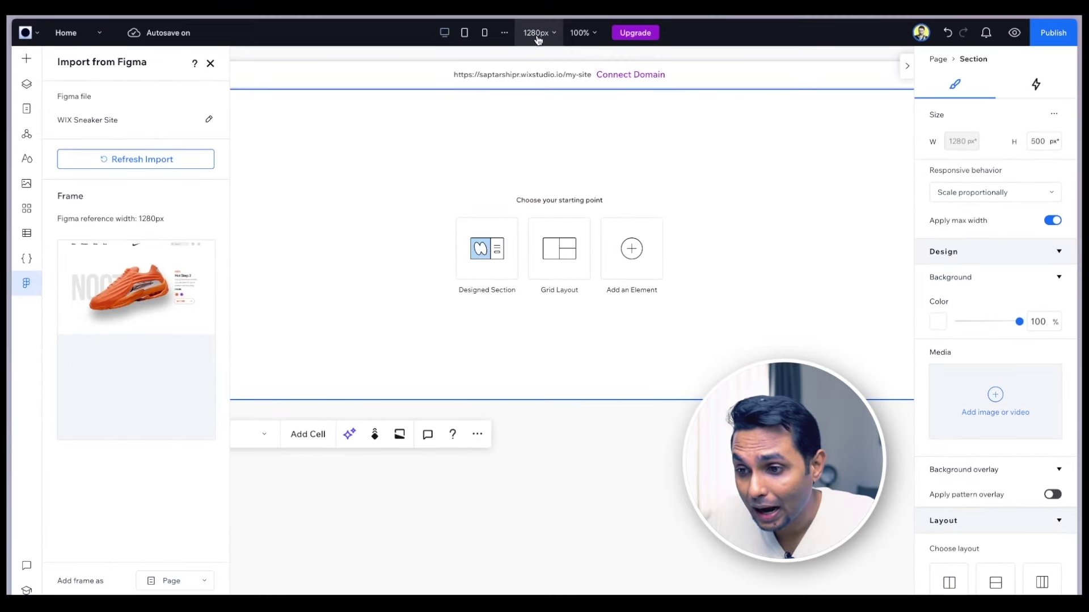
Step: Check the Desktop breakpoint's editing size in Wix Studio against the Figma reference width
{"action": "left_click", "coordinate": [539, 33]}
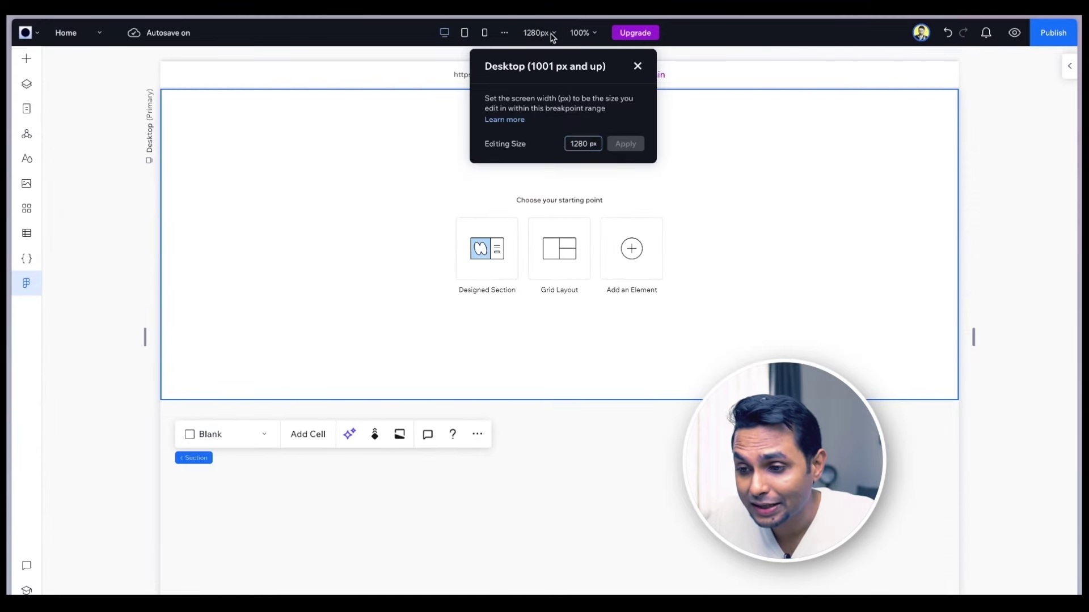
{"action": "left_click", "coordinate": [554, 32]}
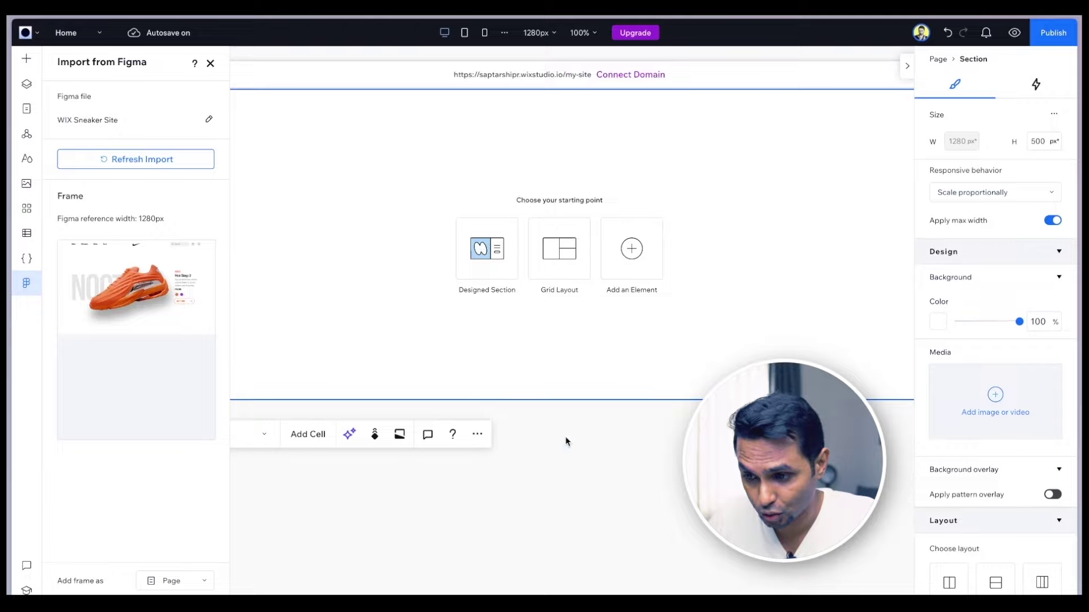
{"action": "left_click", "coordinate": [543, 33]}
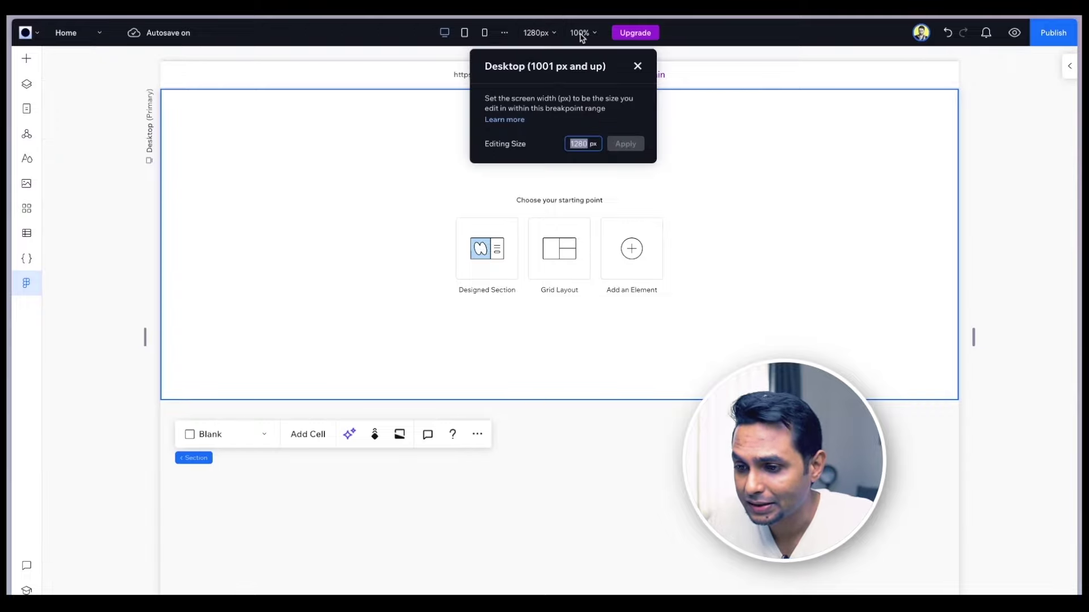
{"action": "left_click", "coordinate": [638, 67]}
Step: Return to Figma, start the plugin export, review the listed colors and typography, and export the styles
{"action": "key", "text": "super+Tab"}
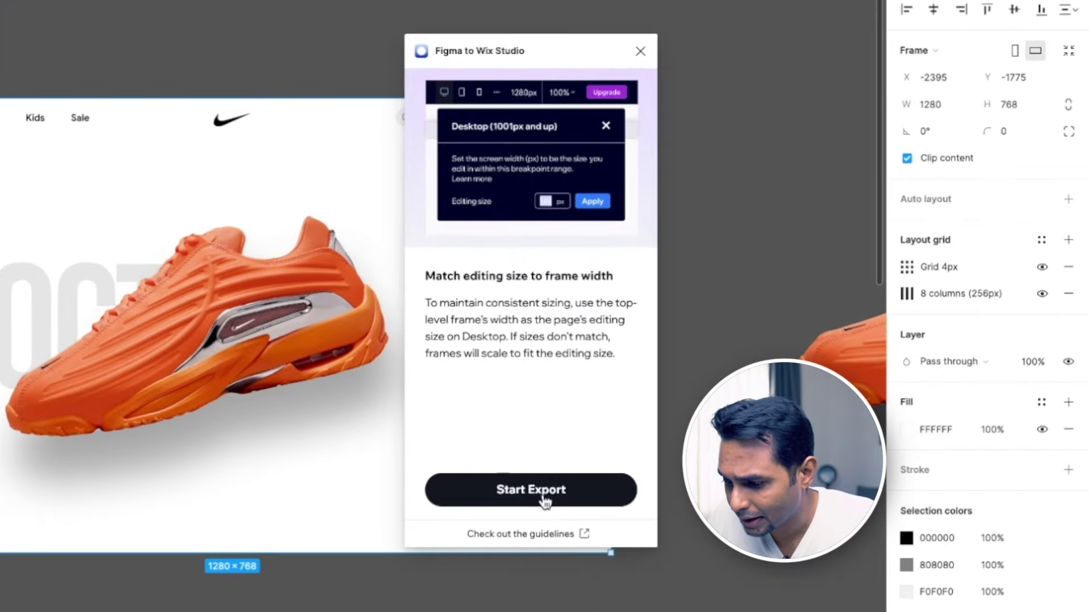
{"action": "left_click", "coordinate": [545, 499]}
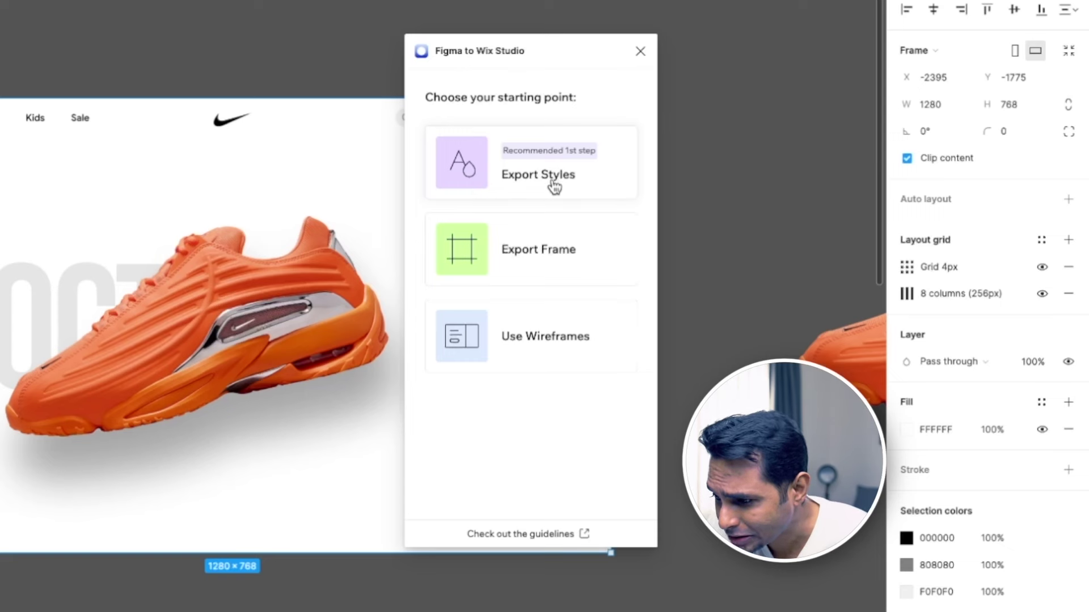
{"action": "left_click", "coordinate": [555, 186]}
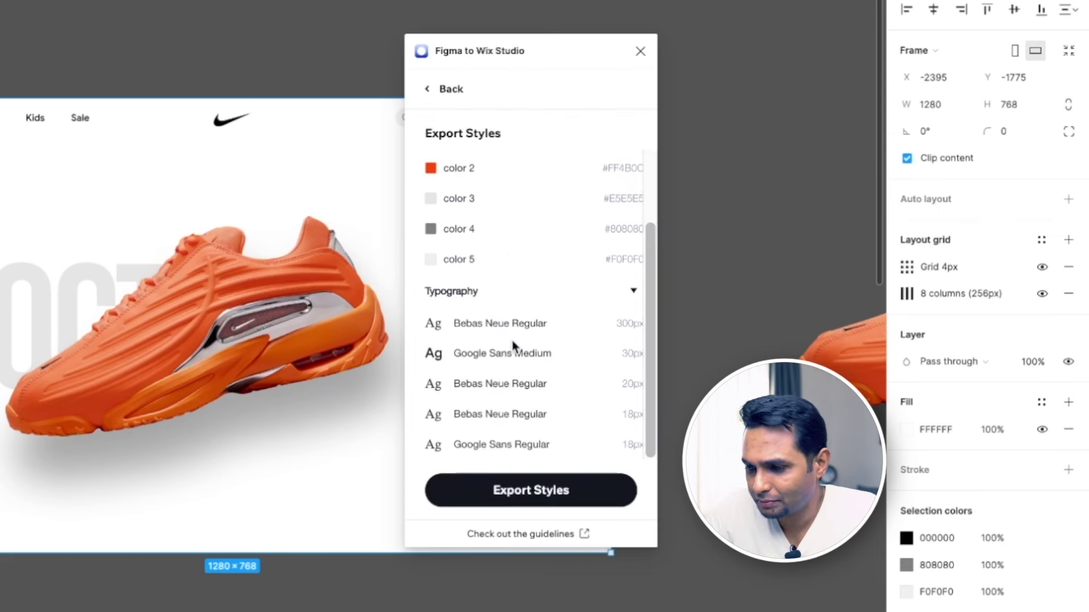
{"action": "scroll", "coordinate": [513, 345], "scroll_direction": "up", "scroll_amount": 3}
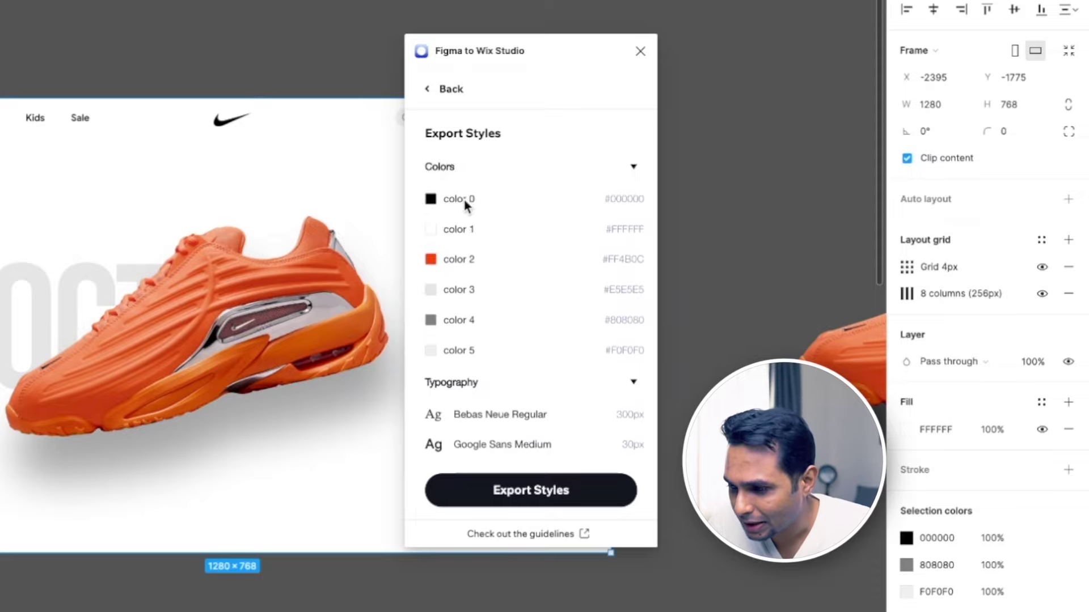
{"action": "scroll", "coordinate": [537, 372], "scroll_direction": "down", "scroll_amount": 3}
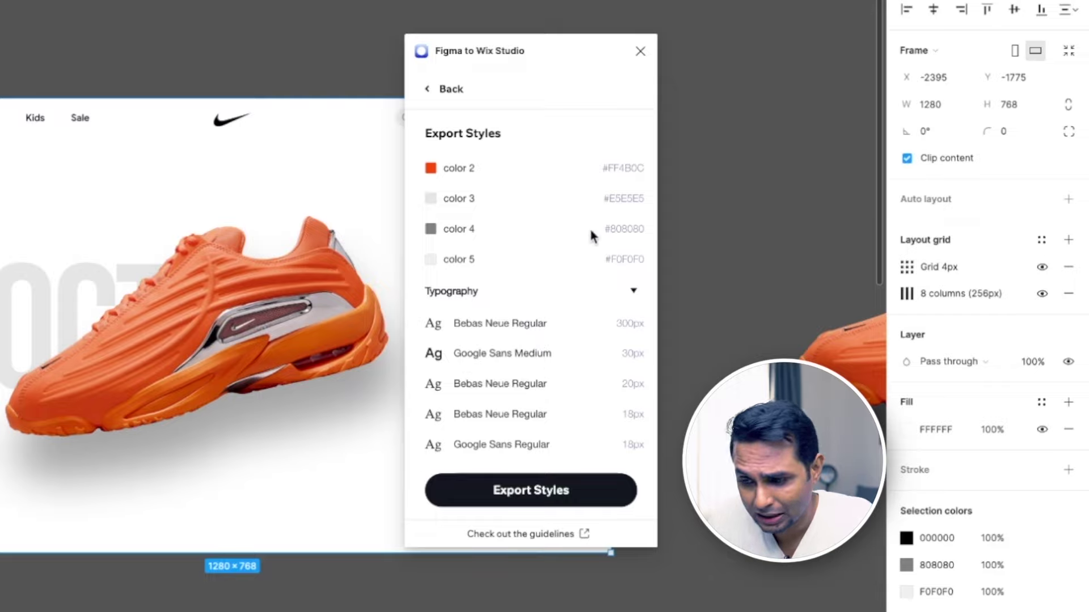
{"action": "scroll", "coordinate": [603, 189], "scroll_direction": "up", "scroll_amount": 3}
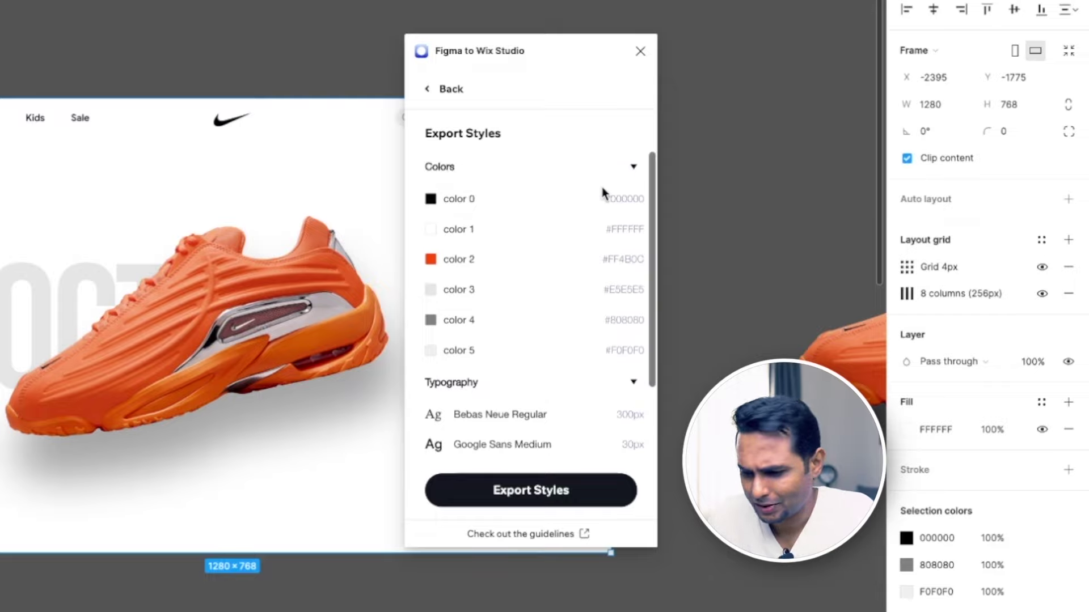
{"action": "left_click", "coordinate": [528, 493]}
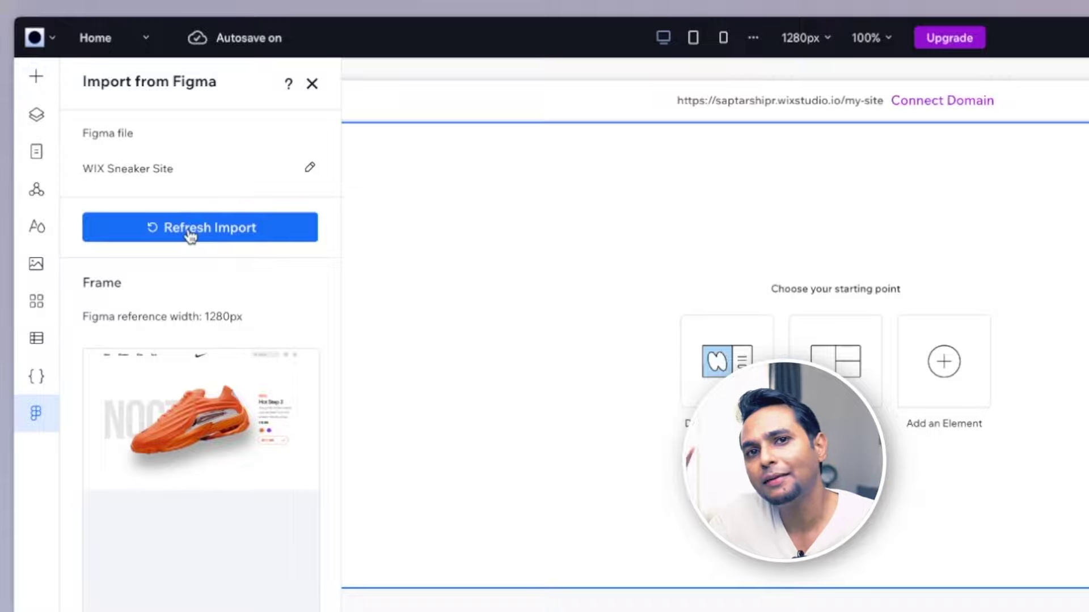
Step: Refresh the Figma import in Wix Studio and review the colors, fonts and text styles in Site Styles
{"action": "left_click", "coordinate": [161, 238]}
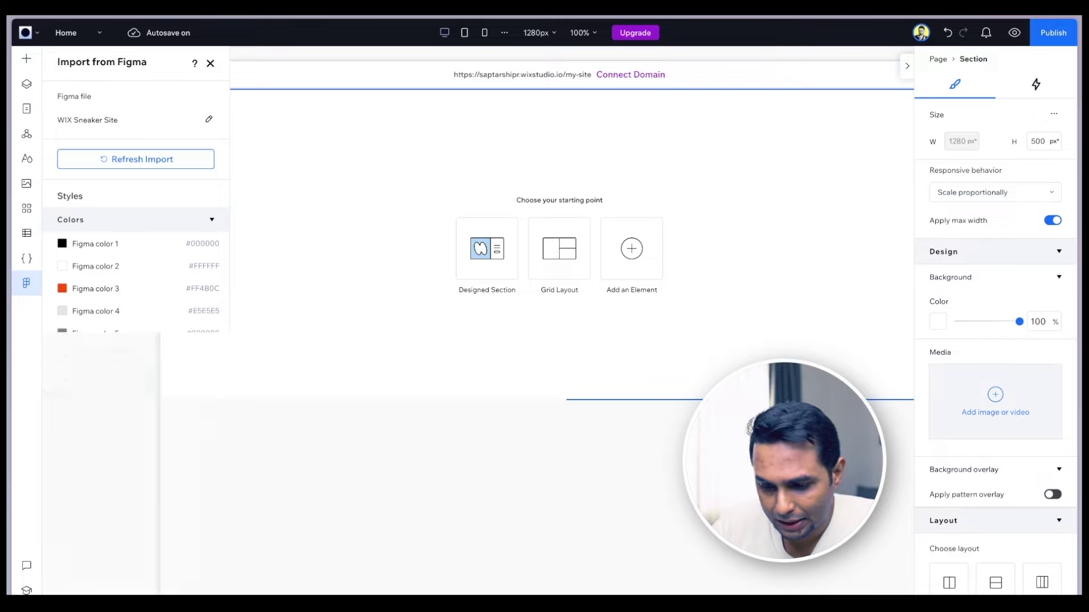
{"action": "left_click", "coordinate": [27, 158]}
{"action": "left_click", "coordinate": [26, 158]}
{"action": "left_click", "coordinate": [27, 159]}
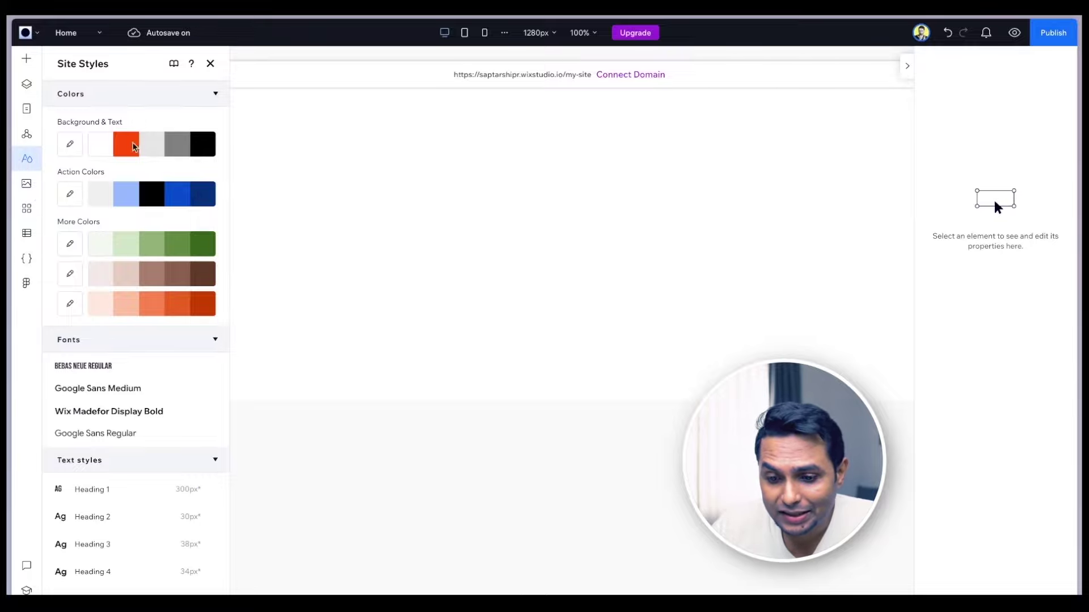
{"action": "scroll", "coordinate": [134, 287], "scroll_direction": "down", "scroll_amount": 3}
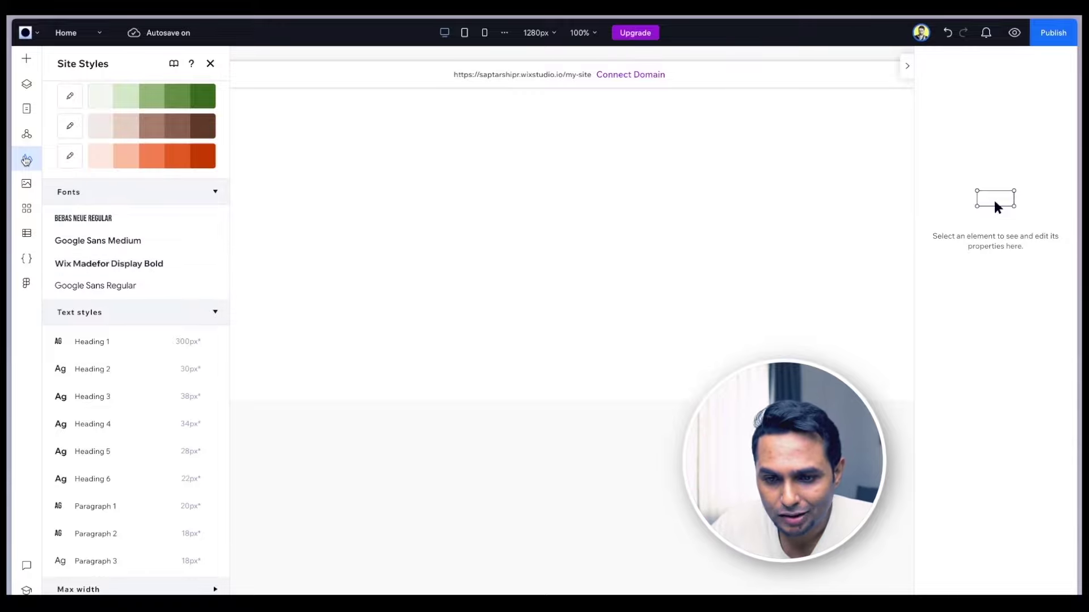
{"action": "left_click", "coordinate": [26, 283]}
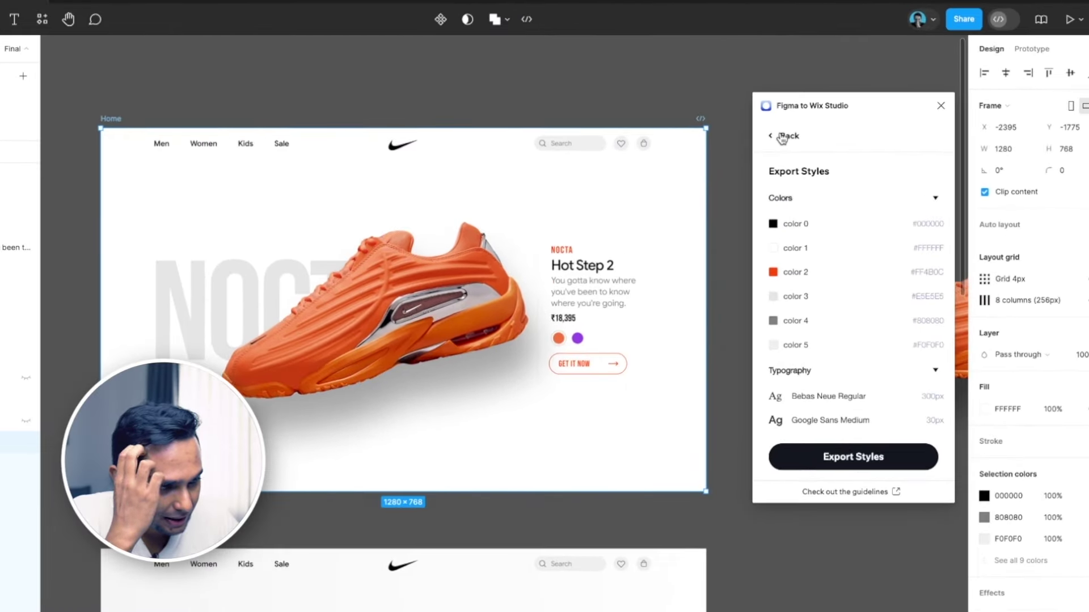
Step: Export the orange sneaker Home frame with the Figma plugin, and refresh the import in Wix Studio
{"action": "left_click", "coordinate": [793, 146]}
{"action": "left_click_drag", "start_coordinate": [881, 105], "coordinate": [858, 94]}
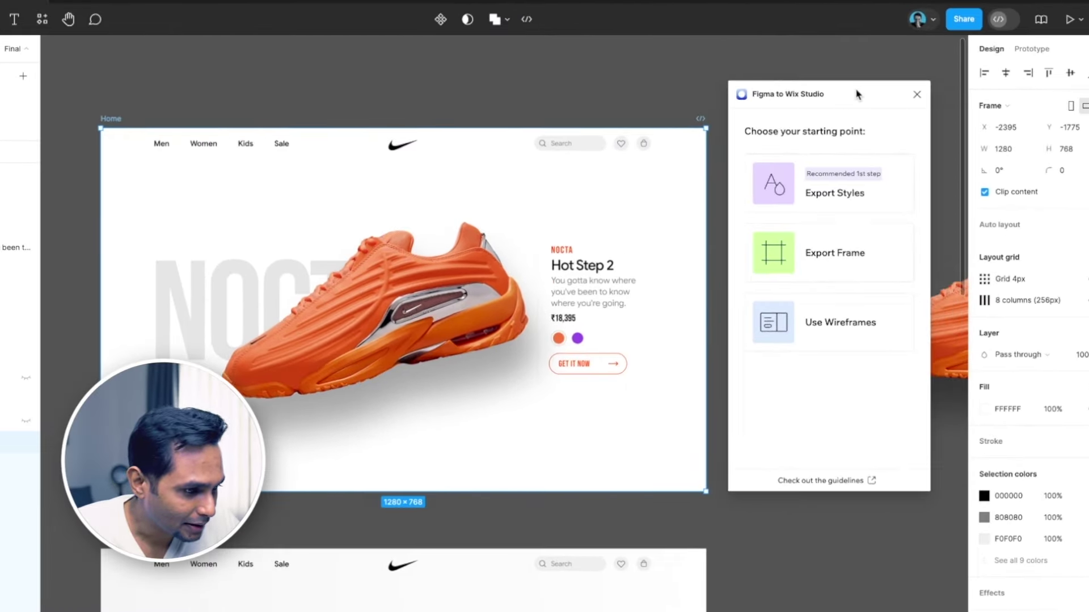
{"action": "left_click", "coordinate": [206, 90]}
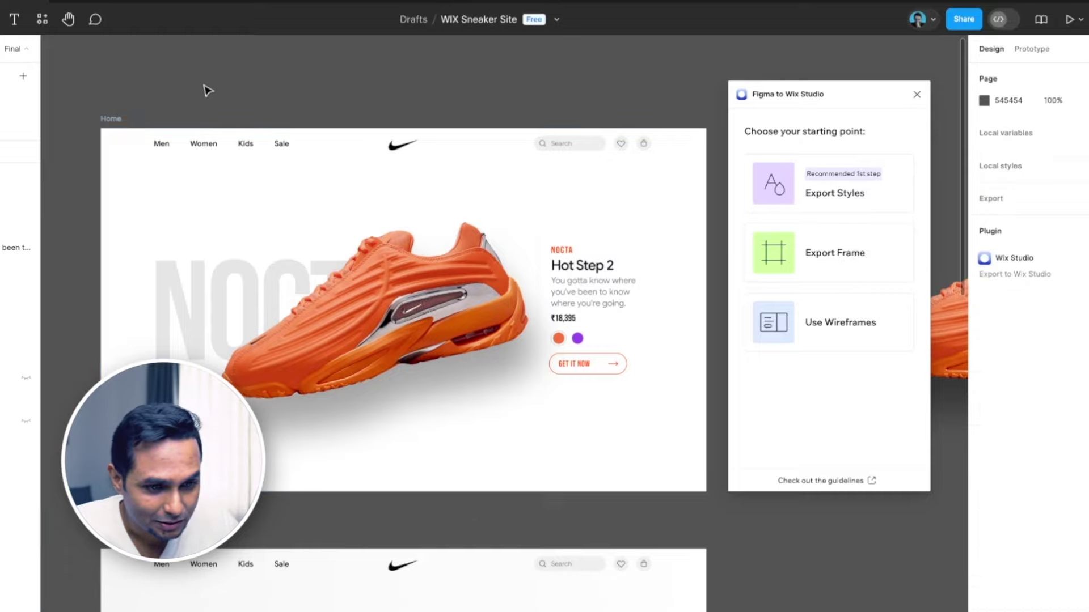
{"action": "left_click", "coordinate": [111, 119]}
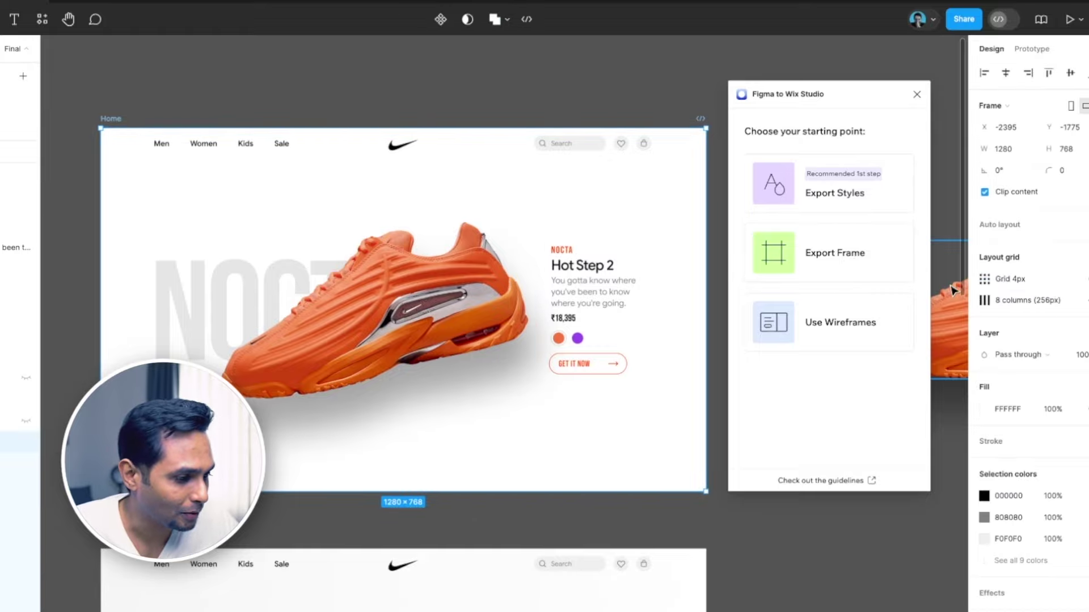
{"action": "left_click", "coordinate": [843, 269]}
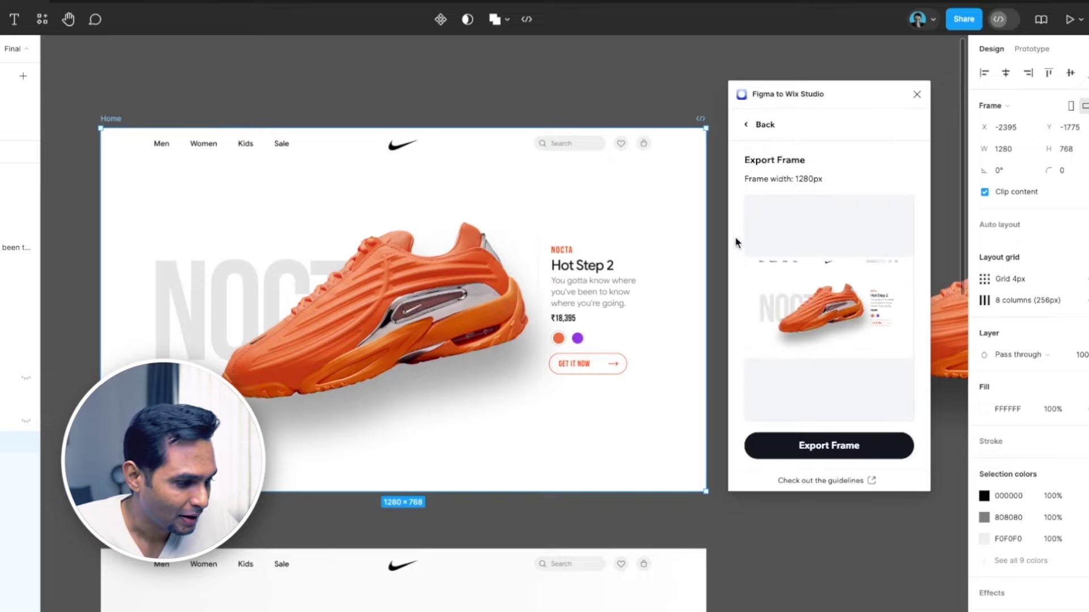
{"action": "left_click", "coordinate": [833, 454]}
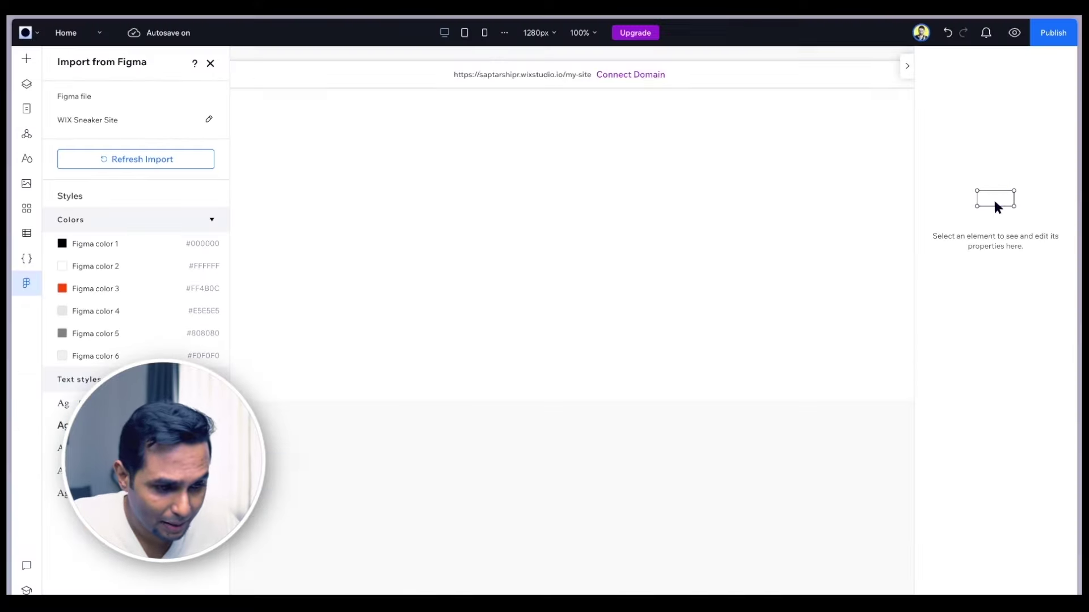
{"action": "left_click", "coordinate": [124, 161]}
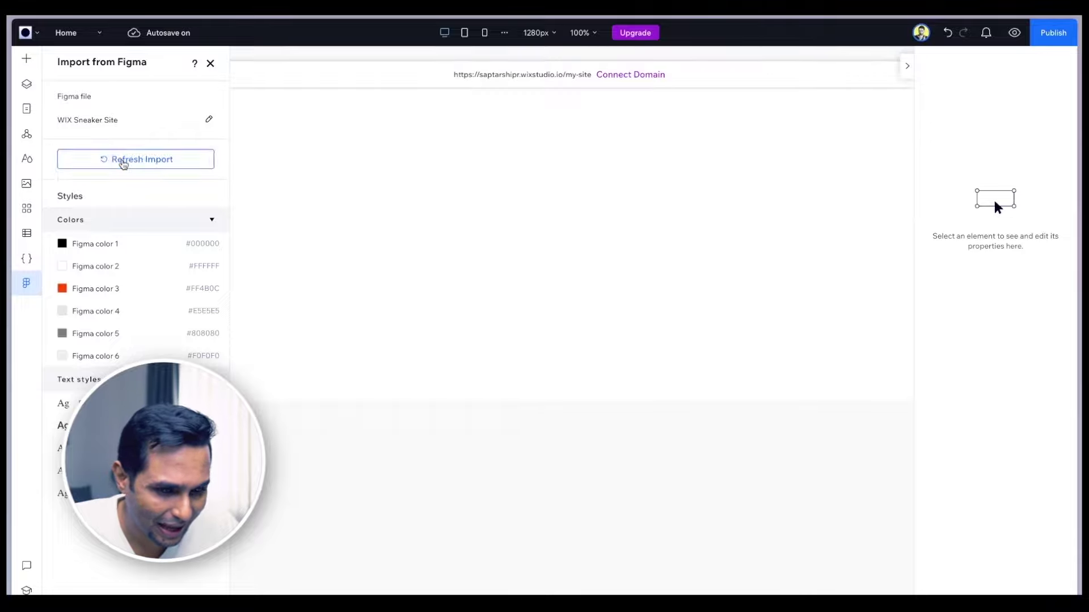
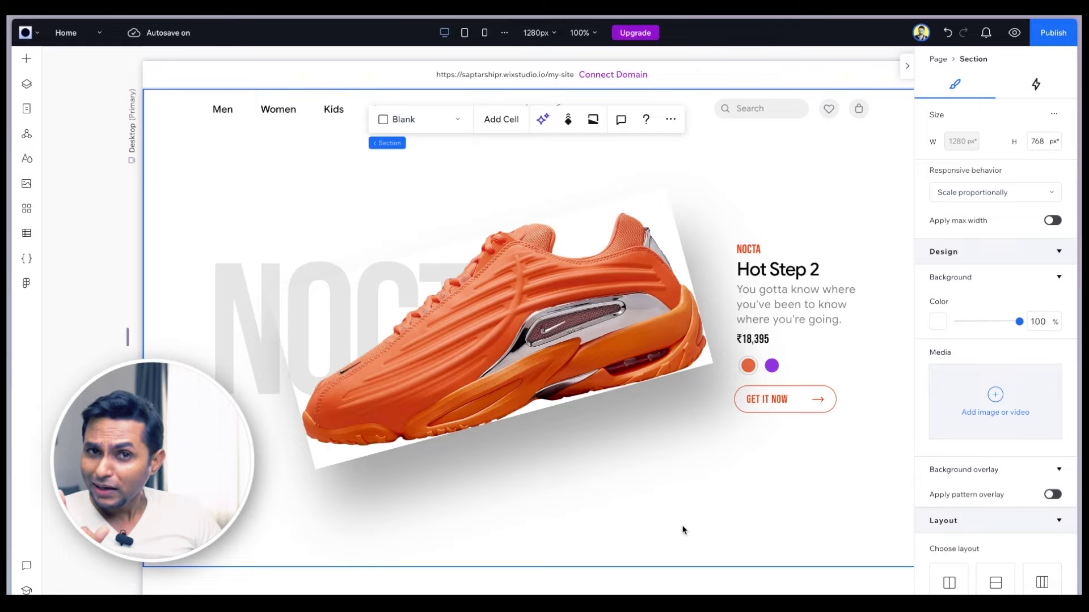
Step: Select the imported sneaker image in Wix Studio and compare it with the original in the Figma Home frame
{"action": "left_click", "coordinate": [558, 292]}
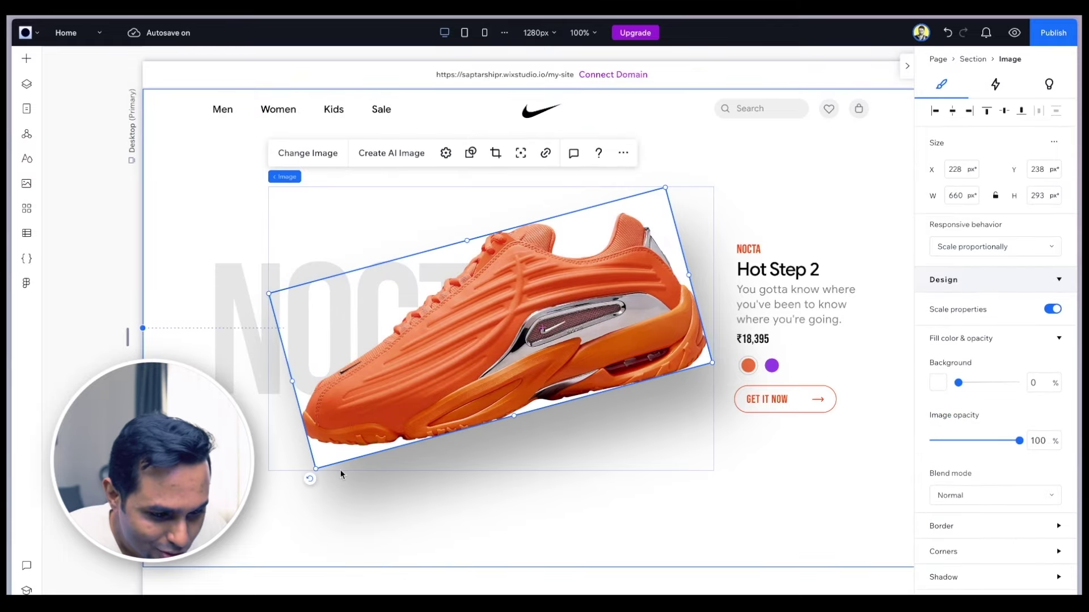
{"action": "left_click", "coordinate": [452, 554]}
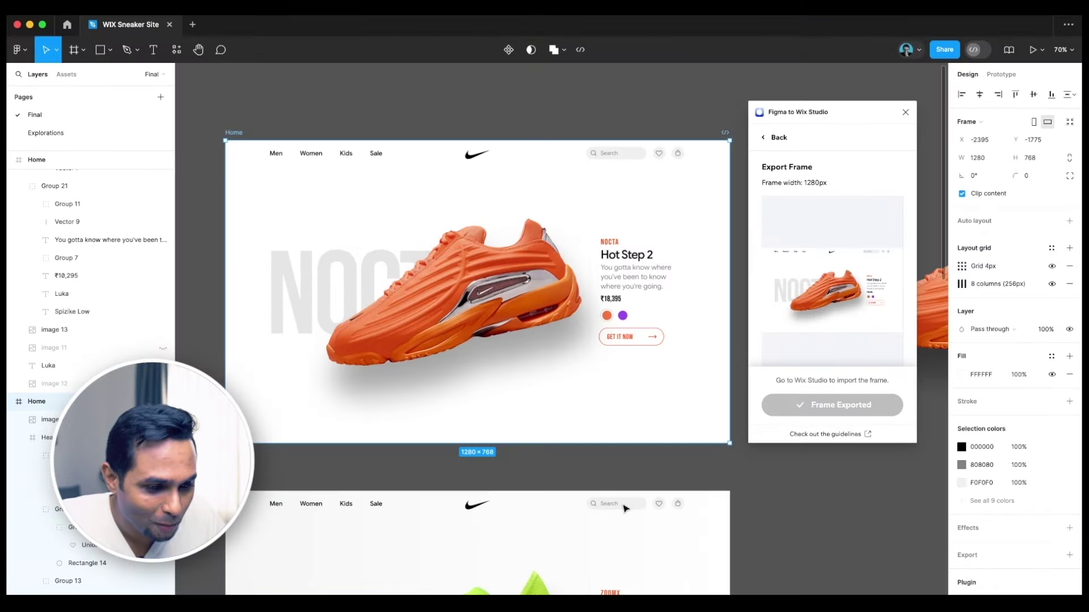
{"action": "scroll", "coordinate": [346, 297], "scroll_direction": "up", "scroll_amount": 3}
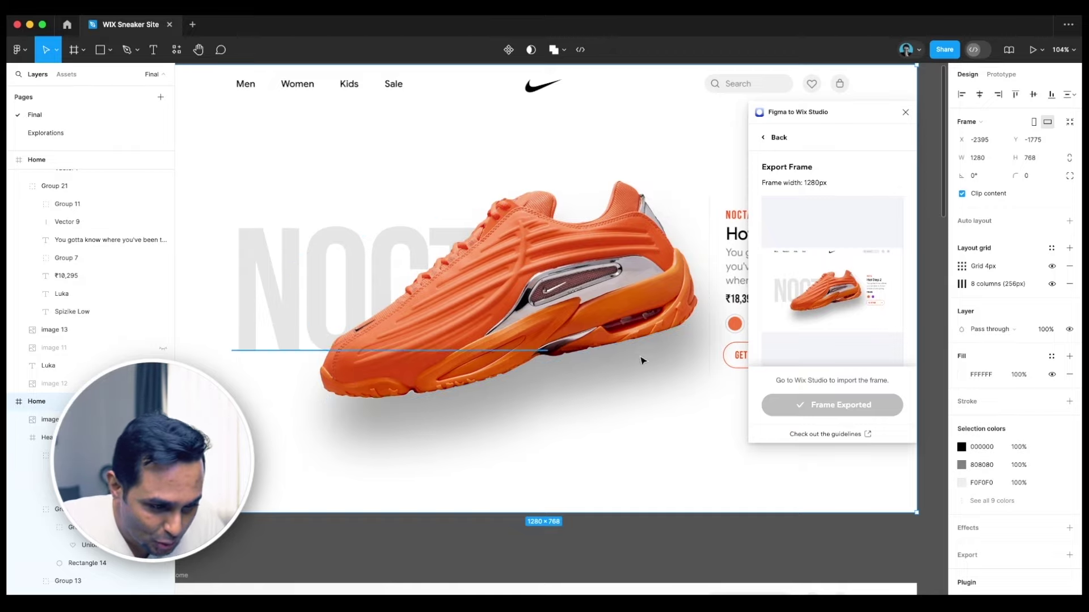
Step: Select the sneaker in Figma, and in Wix Studio move its imported copy aside and back to check its shadow
{"action": "left_click", "coordinate": [582, 307]}
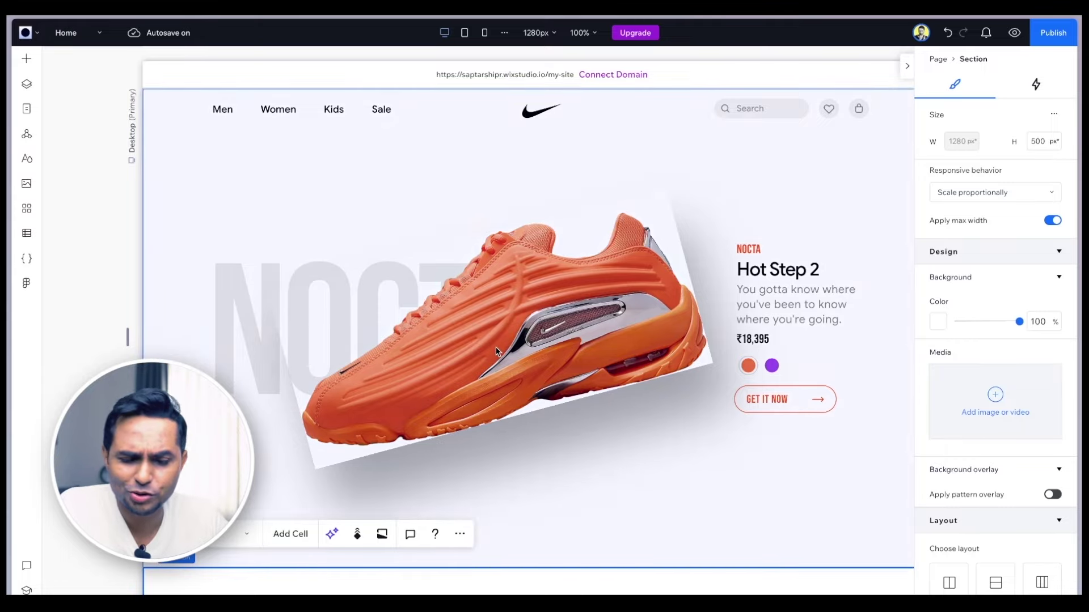
{"action": "left_click_drag", "start_coordinate": [496, 352], "coordinate": [521, 363]}
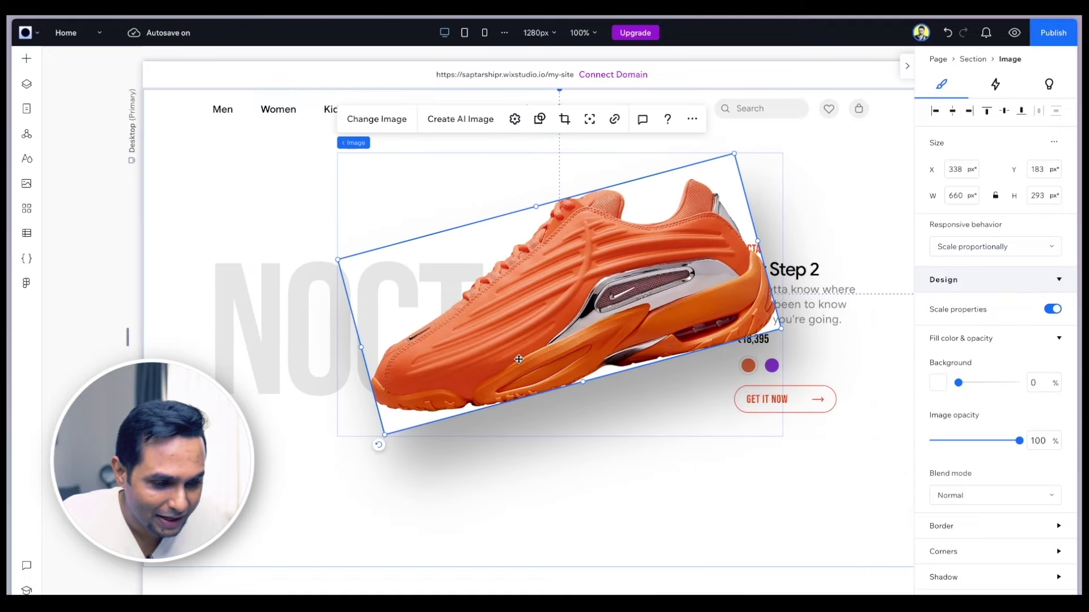
{"action": "left_click_drag", "start_coordinate": [591, 324], "coordinate": [519, 360]}
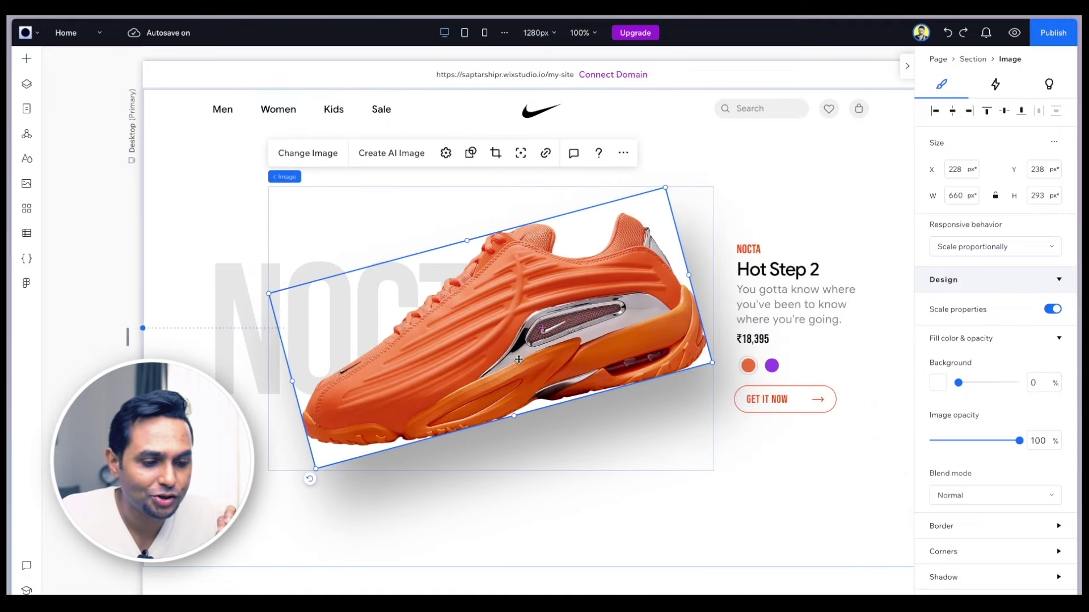
{"action": "left_click", "coordinate": [781, 194]}
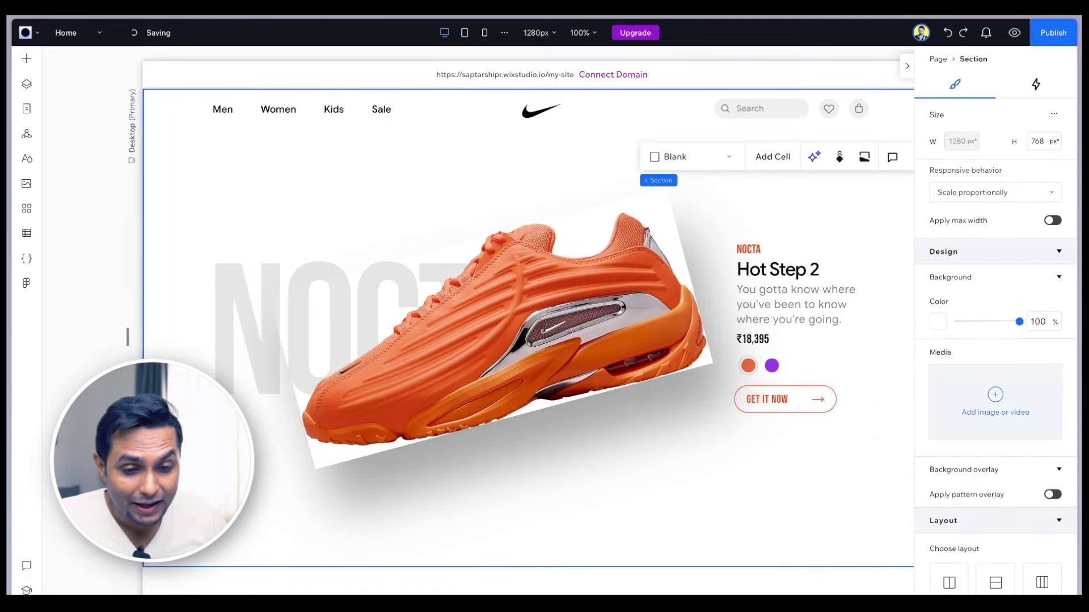
Step: Read the CSS drop-shadow article's comparison of box-shadow and drop-shadow, and return to the site in Wix Studio
{"action": "mouse_move", "coordinate": [8, 447]}
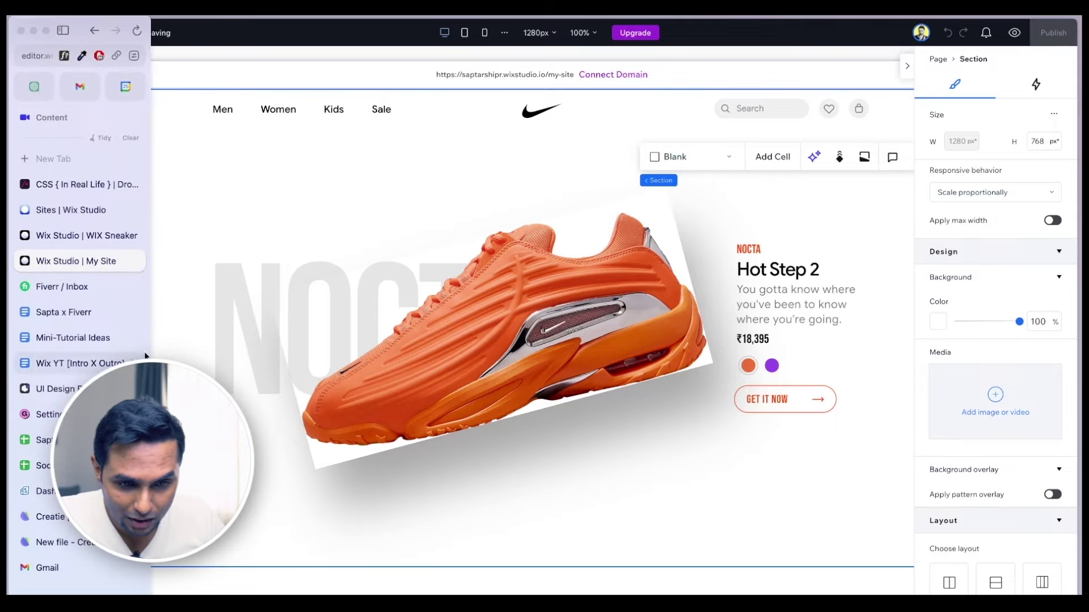
{"action": "left_click", "coordinate": [47, 184]}
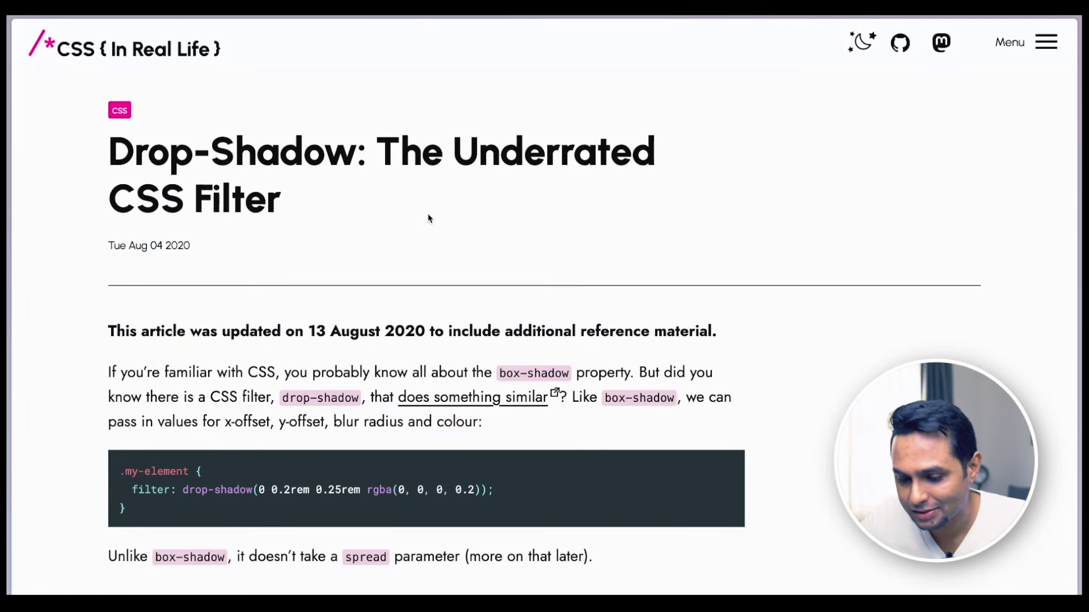
{"action": "scroll", "coordinate": [428, 215], "scroll_direction": "down", "scroll_amount": 4}
{"action": "scroll", "coordinate": [428, 215], "scroll_direction": "down", "scroll_amount": 10}
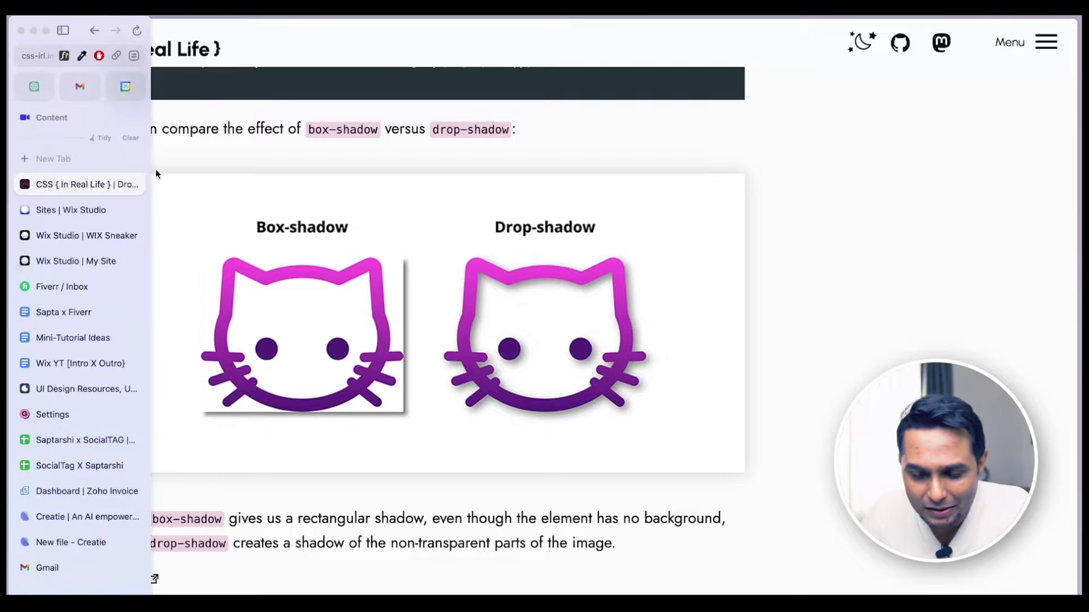
{"action": "left_click", "coordinate": [70, 211]}
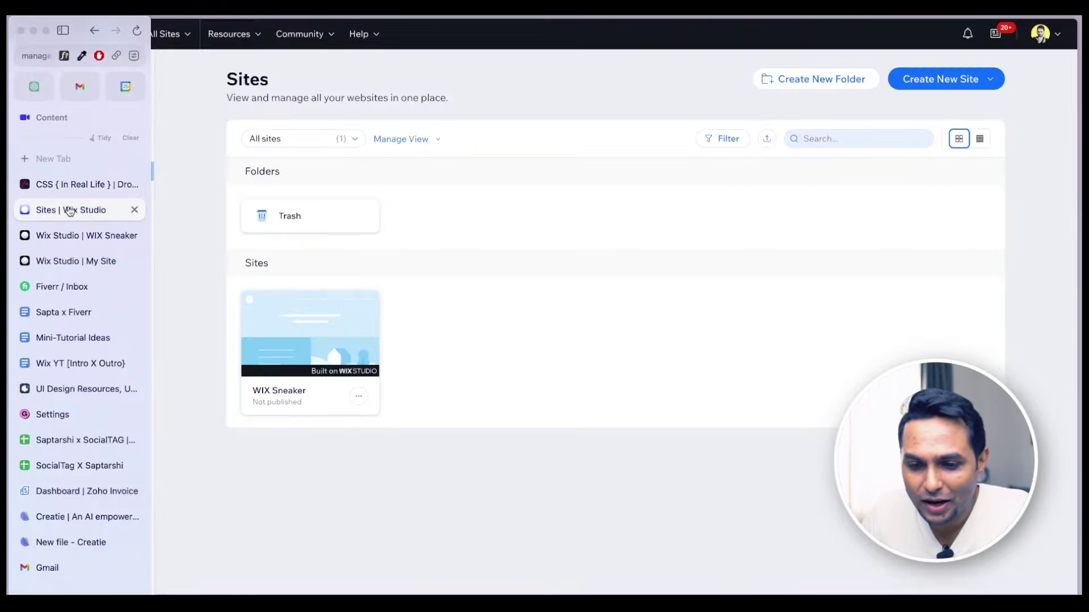
{"action": "left_click", "coordinate": [68, 237]}
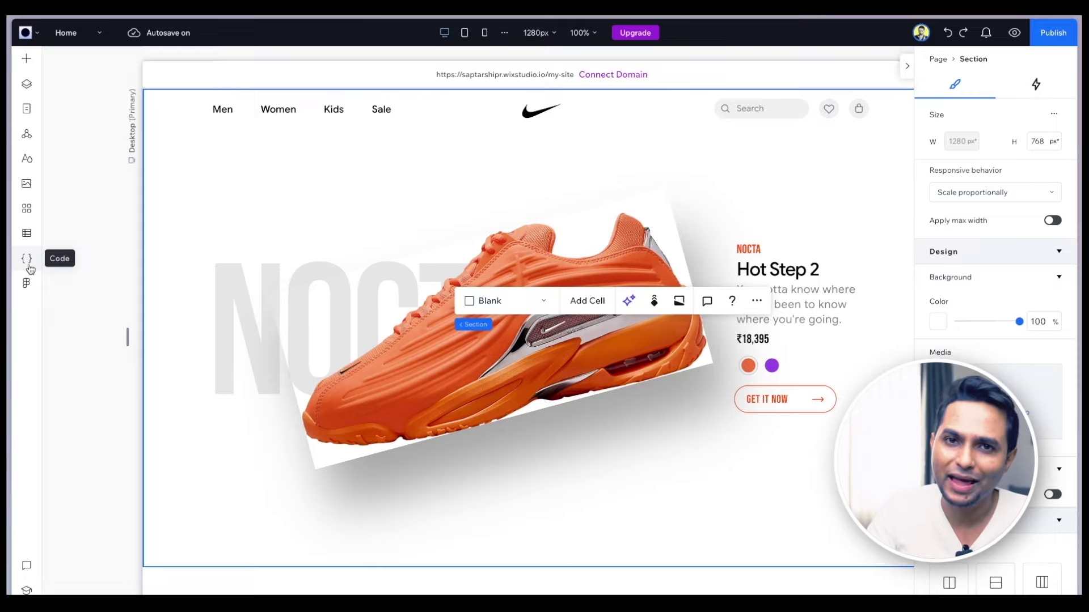
Step: Switch to Figma, look over the separate unrotated shoe images beside the Home frames, and select the orange one, Shoe 1
{"action": "left_click", "coordinate": [118, 321]}
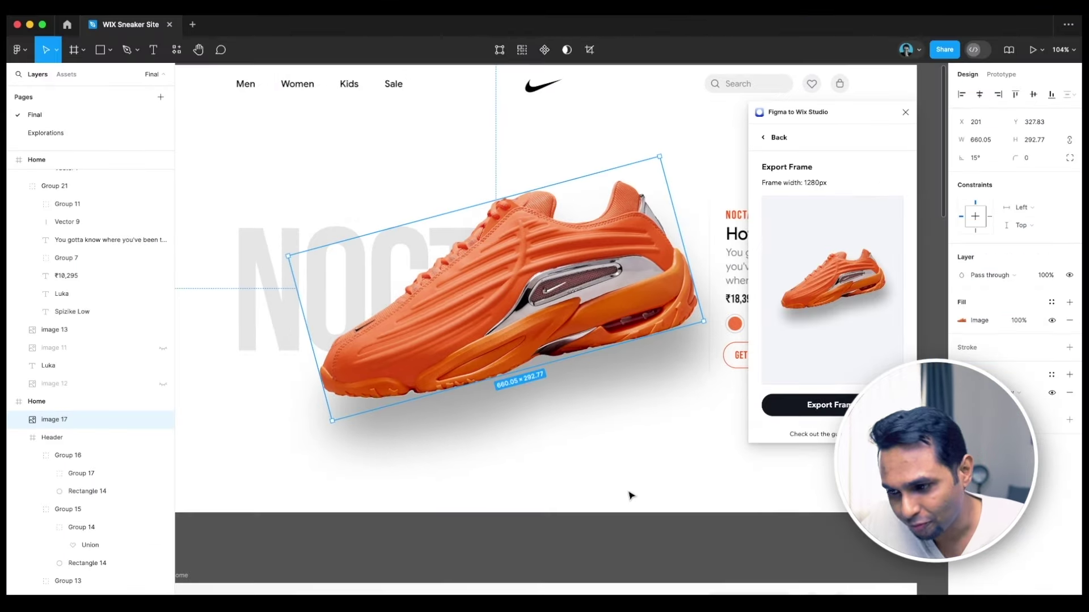
{"action": "key", "text": "Escape"}
{"action": "key", "text": "shift+1"}
{"action": "left_click_drag", "start_coordinate": [832, 115], "coordinate": [729, 123]}
{"action": "left_click", "coordinate": [805, 120]}
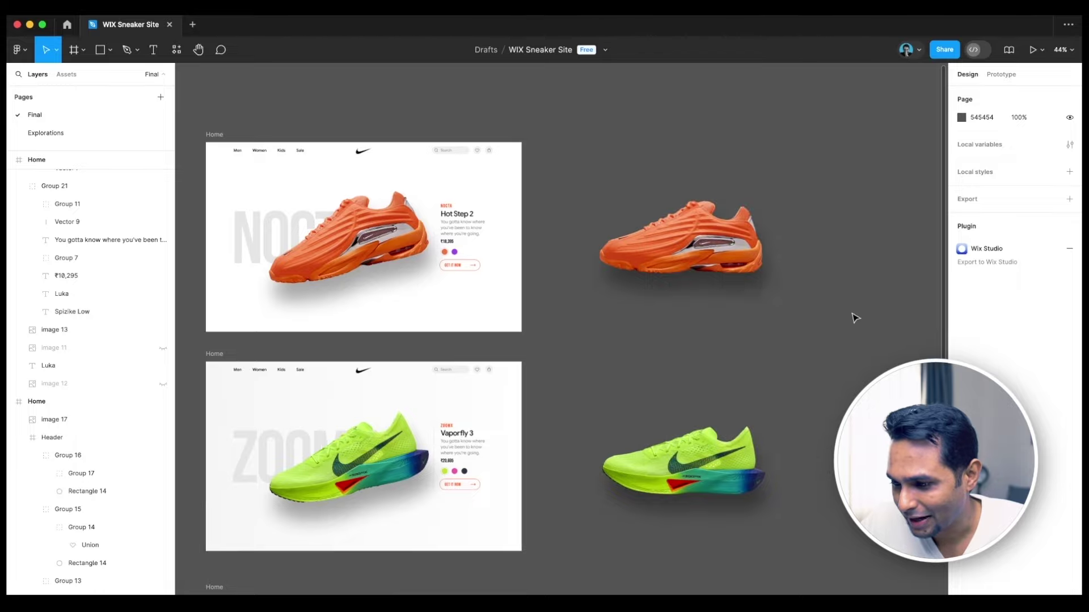
{"action": "scroll", "coordinate": [854, 316], "scroll_direction": "down", "scroll_amount": 5}
{"action": "scroll", "coordinate": [780, 189], "scroll_direction": "down", "scroll_amount": 3}
{"action": "scroll", "coordinate": [773, 189], "scroll_direction": "up", "scroll_amount": 3}
{"action": "left_click_drag", "start_coordinate": [714, 143], "coordinate": [499, 334]}
{"action": "left_click_drag", "start_coordinate": [722, 184], "coordinate": [491, 360]}
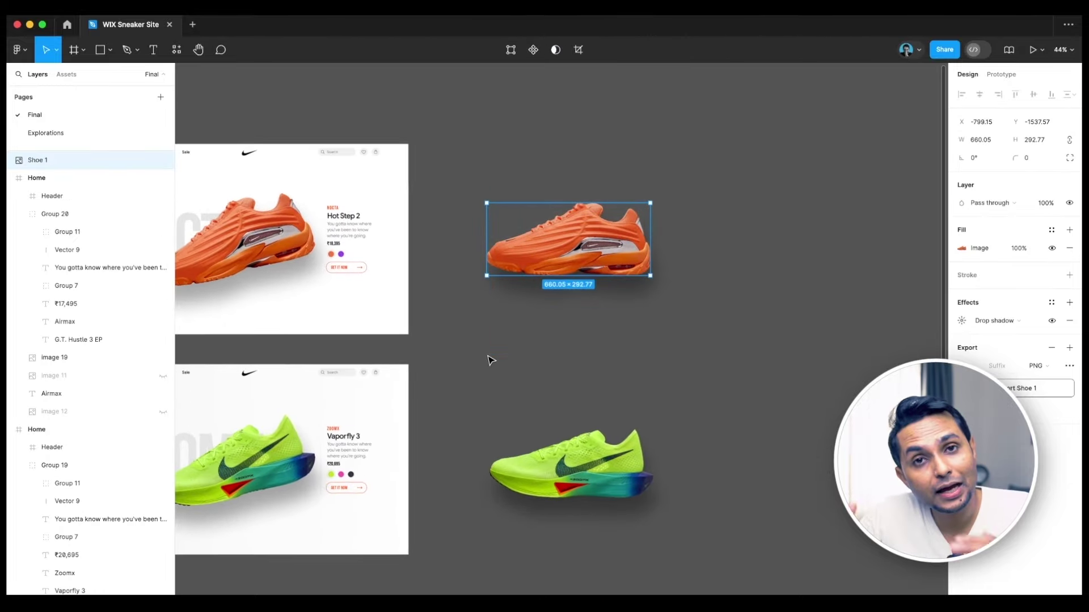
Step: Select all four unrotated shoe images, Shoe 1 to Shoe 4, and export them as 2x PNG files
{"action": "scroll", "coordinate": [488, 359], "scroll_direction": "down", "scroll_amount": 5}
{"action": "left_click_drag", "start_coordinate": [625, 166], "coordinate": [511, 585]}
{"action": "scroll", "coordinate": [544, 553], "scroll_direction": "up", "scroll_amount": 2}
{"action": "left_click_drag", "start_coordinate": [675, 111], "coordinate": [482, 582]}
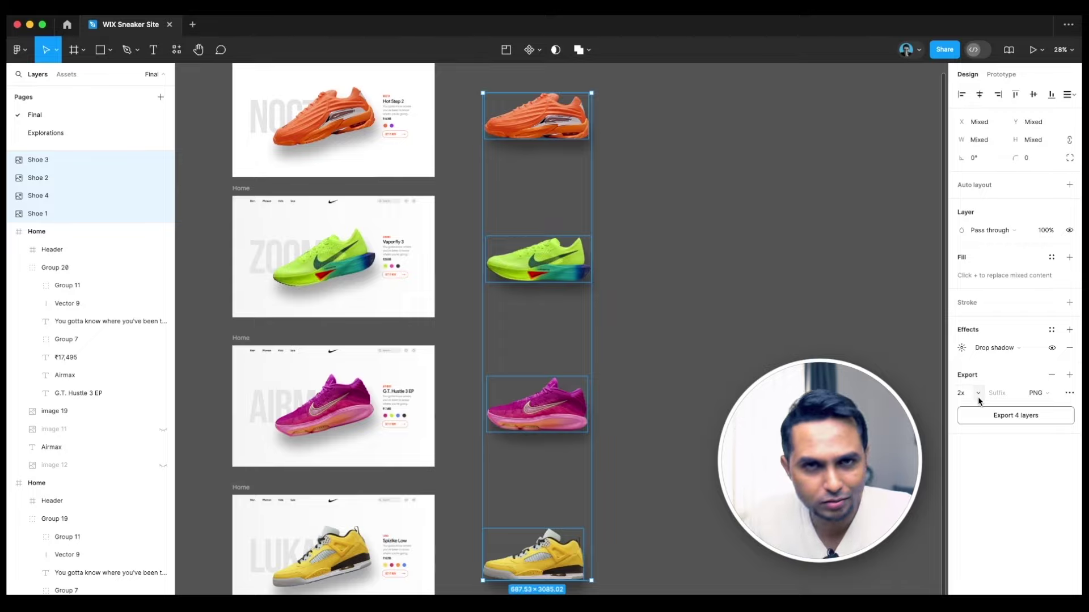
{"action": "left_click", "coordinate": [1025, 422]}
{"action": "key", "text": "Return"}
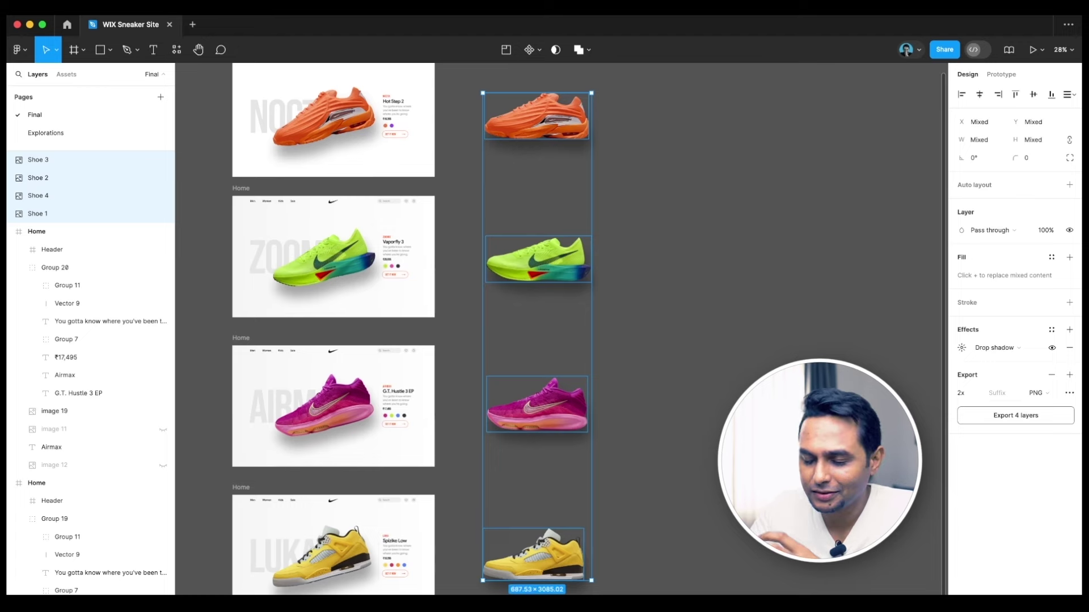
{"action": "key", "text": "Escape"}
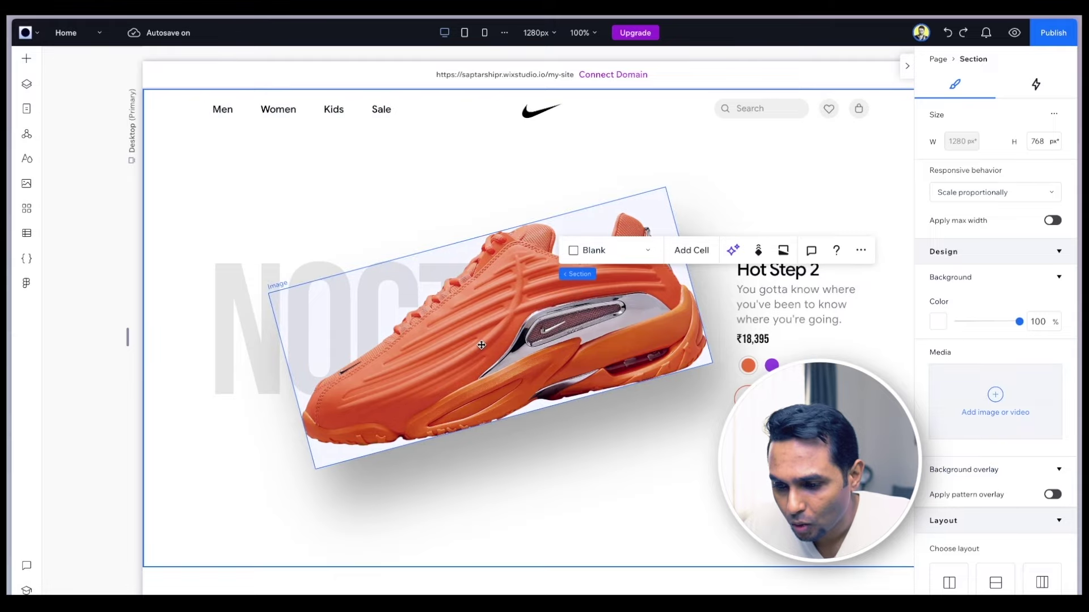
Step: Return to Wix Studio and delete the imported orange sneaker image from the hero section
{"action": "left_click", "coordinate": [306, 437]}
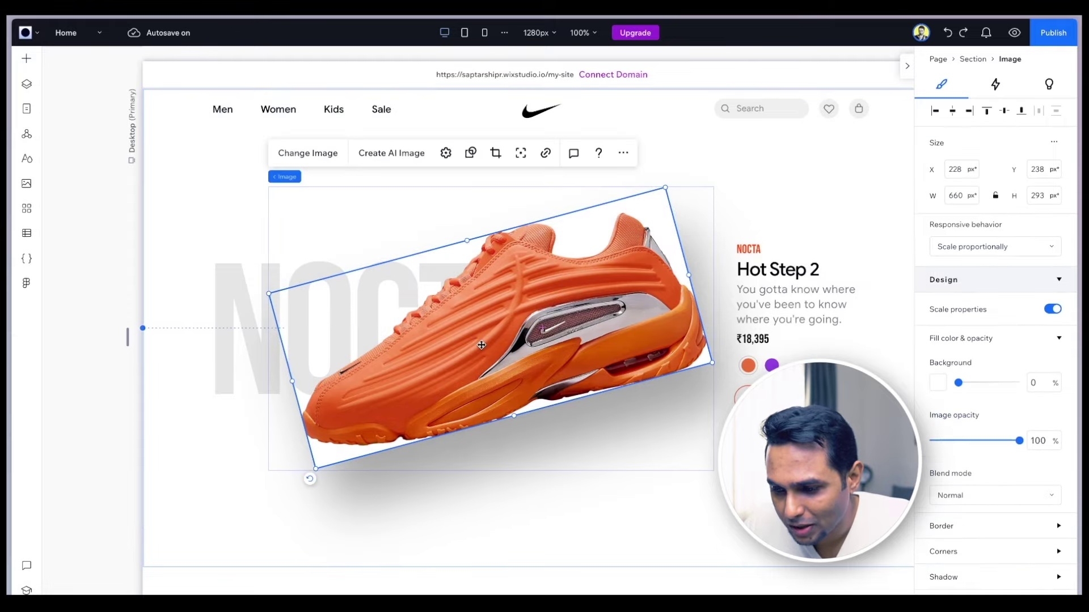
{"action": "left_click", "coordinate": [261, 454]}
{"action": "left_click", "coordinate": [493, 366]}
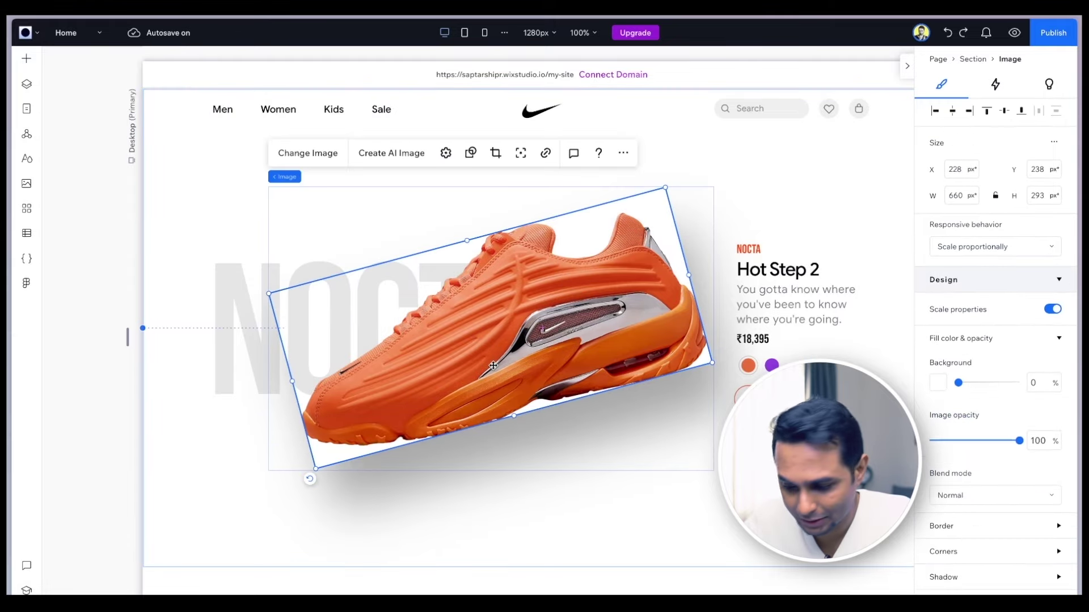
{"action": "key", "text": "Delete"}
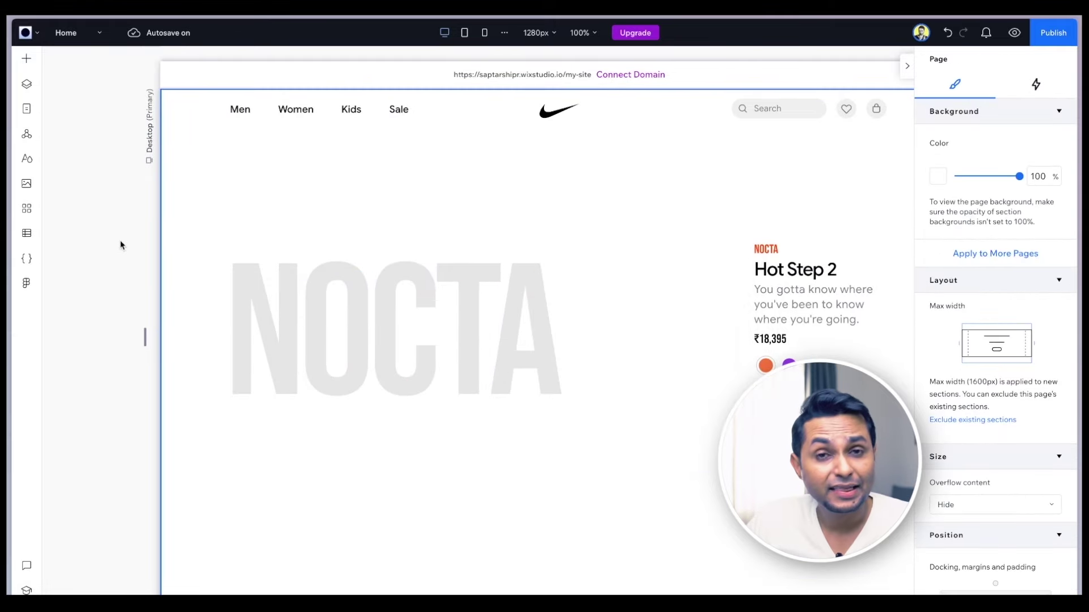
Step: Open the media library, look through the Wix images, and show the Site Files
{"action": "left_click", "coordinate": [27, 186]}
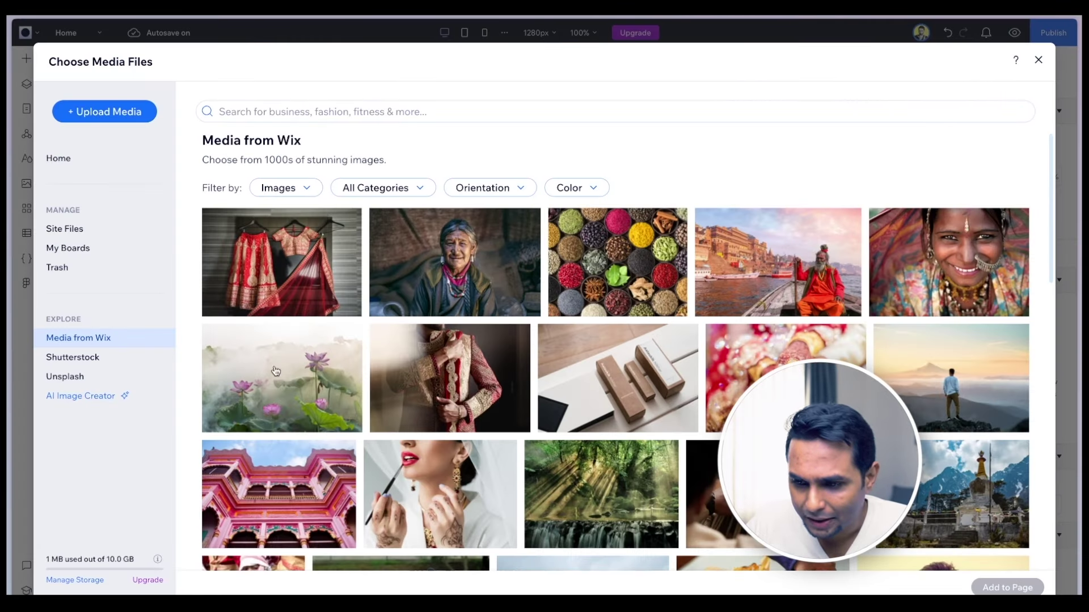
{"action": "scroll", "coordinate": [486, 464], "scroll_direction": "down", "scroll_amount": 10}
{"action": "scroll", "coordinate": [583, 431], "scroll_direction": "up", "scroll_amount": 10}
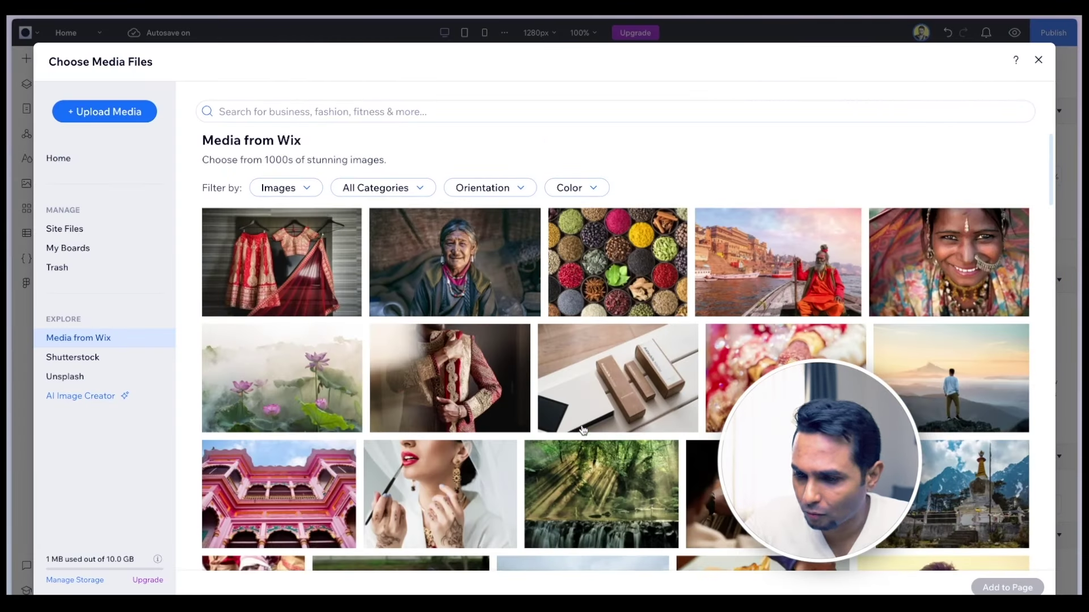
{"action": "left_click", "coordinate": [61, 237]}
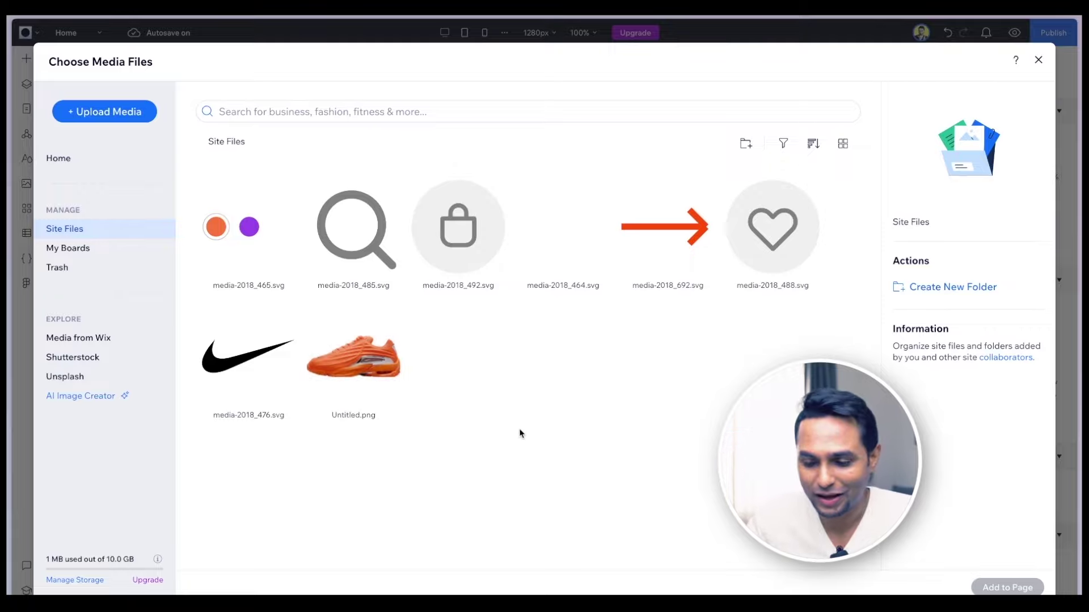
Step: Upload Shoe 1.png, Shoe 2.png, Shoe 3.png and Shoe 4.png from the desktop's Images stack to the Site Files
{"action": "key", "text": "ctrl+Left"}
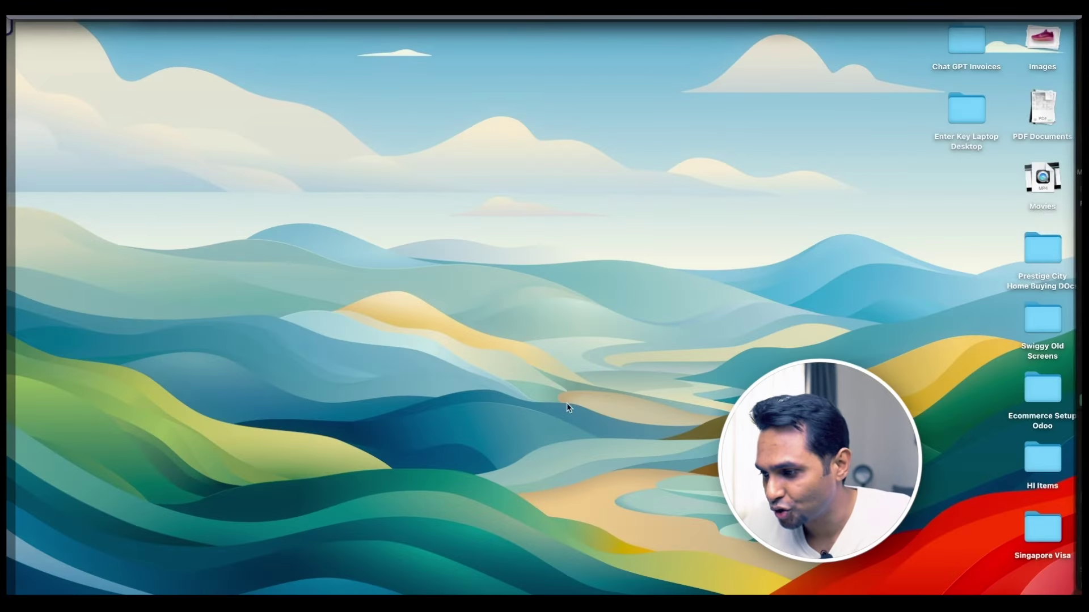
{"action": "left_click", "coordinate": [1050, 50]}
{"action": "left_click_drag", "start_coordinate": [1004, 98], "coordinate": [1032, 329]}
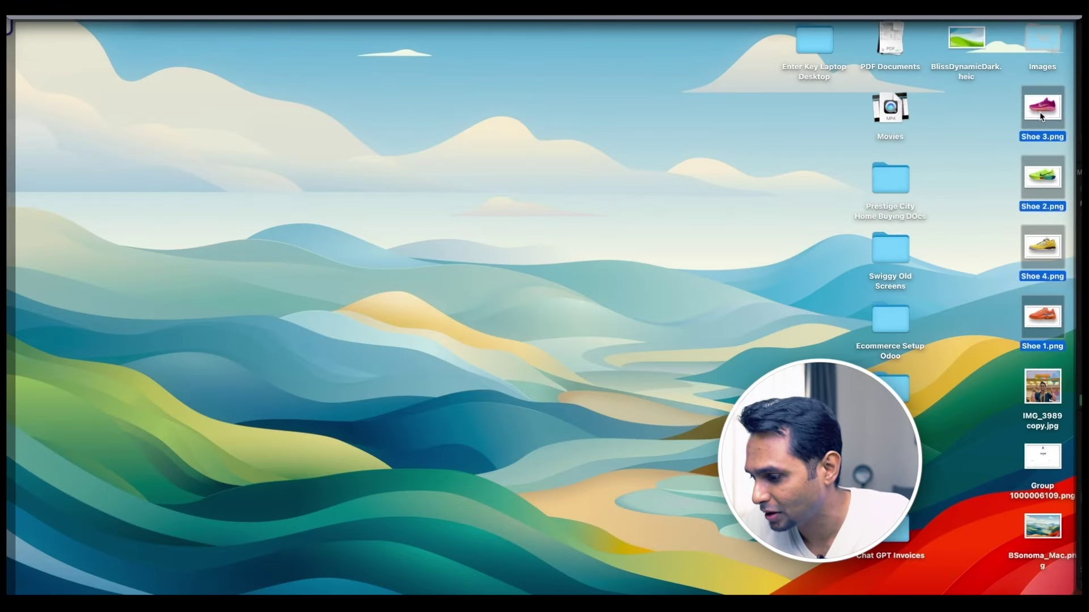
{"action": "left_click_drag", "start_coordinate": [1041, 115], "coordinate": [575, 328]}
{"action": "key", "text": "super+Tab"}
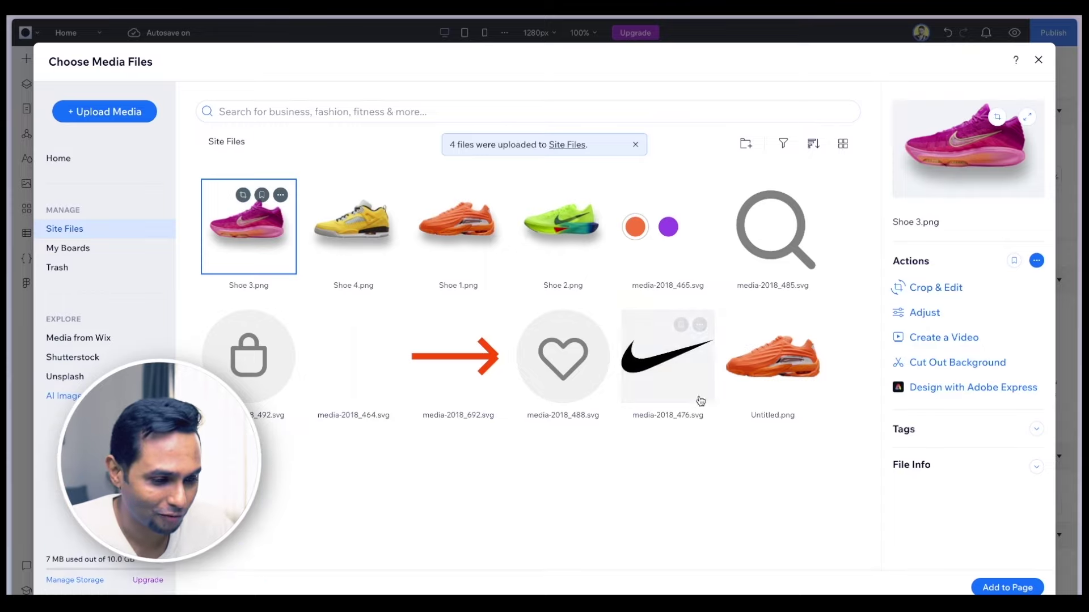
Step: Move the old sneaker image Untitled.png from the Site Files to the trash
{"action": "left_click", "coordinate": [554, 498]}
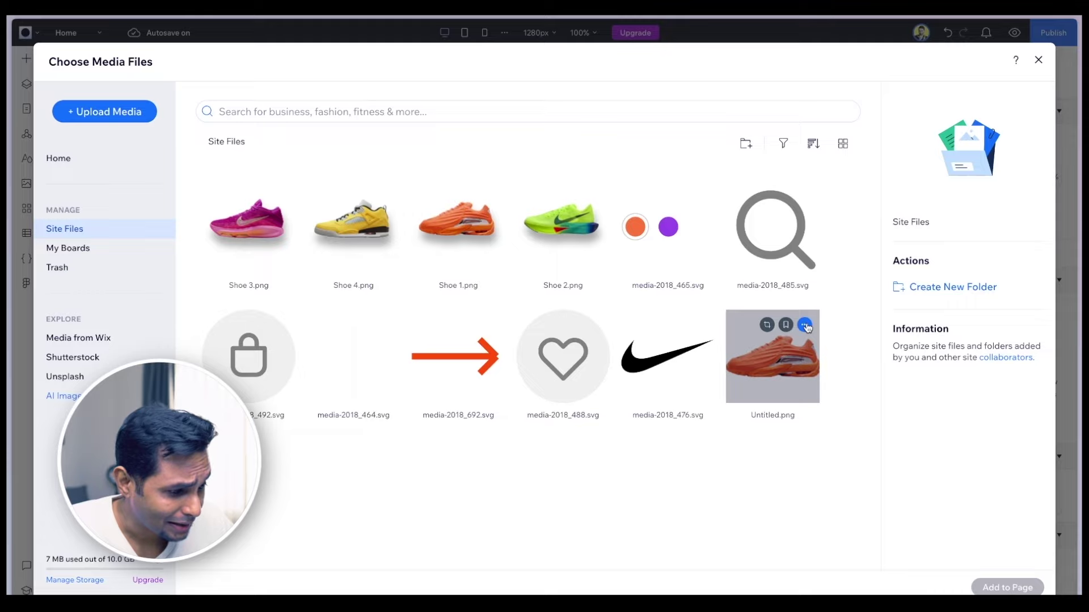
{"action": "left_click", "coordinate": [806, 326]}
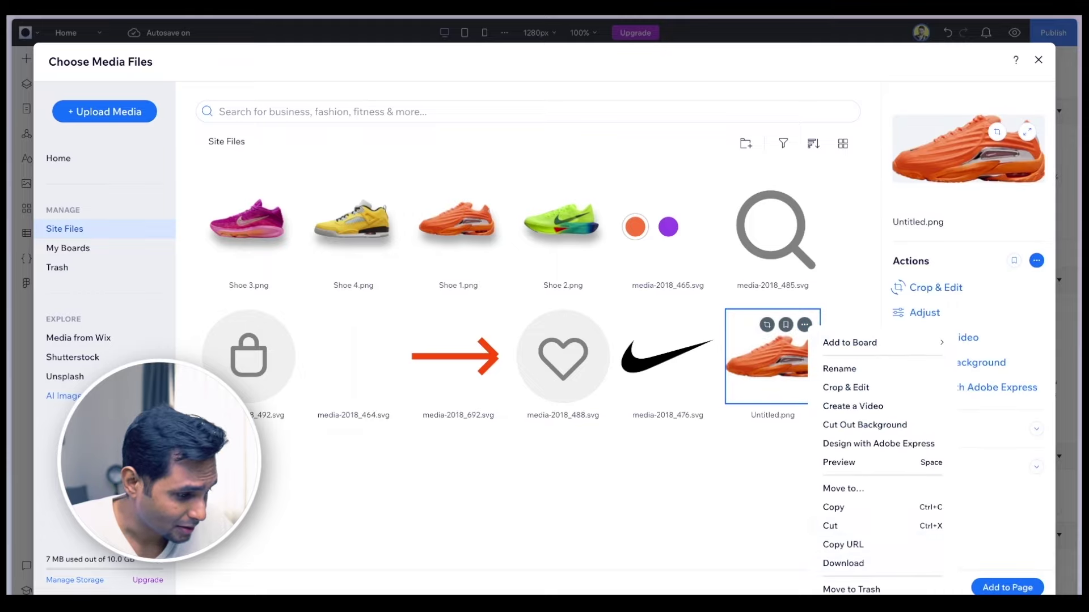
{"action": "left_click", "coordinate": [862, 591]}
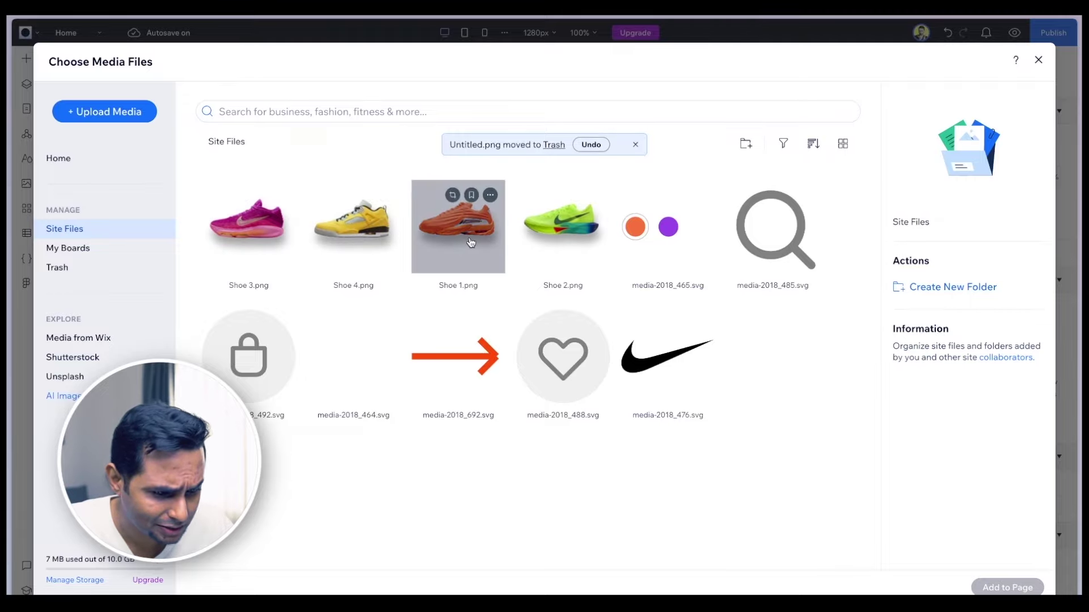
Step: Add Shoe 1.png to the page, enlarge it to about 774 by 427 px, and place it centrally over the NOCTA text
{"action": "left_click", "coordinate": [470, 243]}
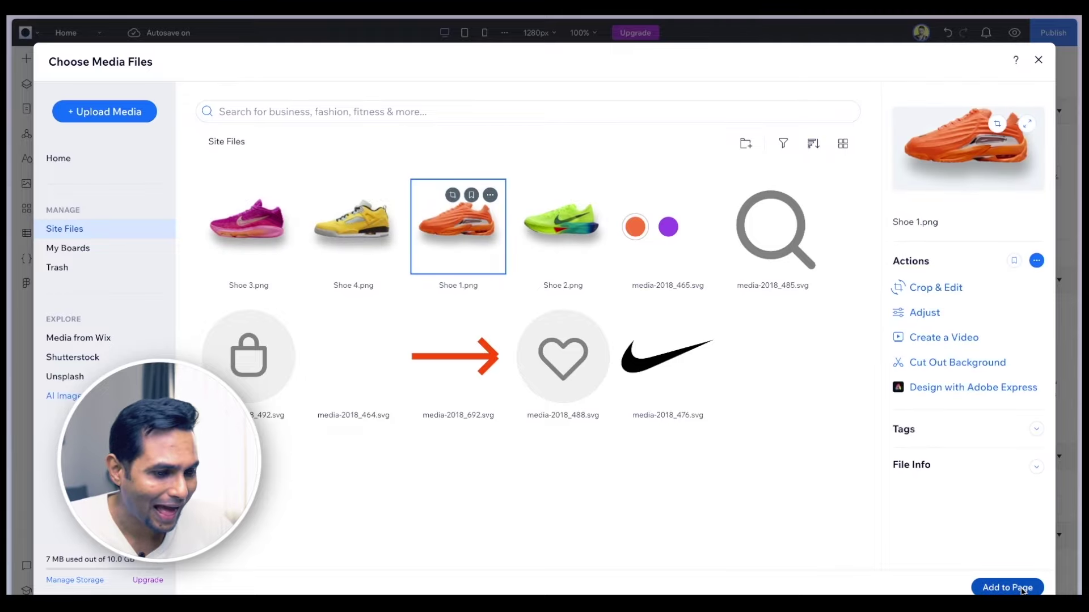
{"action": "left_click", "coordinate": [1007, 588]}
{"action": "left_click_drag", "start_coordinate": [636, 334], "coordinate": [621, 329]}
{"action": "left_click_drag", "start_coordinate": [720, 254], "coordinate": [778, 204]}
{"action": "left_click_drag", "start_coordinate": [567, 340], "coordinate": [535, 365]}
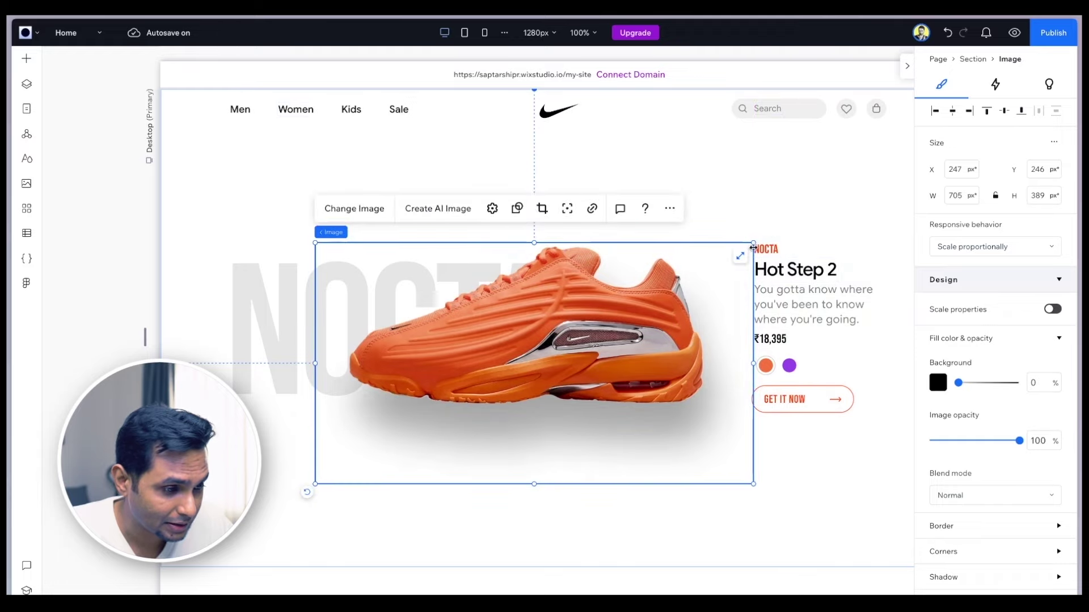
{"action": "left_click_drag", "start_coordinate": [753, 245], "coordinate": [814, 202]}
{"action": "left_click_drag", "start_coordinate": [622, 303], "coordinate": [588, 333]}
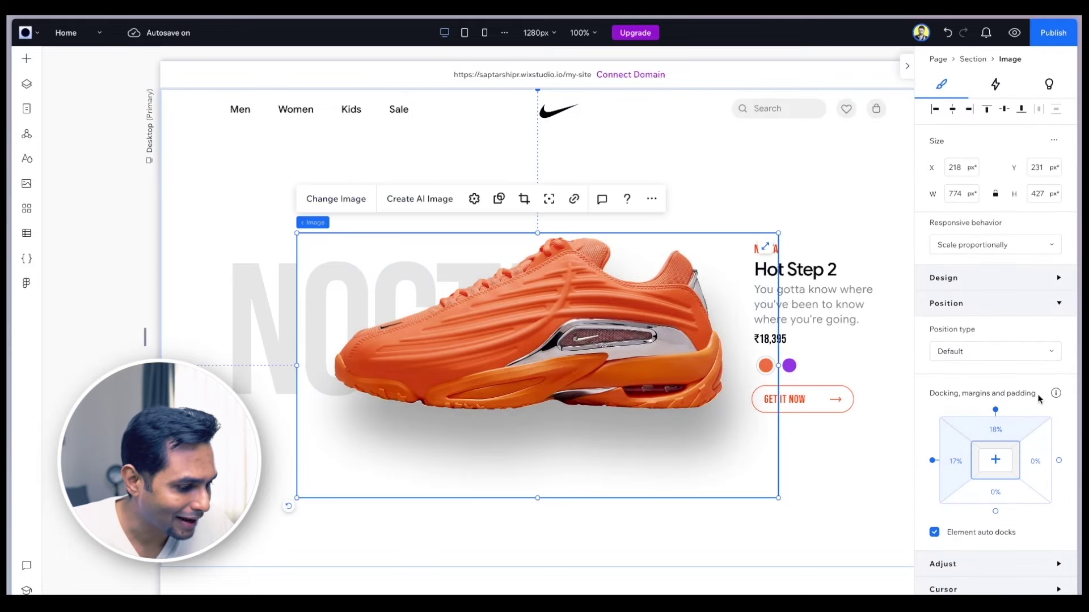
Step: Try rotating the sneaker image by 10 and -20 degrees, and reset its rotation to 0
{"action": "left_click", "coordinate": [964, 569]}
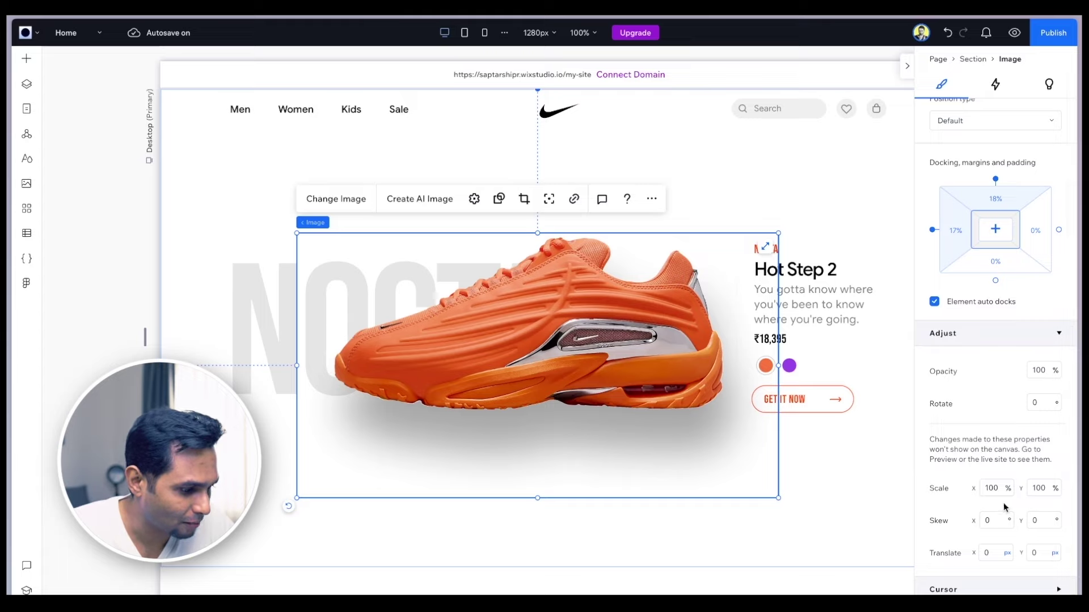
{"action": "left_click", "coordinate": [1040, 400]}
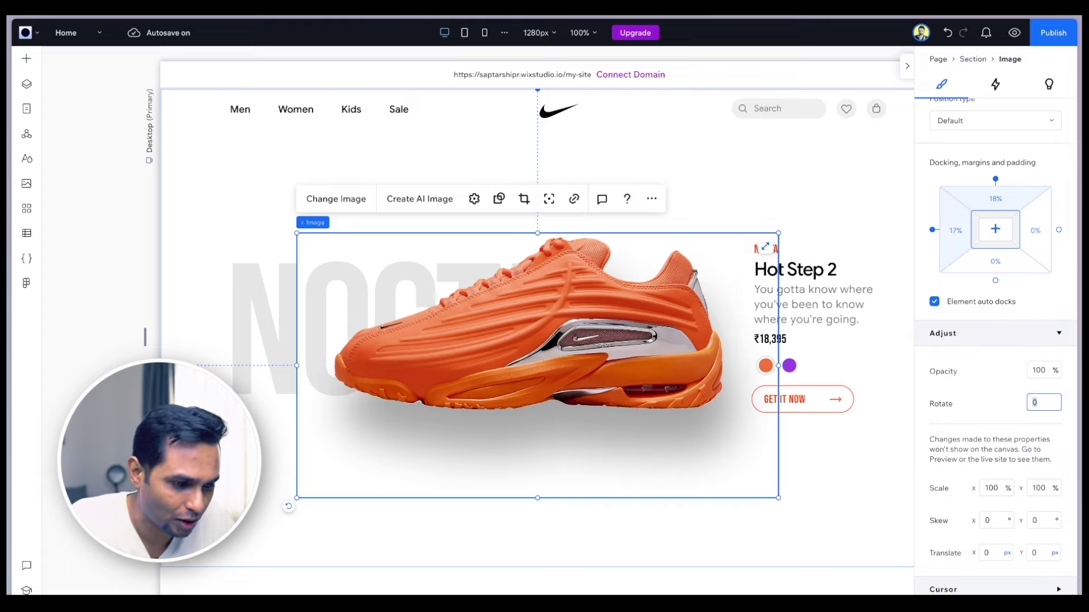
{"action": "type", "text": "10"}
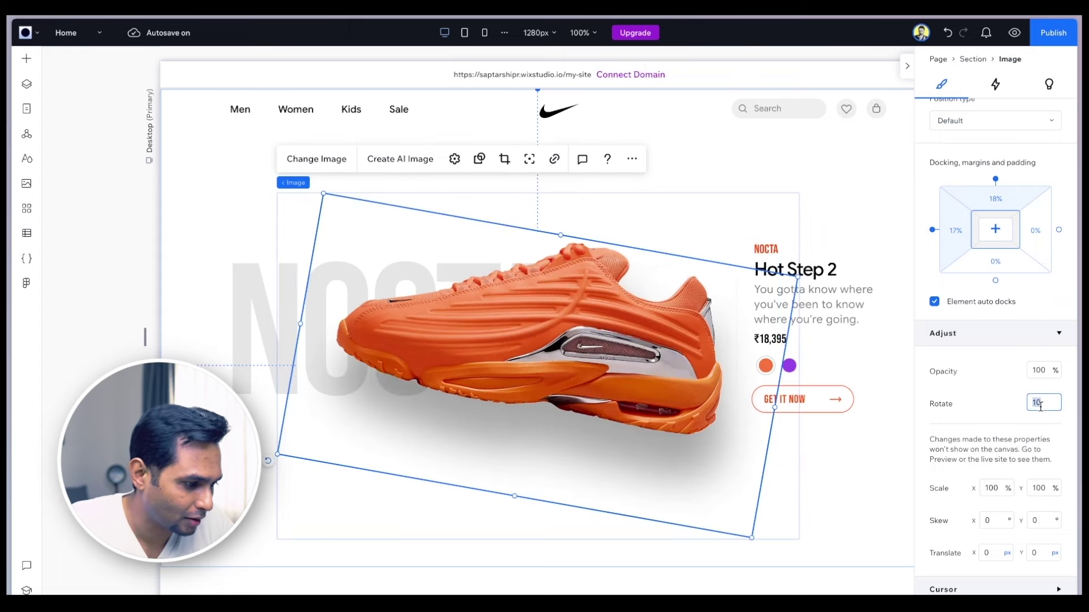
{"action": "type", "text": "-20"}
{"action": "key", "text": "Return"}
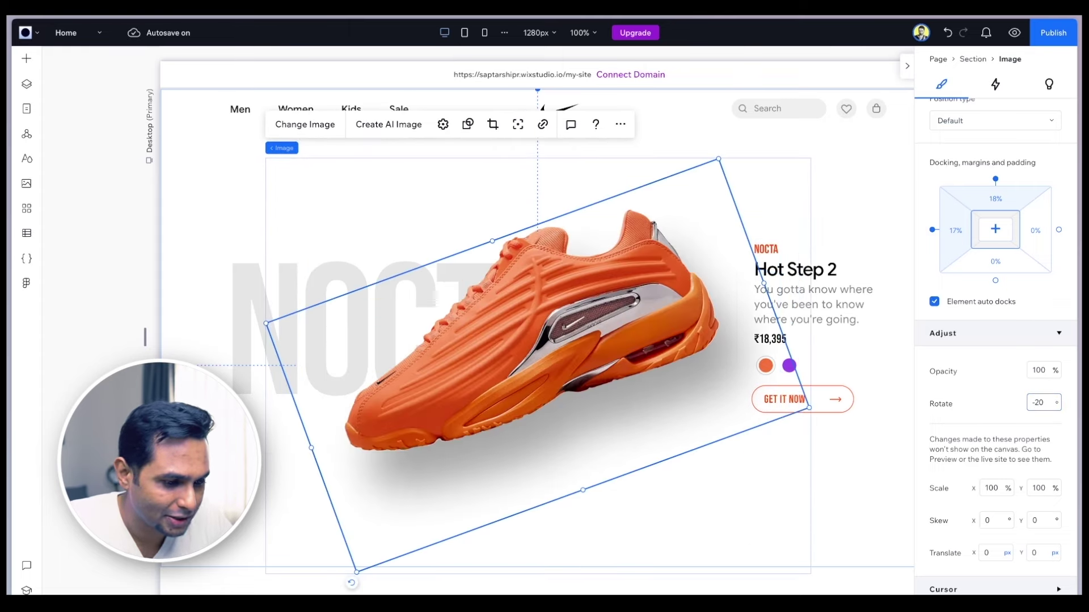
{"action": "double_click", "coordinate": [1039, 403]}
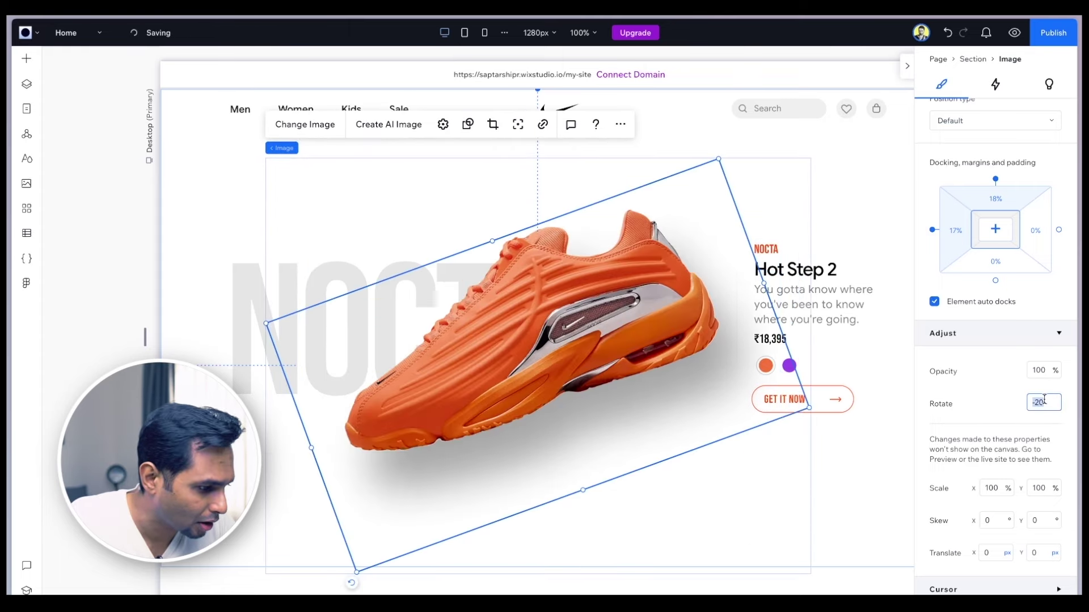
{"action": "type", "text": "0"}
{"action": "key", "text": "Return"}
{"action": "left_click", "coordinate": [543, 538]}
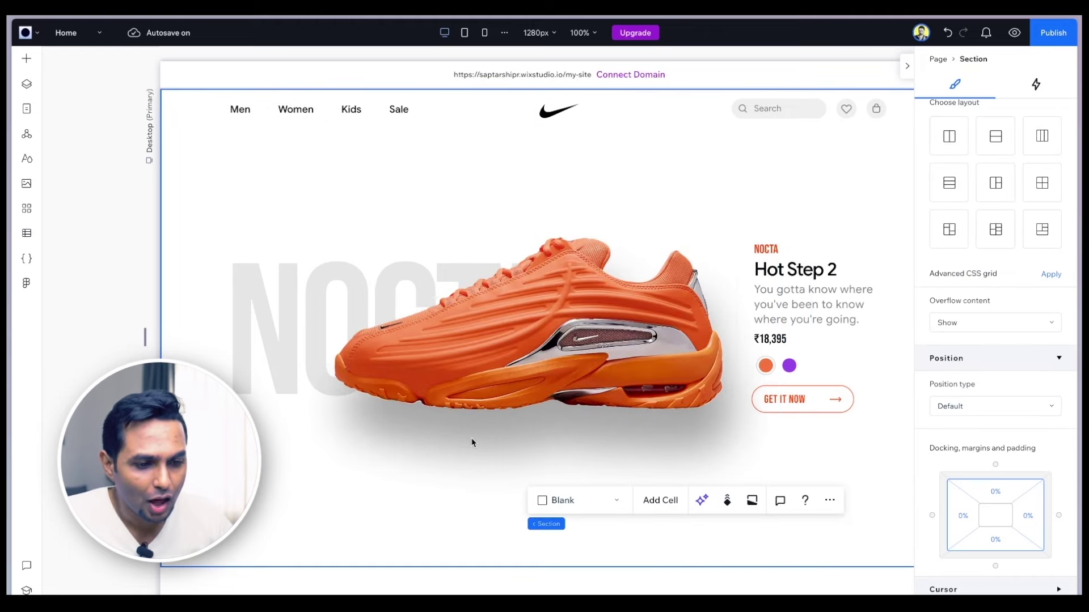
Step: Hide the inspector and show the page's layers
{"action": "left_click", "coordinate": [244, 177]}
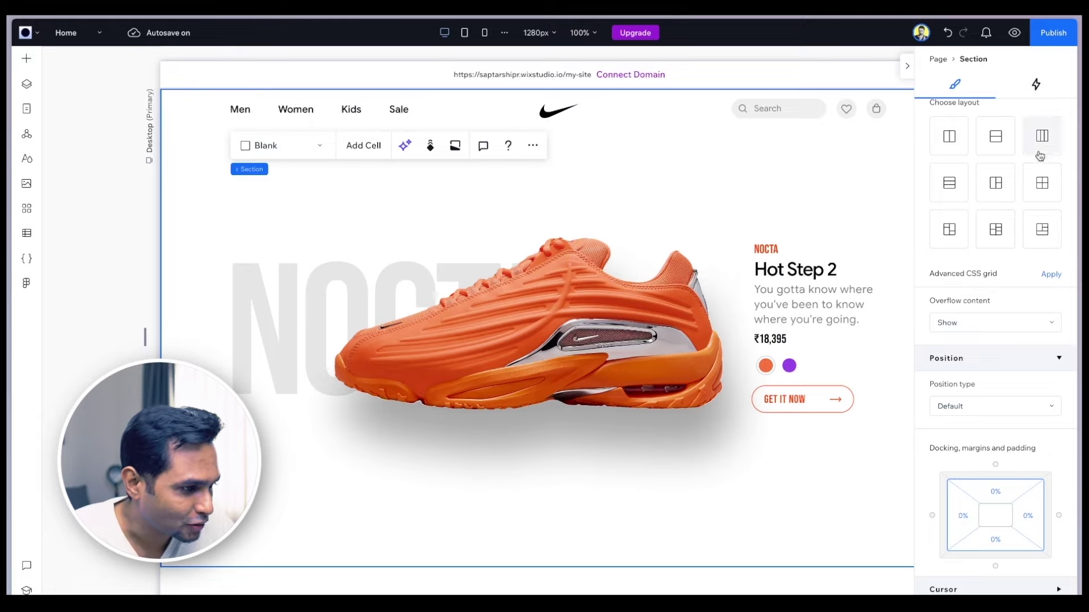
{"action": "left_click", "coordinate": [540, 361]}
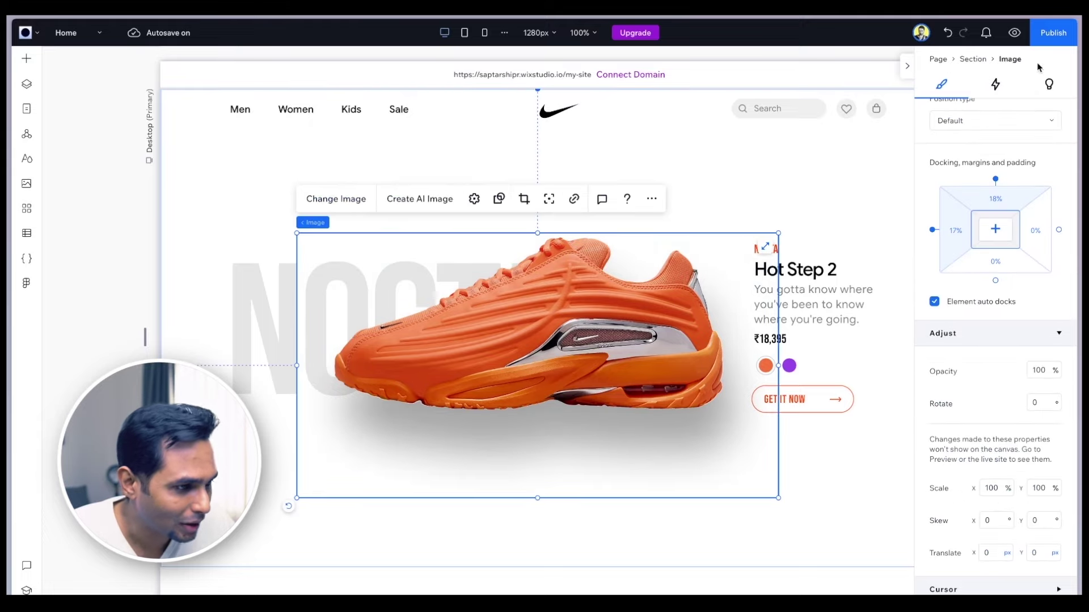
{"action": "left_click", "coordinate": [907, 67]}
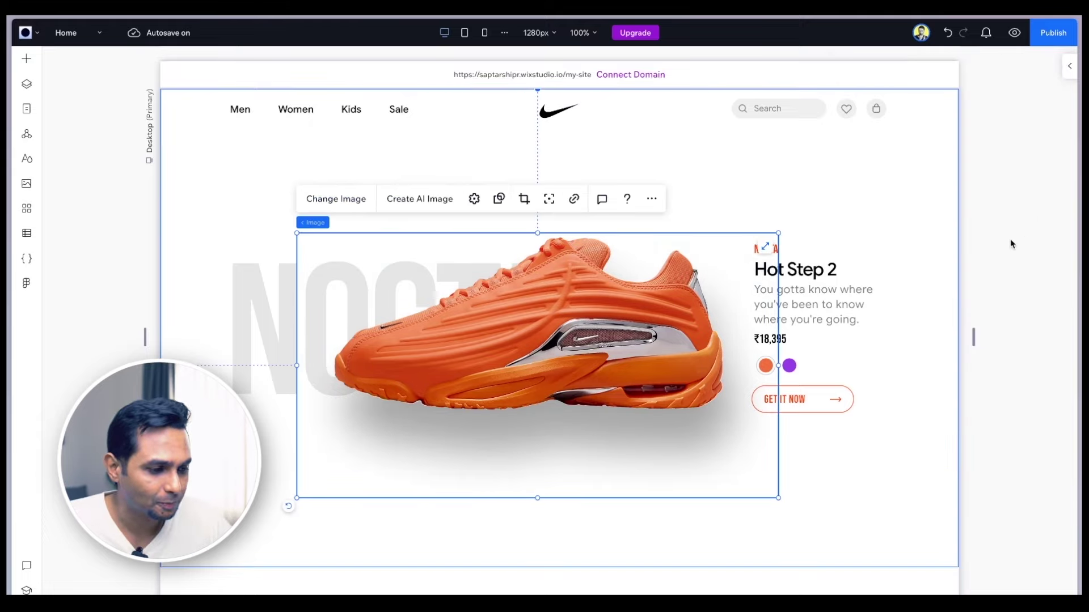
{"action": "left_click", "coordinate": [1002, 202]}
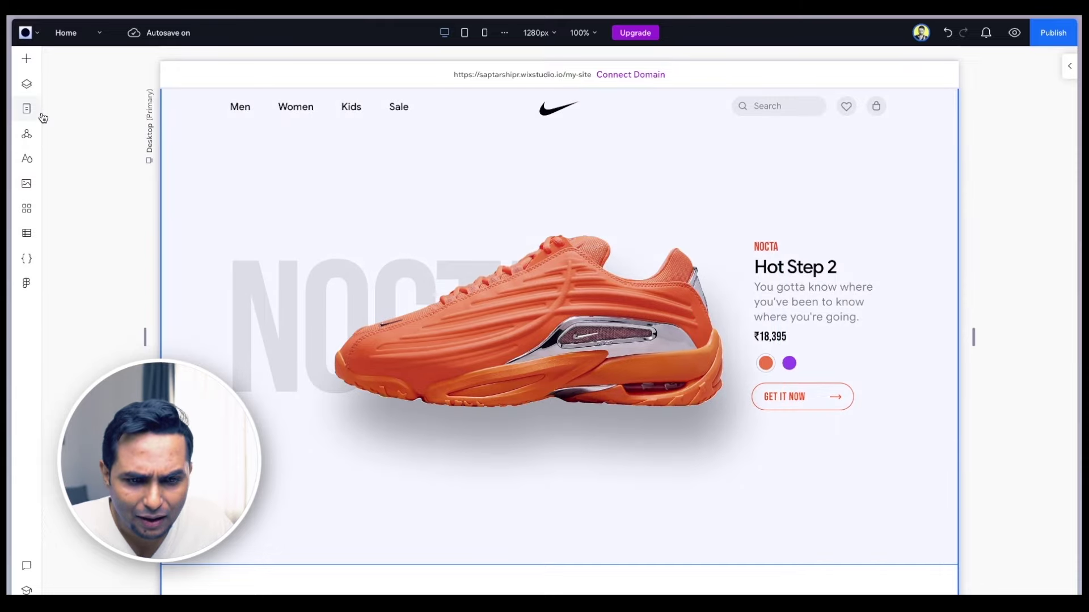
{"action": "left_click", "coordinate": [28, 85]}
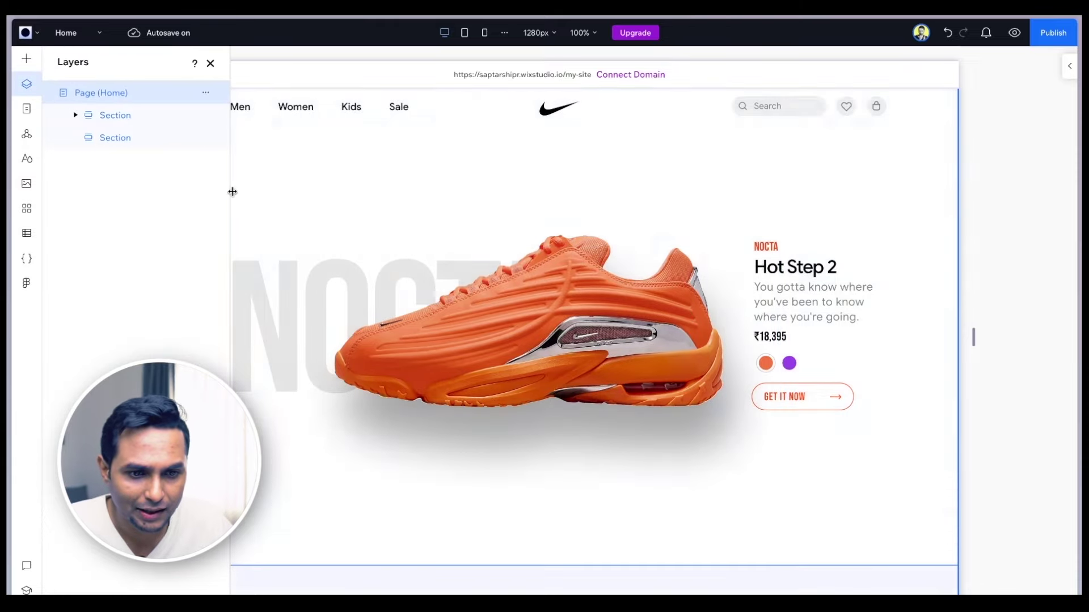
Step: Examine the layer structure of the sneaker section and the empty section below it
{"action": "left_click", "coordinate": [357, 117]}
{"action": "left_click", "coordinate": [298, 111]}
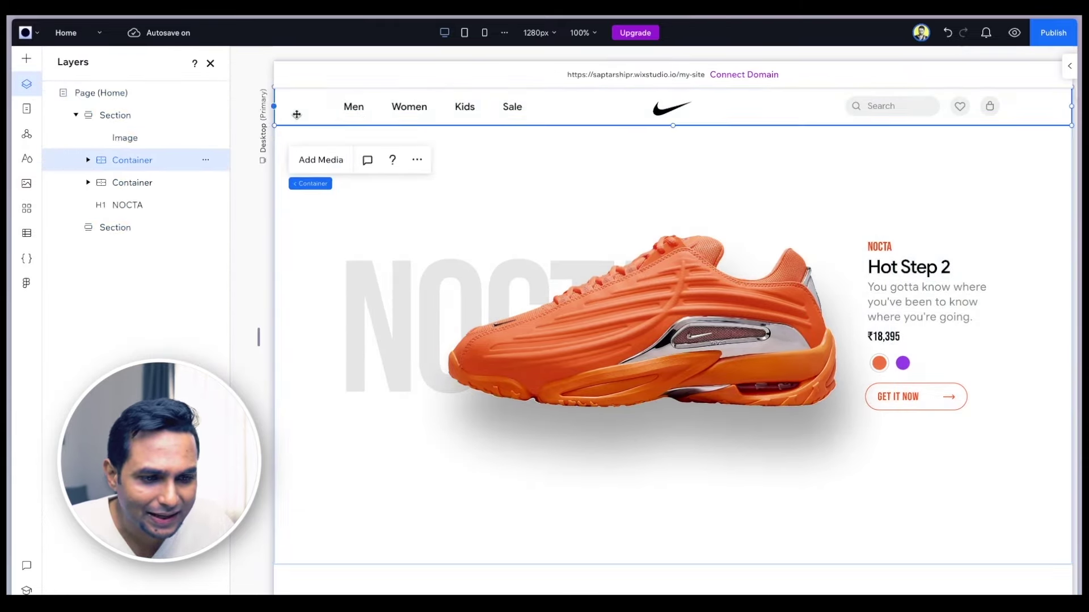
{"action": "left_click", "coordinate": [431, 477]}
{"action": "left_click", "coordinate": [454, 170]}
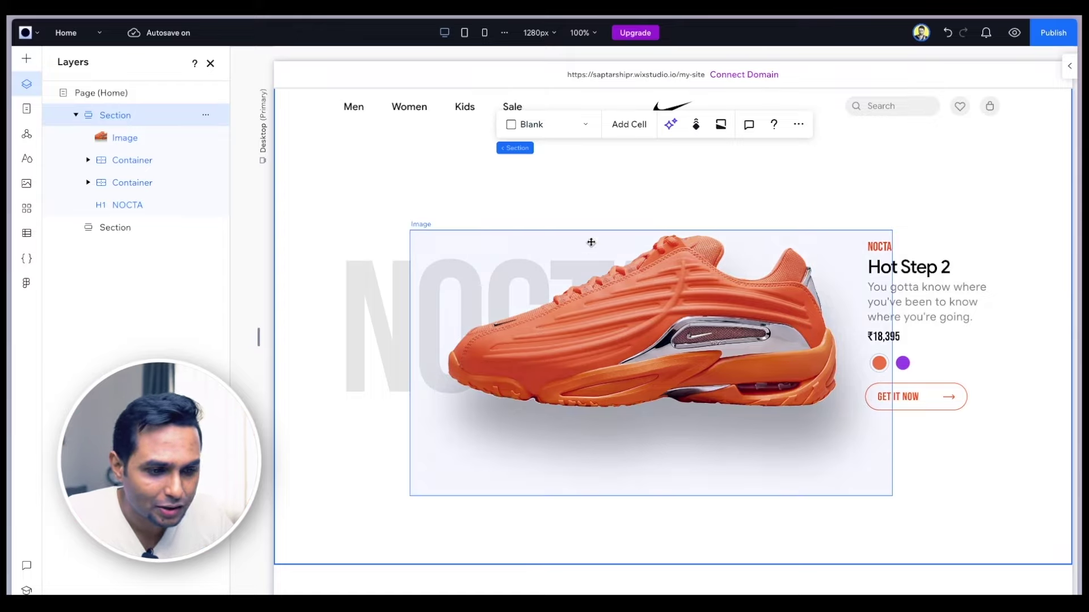
{"action": "scroll", "coordinate": [379, 171], "scroll_direction": "down", "scroll_amount": 1}
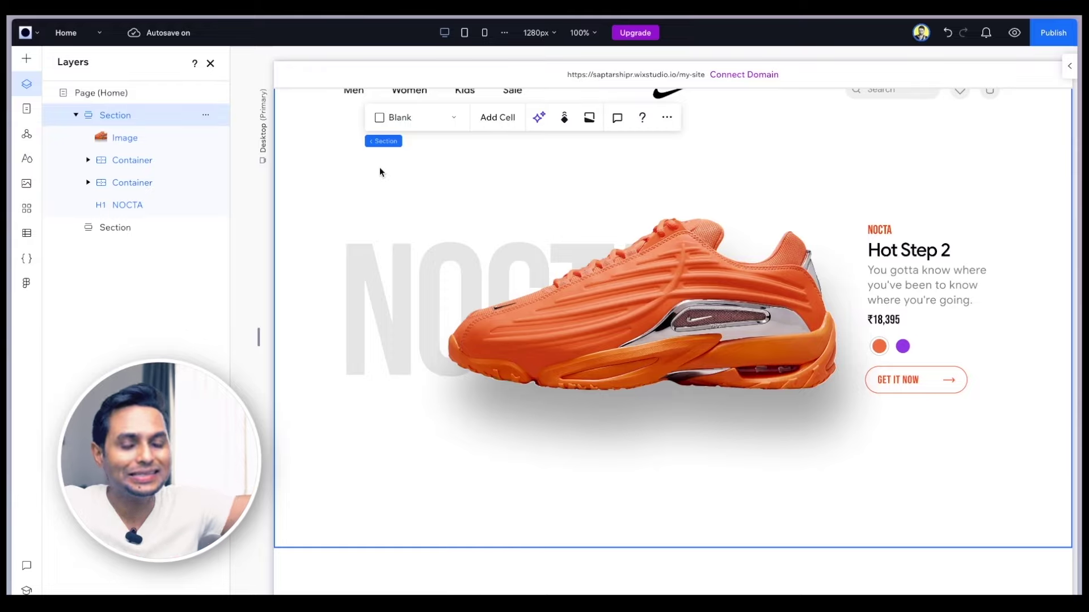
{"action": "left_click", "coordinate": [76, 115]}
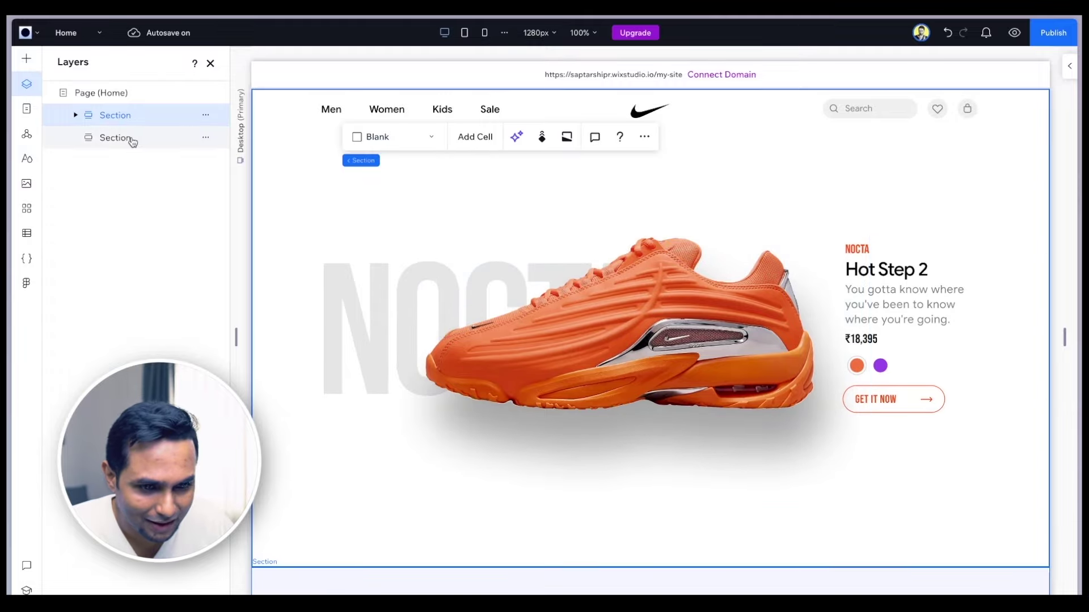
{"action": "left_click", "coordinate": [133, 141]}
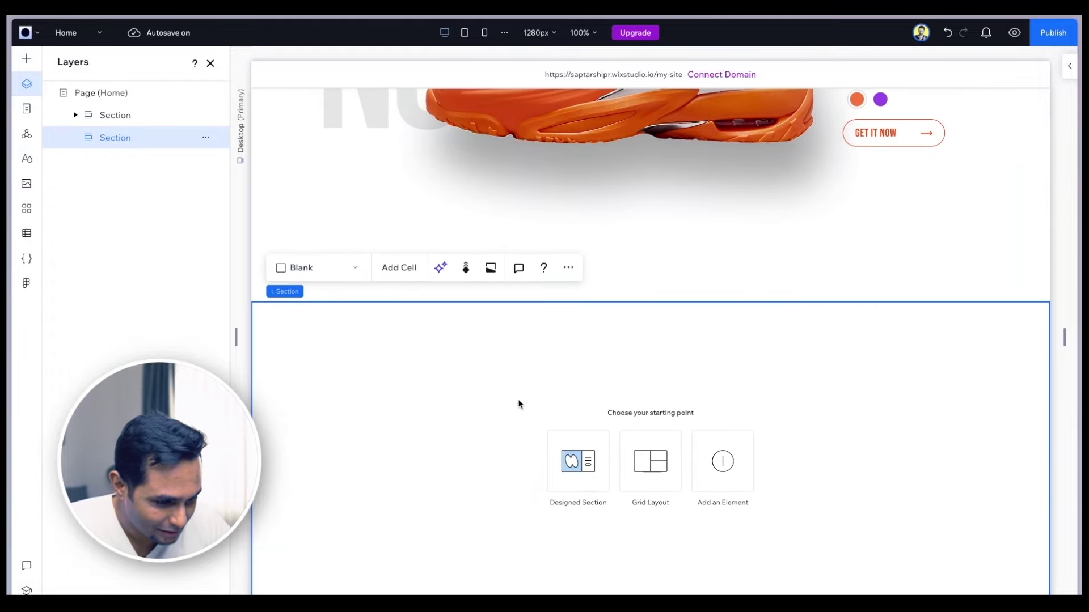
{"action": "scroll", "coordinate": [773, 452], "scroll_direction": "up", "scroll_amount": 5}
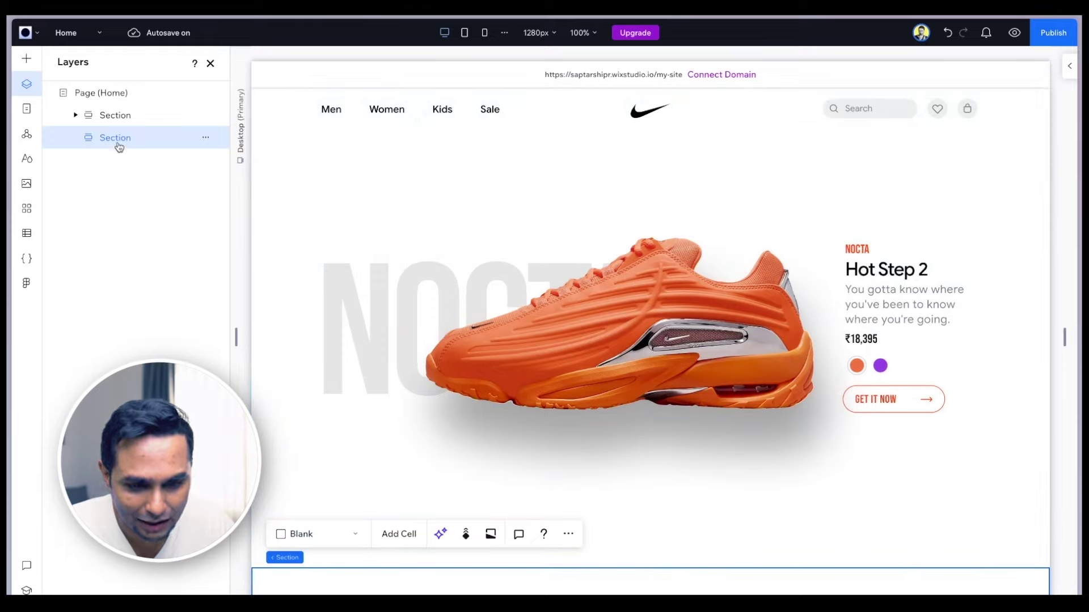
Step: Duplicate the section that holds the navigation bar and the sneaker
{"action": "left_click", "coordinate": [117, 117]}
{"action": "left_click", "coordinate": [76, 115]}
{"action": "left_click", "coordinate": [75, 115]}
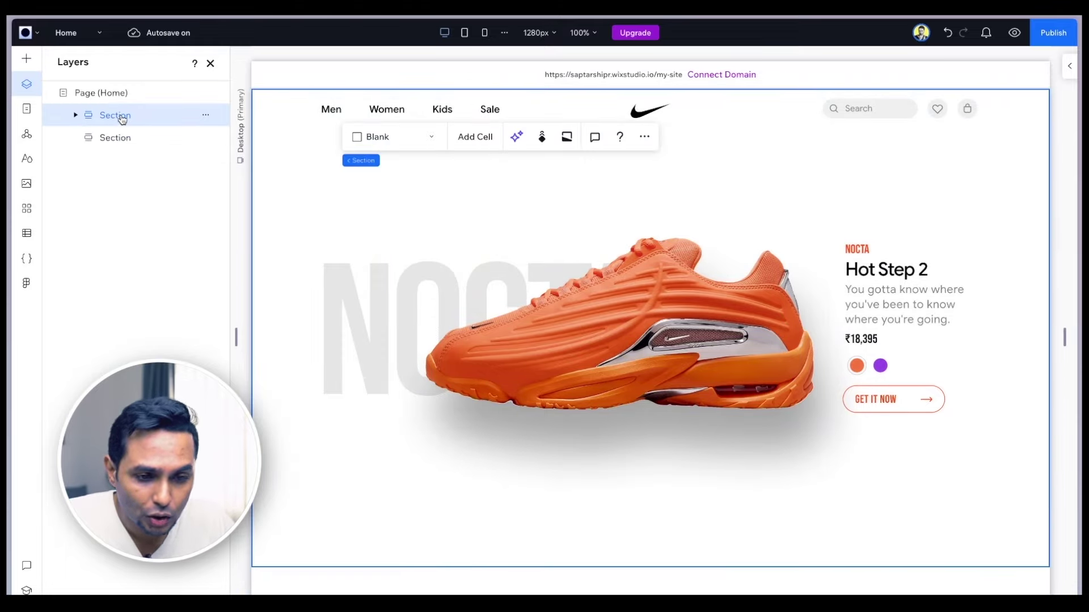
{"action": "key", "text": "ctrl+d"}
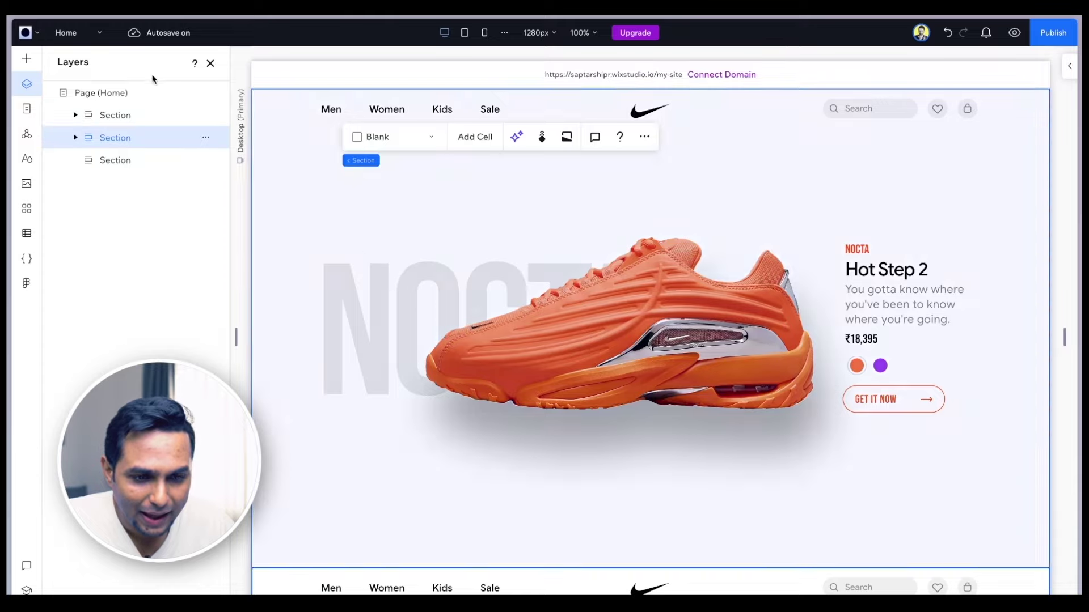
Step: Rename the upper of the two identical sections Header and the lower one Section 1
{"action": "double_click", "coordinate": [117, 117]}
{"action": "type", "text": "Heade"}
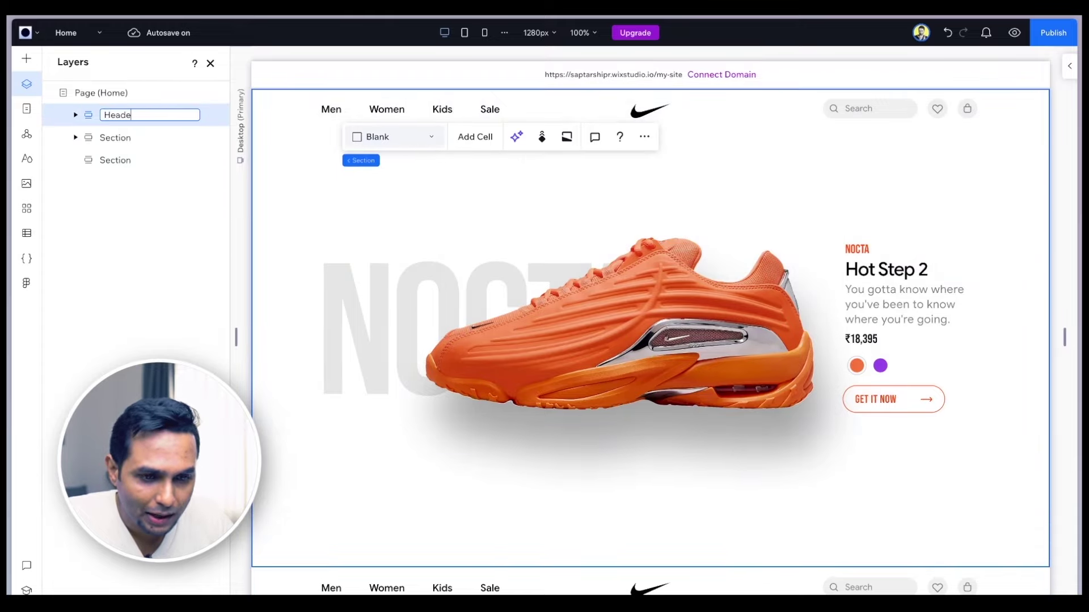
{"action": "type", "text": "r"}
{"action": "key", "text": "Return"}
{"action": "left_click", "coordinate": [128, 141]}
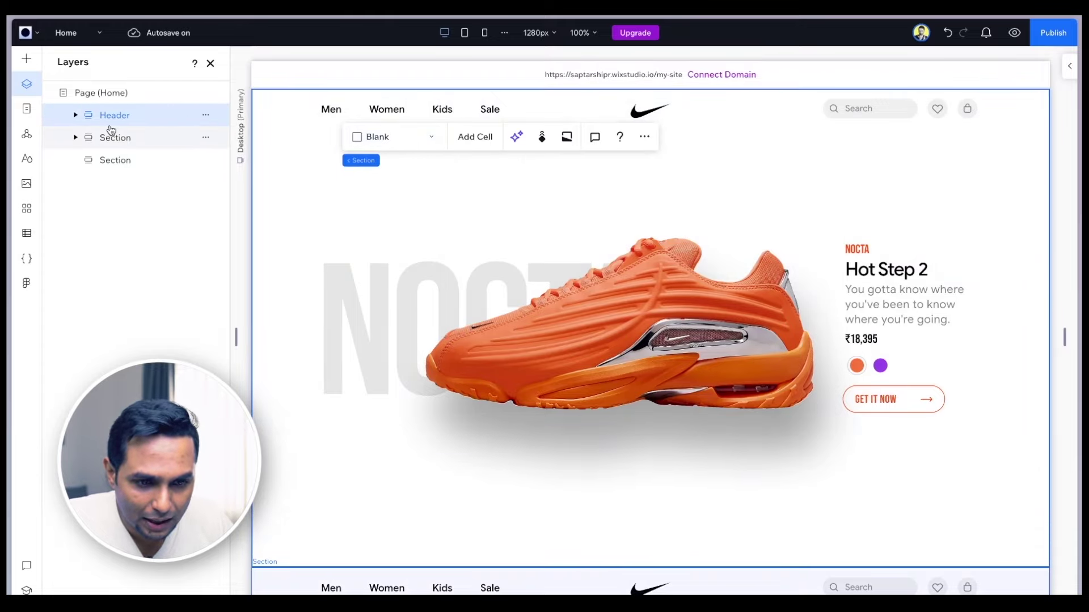
{"action": "double_click", "coordinate": [129, 140]}
{"action": "type", "text": "1"}
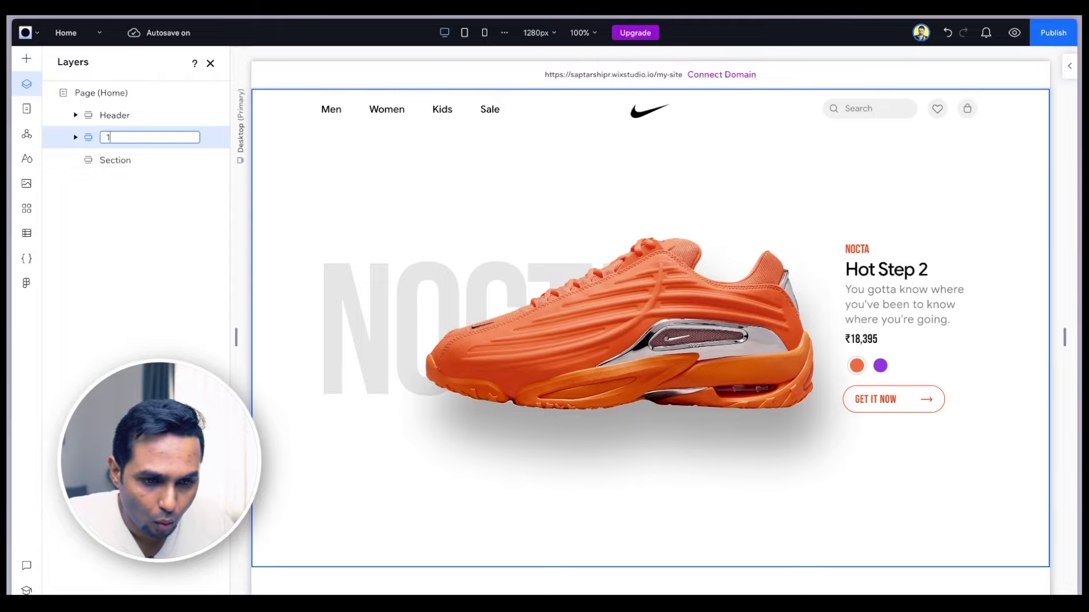
{"action": "type", "text": "Section 1"}
{"action": "key", "text": "Return"}
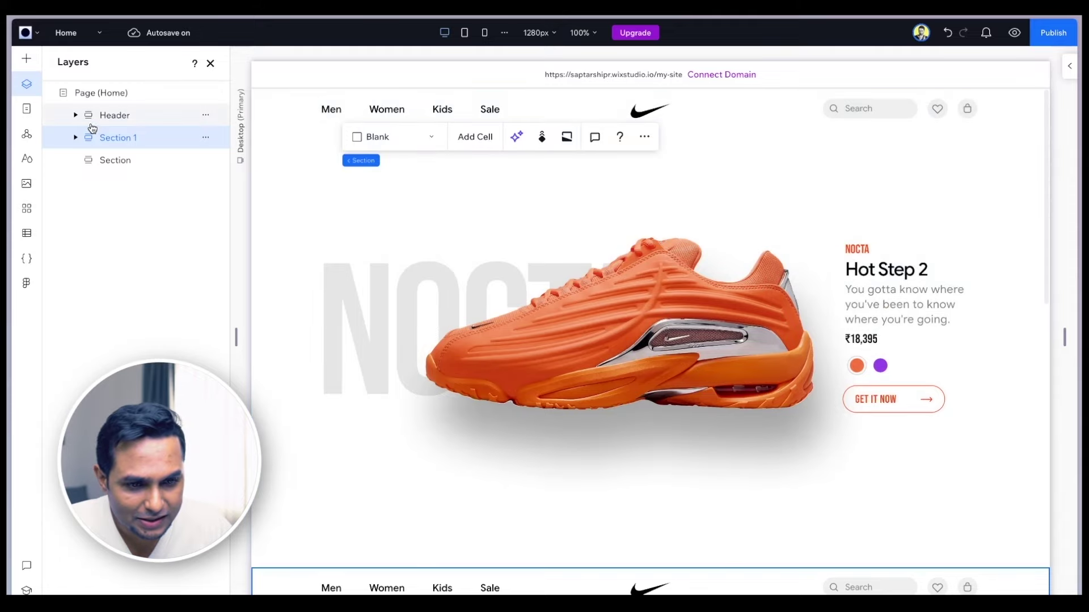
Step: Delete the NOCTA heading, the product details container and the sneaker image from the Header section, keeping only the navigation container
{"action": "left_click", "coordinate": [75, 115]}
{"action": "left_click", "coordinate": [124, 138]}
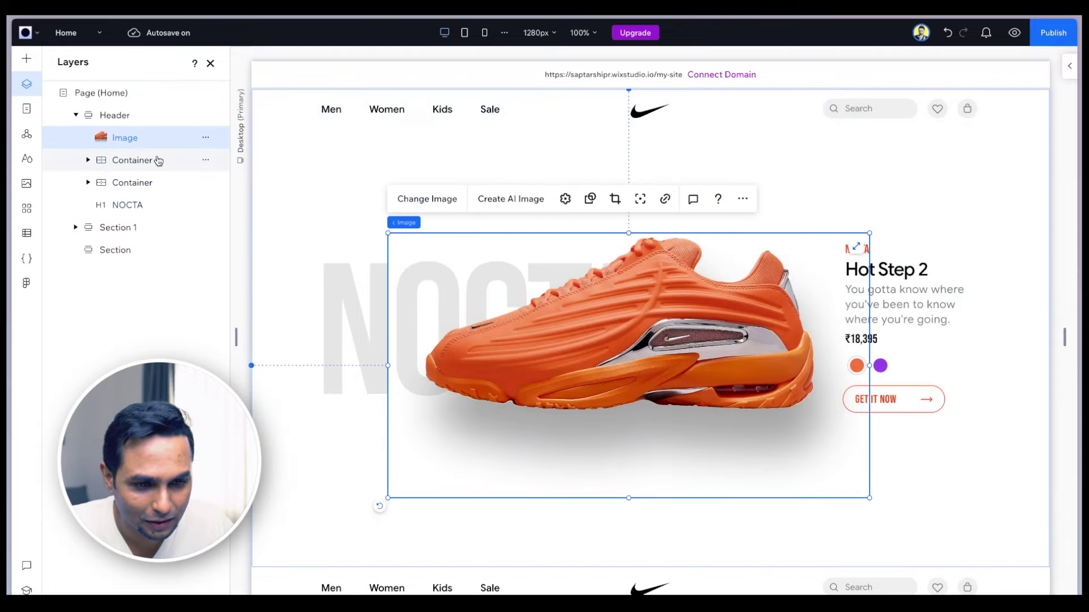
{"action": "left_click", "coordinate": [131, 186]}
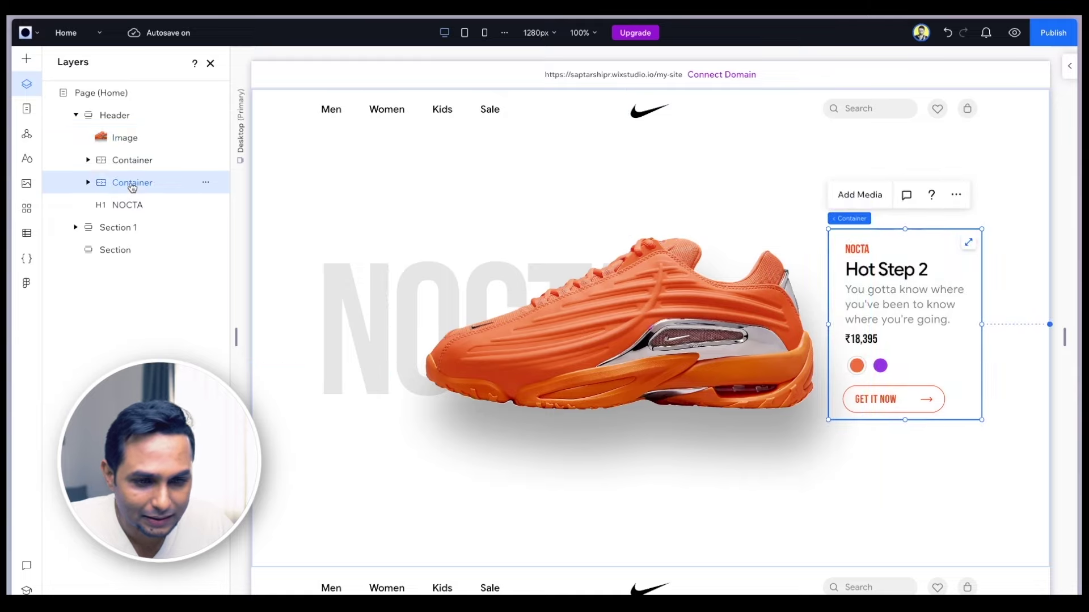
{"action": "left_click", "coordinate": [126, 138]}
{"action": "left_click", "coordinate": [126, 205]}
{"action": "left_click", "coordinate": [141, 184], "text": "shift"}
{"action": "key", "text": "Delete"}
{"action": "left_click", "coordinate": [121, 138]}
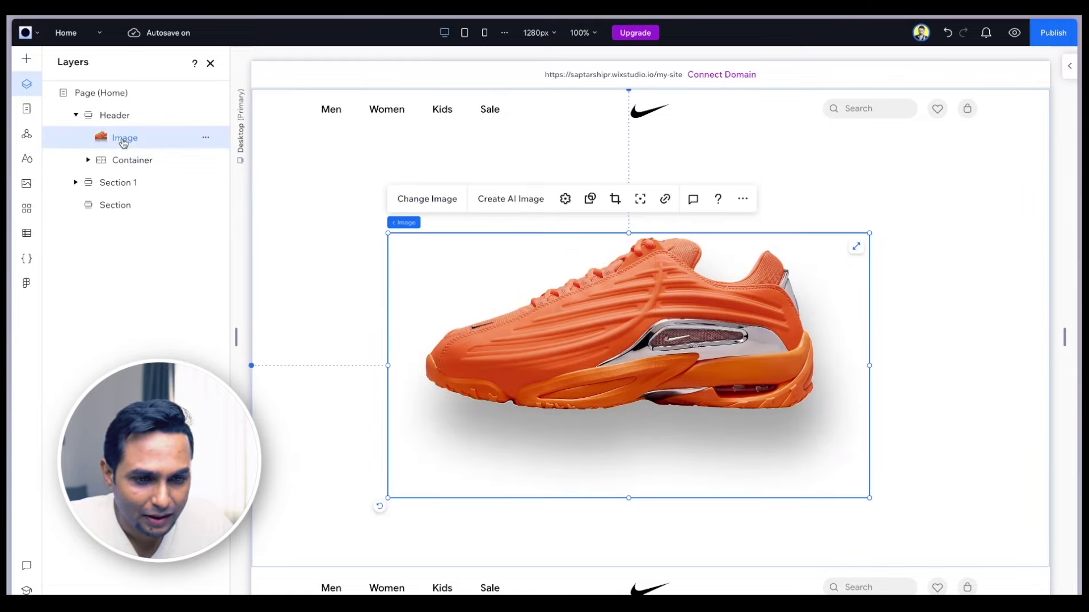
{"action": "key", "text": "Delete"}
Step: Show the inspector for the Header section, switch to Figma, and examine the header of the NOCTA page design
{"action": "left_click", "coordinate": [717, 114]}
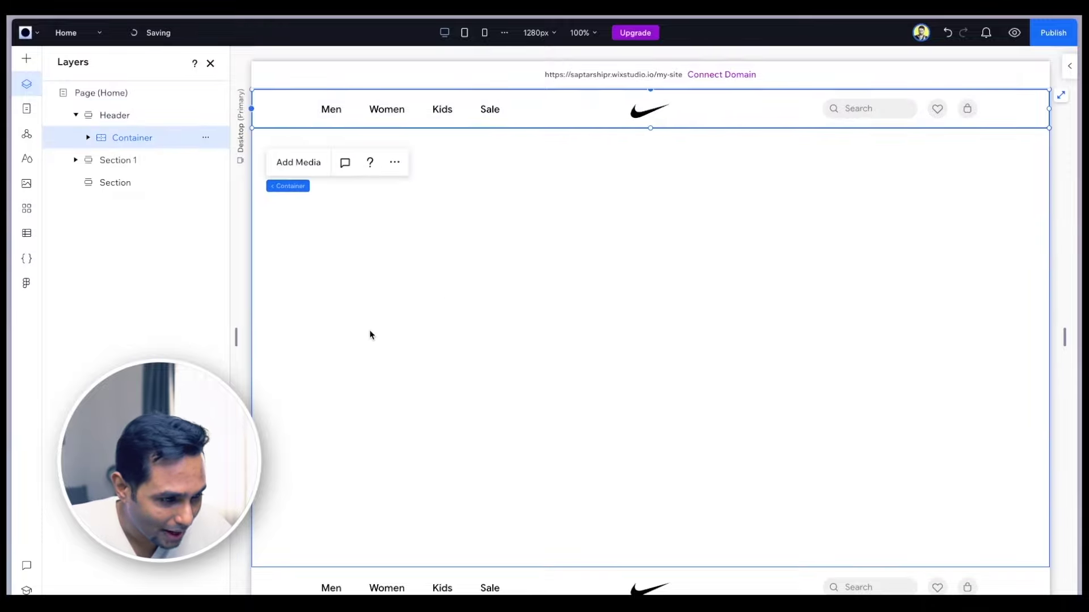
{"action": "left_click", "coordinate": [109, 120]}
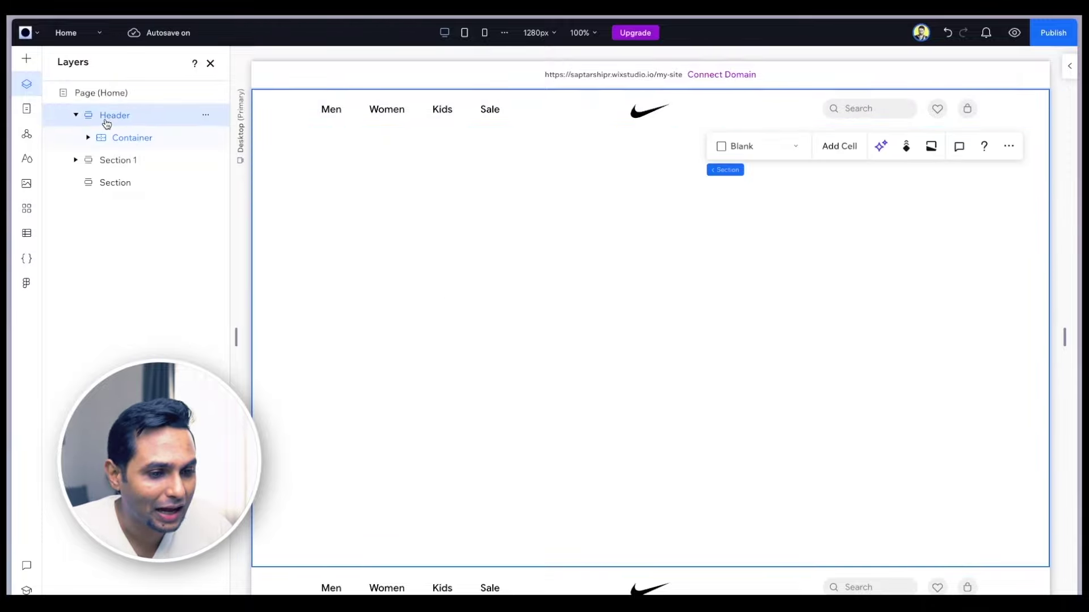
{"action": "left_click", "coordinate": [1069, 66]}
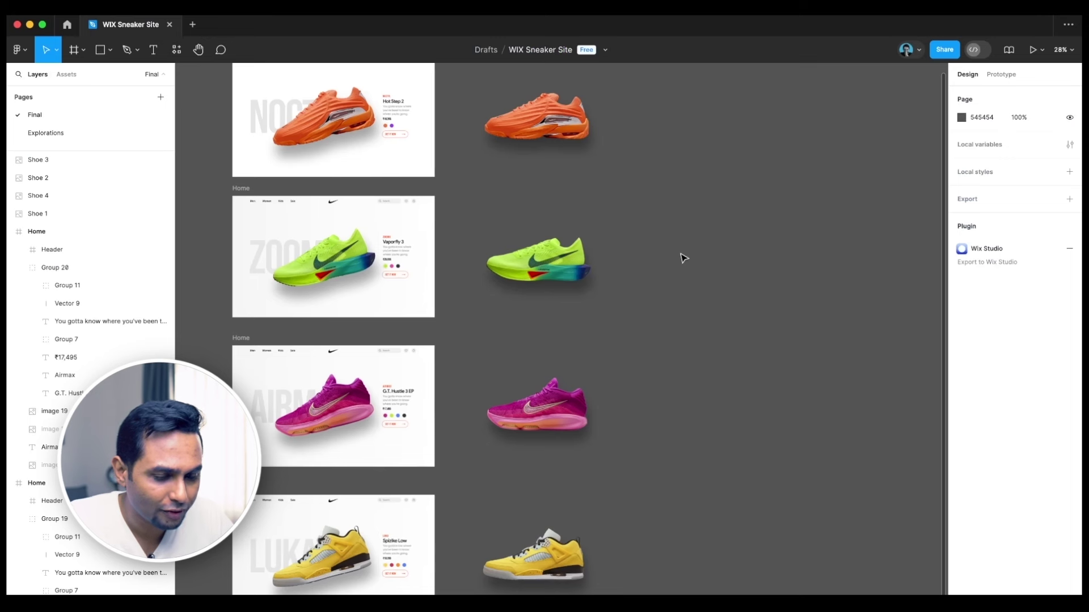
{"action": "scroll", "coordinate": [680, 255], "scroll_direction": "up", "scroll_amount": 10}
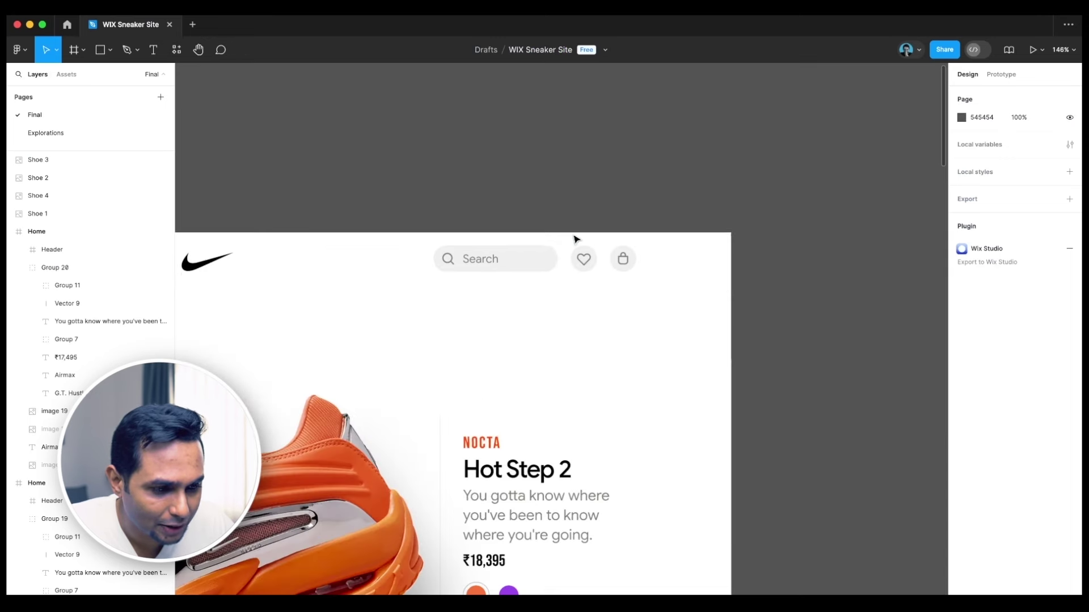
{"action": "scroll", "coordinate": [509, 251], "scroll_direction": "down", "scroll_amount": 5}
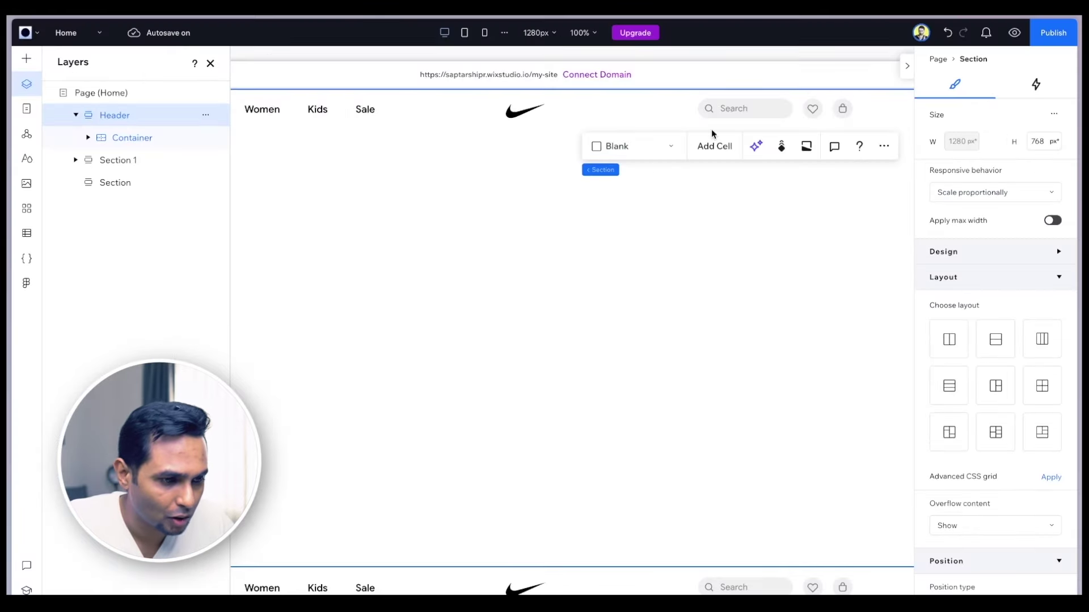
Step: Switch back to Wix Studio and set the Header section's height to 64 px
{"action": "left_click", "coordinate": [135, 137]}
{"action": "left_click", "coordinate": [137, 115]}
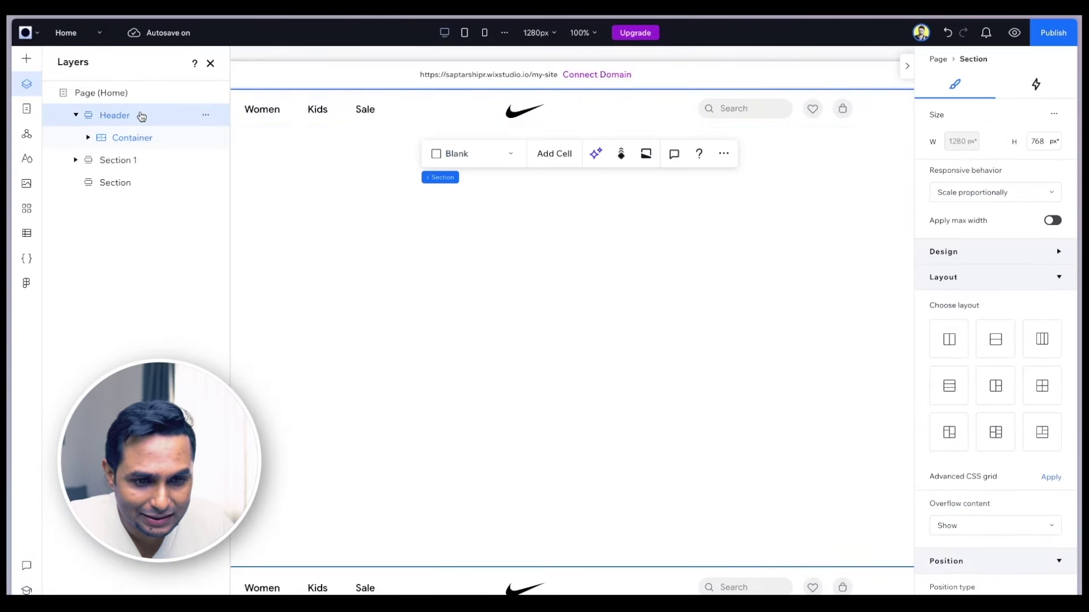
{"action": "left_click", "coordinate": [77, 115]}
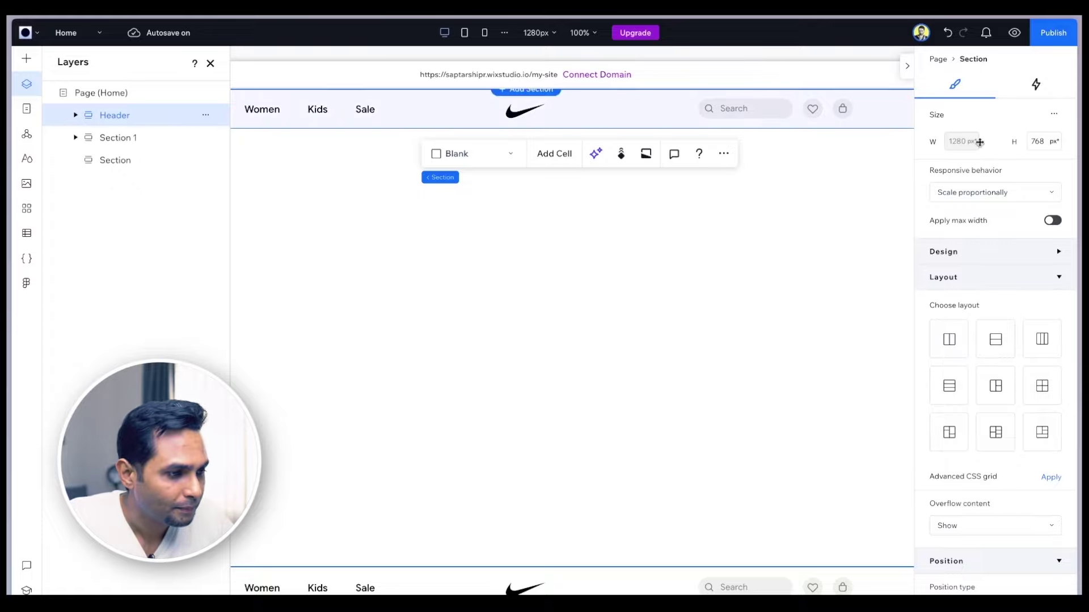
{"action": "left_click", "coordinate": [1041, 143]}
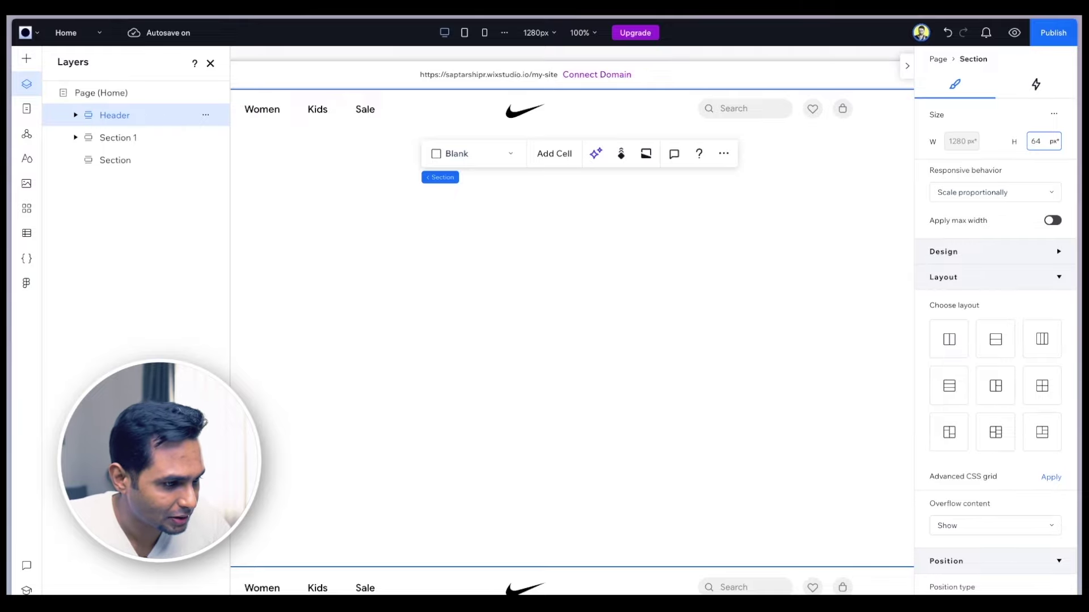
{"action": "key", "text": "Return"}
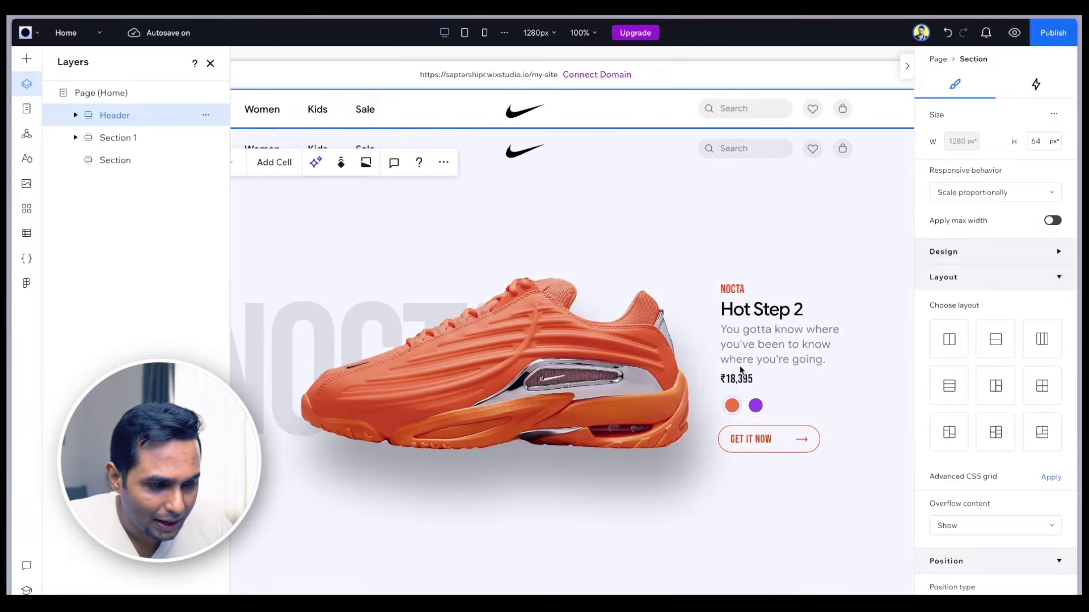
Step: Delete the duplicate navigation container from Section 1, keeping the sneaker image, product details container and NOCTA heading
{"action": "left_click", "coordinate": [596, 125]}
{"action": "left_click", "coordinate": [583, 209]}
{"action": "left_click", "coordinate": [593, 113]}
{"action": "left_click", "coordinate": [594, 111]}
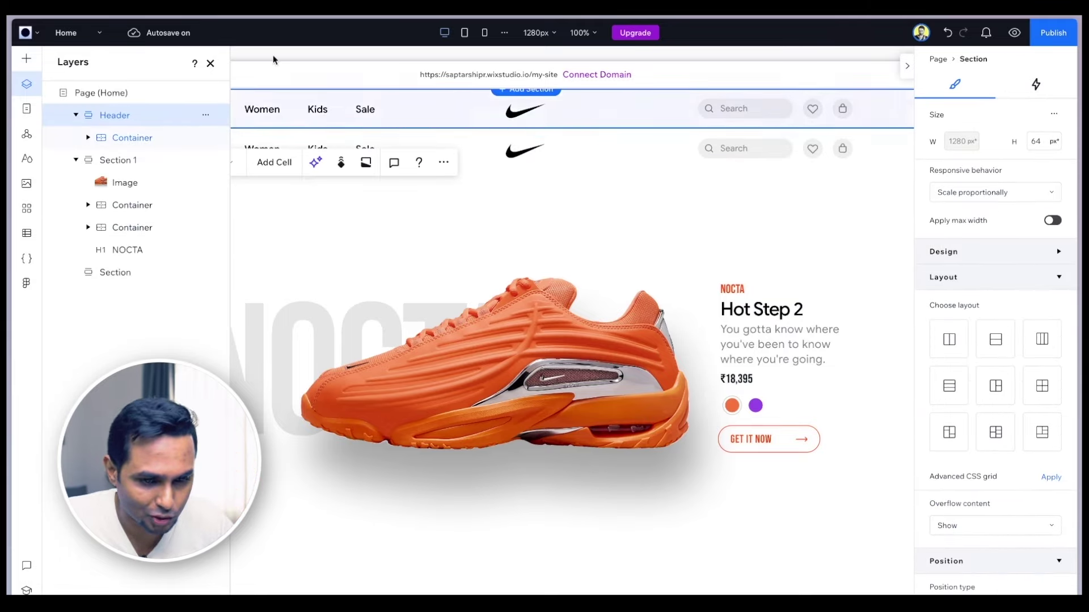
{"action": "left_click", "coordinate": [75, 115]}
{"action": "left_click", "coordinate": [75, 138]}
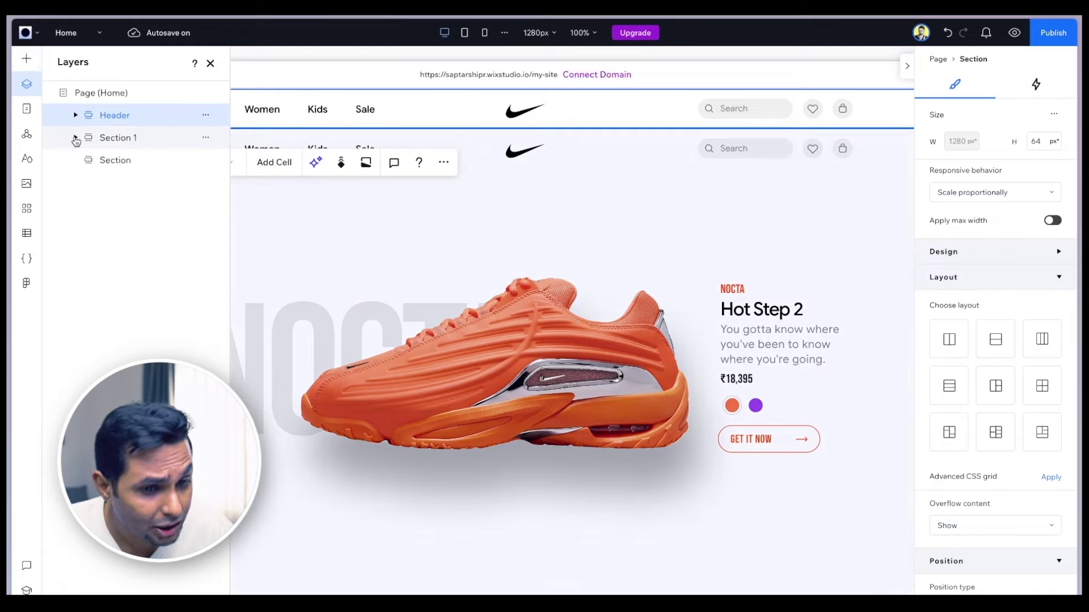
{"action": "left_click", "coordinate": [116, 138]}
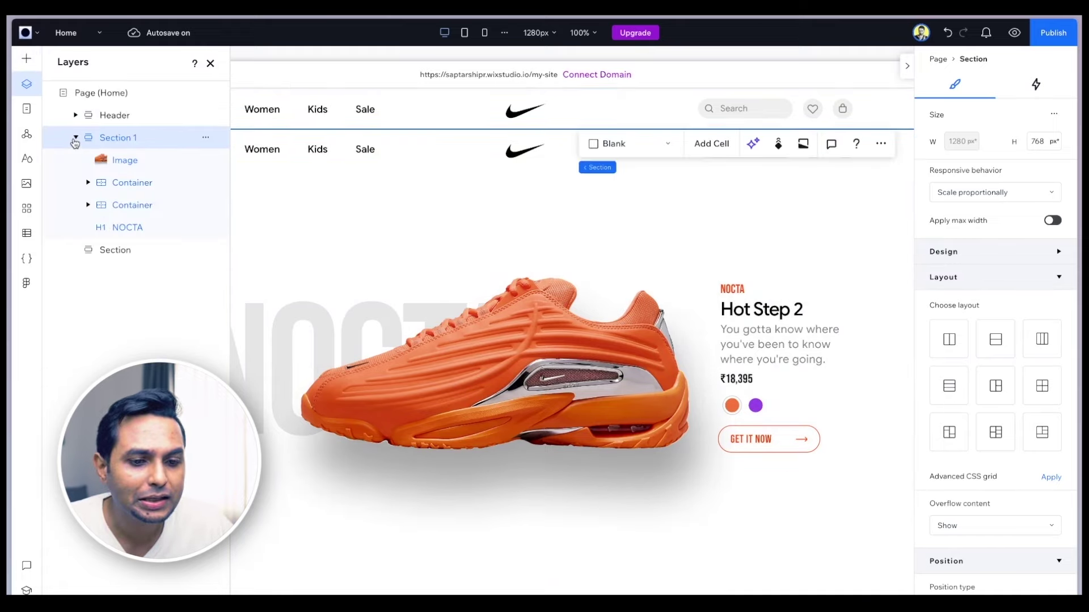
{"action": "left_click", "coordinate": [151, 183]}
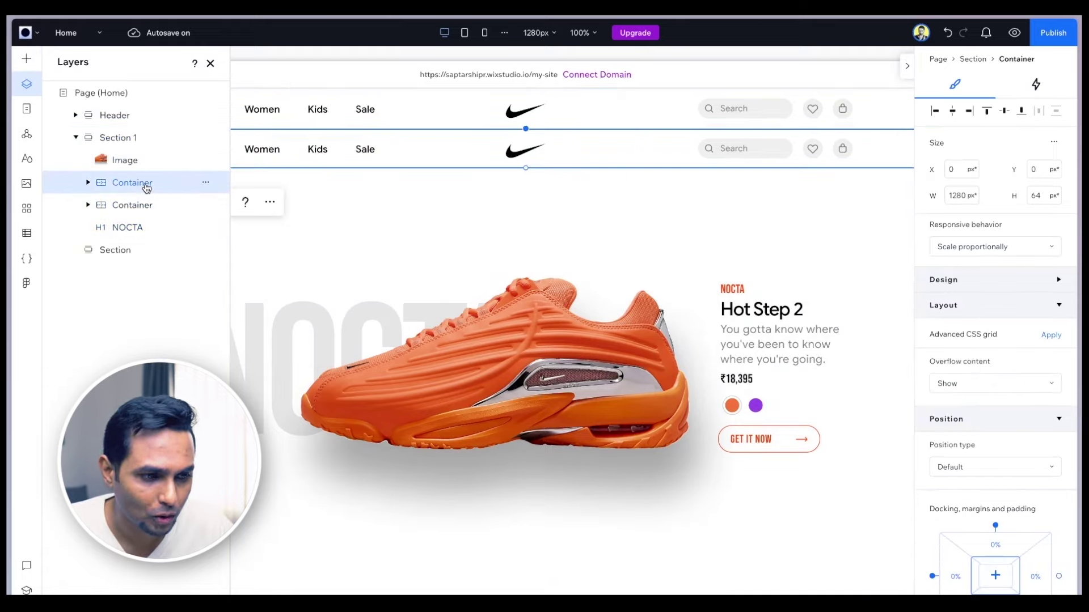
{"action": "left_click", "coordinate": [122, 143]}
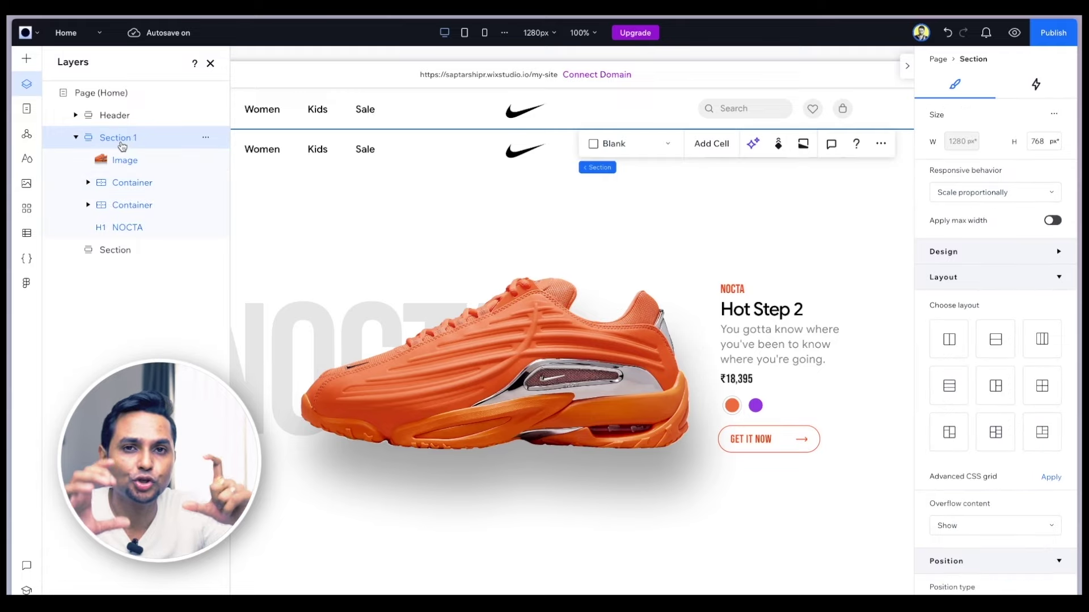
{"action": "left_click", "coordinate": [125, 186]}
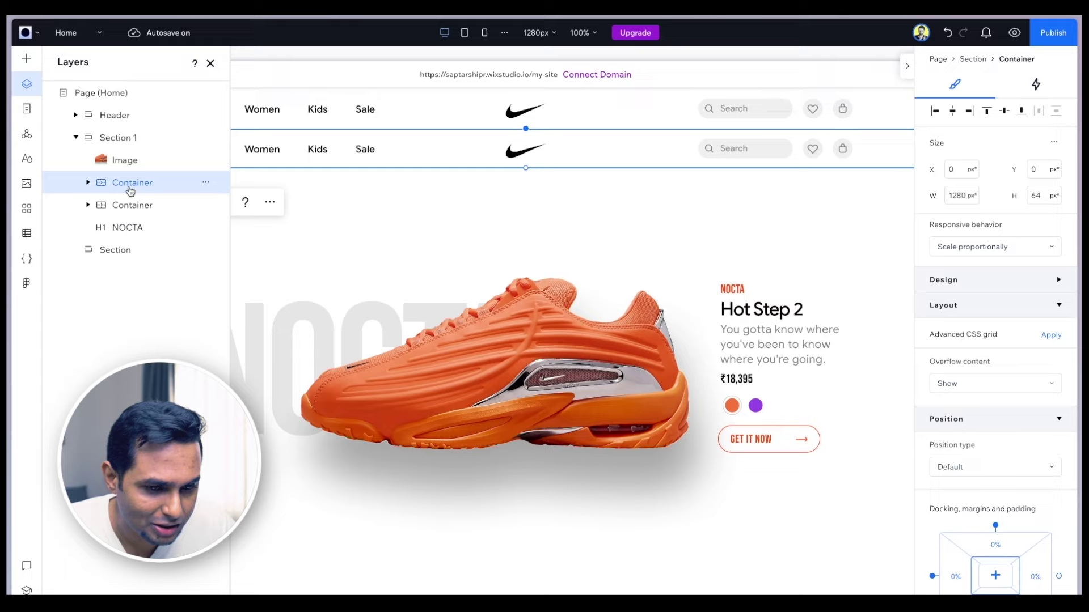
{"action": "key", "text": "Delete"}
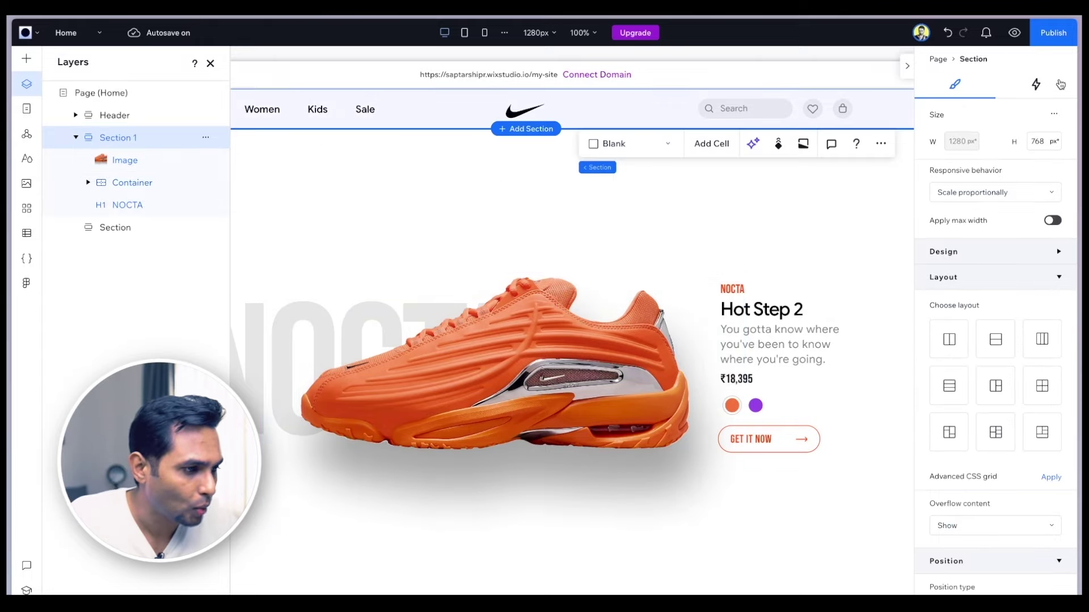
Step: Hide the inspector and layers, preview the page to check the header above the product section, and return to editing
{"action": "left_click", "coordinate": [907, 66]}
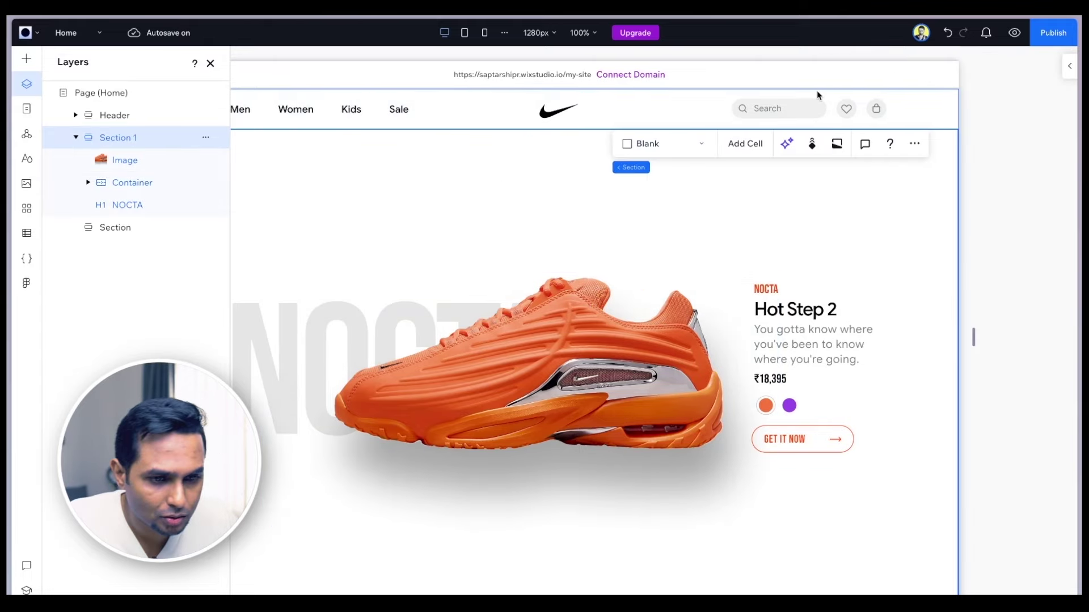
{"action": "left_click", "coordinate": [210, 63]}
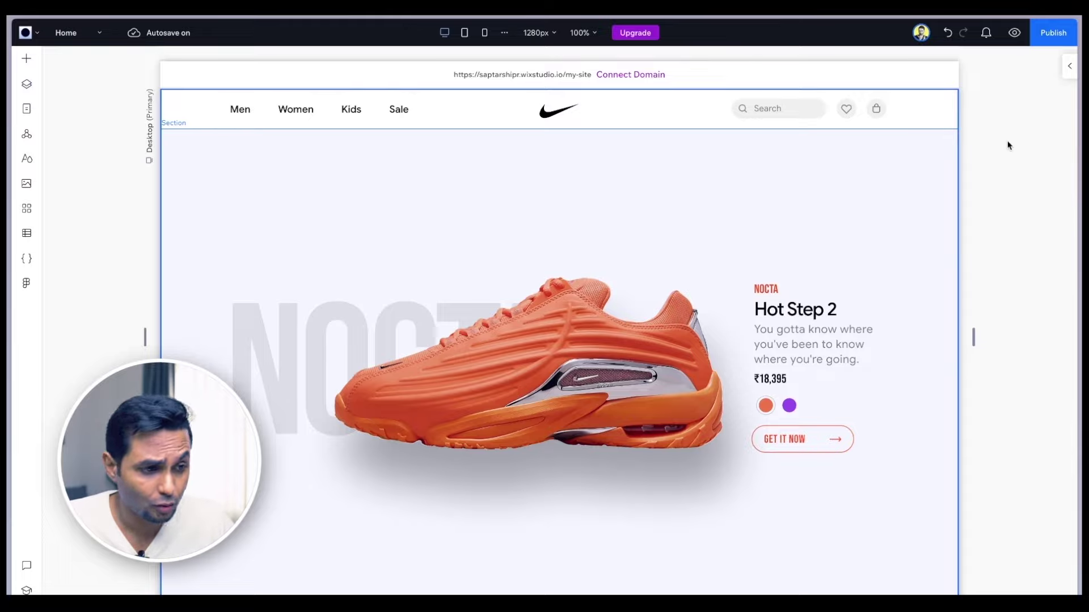
{"action": "left_click", "coordinate": [1014, 37]}
{"action": "scroll", "coordinate": [781, 379], "scroll_direction": "down", "scroll_amount": 5}
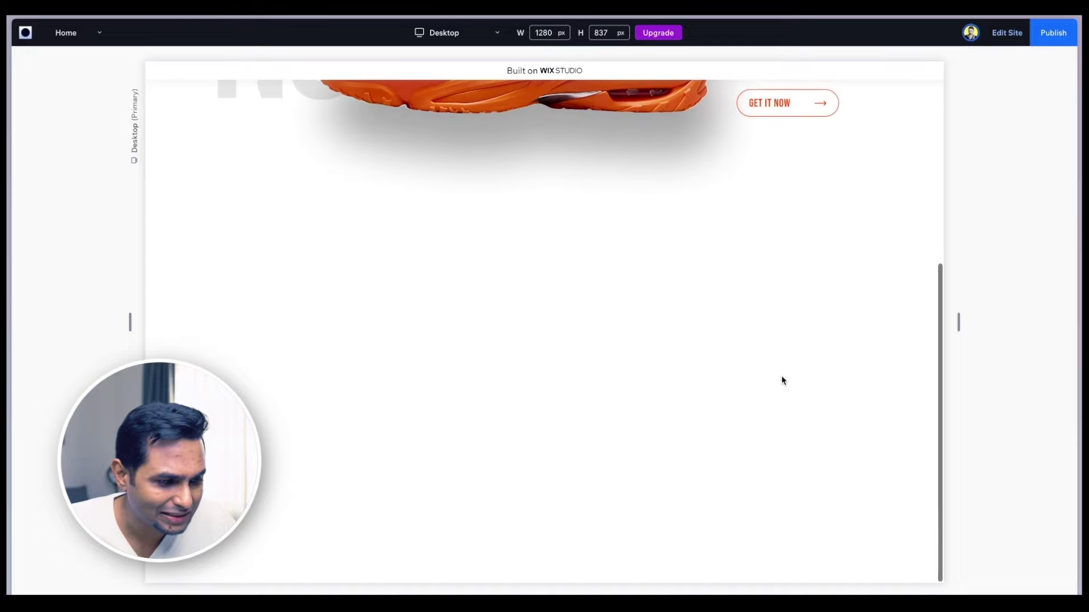
{"action": "scroll", "coordinate": [782, 380], "scroll_direction": "up", "scroll_amount": 5}
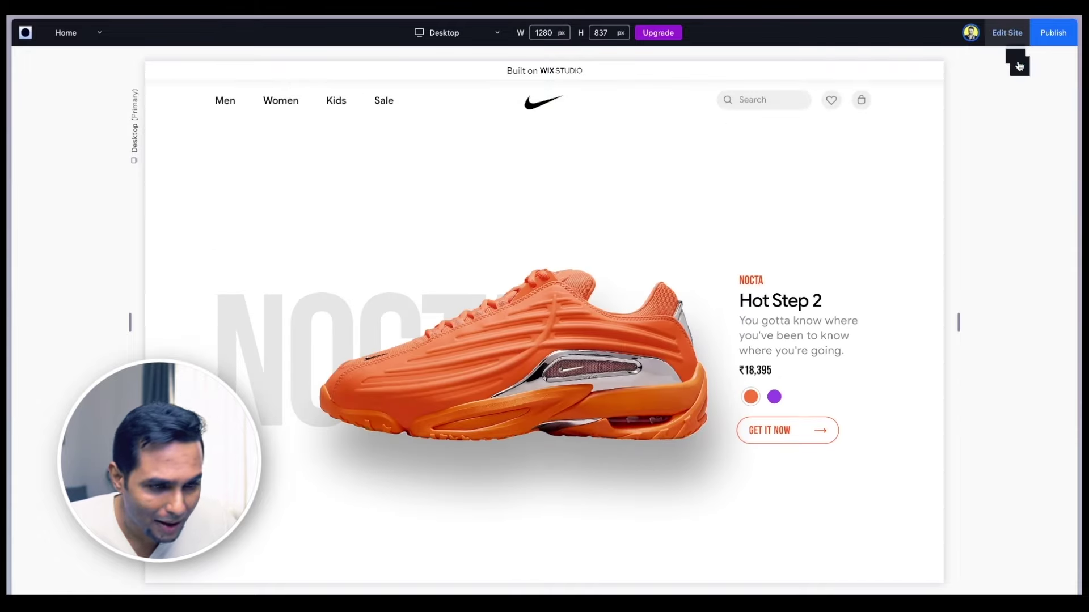
{"action": "left_click", "coordinate": [1007, 33]}
Step: Duplicate Section 1 and rename the copy Section 2
{"action": "left_click", "coordinate": [26, 84]}
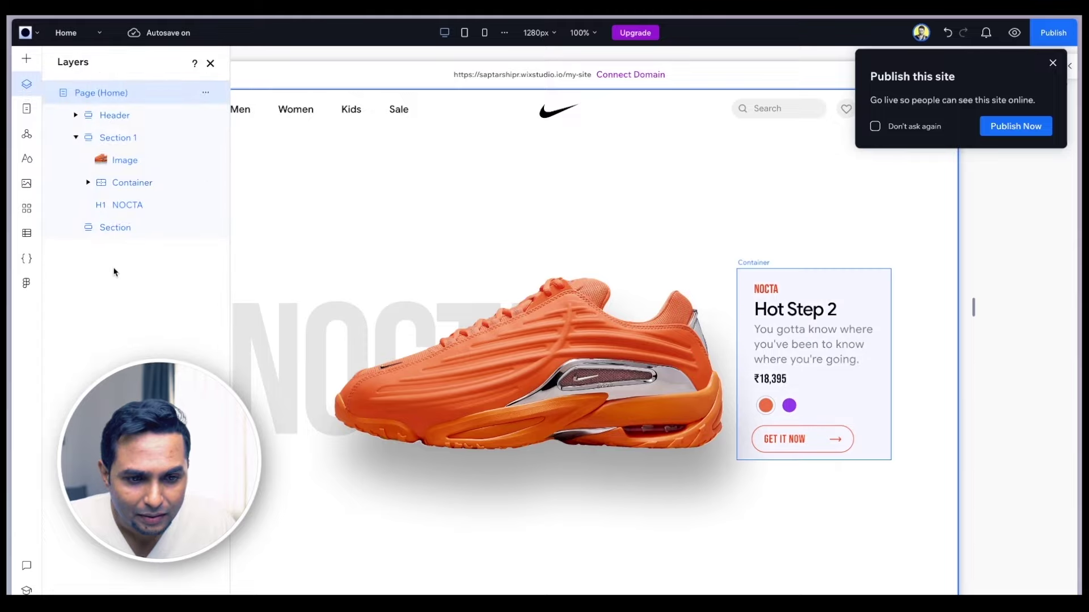
{"action": "left_click", "coordinate": [141, 139]}
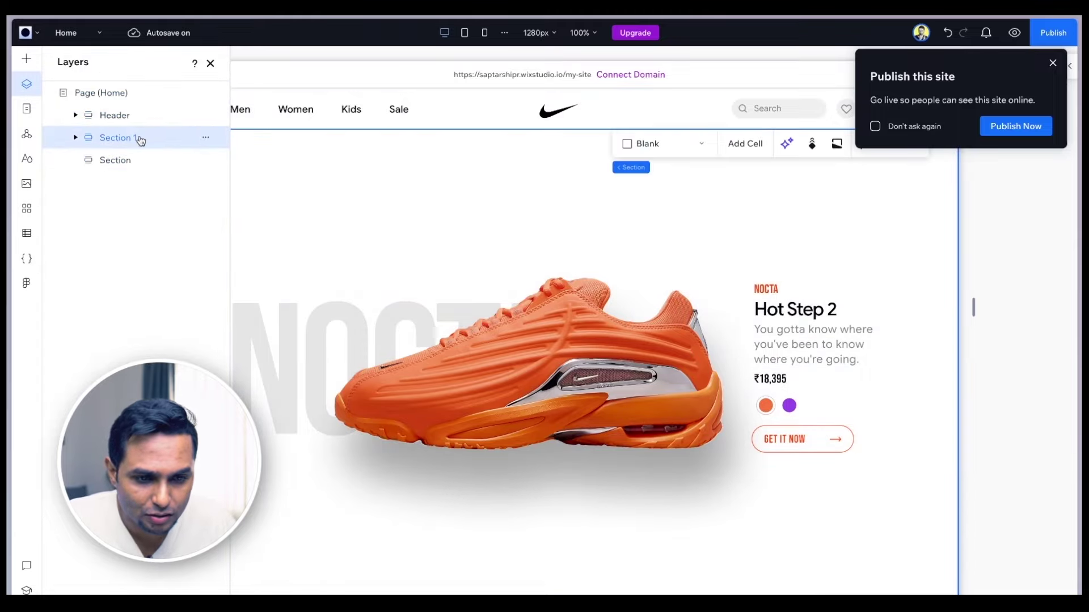
{"action": "key", "text": "ctrl+d"}
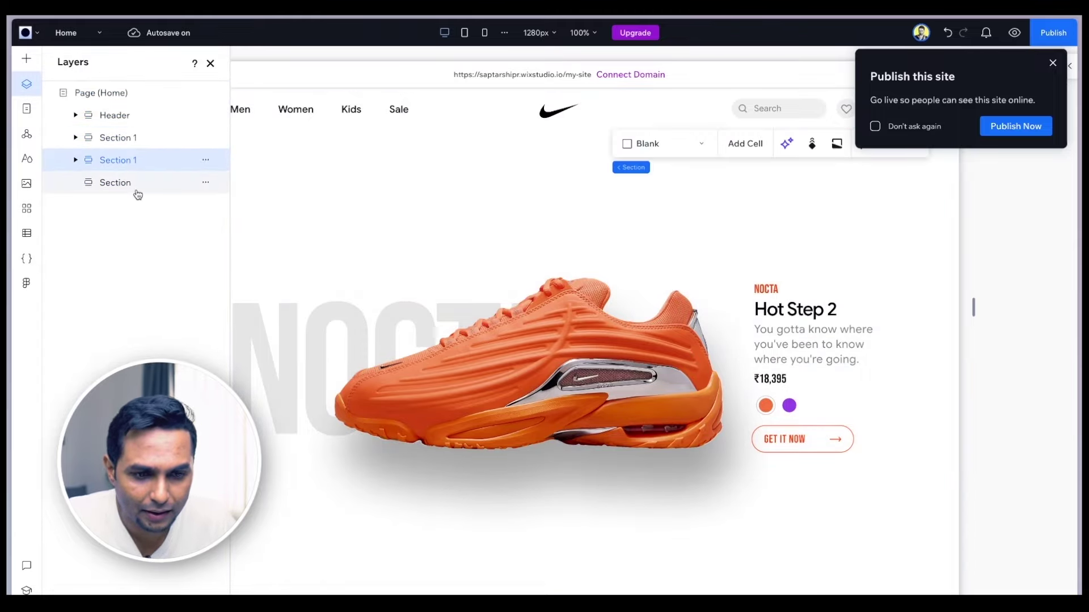
{"action": "double_click", "coordinate": [148, 159]}
{"action": "left_click", "coordinate": [151, 159]}
{"action": "key", "text": "BackSpace"}
{"action": "type", "text": "2"}
{"action": "key", "text": "Return"}
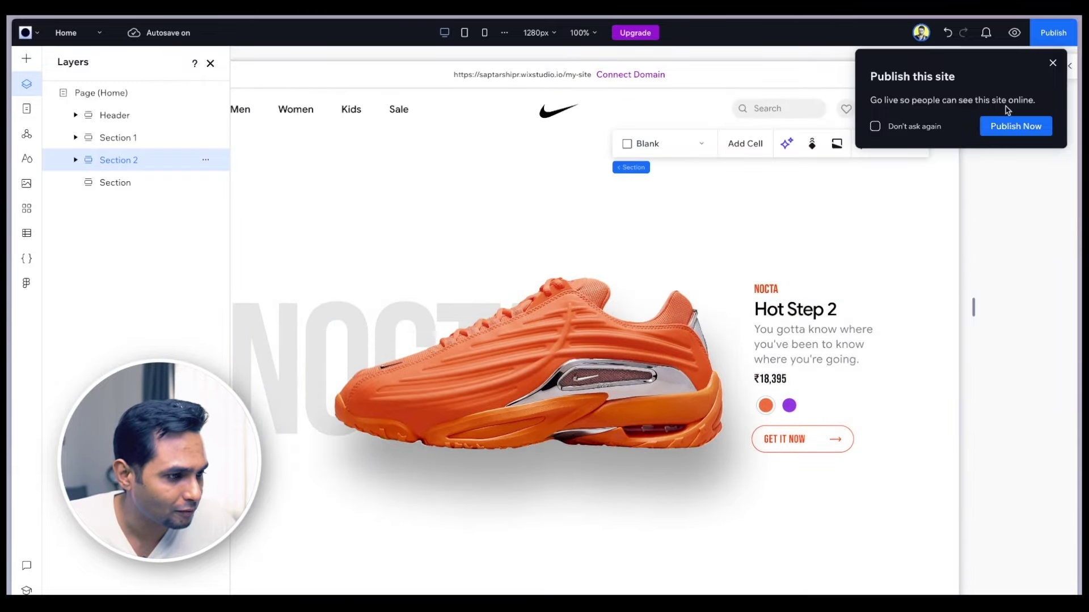
Step: Preview the page, examine how the header and the two product sections scroll, and return to editing
{"action": "left_click", "coordinate": [1015, 34]}
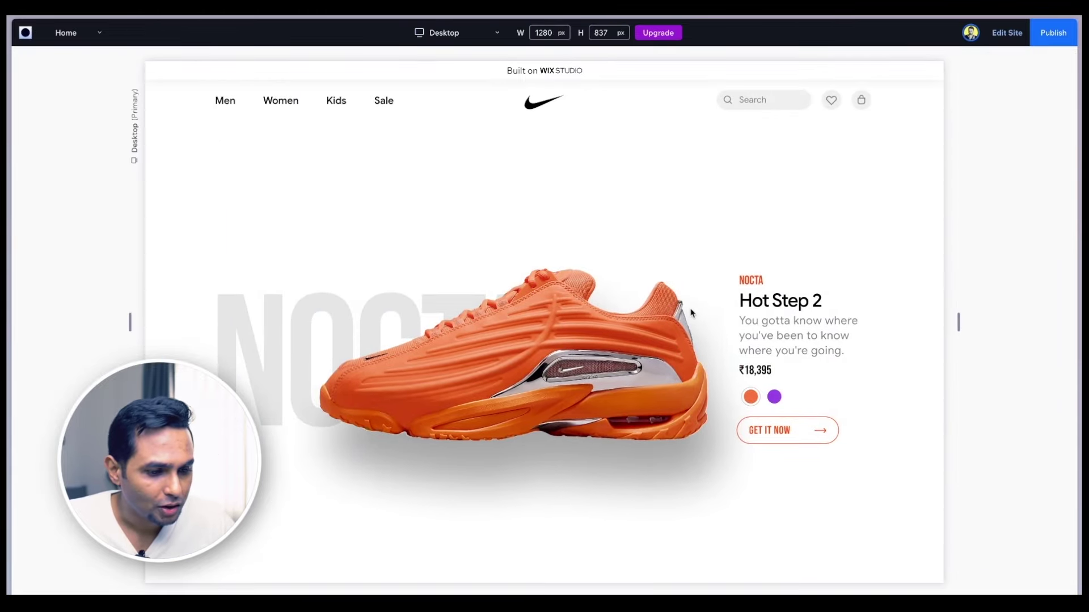
{"action": "scroll", "coordinate": [691, 311], "scroll_direction": "down", "scroll_amount": 10}
{"action": "scroll", "coordinate": [691, 311], "scroll_direction": "up", "scroll_amount": 5}
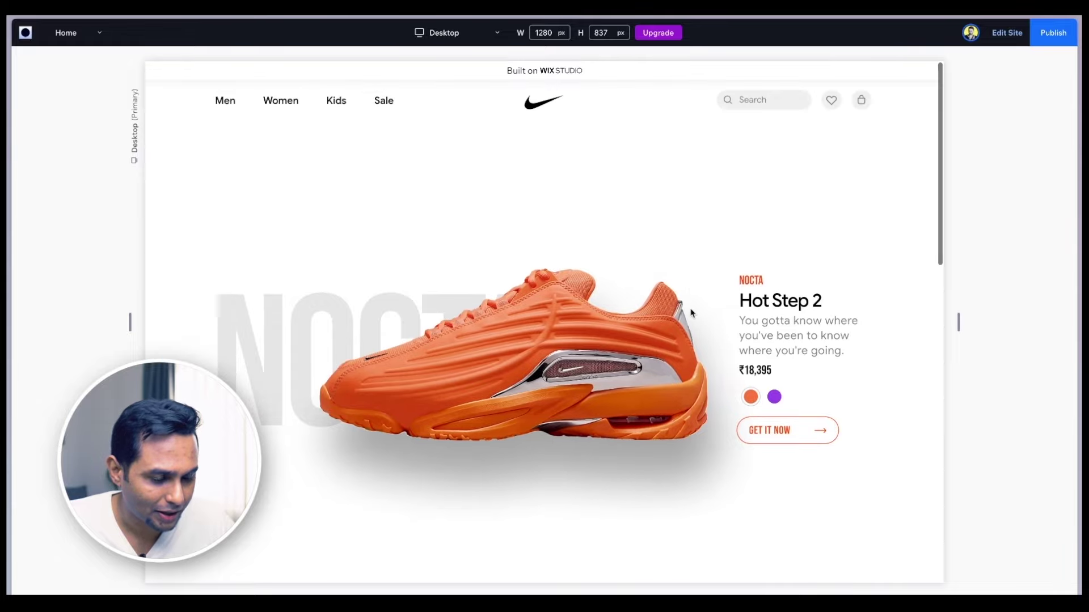
{"action": "scroll", "coordinate": [691, 311], "scroll_direction": "down", "scroll_amount": 3}
{"action": "scroll", "coordinate": [691, 311], "scroll_direction": "up", "scroll_amount": 3}
{"action": "scroll", "coordinate": [691, 311], "scroll_direction": "down", "scroll_amount": 5}
{"action": "scroll", "coordinate": [690, 311], "scroll_direction": "up", "scroll_amount": 2}
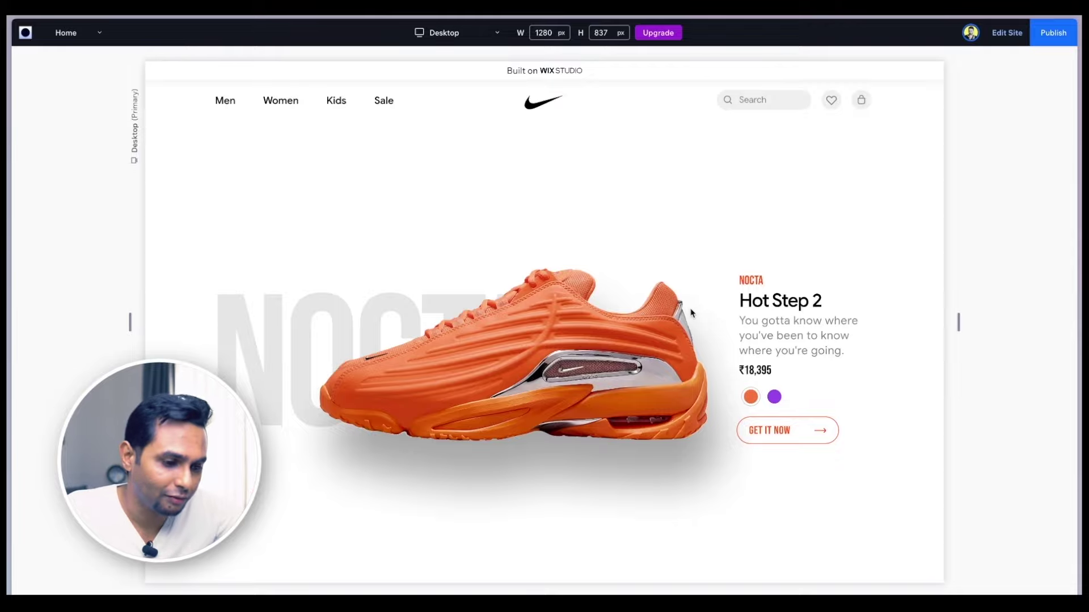
{"action": "scroll", "coordinate": [691, 311], "scroll_direction": "down", "scroll_amount": 3}
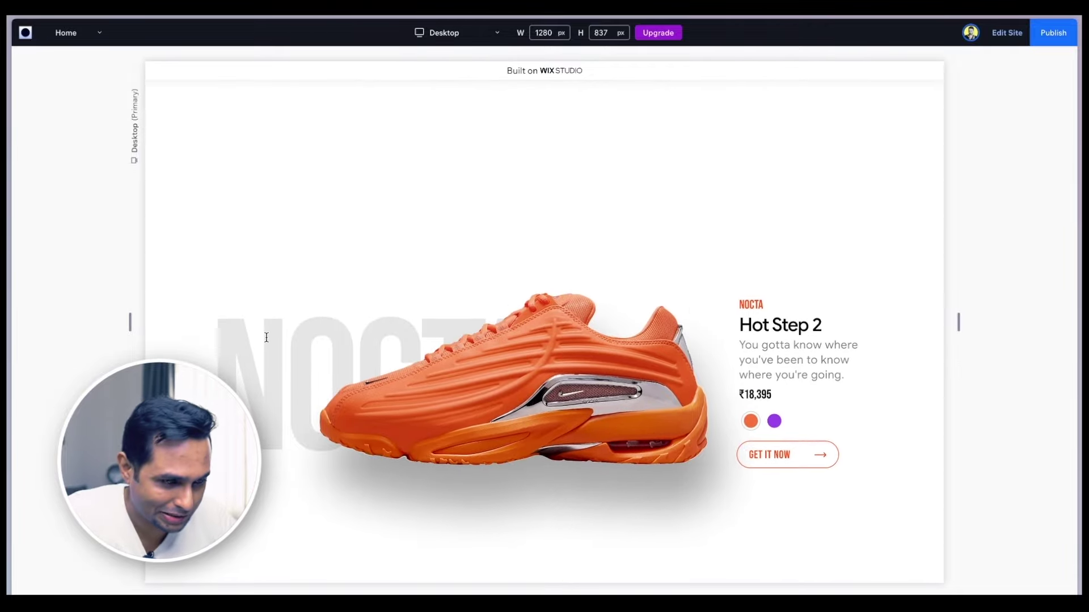
{"action": "left_click", "coordinate": [1004, 32]}
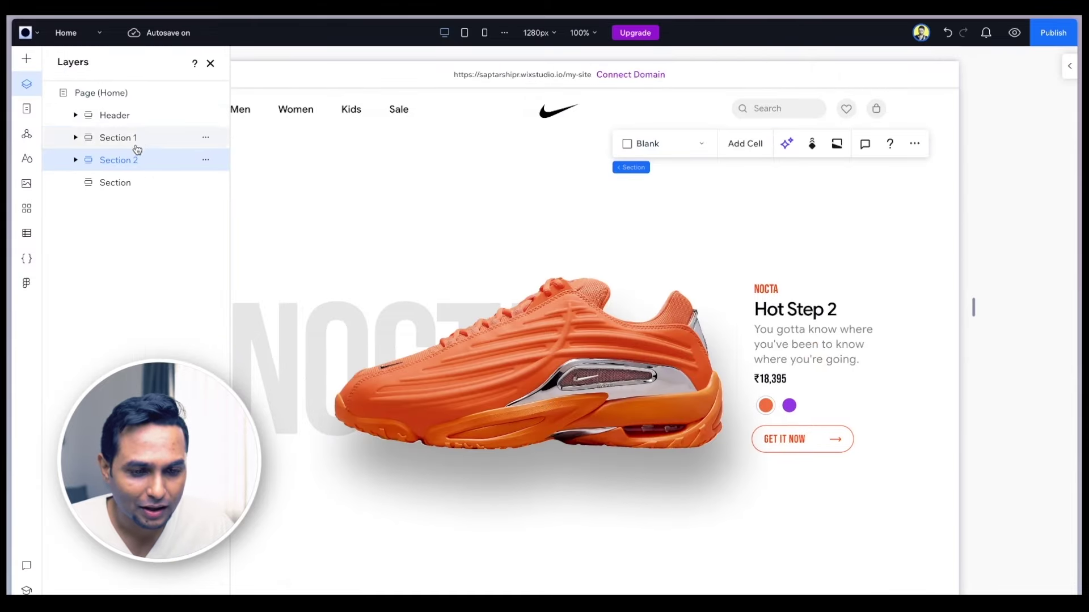
Step: Delete Section 2 from the page and close the layer list
{"action": "left_click", "coordinate": [127, 164]}
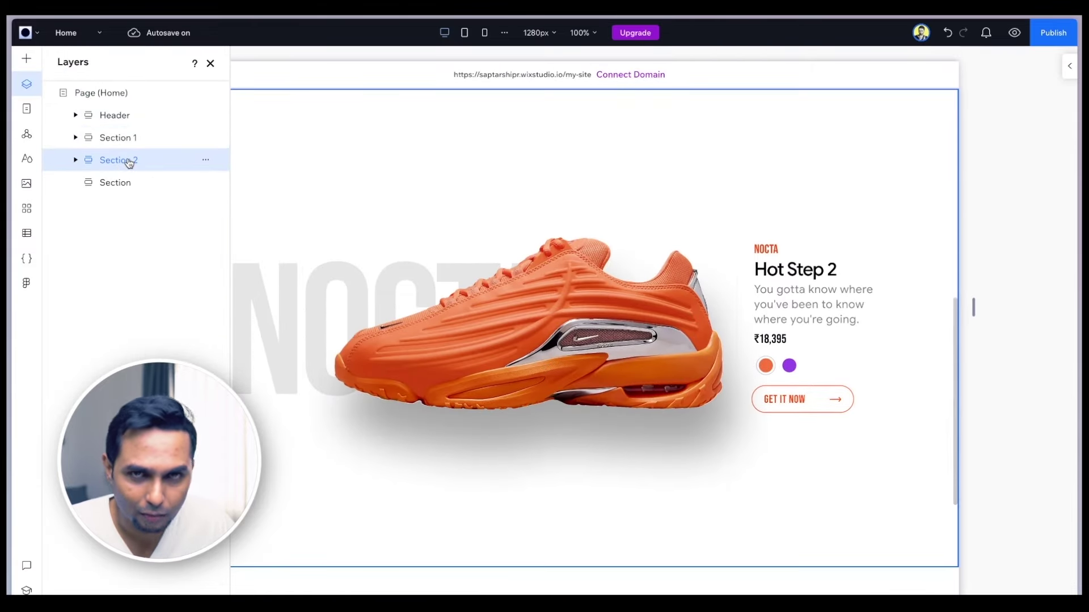
{"action": "key", "text": "Delete"}
{"action": "left_click", "coordinate": [129, 142]}
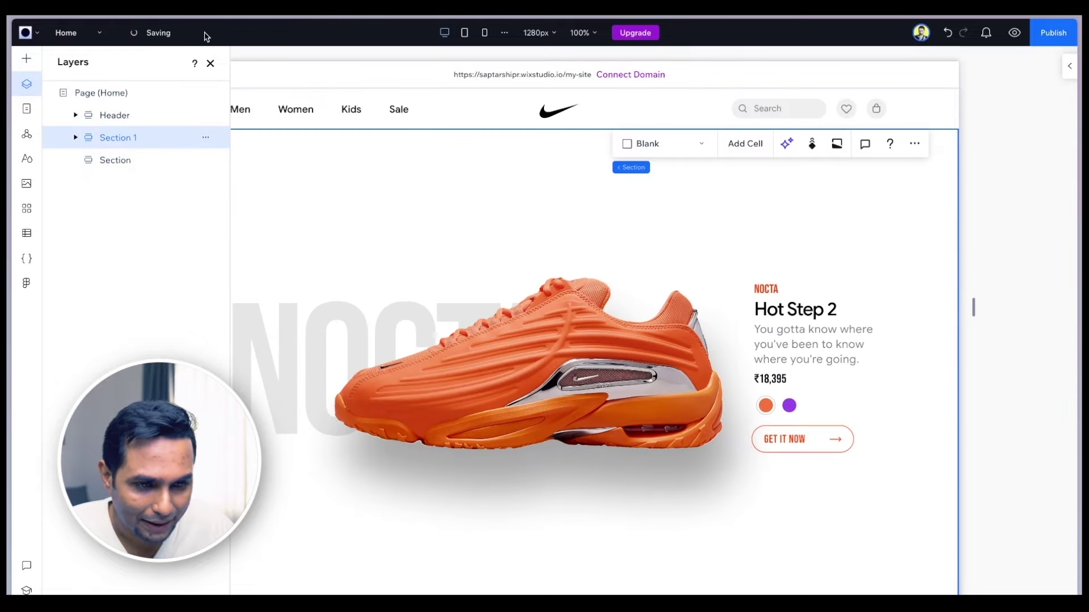
{"action": "left_click", "coordinate": [210, 63]}
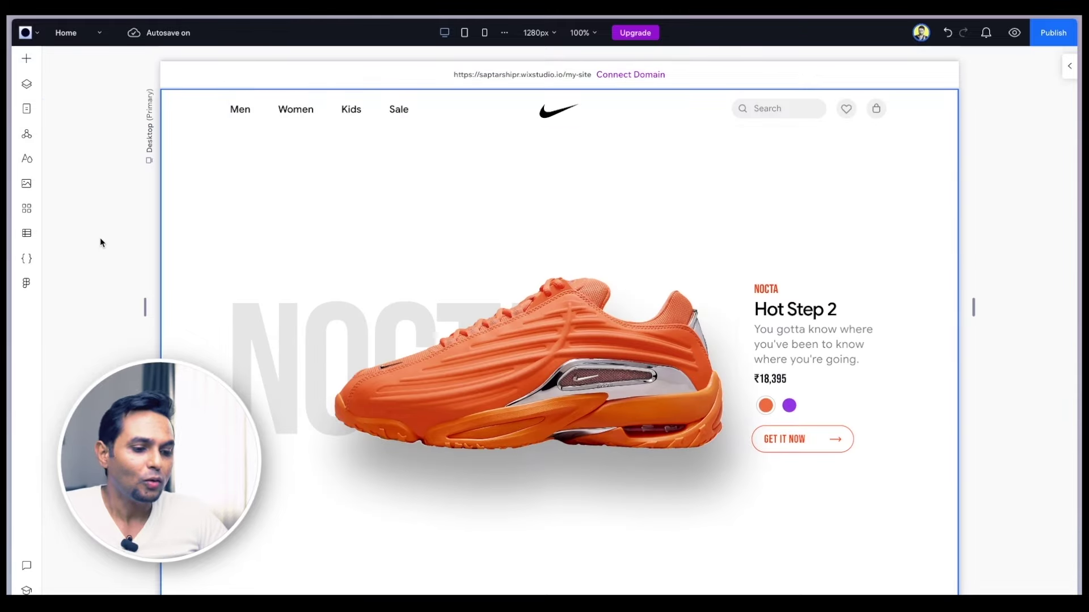
Step: Show the animations and effects for the sneaker image in Section 1 and review the entrance presets without applying one
{"action": "left_click", "coordinate": [554, 362]}
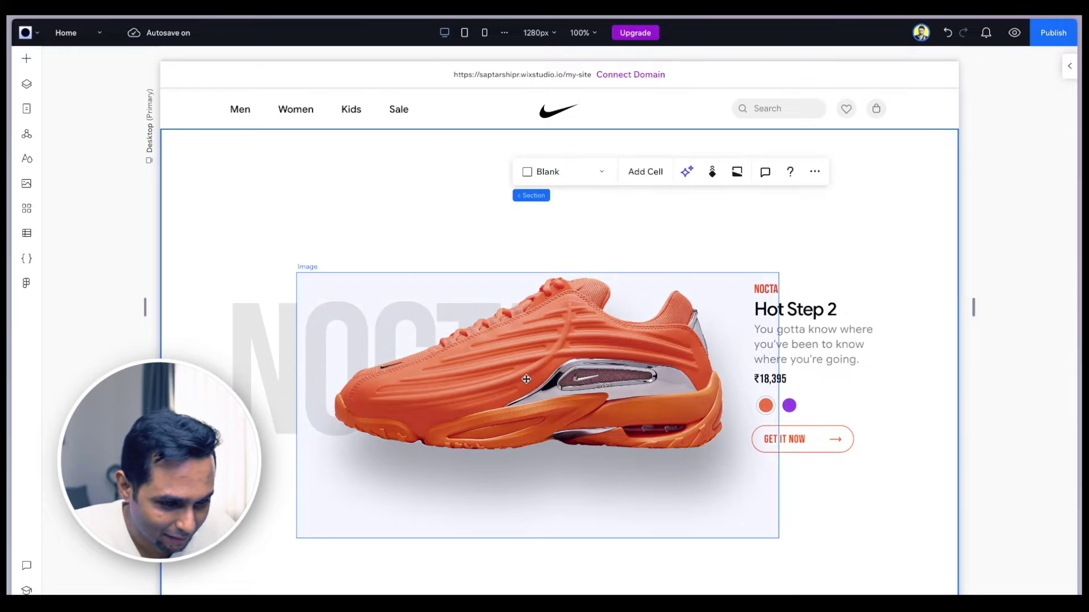
{"action": "left_click", "coordinate": [526, 379]}
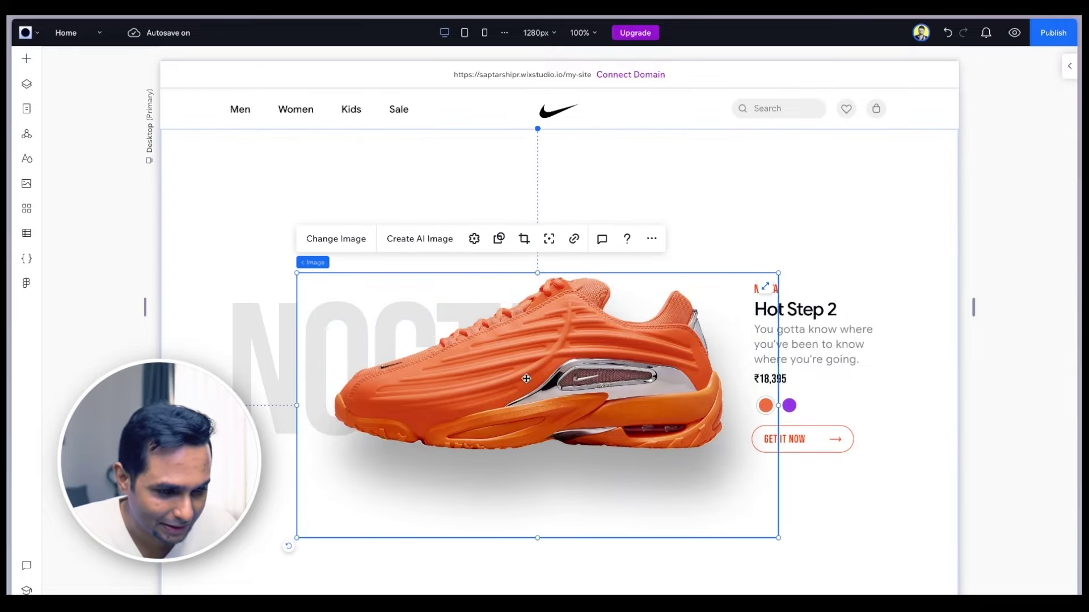
{"action": "left_click", "coordinate": [1066, 68]}
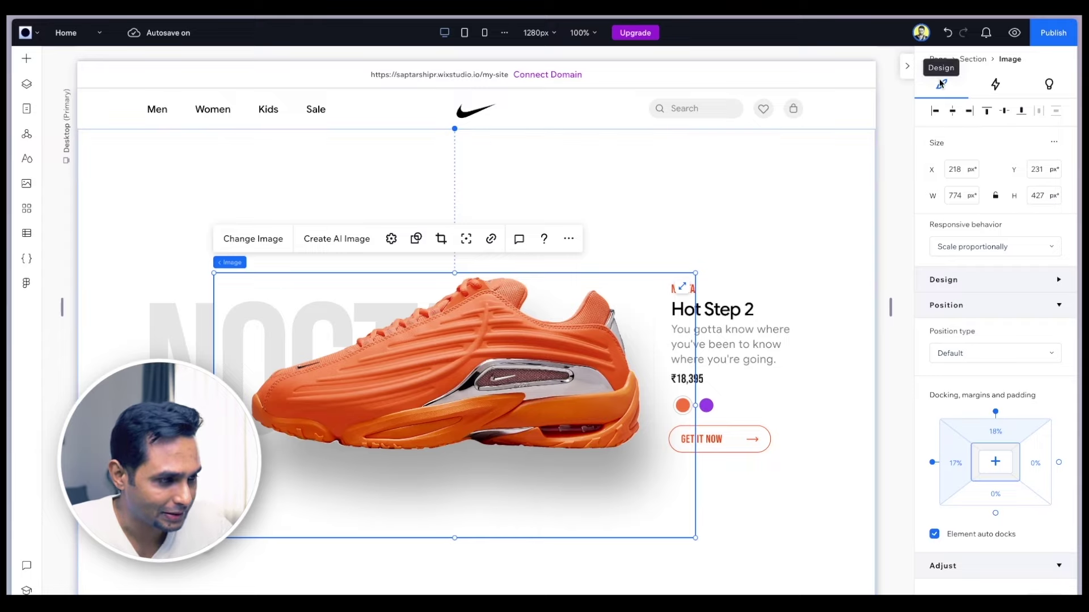
{"action": "left_click", "coordinate": [996, 86]}
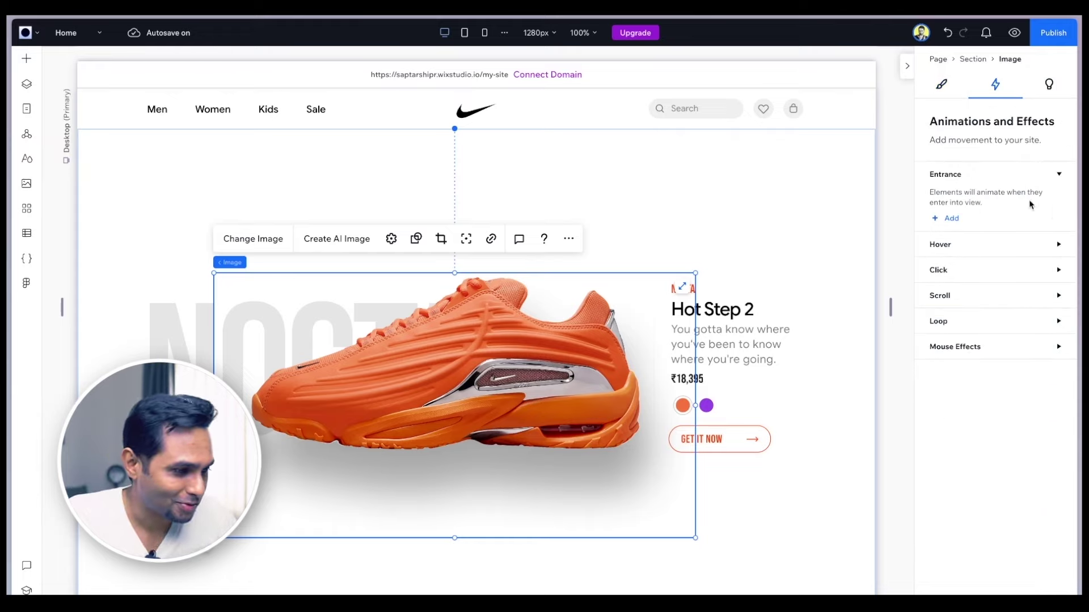
{"action": "left_click", "coordinate": [953, 221]}
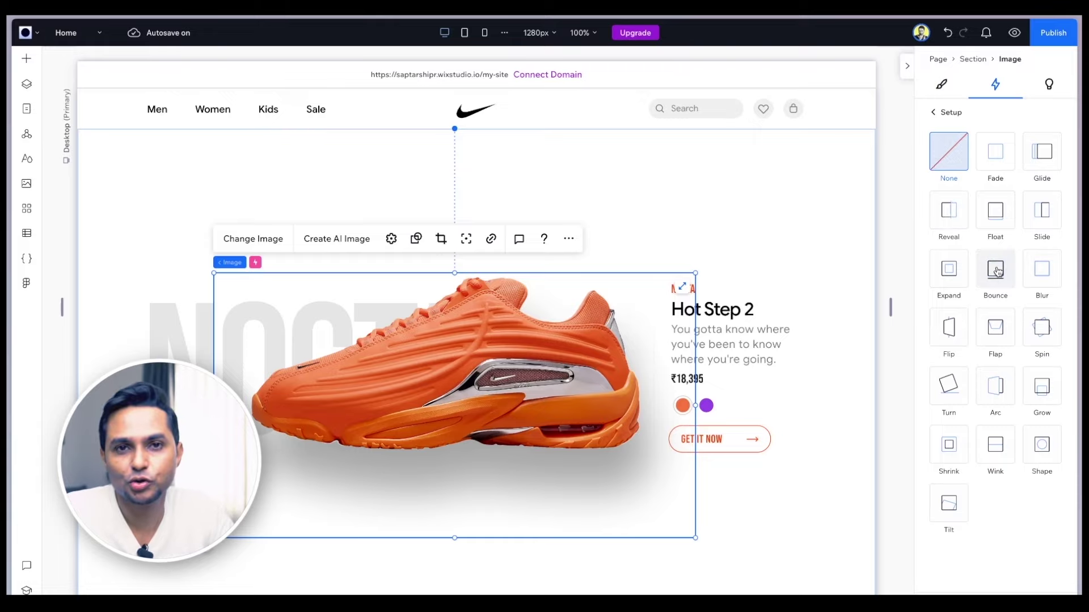
{"action": "left_click", "coordinate": [932, 112]}
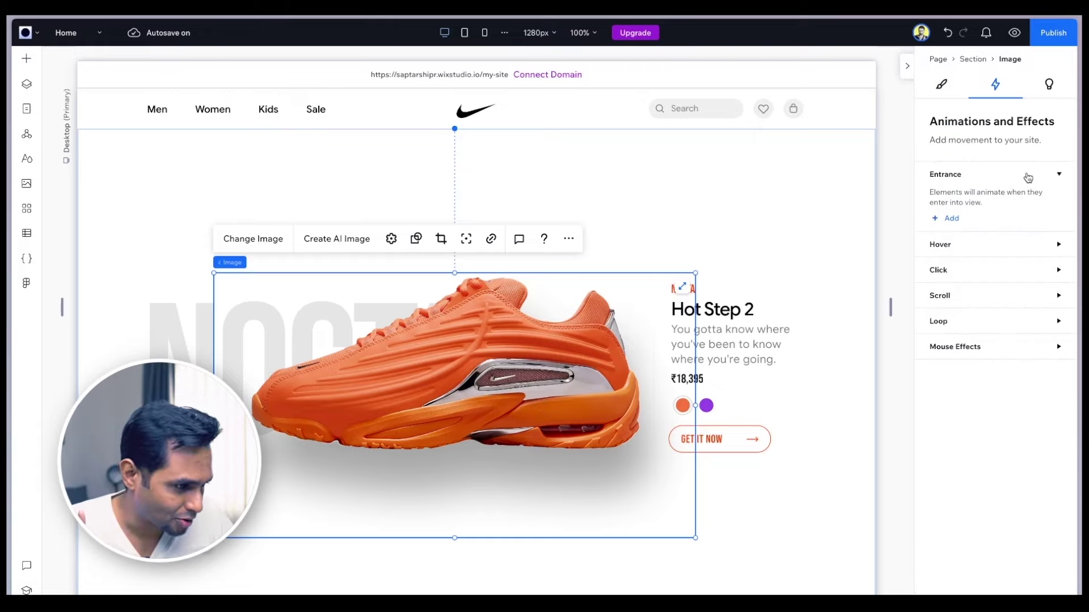
{"action": "left_click", "coordinate": [1057, 171]}
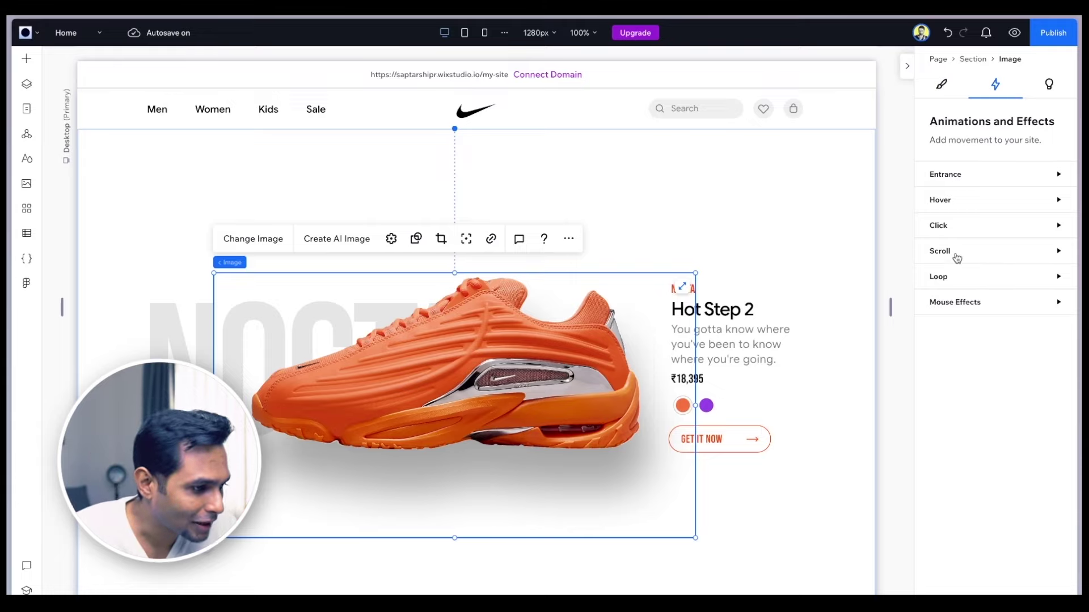
Step: Add a Spin scroll animation of type In to the sneaker image
{"action": "left_click", "coordinate": [957, 256]}
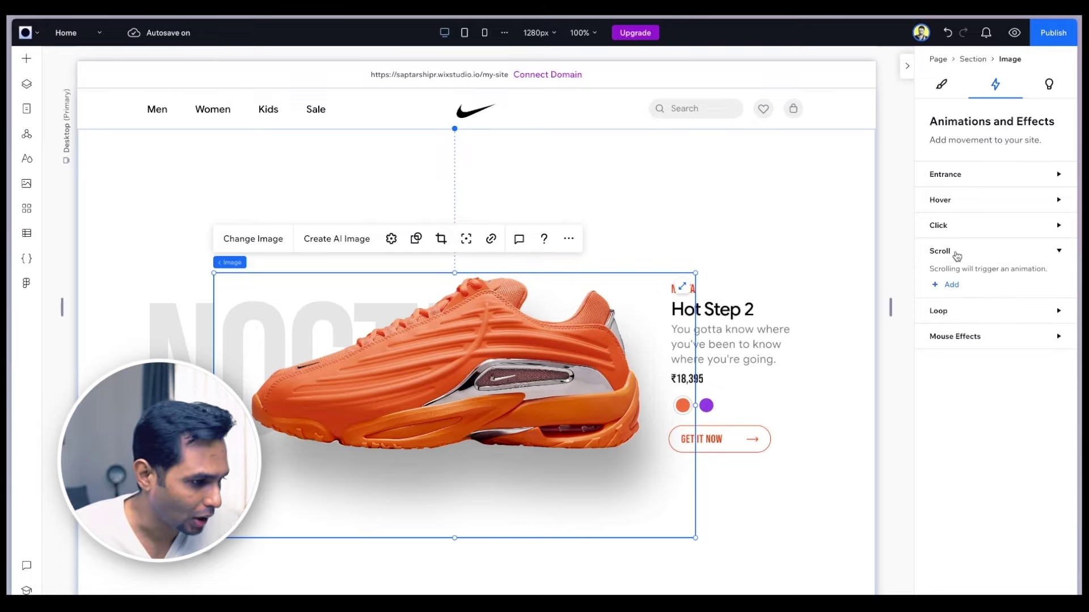
{"action": "left_click", "coordinate": [948, 287]}
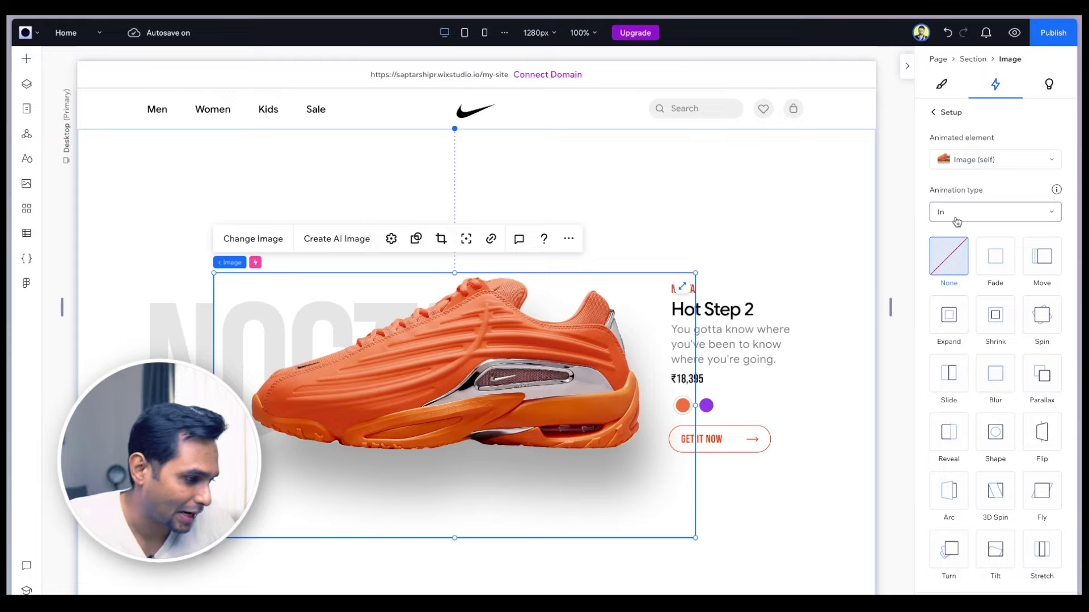
{"action": "left_click", "coordinate": [1044, 329]}
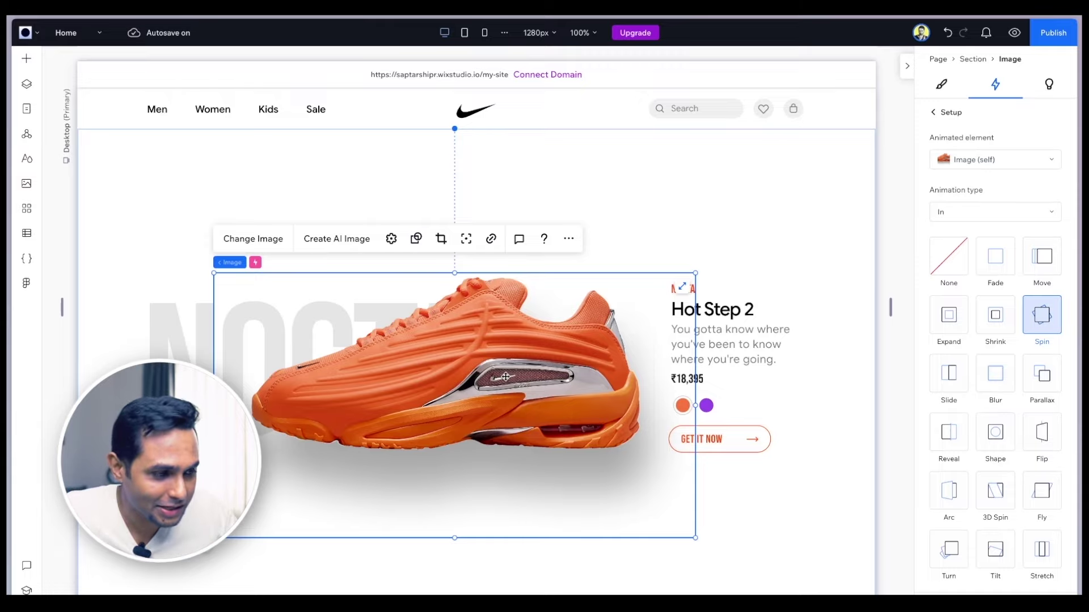
Step: Preview the page and scroll through it to examine the sneaker image's scroll animation
{"action": "left_click", "coordinate": [1015, 34]}
{"action": "scroll", "coordinate": [829, 412], "scroll_direction": "down", "scroll_amount": 3}
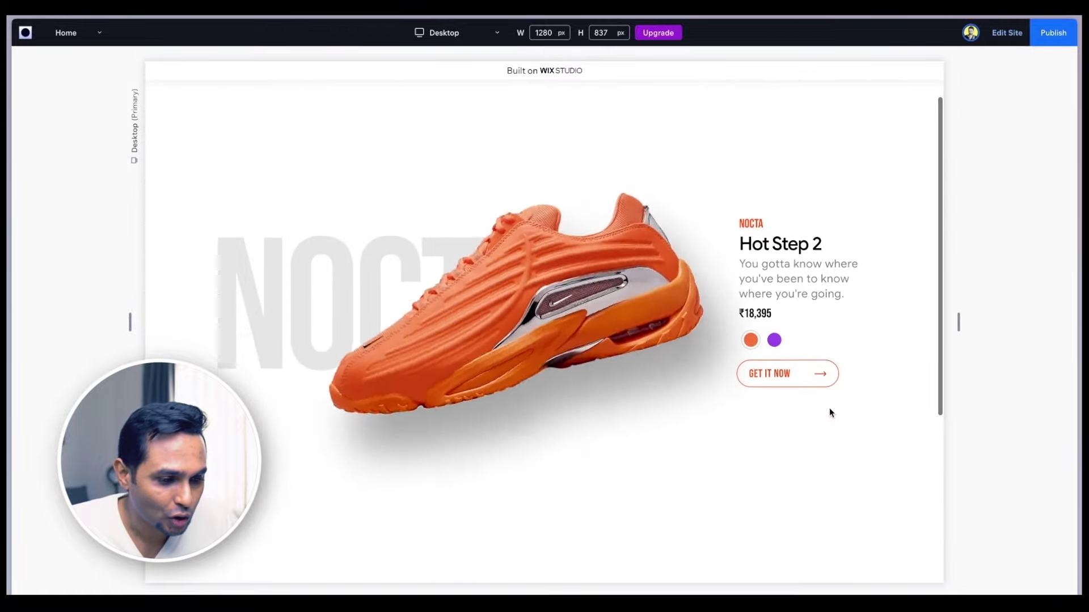
{"action": "scroll", "coordinate": [829, 412], "scroll_direction": "up", "scroll_amount": 3}
{"action": "scroll", "coordinate": [829, 413], "scroll_direction": "down", "scroll_amount": 2}
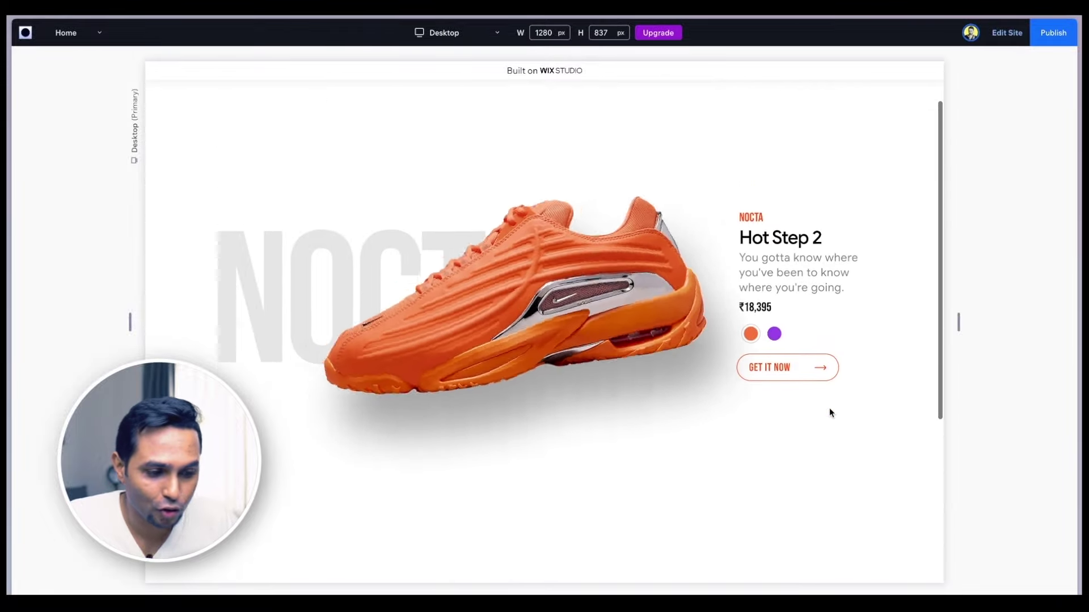
Step: Scroll back and forth through the preview to examine the sneaker's spin around the header and product area, and return to editing
{"action": "scroll", "coordinate": [829, 413], "scroll_direction": "up", "scroll_amount": 2}
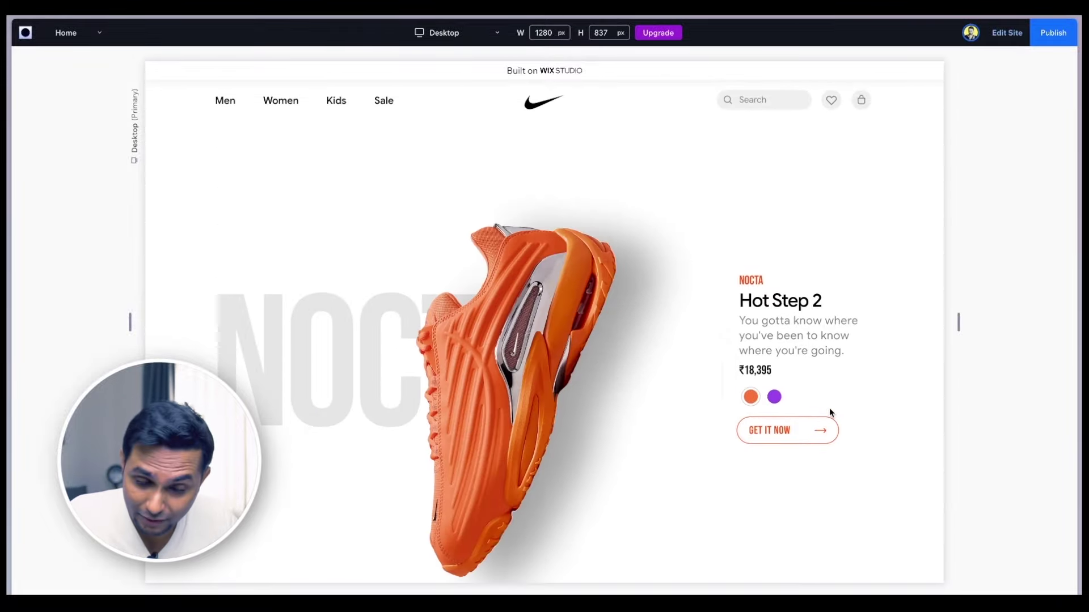
{"action": "scroll", "coordinate": [830, 412], "scroll_direction": "down", "scroll_amount": 2}
{"action": "scroll", "coordinate": [829, 413], "scroll_direction": "up", "scroll_amount": 2}
{"action": "scroll", "coordinate": [830, 412], "scroll_direction": "down", "scroll_amount": 2}
{"action": "scroll", "coordinate": [830, 412], "scroll_direction": "up", "scroll_amount": 2}
{"action": "scroll", "coordinate": [829, 412], "scroll_direction": "down", "scroll_amount": 2}
{"action": "scroll", "coordinate": [829, 412], "scroll_direction": "up", "scroll_amount": 2}
{"action": "scroll", "coordinate": [829, 412], "scroll_direction": "down", "scroll_amount": 2}
{"action": "scroll", "coordinate": [829, 413], "scroll_direction": "up", "scroll_amount": 2}
{"action": "scroll", "coordinate": [829, 407], "scroll_direction": "down", "scroll_amount": 2}
{"action": "scroll", "coordinate": [829, 407], "scroll_direction": "up", "scroll_amount": 3}
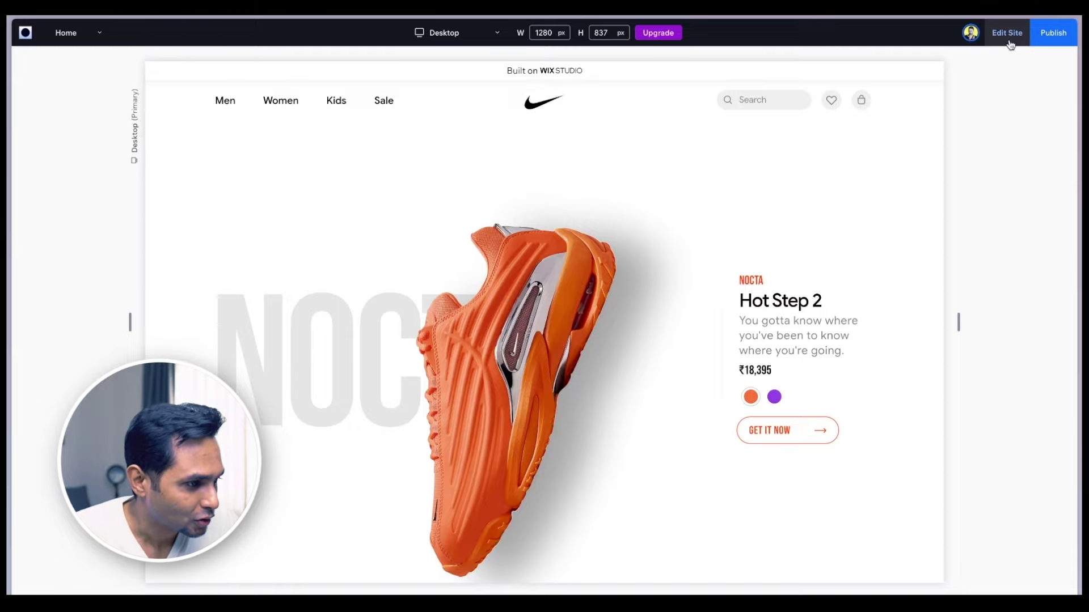
{"action": "left_click", "coordinate": [1007, 33]}
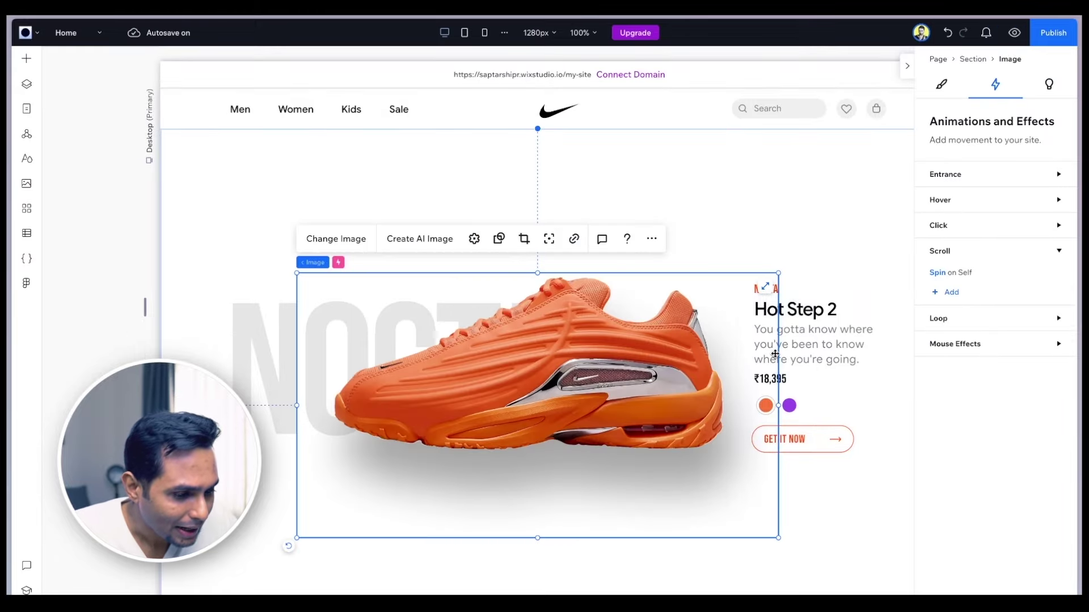
Step: Adjust the sneaker image's Spin scroll animation to 100% scale and extend the end of its animation area to about 75%
{"action": "left_click", "coordinate": [721, 209]}
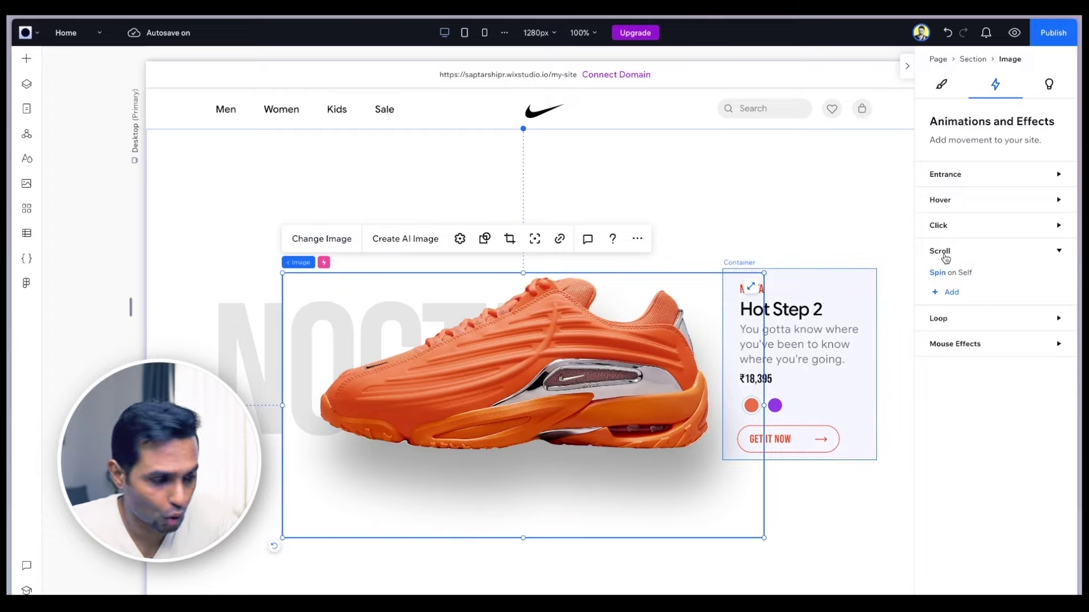
{"action": "left_click", "coordinate": [939, 273]}
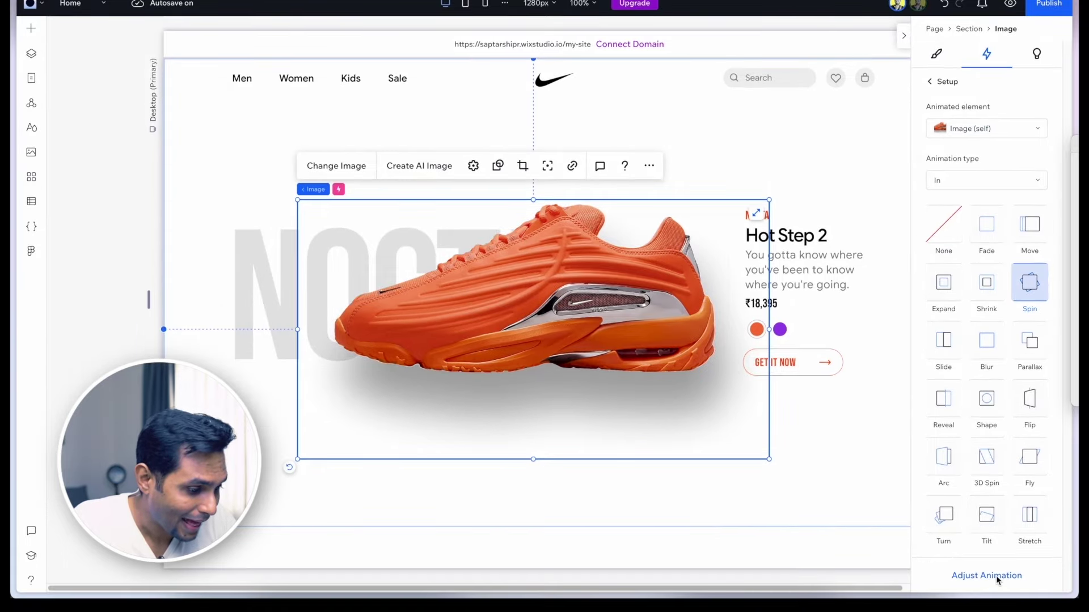
{"action": "left_click", "coordinate": [996, 576]}
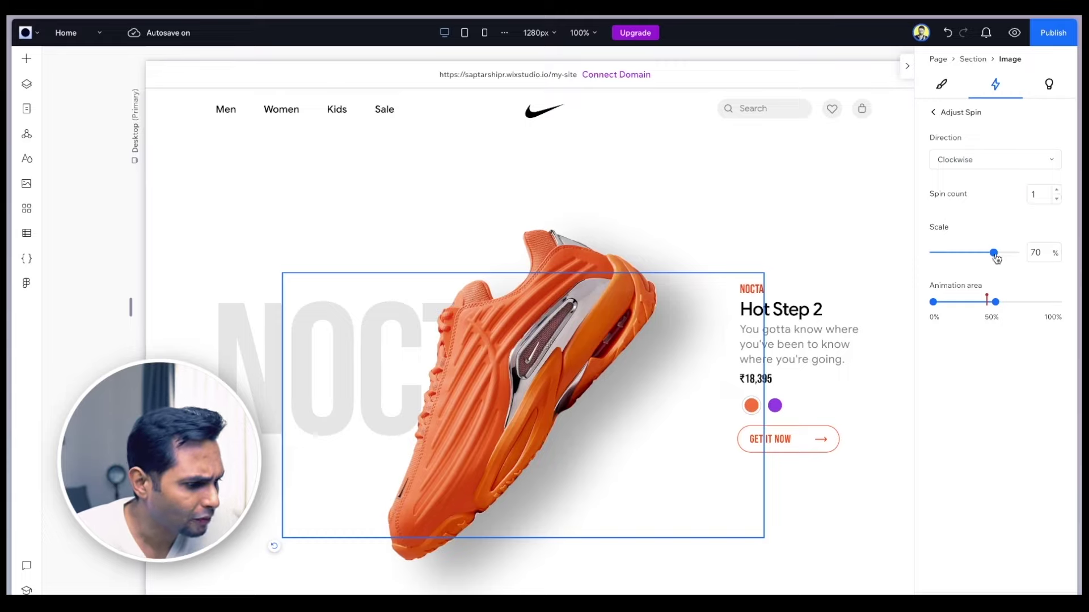
{"action": "left_click_drag", "start_coordinate": [996, 256], "coordinate": [1062, 244]}
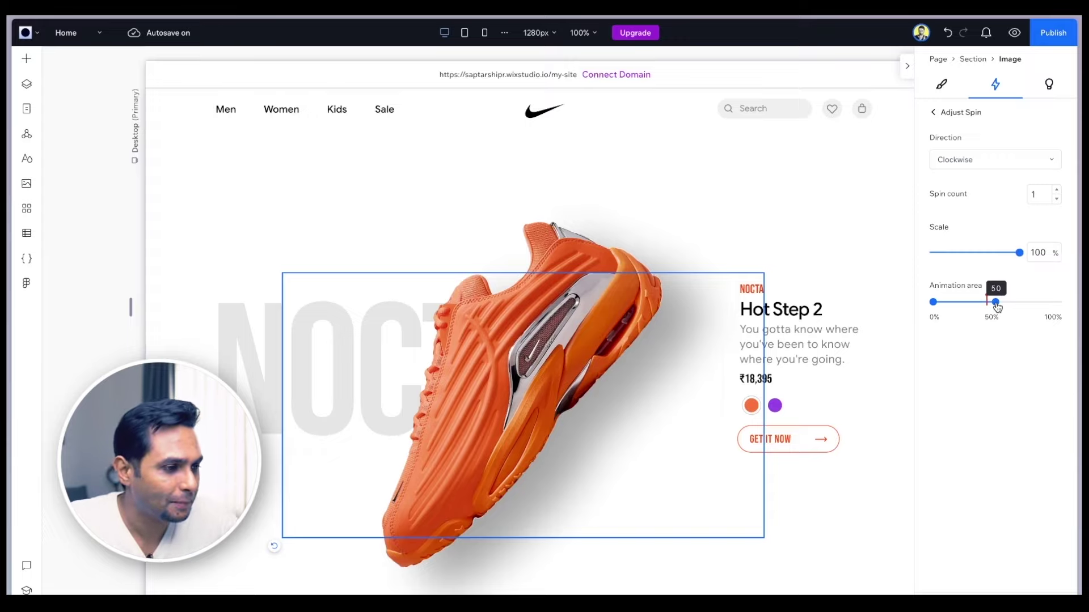
{"action": "left_click_drag", "start_coordinate": [997, 305], "coordinate": [1028, 307]}
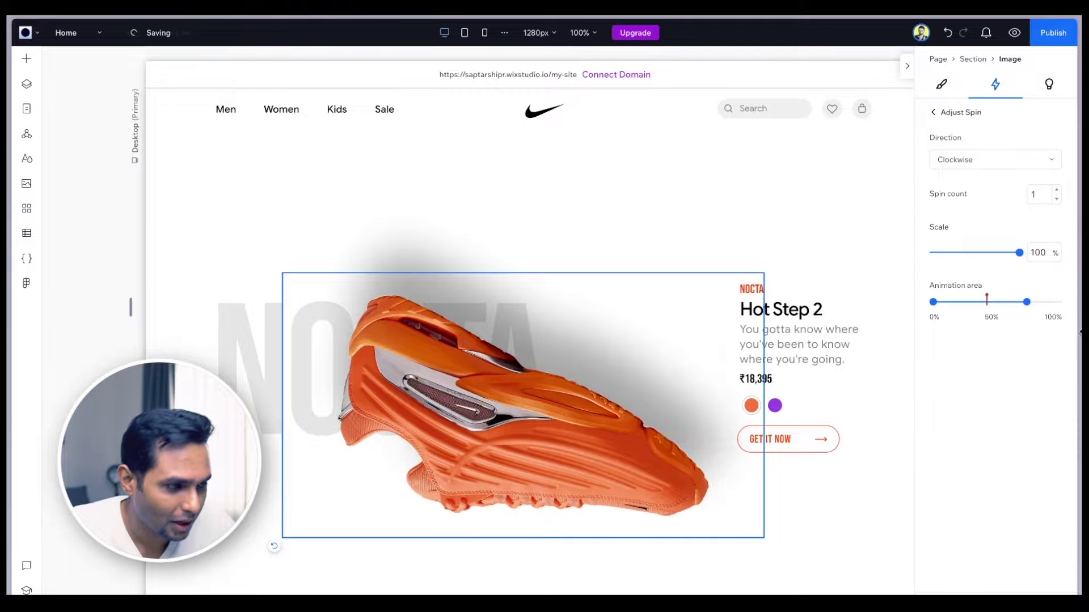
Step: Preview the page and scroll repeatedly to examine the sneaker's spin with the new scale and animation area, and return to editing
{"action": "left_click", "coordinate": [1015, 34]}
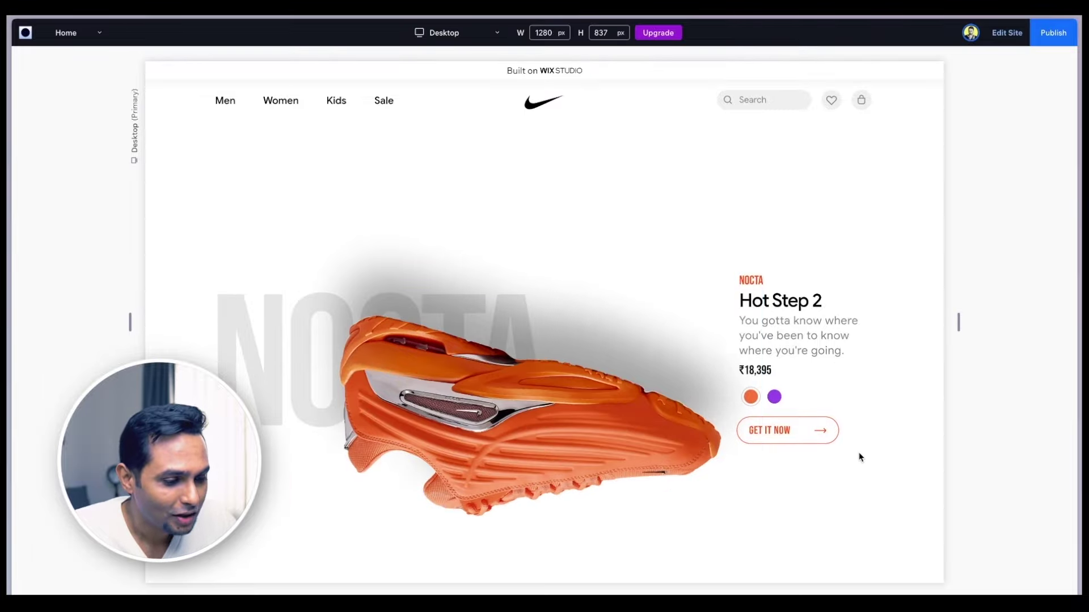
{"action": "scroll", "coordinate": [817, 471], "scroll_direction": "down", "scroll_amount": 4}
{"action": "scroll", "coordinate": [817, 469], "scroll_direction": "down", "scroll_amount": 3}
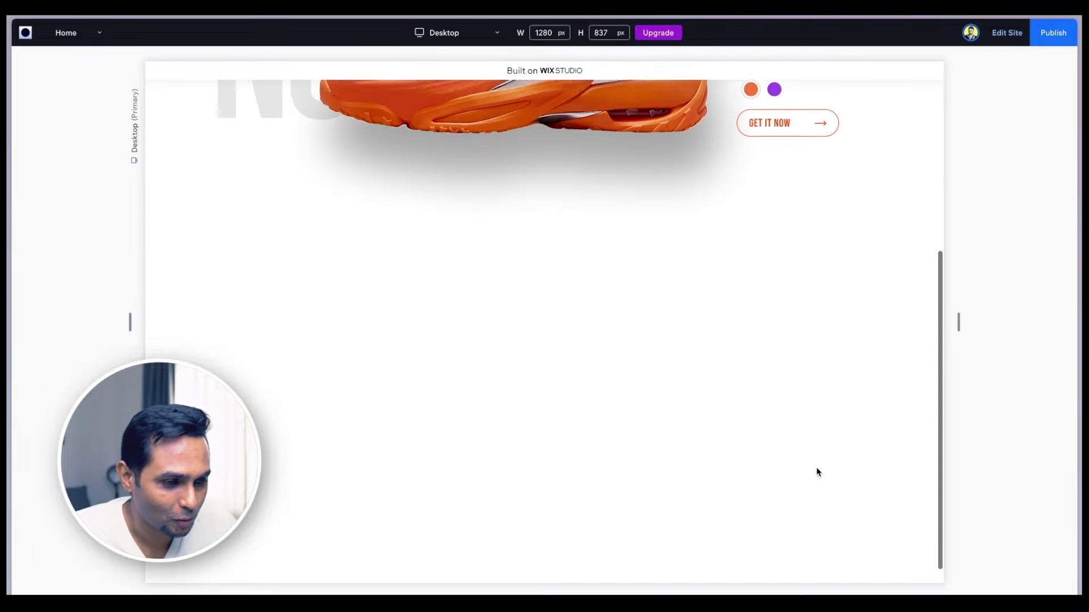
{"action": "scroll", "coordinate": [817, 469], "scroll_direction": "up", "scroll_amount": 6}
{"action": "scroll", "coordinate": [817, 469], "scroll_direction": "up", "scroll_amount": 2}
{"action": "scroll", "coordinate": [816, 470], "scroll_direction": "down", "scroll_amount": 5}
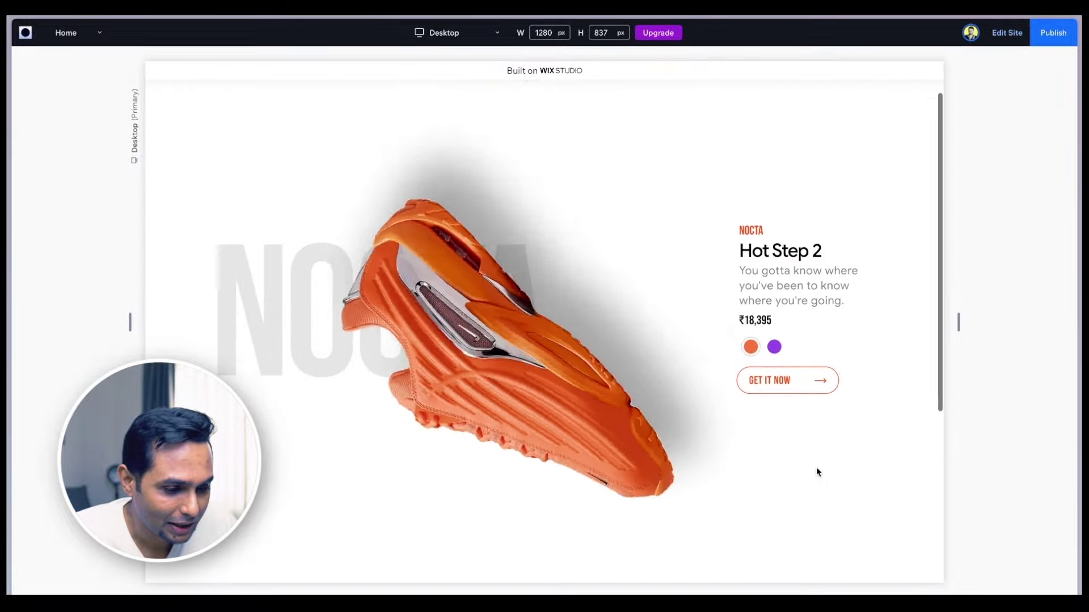
{"action": "scroll", "coordinate": [816, 470], "scroll_direction": "up", "scroll_amount": 4}
{"action": "scroll", "coordinate": [816, 469], "scroll_direction": "up", "scroll_amount": 2}
{"action": "scroll", "coordinate": [817, 469], "scroll_direction": "down", "scroll_amount": 5}
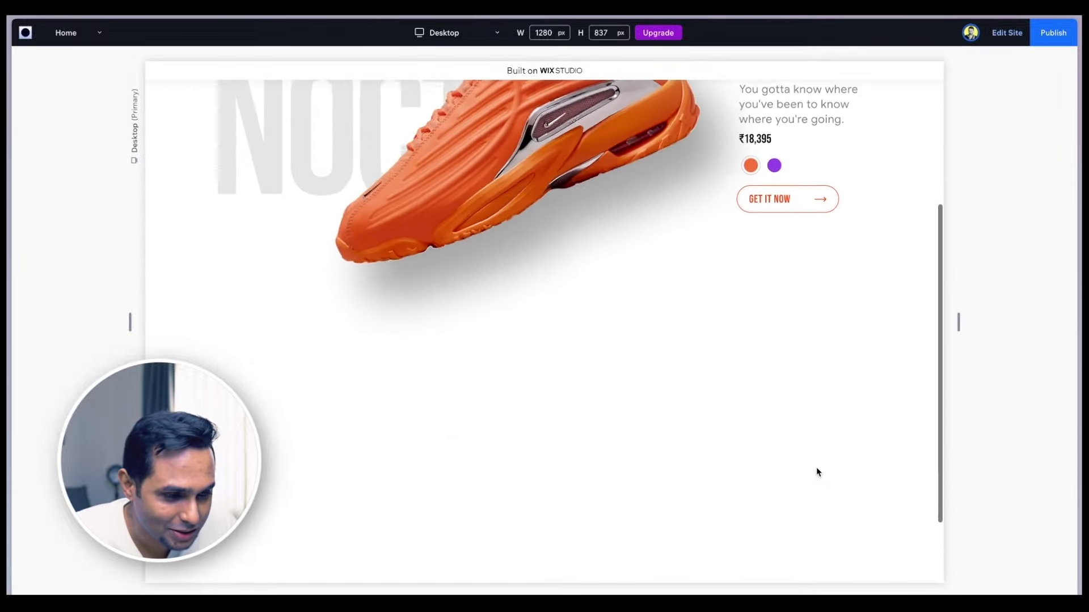
{"action": "scroll", "coordinate": [817, 469], "scroll_direction": "up", "scroll_amount": 4}
{"action": "scroll", "coordinate": [817, 470], "scroll_direction": "up", "scroll_amount": 2}
{"action": "scroll", "coordinate": [817, 470], "scroll_direction": "down", "scroll_amount": 3}
{"action": "scroll", "coordinate": [817, 469], "scroll_direction": "up", "scroll_amount": 4}
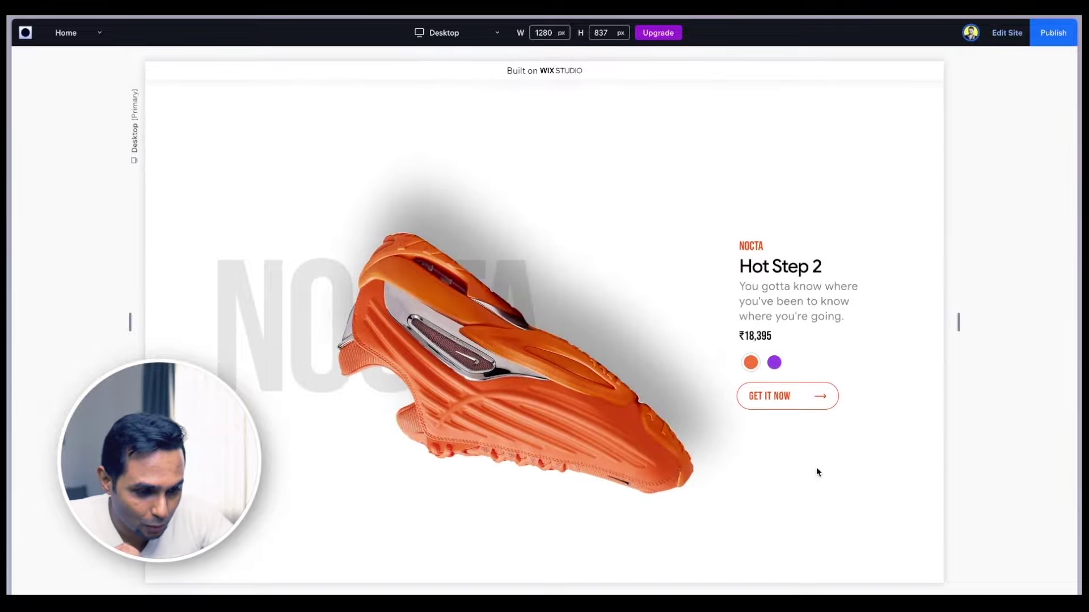
{"action": "scroll", "coordinate": [817, 469], "scroll_direction": "down", "scroll_amount": 1}
{"action": "scroll", "coordinate": [817, 472], "scroll_direction": "down", "scroll_amount": 3}
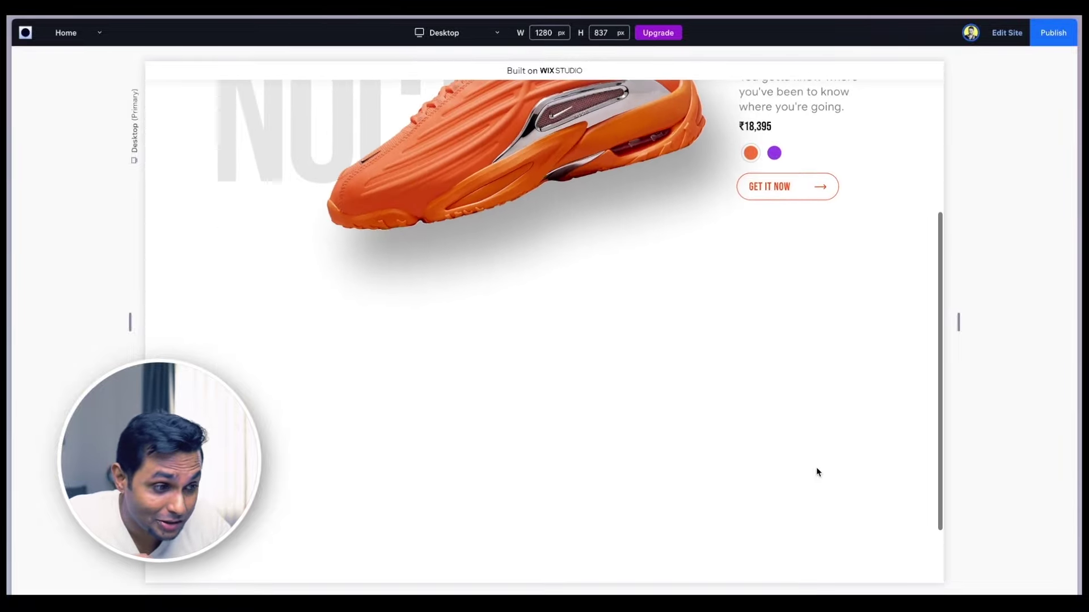
{"action": "scroll", "coordinate": [817, 472], "scroll_direction": "down", "scroll_amount": 2}
{"action": "scroll", "coordinate": [817, 472], "scroll_direction": "up", "scroll_amount": 3}
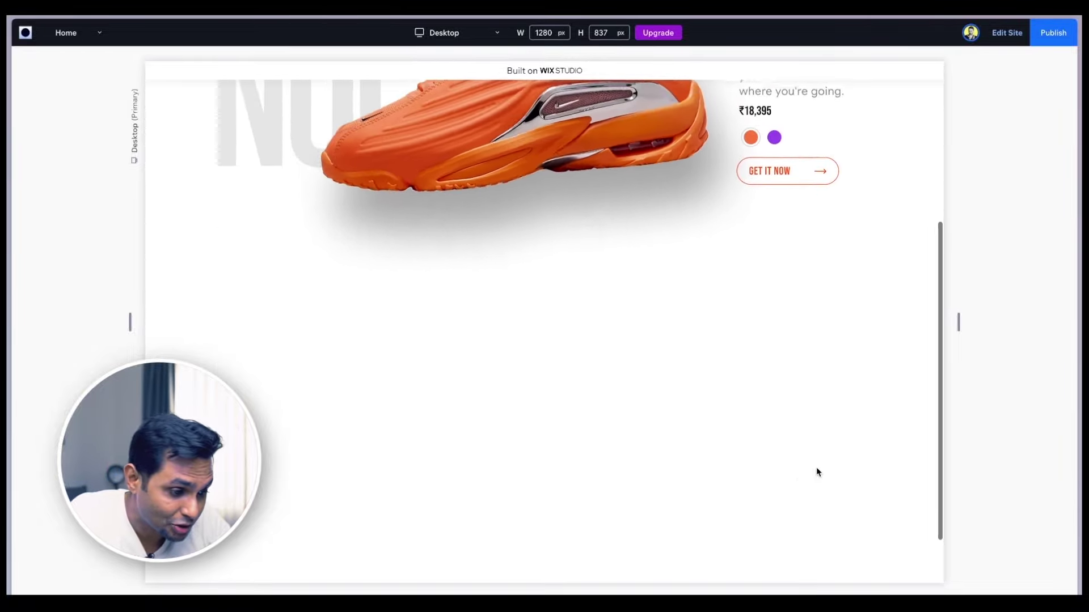
{"action": "scroll", "coordinate": [817, 472], "scroll_direction": "down", "scroll_amount": 2}
{"action": "scroll", "coordinate": [817, 472], "scroll_direction": "up", "scroll_amount": 1}
{"action": "scroll", "coordinate": [817, 472], "scroll_direction": "up", "scroll_amount": 1}
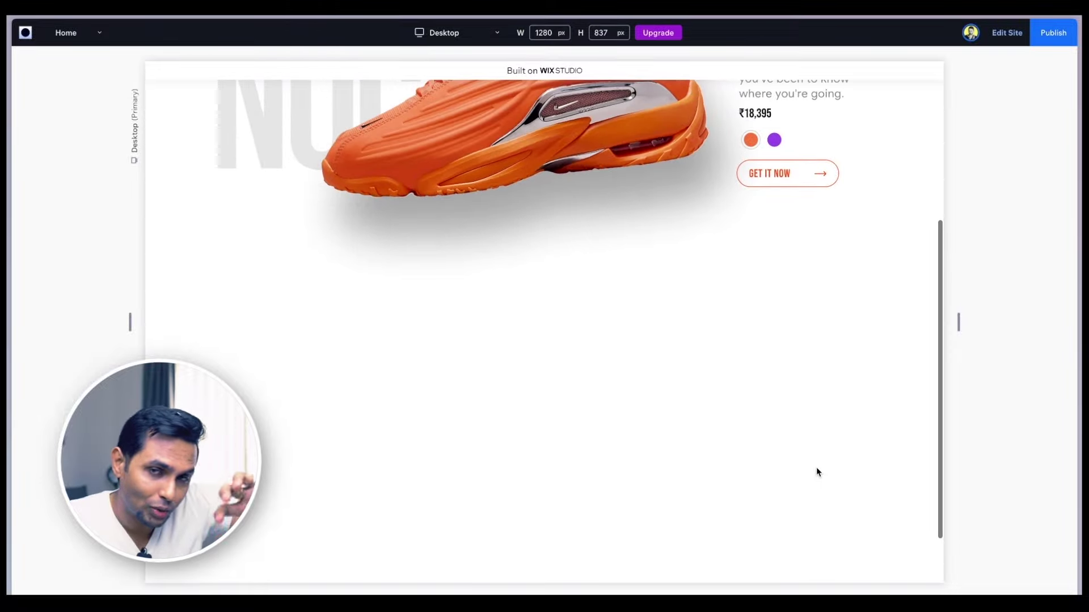
{"action": "scroll", "coordinate": [817, 472], "scroll_direction": "up", "scroll_amount": 5}
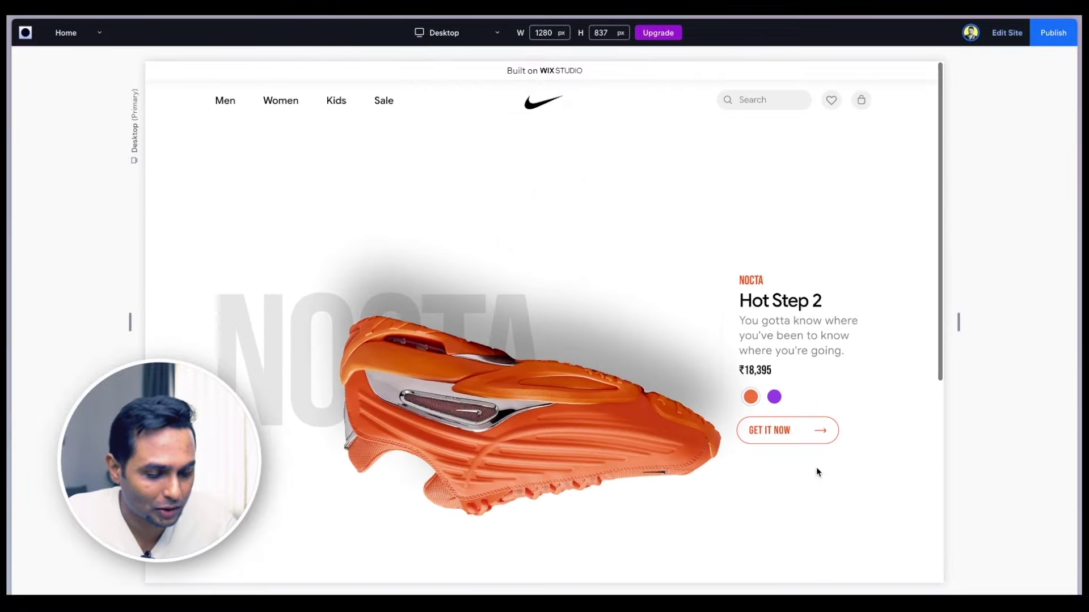
{"action": "scroll", "coordinate": [552, 435], "scroll_direction": "down", "scroll_amount": 5}
{"action": "scroll", "coordinate": [552, 435], "scroll_direction": "up", "scroll_amount": 5}
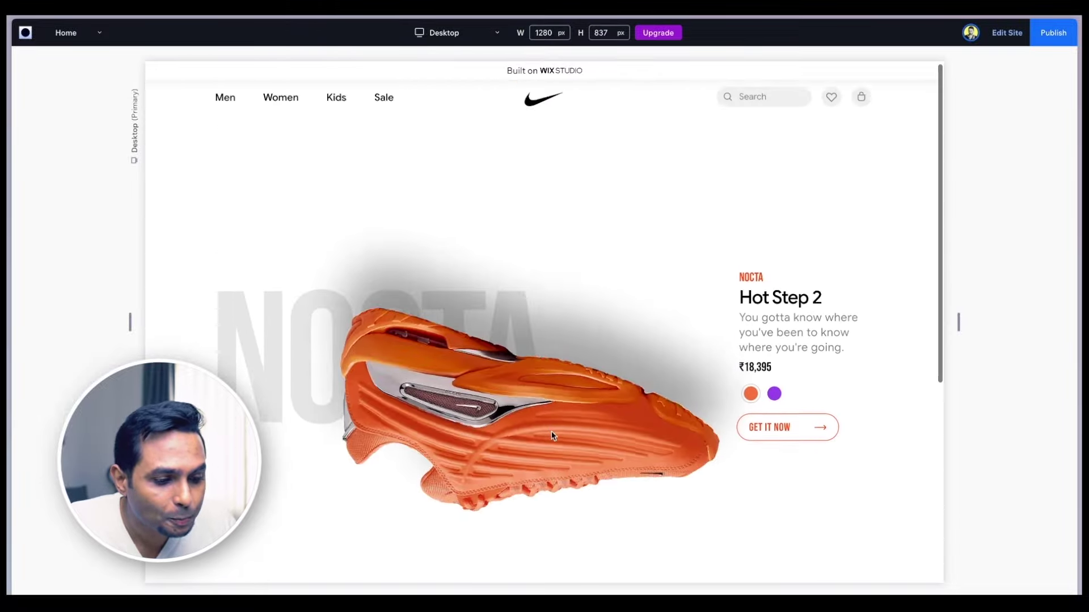
{"action": "scroll", "coordinate": [552, 436], "scroll_direction": "down", "scroll_amount": 6}
{"action": "scroll", "coordinate": [553, 435], "scroll_direction": "up", "scroll_amount": 6}
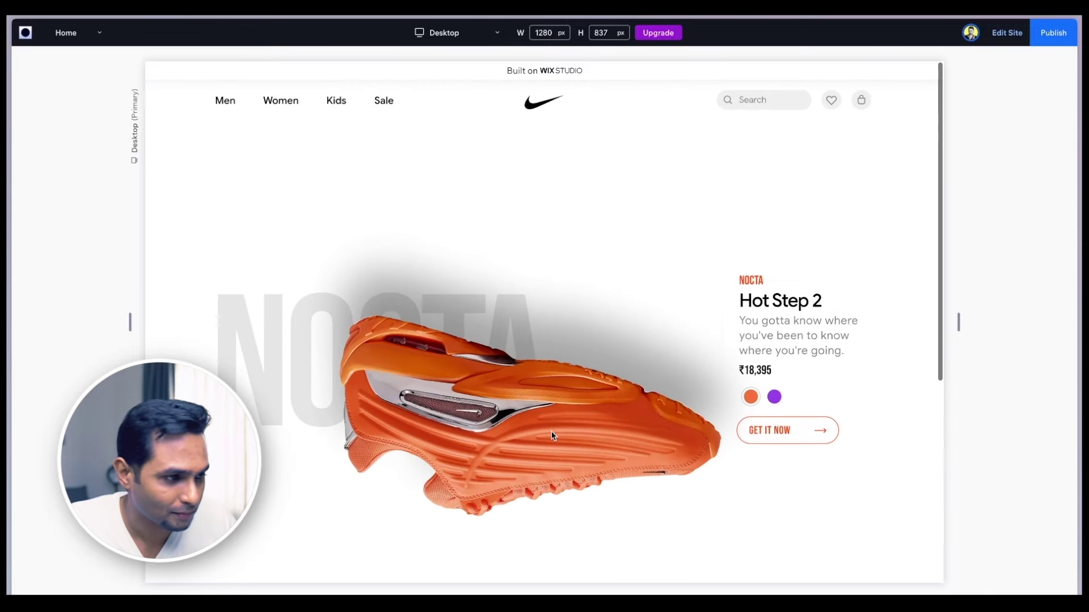
{"action": "left_click", "coordinate": [1007, 34]}
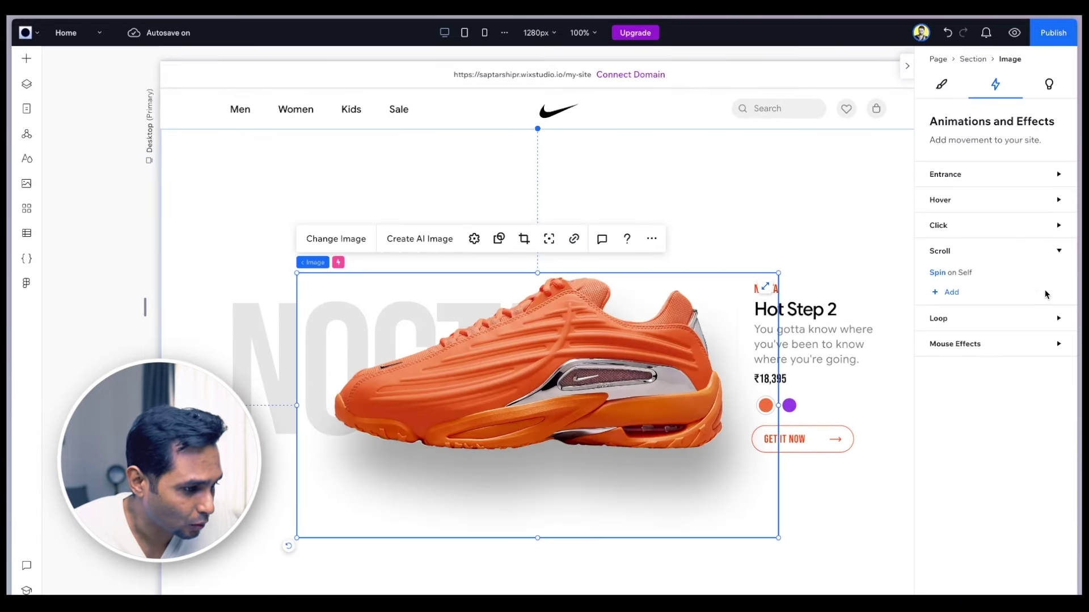
Step: Set the spin count of the sneaker image's Spin scroll animation to 0.2
{"action": "left_click", "coordinate": [945, 274]}
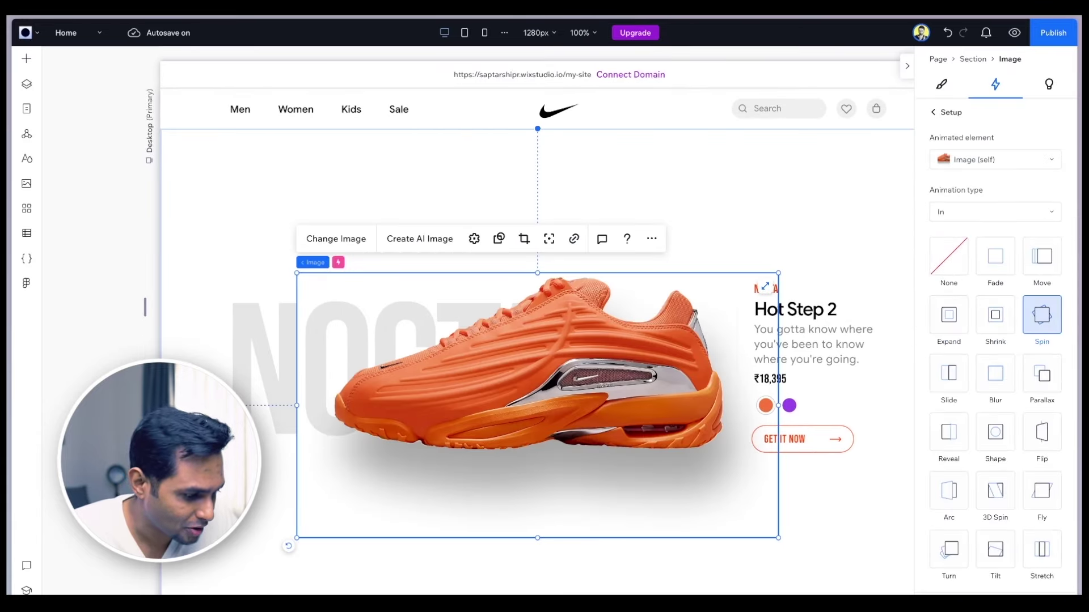
{"action": "left_click", "coordinate": [1042, 315]}
{"action": "left_click", "coordinate": [1040, 197]}
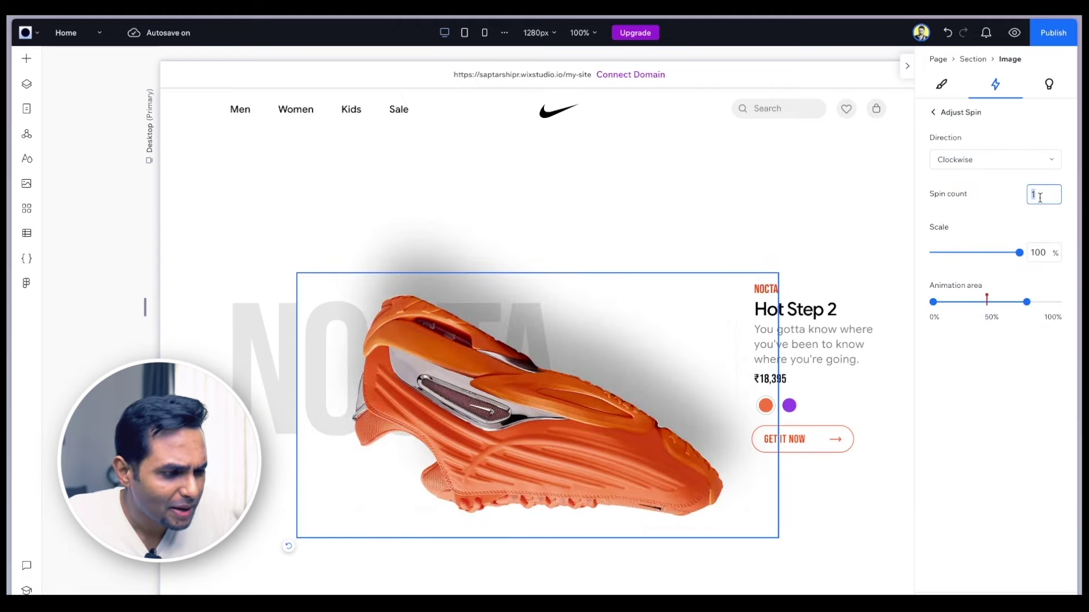
{"action": "type", "text": "0.2"}
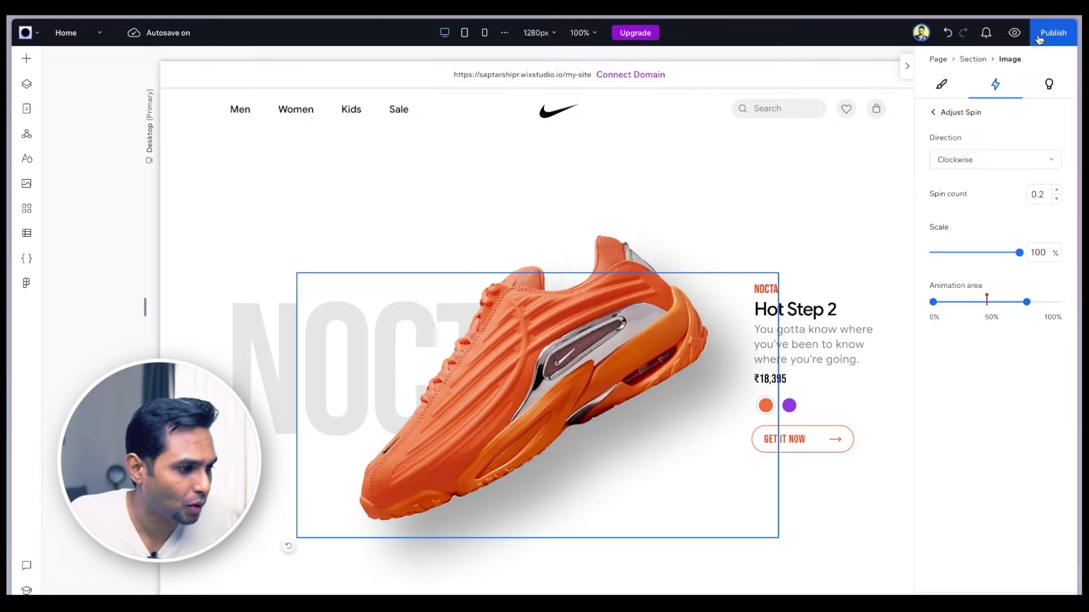
Step: Preview the page and scroll up and down to examine the sneaker's rotation at the 0.2 spin count, and return to editing
{"action": "left_click", "coordinate": [1014, 32]}
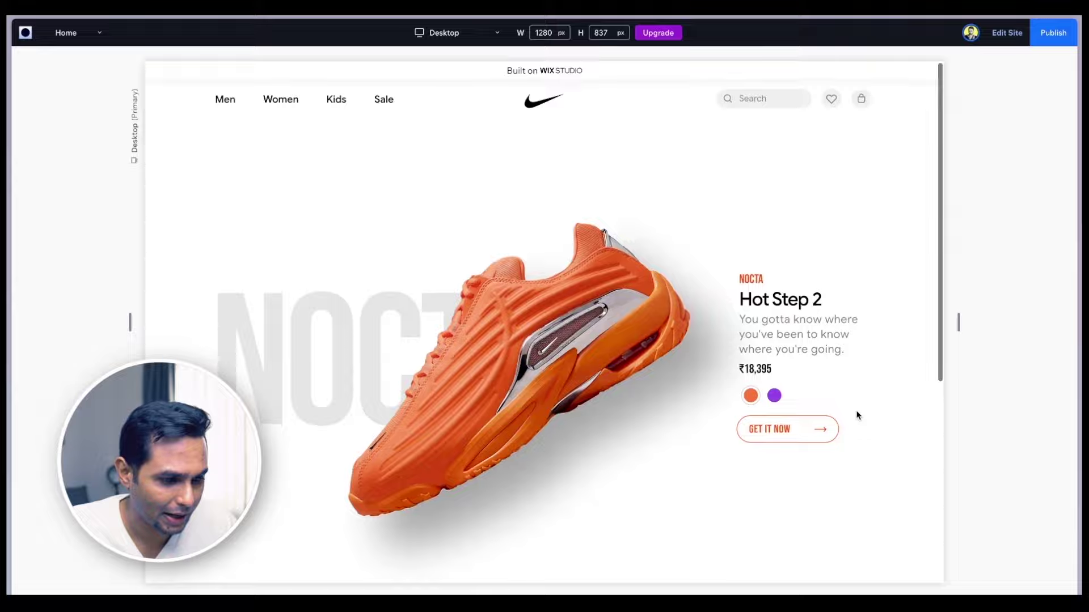
{"action": "scroll", "coordinate": [858, 415], "scroll_direction": "down", "scroll_amount": 3}
{"action": "scroll", "coordinate": [857, 416], "scroll_direction": "up", "scroll_amount": 2}
{"action": "scroll", "coordinate": [857, 415], "scroll_direction": "down", "scroll_amount": 4}
{"action": "scroll", "coordinate": [858, 416], "scroll_direction": "down", "scroll_amount": 2}
{"action": "scroll", "coordinate": [857, 416], "scroll_direction": "up", "scroll_amount": 3}
{"action": "scroll", "coordinate": [857, 416], "scroll_direction": "down", "scroll_amount": 4}
{"action": "scroll", "coordinate": [858, 416], "scroll_direction": "up", "scroll_amount": 4}
{"action": "scroll", "coordinate": [857, 415], "scroll_direction": "down", "scroll_amount": 2}
{"action": "scroll", "coordinate": [858, 415], "scroll_direction": "up", "scroll_amount": 2}
{"action": "scroll", "coordinate": [858, 415], "scroll_direction": "down", "scroll_amount": 4}
{"action": "scroll", "coordinate": [856, 414], "scroll_direction": "up", "scroll_amount": 4}
{"action": "scroll", "coordinate": [855, 413], "scroll_direction": "down", "scroll_amount": 2}
{"action": "scroll", "coordinate": [856, 414], "scroll_direction": "up", "scroll_amount": 2}
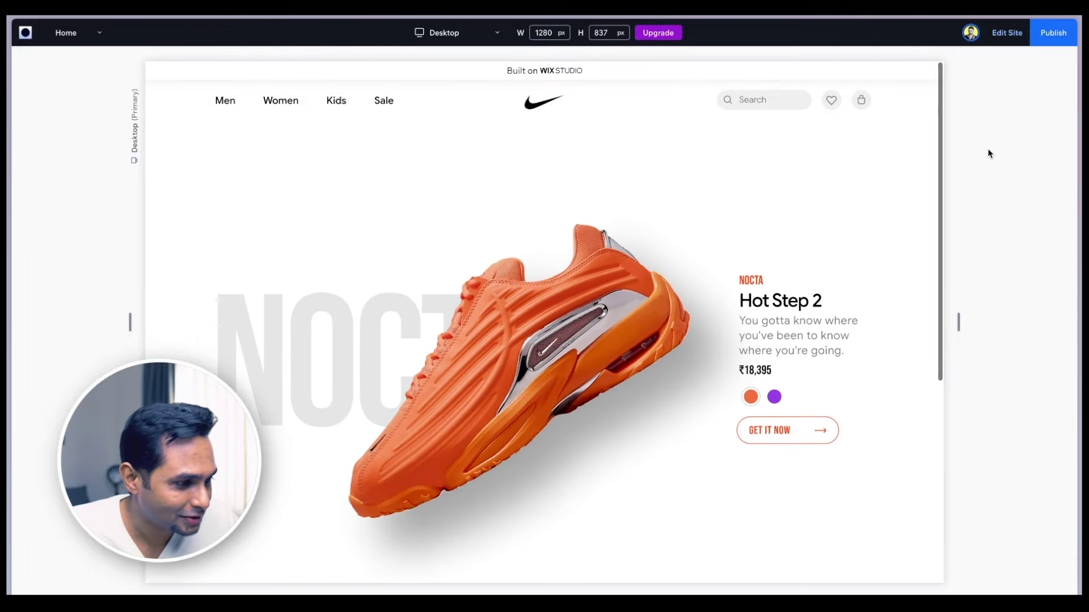
{"action": "left_click", "coordinate": [999, 33]}
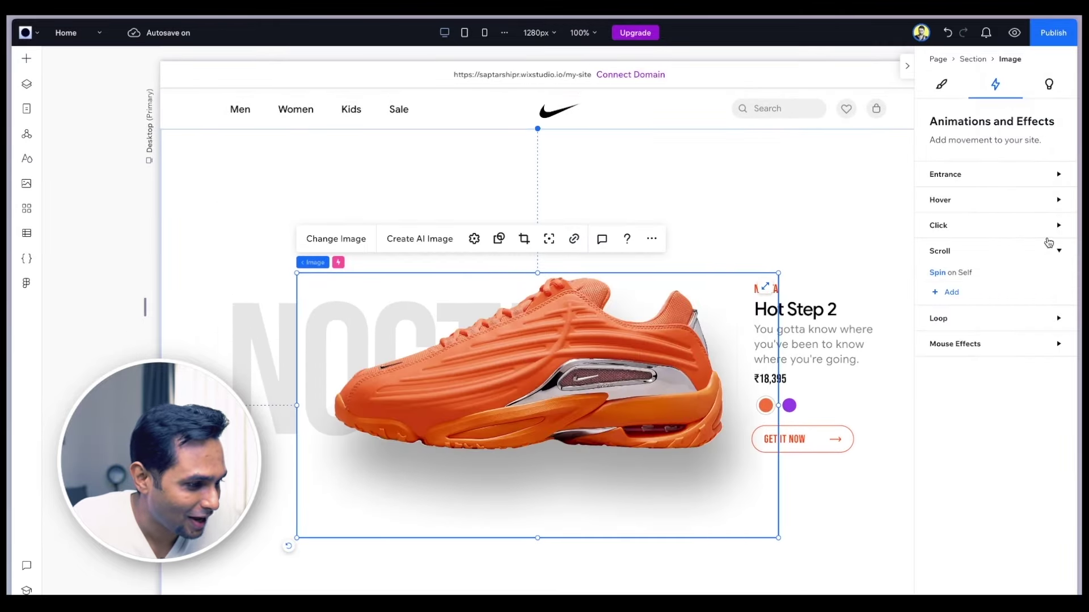
Step: Set the spin count of the sneaker image's Spin scroll animation to 0.15
{"action": "left_click", "coordinate": [941, 274]}
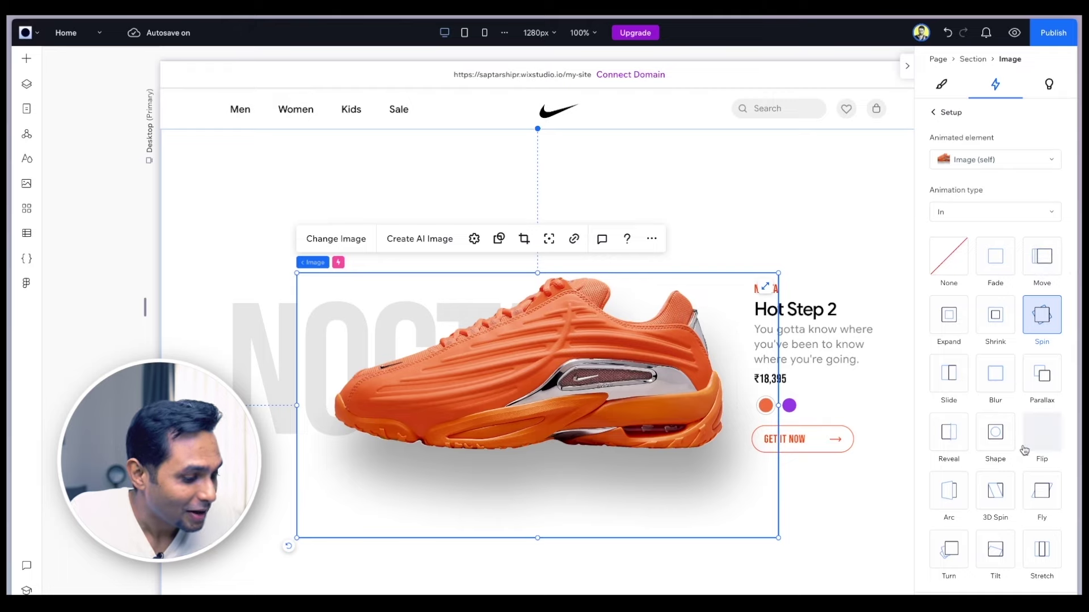
{"action": "left_click", "coordinate": [1041, 315]}
{"action": "double_click", "coordinate": [1045, 193]}
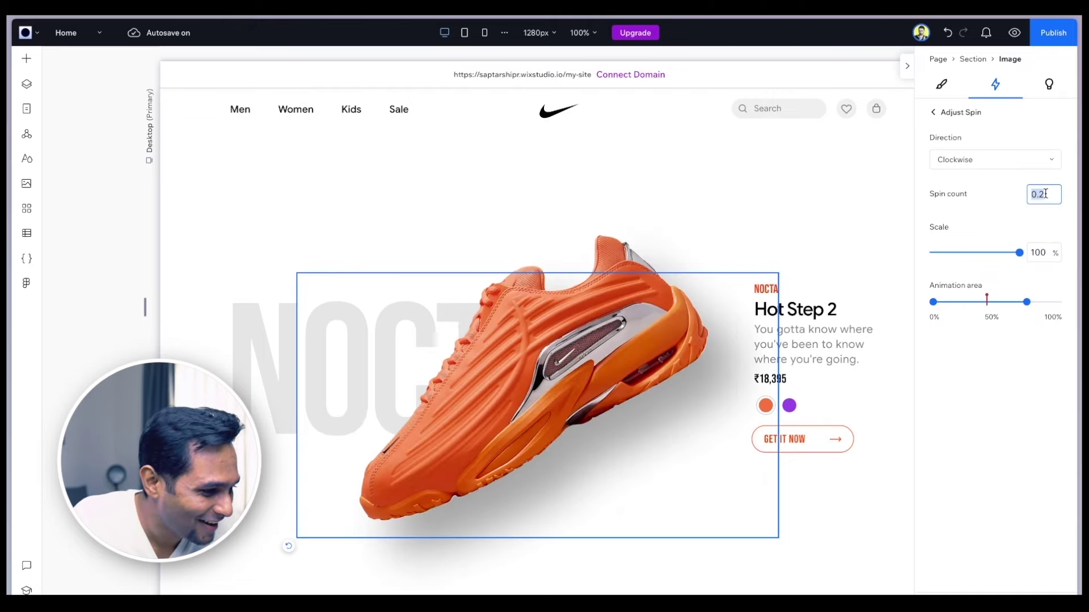
{"action": "left_click", "coordinate": [1050, 195]}
{"action": "type", "text": "15"}
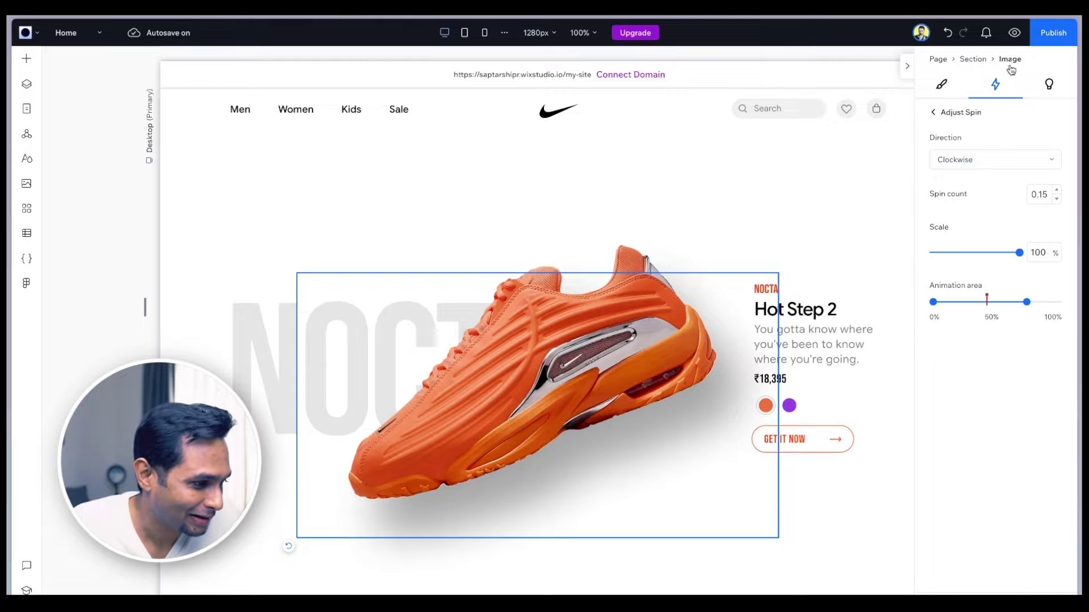
Step: Preview the page and scroll through it to examine the sneaker's rotation at the 0.15 spin count, and return to editing
{"action": "left_click", "coordinate": [1018, 33]}
{"action": "scroll", "coordinate": [698, 420], "scroll_direction": "down", "scroll_amount": 4}
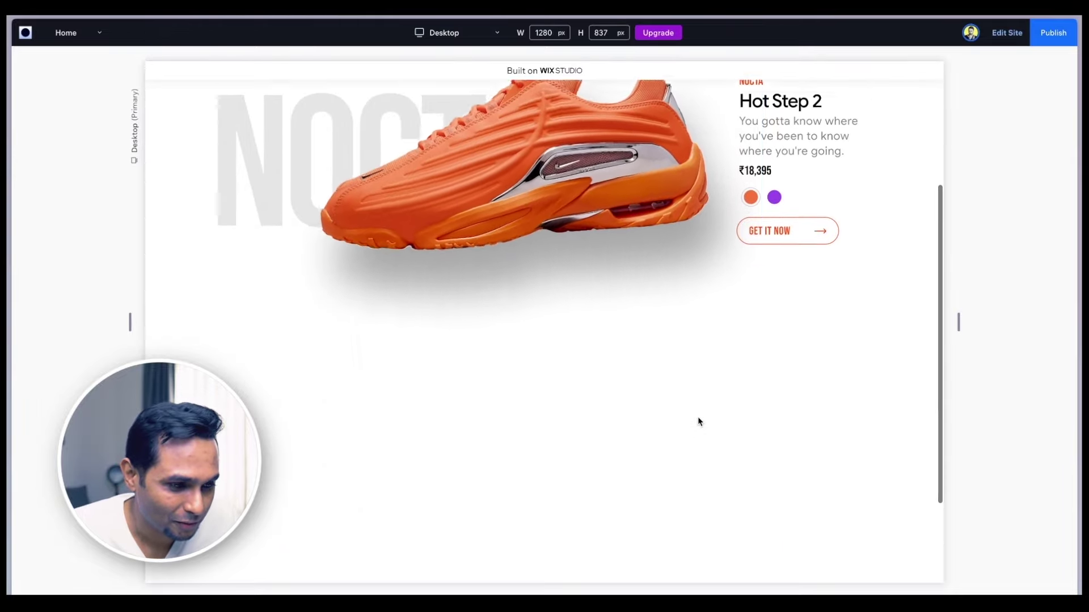
{"action": "scroll", "coordinate": [697, 421], "scroll_direction": "down", "scroll_amount": 2}
{"action": "scroll", "coordinate": [698, 421], "scroll_direction": "up", "scroll_amount": 4}
{"action": "scroll", "coordinate": [697, 421], "scroll_direction": "down", "scroll_amount": 3}
{"action": "scroll", "coordinate": [698, 422], "scroll_direction": "up", "scroll_amount": 1}
{"action": "scroll", "coordinate": [698, 421], "scroll_direction": "down", "scroll_amount": 1}
{"action": "scroll", "coordinate": [698, 421], "scroll_direction": "up", "scroll_amount": 5}
{"action": "scroll", "coordinate": [735, 279], "scroll_direction": "down", "scroll_amount": 3}
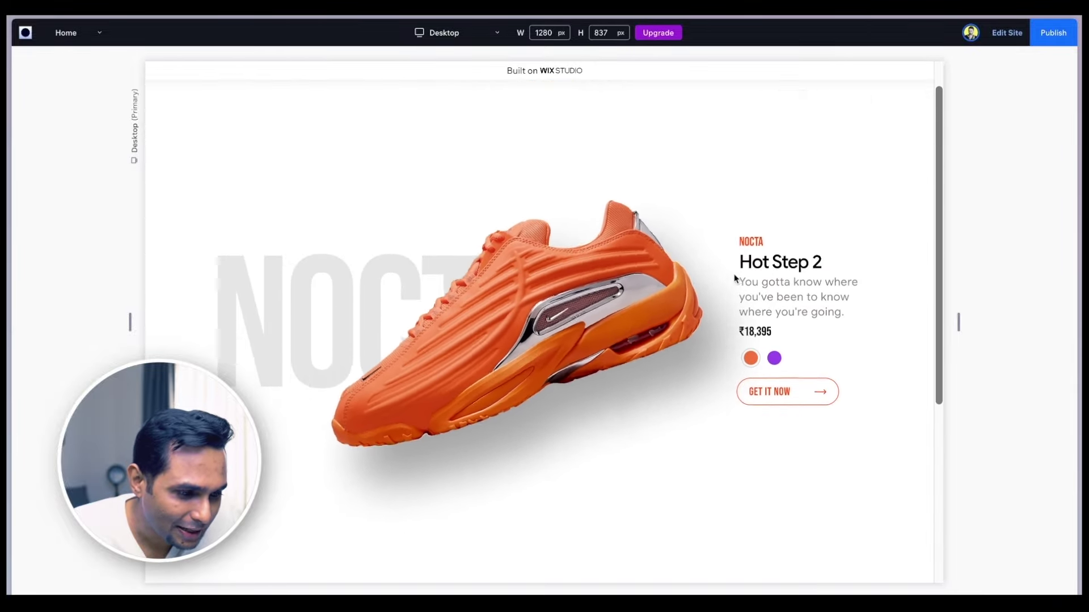
{"action": "scroll", "coordinate": [735, 279], "scroll_direction": "up", "scroll_amount": 1}
{"action": "scroll", "coordinate": [735, 279], "scroll_direction": "down", "scroll_amount": 3}
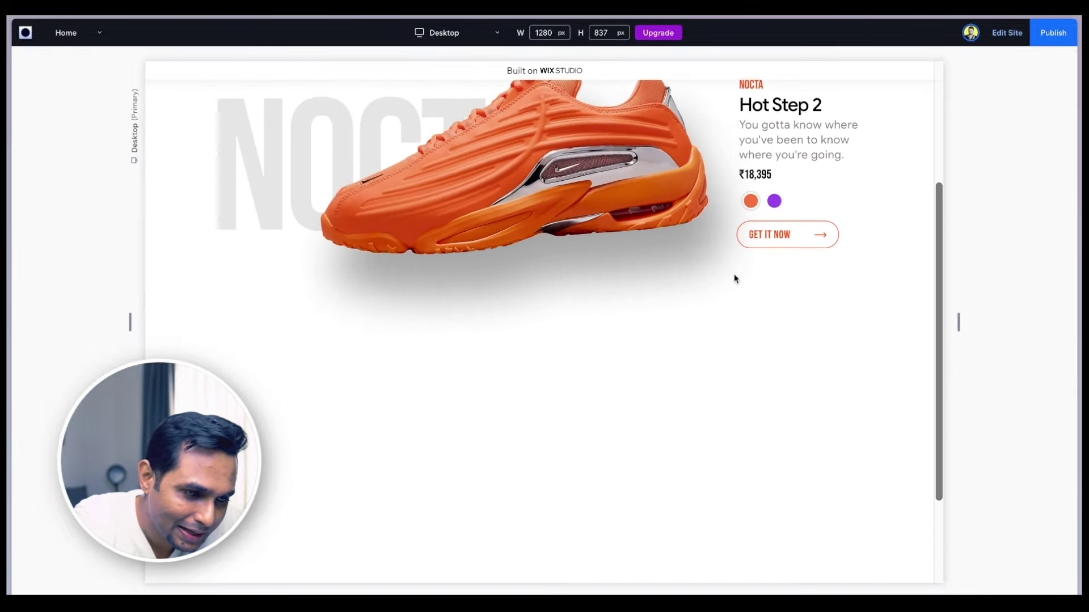
{"action": "scroll", "coordinate": [621, 184], "scroll_direction": "down", "scroll_amount": 1}
{"action": "scroll", "coordinate": [620, 185], "scroll_direction": "up", "scroll_amount": 1}
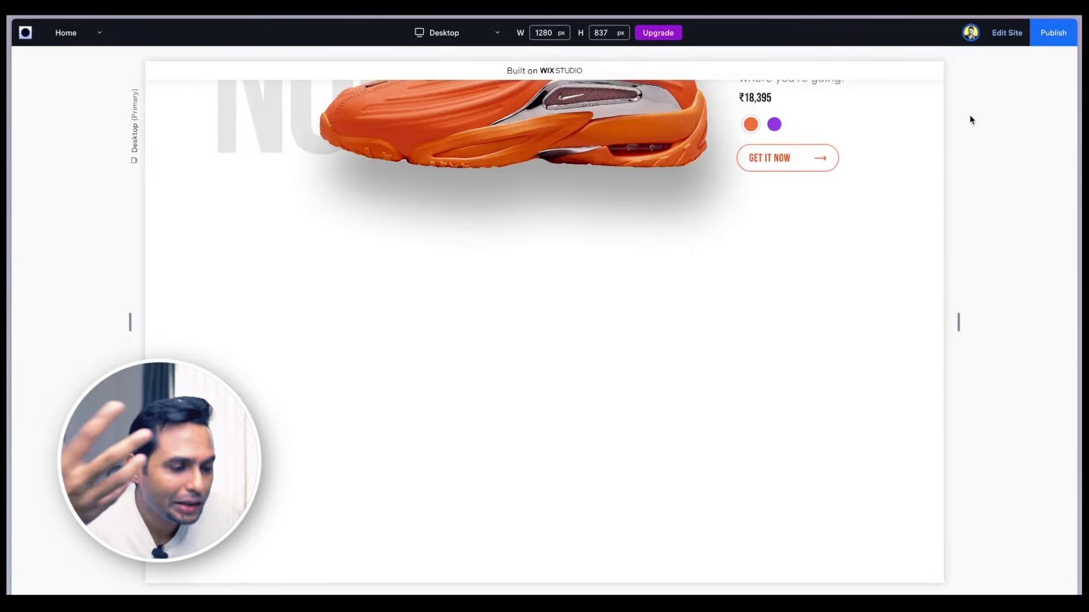
{"action": "left_click", "coordinate": [1004, 34]}
Step: Extend the end of the sneaker Spin scroll animation's area to about 80%
{"action": "scroll", "coordinate": [840, 264], "scroll_direction": "up", "scroll_amount": 3}
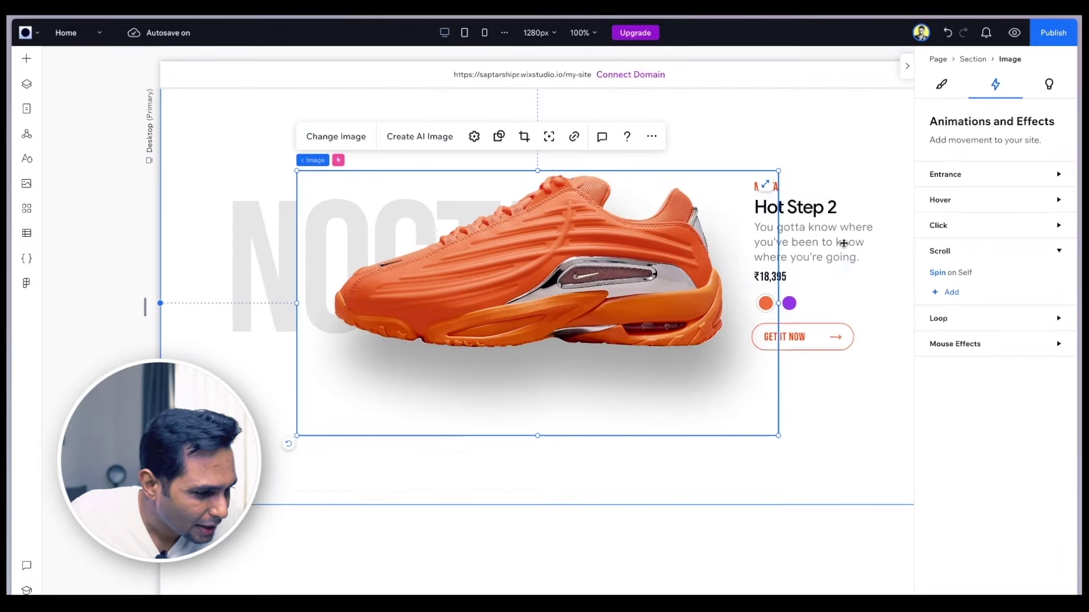
{"action": "left_click", "coordinate": [937, 272]}
{"action": "left_click", "coordinate": [1060, 295]}
{"action": "mouse_move", "coordinate": [1027, 303]}
{"action": "left_click_drag", "start_coordinate": [1030, 305], "coordinate": [1034, 305]}
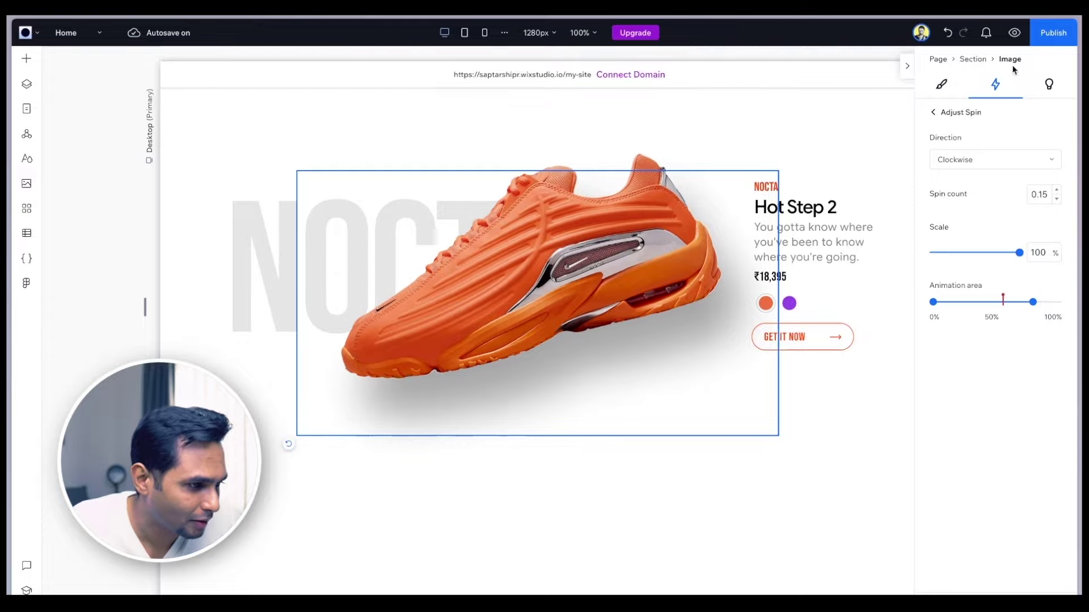
Step: Preview the page and scroll through it repeatedly to examine the sneaker's rotation with the extended animation area, and return to editing
{"action": "left_click", "coordinate": [1014, 32]}
{"action": "scroll", "coordinate": [667, 364], "scroll_direction": "down", "scroll_amount": 4}
{"action": "scroll", "coordinate": [666, 364], "scroll_direction": "up", "scroll_amount": 2}
{"action": "scroll", "coordinate": [667, 364], "scroll_direction": "up", "scroll_amount": 2}
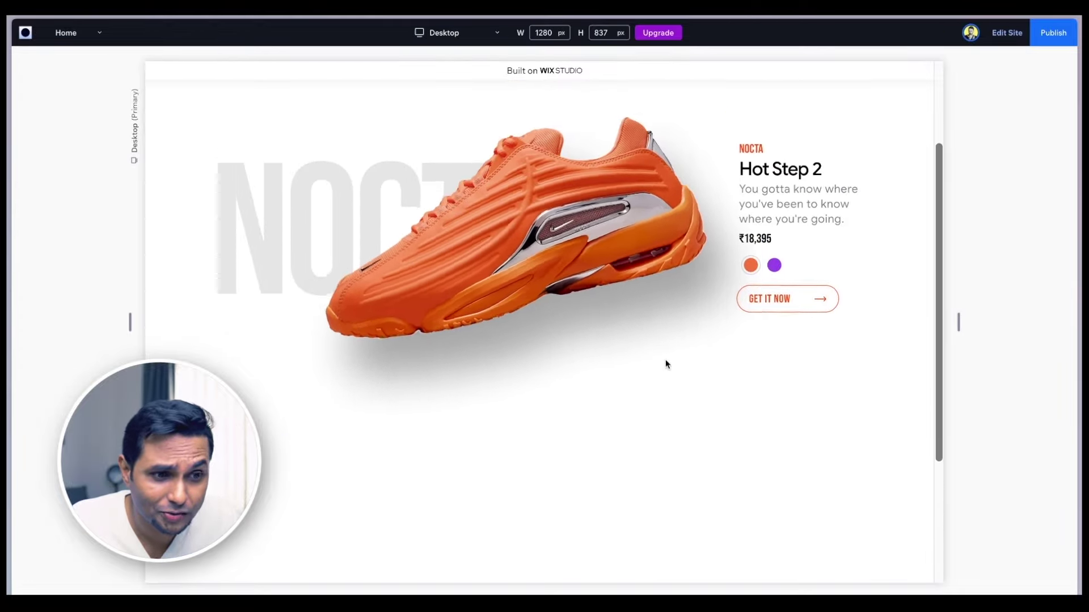
{"action": "scroll", "coordinate": [666, 364], "scroll_direction": "down", "scroll_amount": 3}
{"action": "scroll", "coordinate": [667, 364], "scroll_direction": "up", "scroll_amount": 3}
{"action": "scroll", "coordinate": [666, 364], "scroll_direction": "down", "scroll_amount": 3}
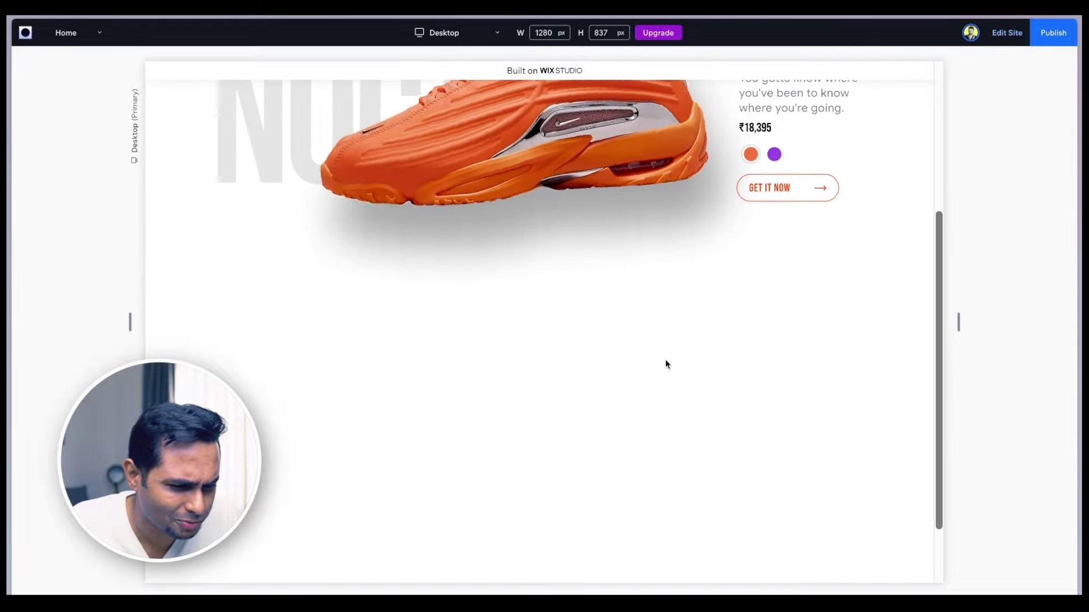
{"action": "scroll", "coordinate": [666, 364], "scroll_direction": "up", "scroll_amount": 5}
{"action": "scroll", "coordinate": [666, 364], "scroll_direction": "down", "scroll_amount": 3}
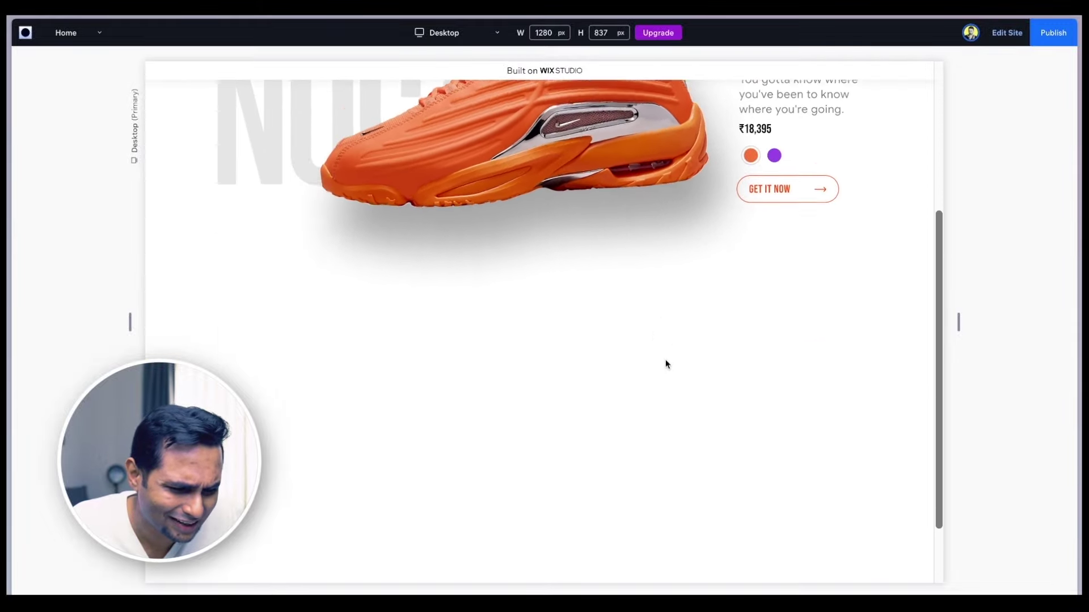
{"action": "scroll", "coordinate": [667, 364], "scroll_direction": "up", "scroll_amount": 3}
{"action": "scroll", "coordinate": [666, 364], "scroll_direction": "down", "scroll_amount": 4}
{"action": "scroll", "coordinate": [667, 364], "scroll_direction": "up", "scroll_amount": 4}
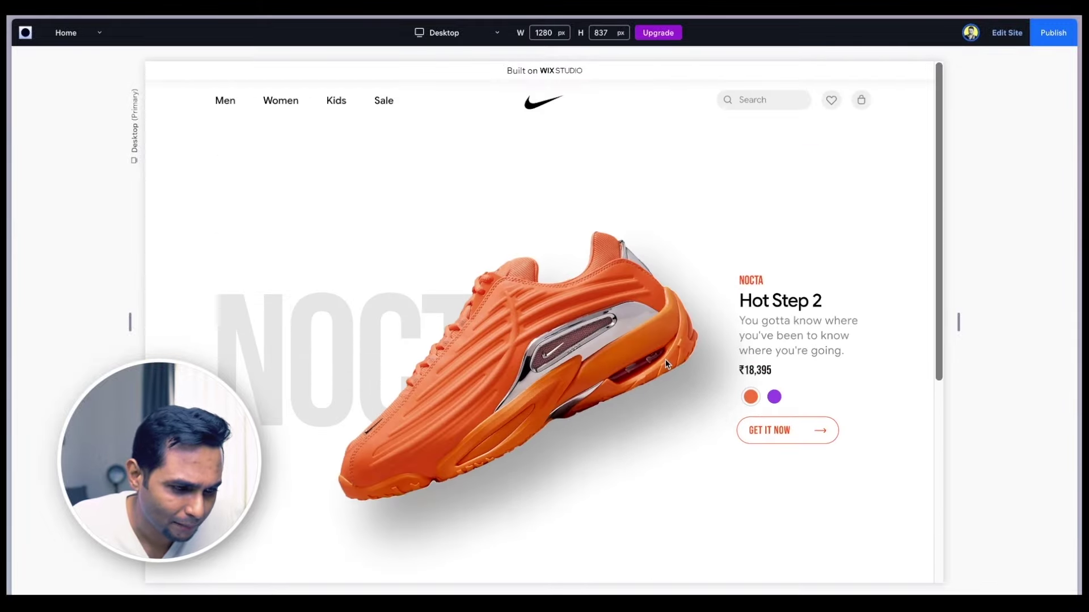
{"action": "scroll", "coordinate": [666, 364], "scroll_direction": "down", "scroll_amount": 3}
{"action": "scroll", "coordinate": [666, 364], "scroll_direction": "up", "scroll_amount": 3}
{"action": "scroll", "coordinate": [665, 363], "scroll_direction": "down", "scroll_amount": 3}
{"action": "scroll", "coordinate": [665, 363], "scroll_direction": "up", "scroll_amount": 3}
{"action": "scroll", "coordinate": [665, 363], "scroll_direction": "down", "scroll_amount": 3}
{"action": "scroll", "coordinate": [665, 363], "scroll_direction": "up", "scroll_amount": 4}
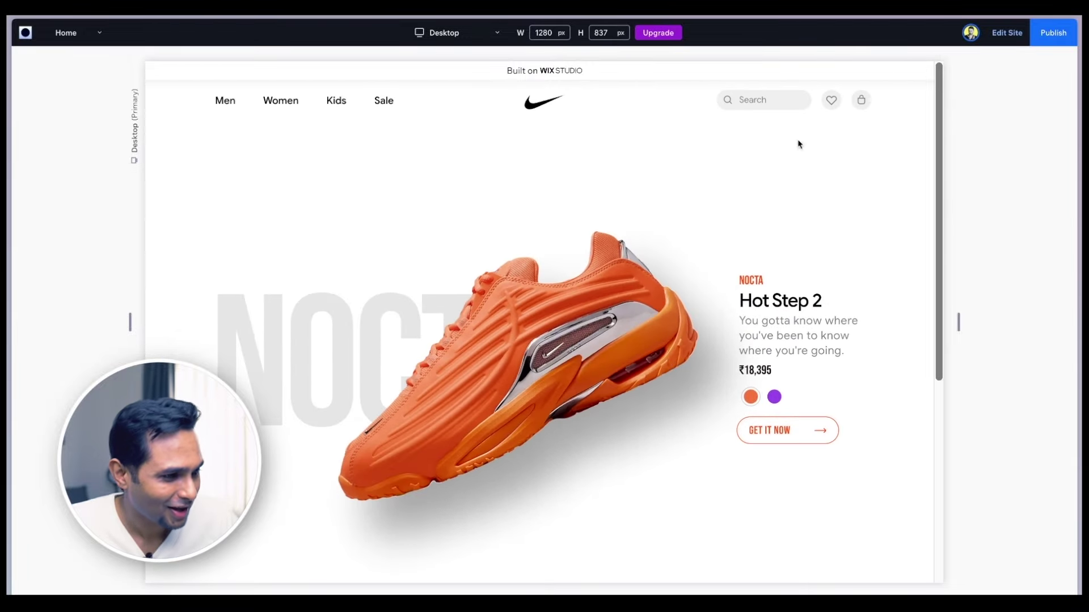
{"action": "left_click", "coordinate": [1008, 34]}
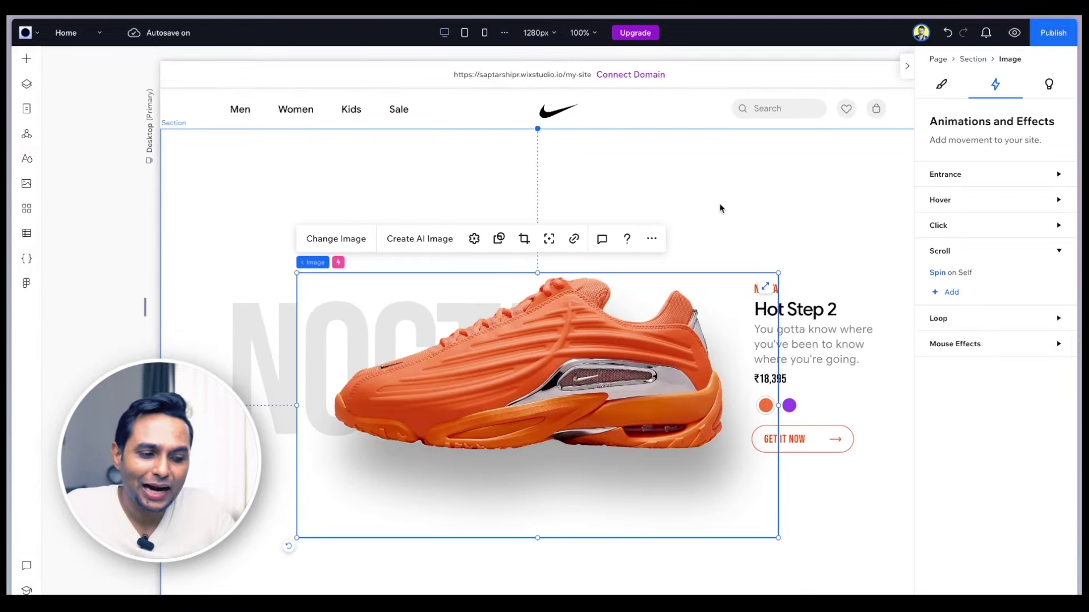
Step: Add a Parallax scroll animation to the large grey NOCTA text behind the sneaker and open its adjustment settings
{"action": "left_click", "coordinate": [265, 355]}
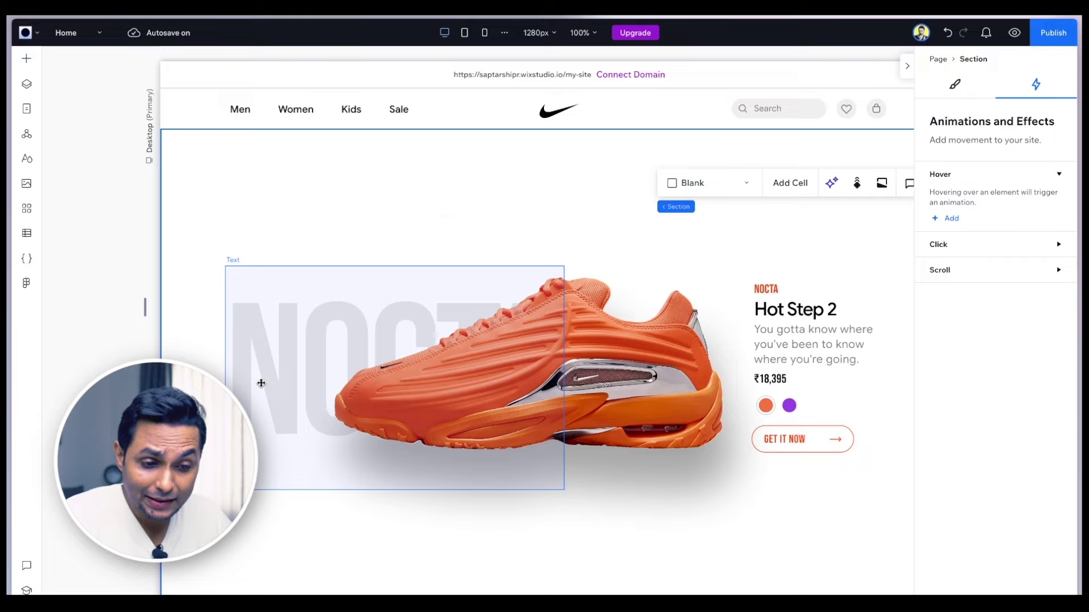
{"action": "left_click", "coordinate": [261, 384]}
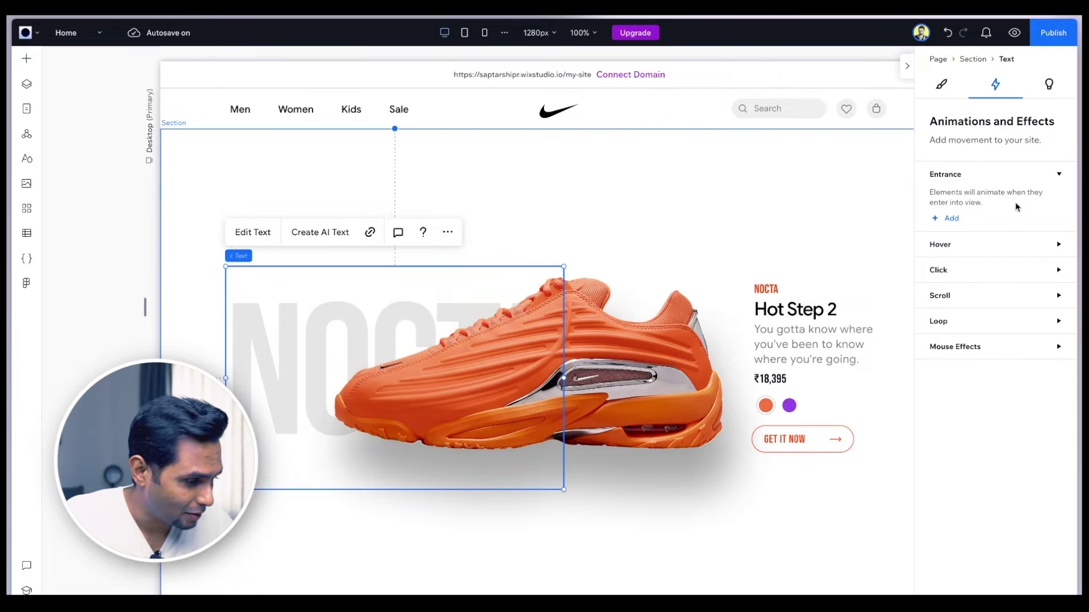
{"action": "left_click", "coordinate": [956, 300]}
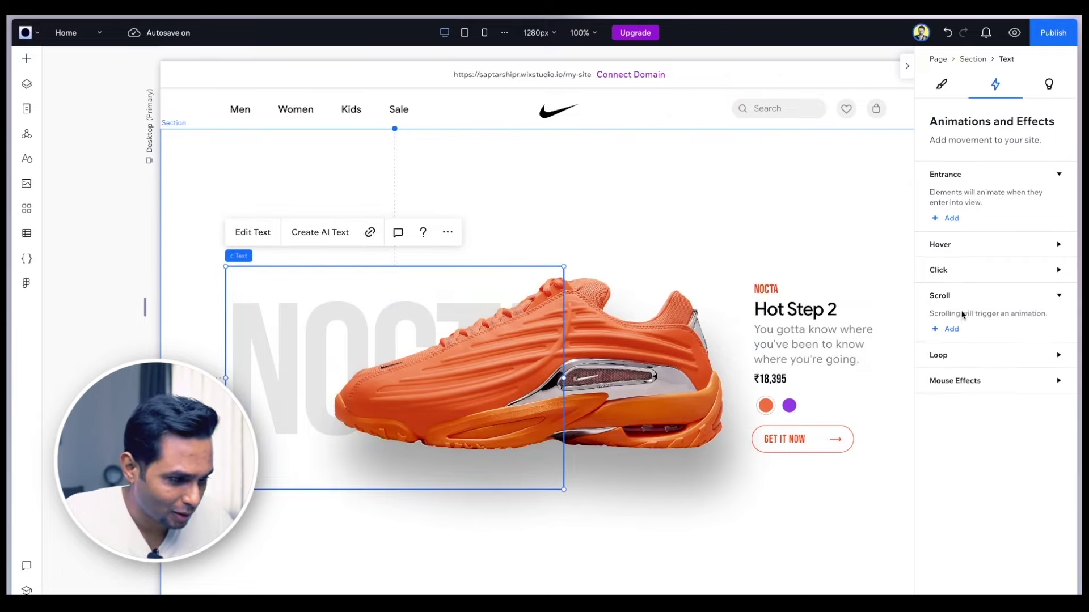
{"action": "left_click", "coordinate": [950, 334]}
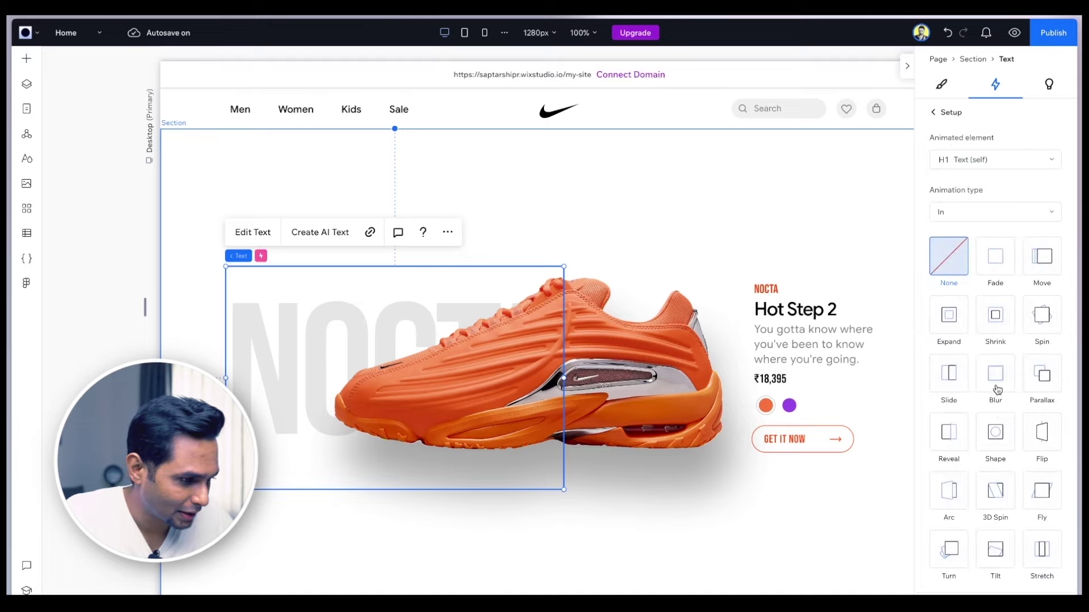
{"action": "left_click", "coordinate": [1043, 381]}
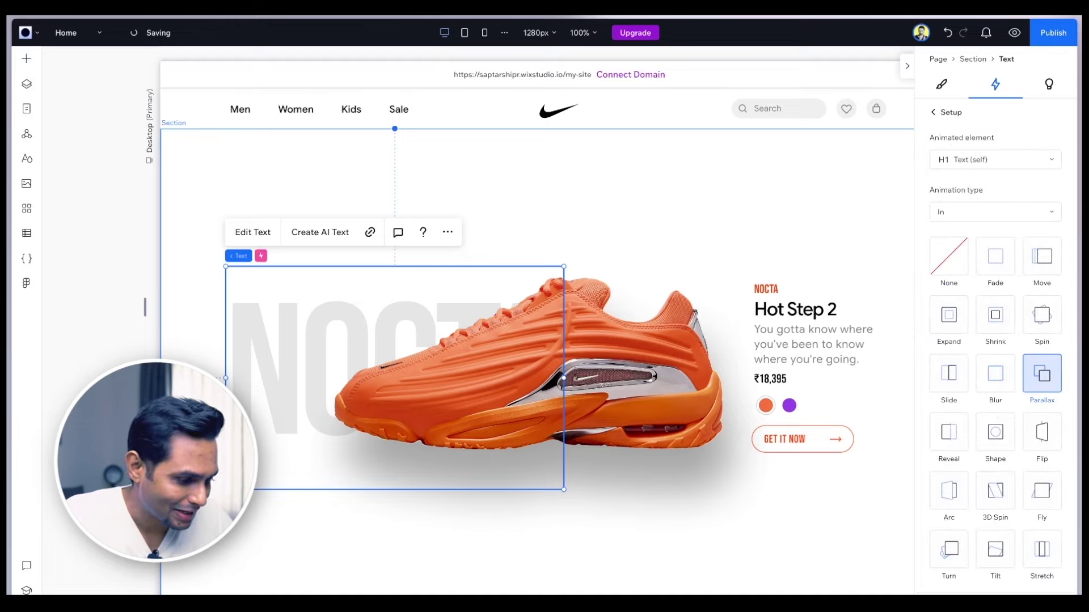
{"action": "left_click", "coordinate": [1042, 374]}
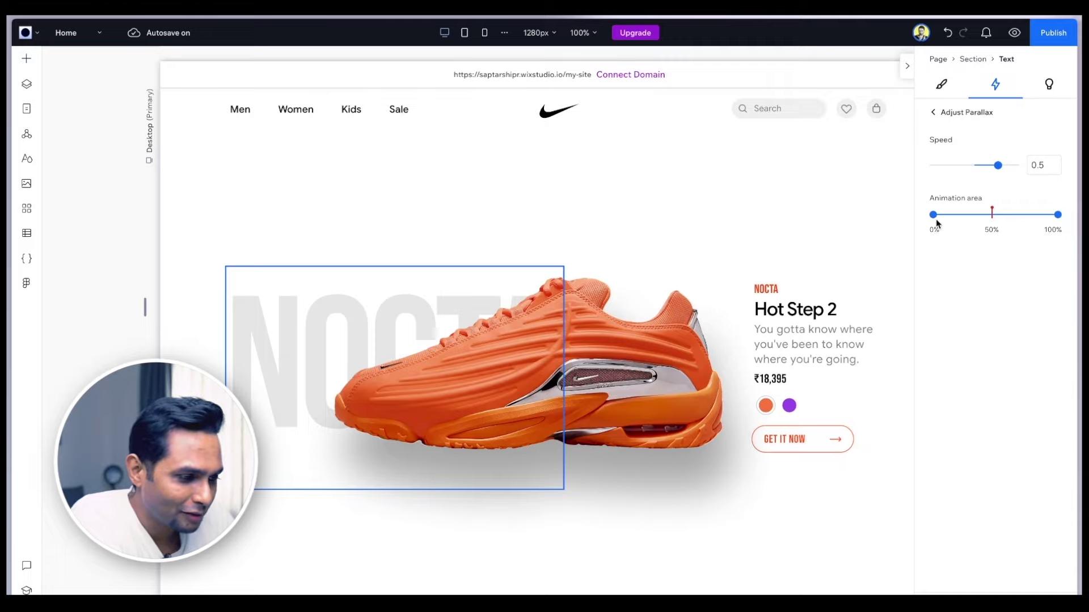
{"action": "mouse_move", "coordinate": [933, 215]}
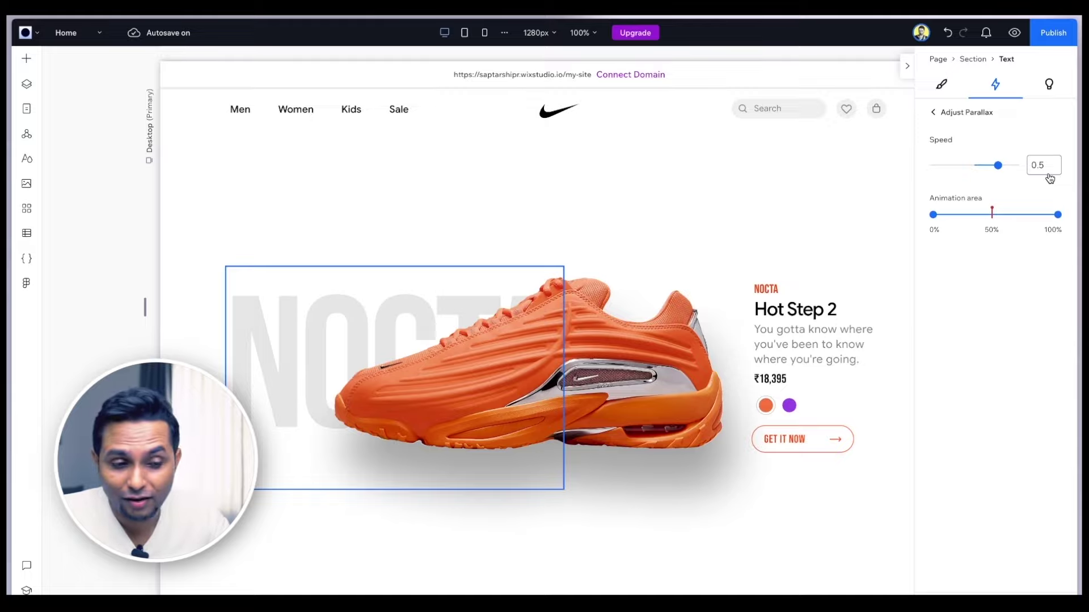
Step: Preview the page and scroll up and down to examine the NOCTA text's parallax against the rotating sneaker, and return to editing
{"action": "left_click", "coordinate": [1014, 33]}
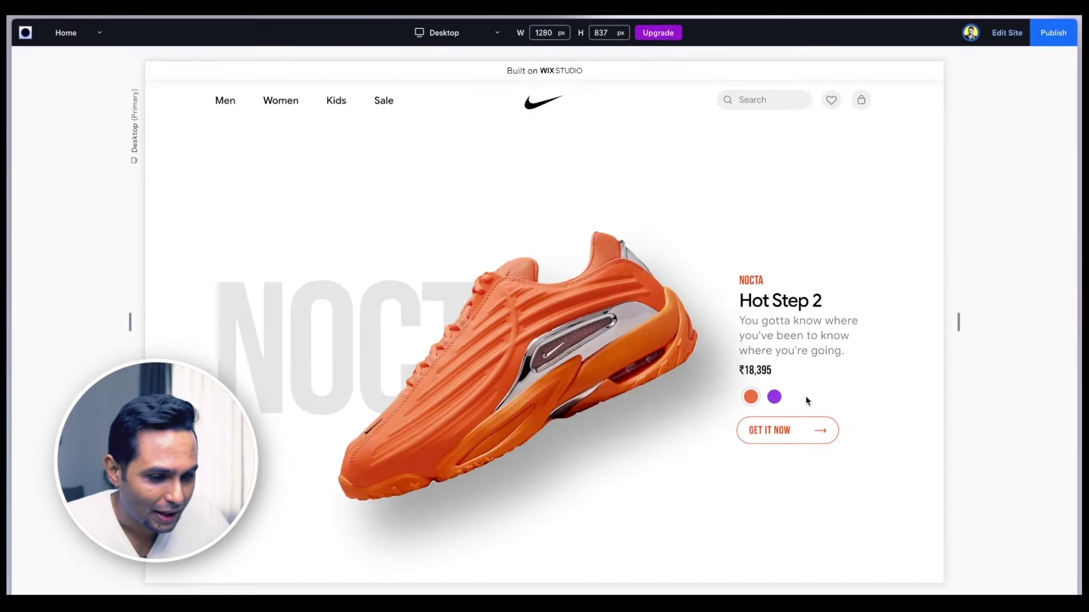
{"action": "scroll", "coordinate": [805, 396], "scroll_direction": "down", "scroll_amount": 3}
{"action": "scroll", "coordinate": [805, 396], "scroll_direction": "up", "scroll_amount": 3}
{"action": "scroll", "coordinate": [805, 396], "scroll_direction": "down", "scroll_amount": 3}
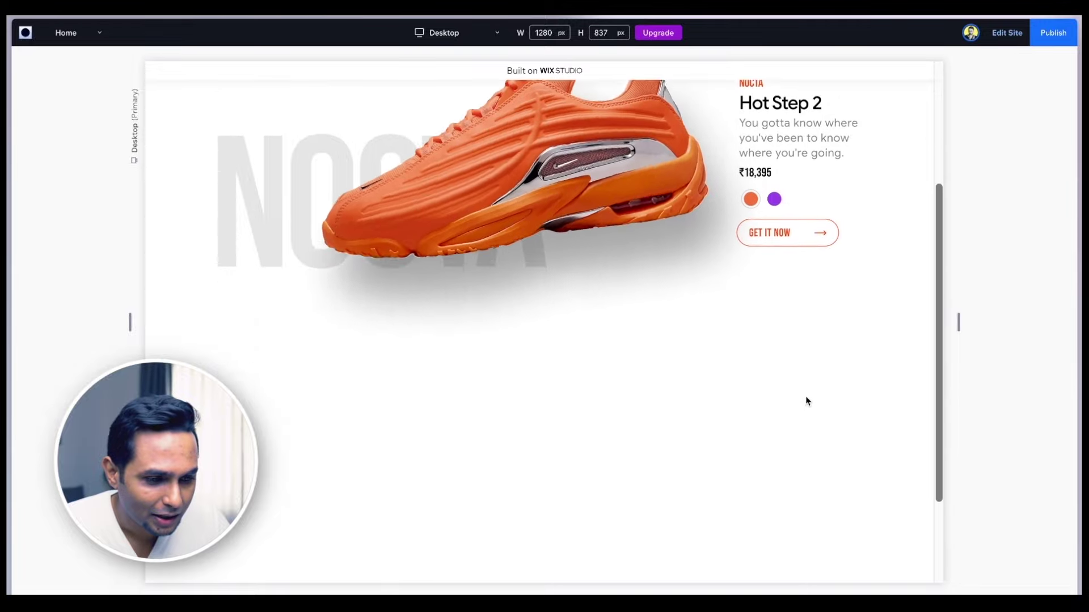
{"action": "scroll", "coordinate": [805, 395], "scroll_direction": "up", "scroll_amount": 4}
{"action": "scroll", "coordinate": [805, 396], "scroll_direction": "down", "scroll_amount": 3}
{"action": "scroll", "coordinate": [805, 396], "scroll_direction": "up", "scroll_amount": 3}
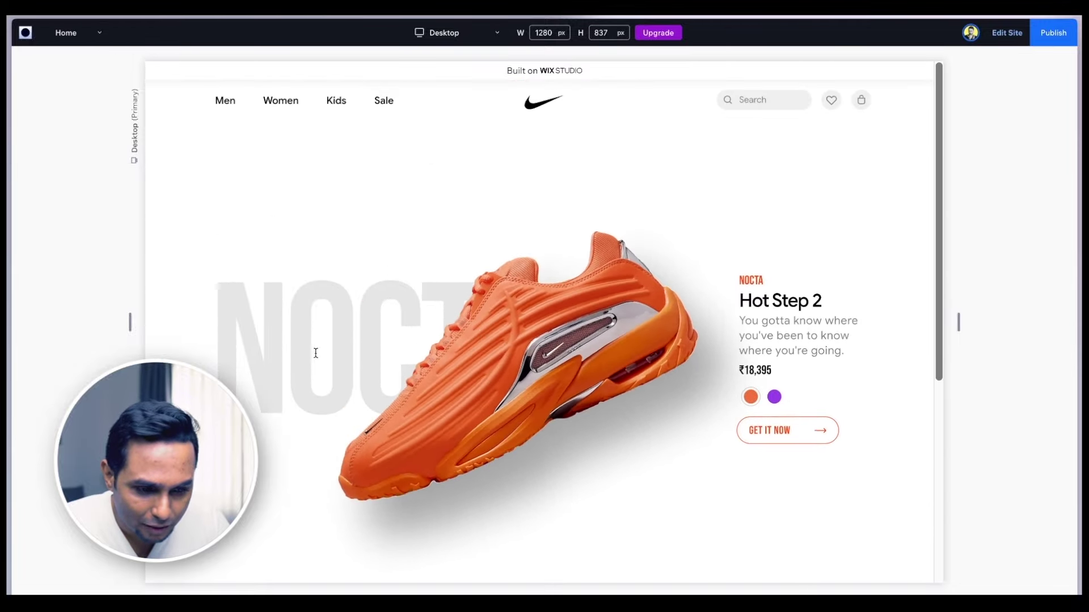
{"action": "scroll", "coordinate": [307, 373], "scroll_direction": "down", "scroll_amount": 3}
{"action": "scroll", "coordinate": [308, 372], "scroll_direction": "up", "scroll_amount": 3}
{"action": "scroll", "coordinate": [307, 373], "scroll_direction": "down", "scroll_amount": 3}
{"action": "scroll", "coordinate": [308, 373], "scroll_direction": "up", "scroll_amount": 3}
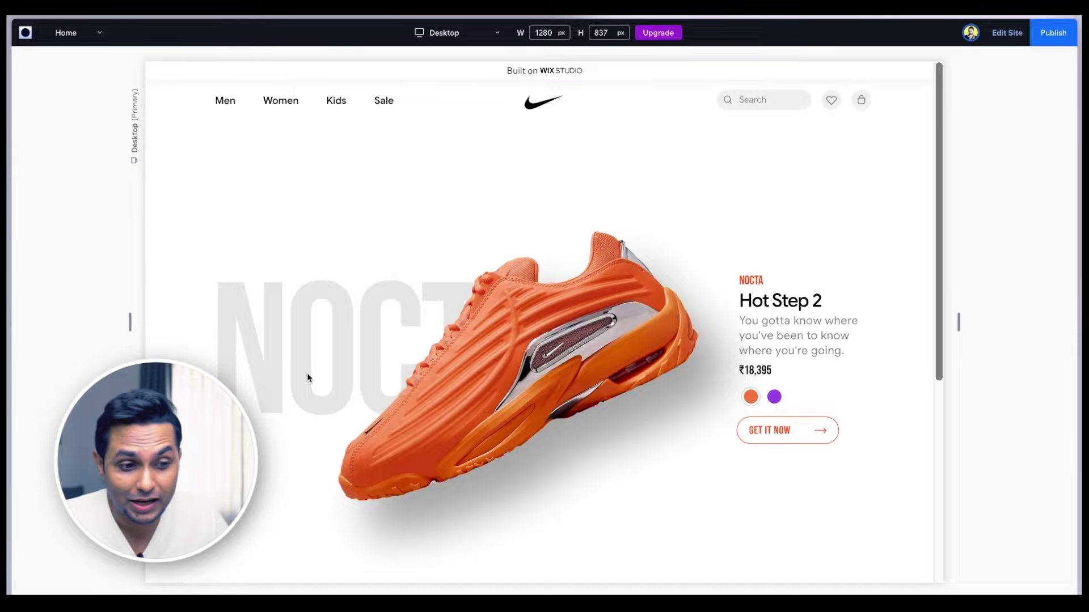
{"action": "scroll", "coordinate": [308, 375], "scroll_direction": "down", "scroll_amount": 3}
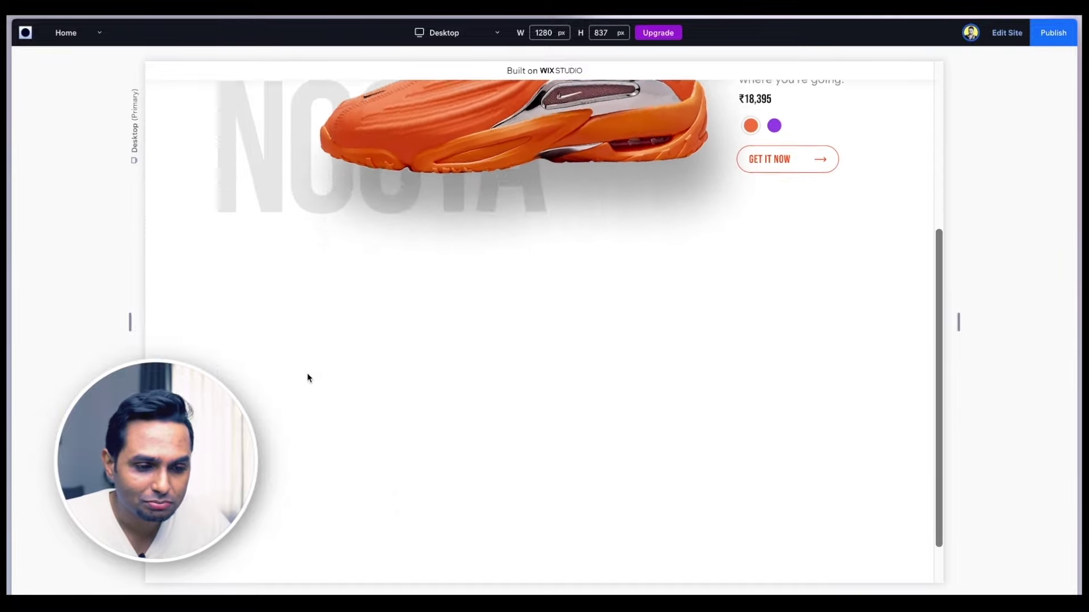
{"action": "scroll", "coordinate": [308, 377], "scroll_direction": "up", "scroll_amount": 3}
{"action": "scroll", "coordinate": [307, 377], "scroll_direction": "down", "scroll_amount": 3}
{"action": "scroll", "coordinate": [307, 377], "scroll_direction": "up", "scroll_amount": 3}
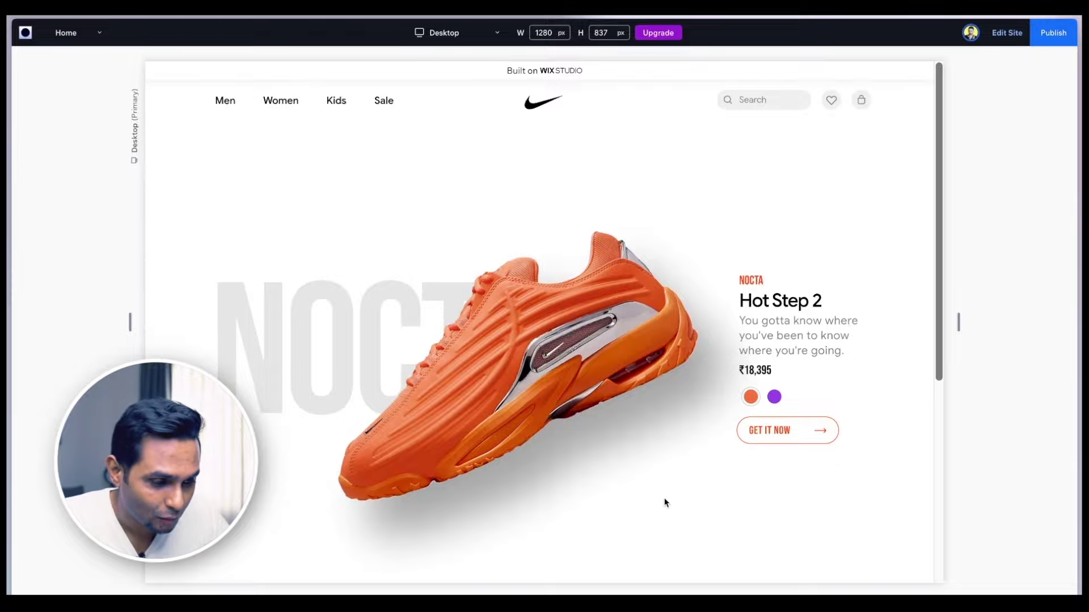
{"action": "scroll", "coordinate": [666, 502], "scroll_direction": "down", "scroll_amount": 5}
{"action": "scroll", "coordinate": [666, 502], "scroll_direction": "down", "scroll_amount": 1}
{"action": "scroll", "coordinate": [663, 503], "scroll_direction": "up", "scroll_amount": 2}
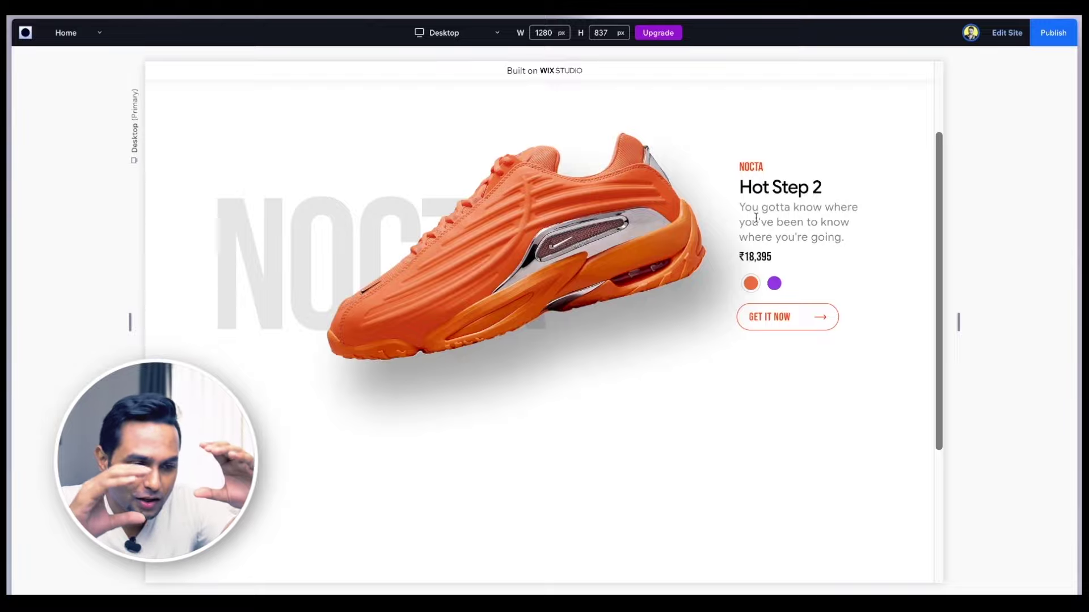
{"action": "scroll", "coordinate": [357, 198], "scroll_direction": "up", "scroll_amount": 1}
{"action": "scroll", "coordinate": [299, 262], "scroll_direction": "down", "scroll_amount": 5}
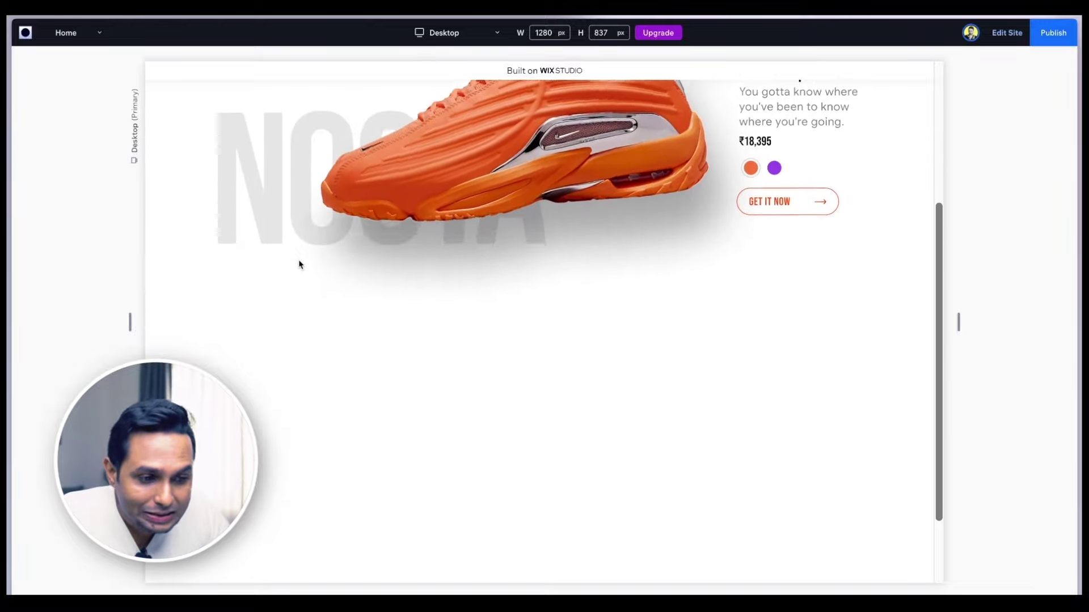
{"action": "scroll", "coordinate": [358, 197], "scroll_direction": "up", "scroll_amount": 6}
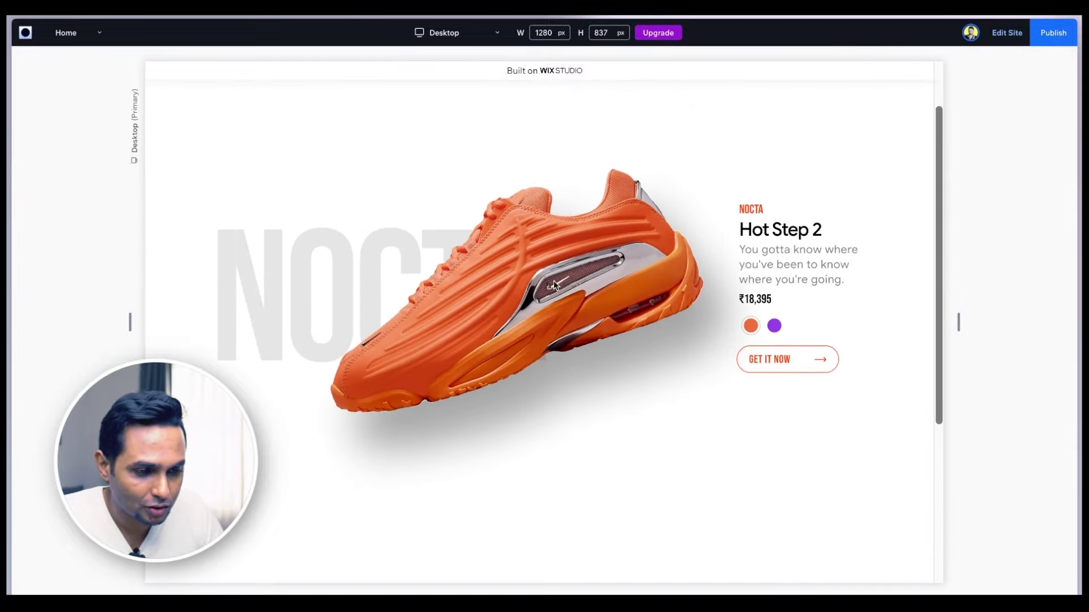
{"action": "scroll", "coordinate": [554, 285], "scroll_direction": "down", "scroll_amount": 3}
{"action": "scroll", "coordinate": [555, 284], "scroll_direction": "up", "scroll_amount": 4}
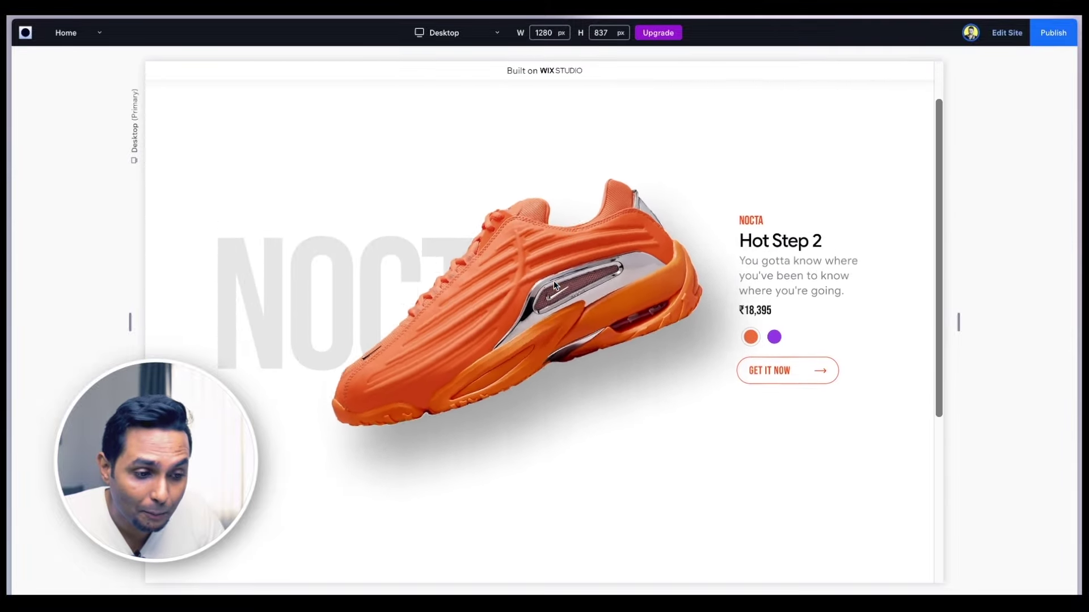
{"action": "scroll", "coordinate": [554, 285], "scroll_direction": "down", "scroll_amount": 3}
{"action": "scroll", "coordinate": [555, 285], "scroll_direction": "up", "scroll_amount": 5}
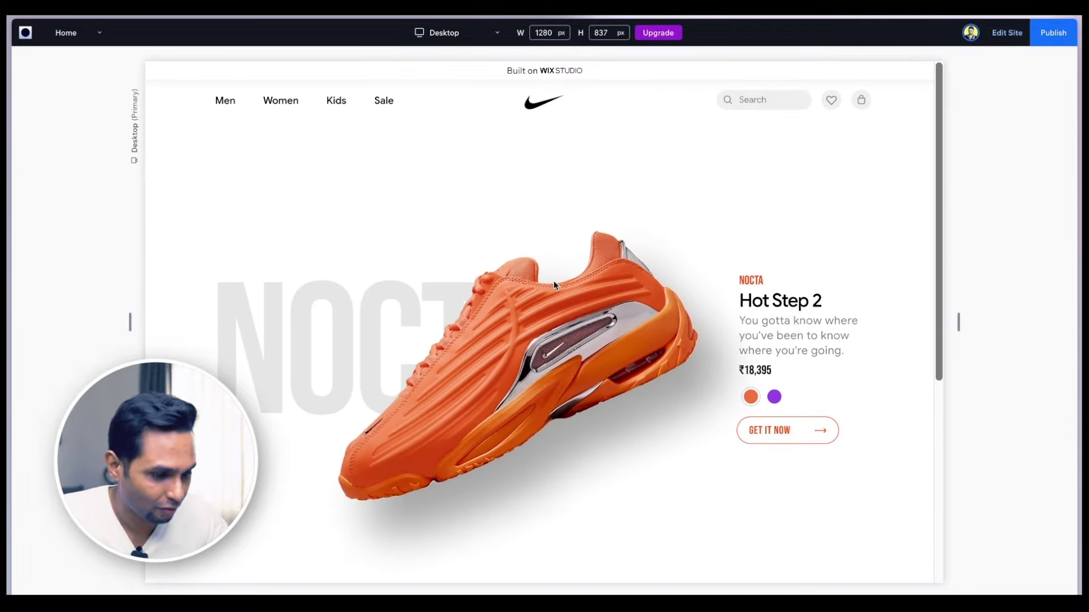
{"action": "scroll", "coordinate": [554, 281], "scroll_direction": "down", "scroll_amount": 3}
{"action": "scroll", "coordinate": [841, 263], "scroll_direction": "up", "scroll_amount": 3}
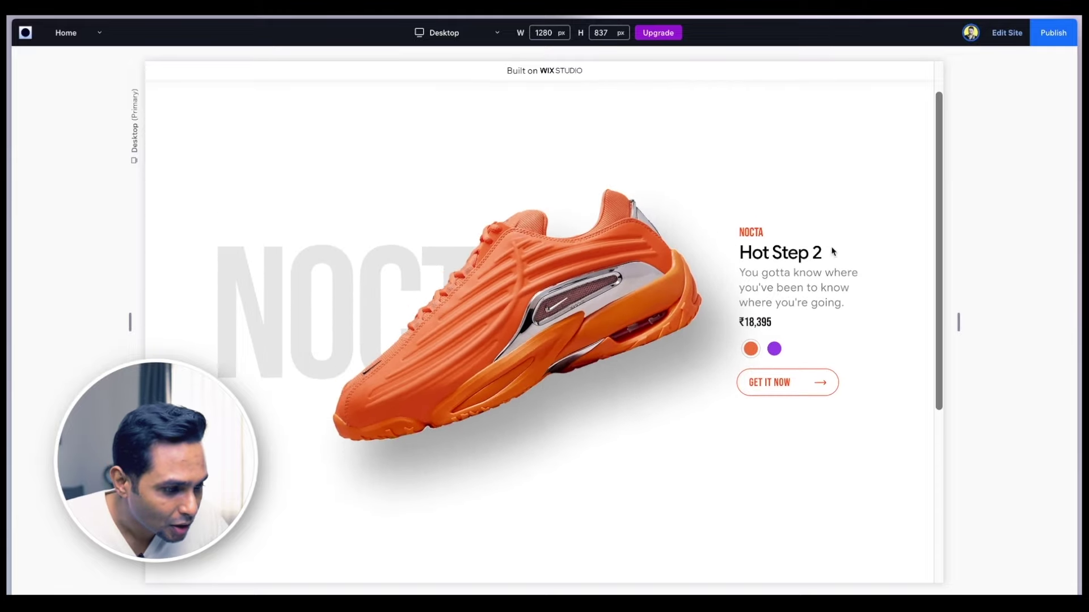
{"action": "scroll", "coordinate": [791, 316], "scroll_direction": "up", "scroll_amount": 1}
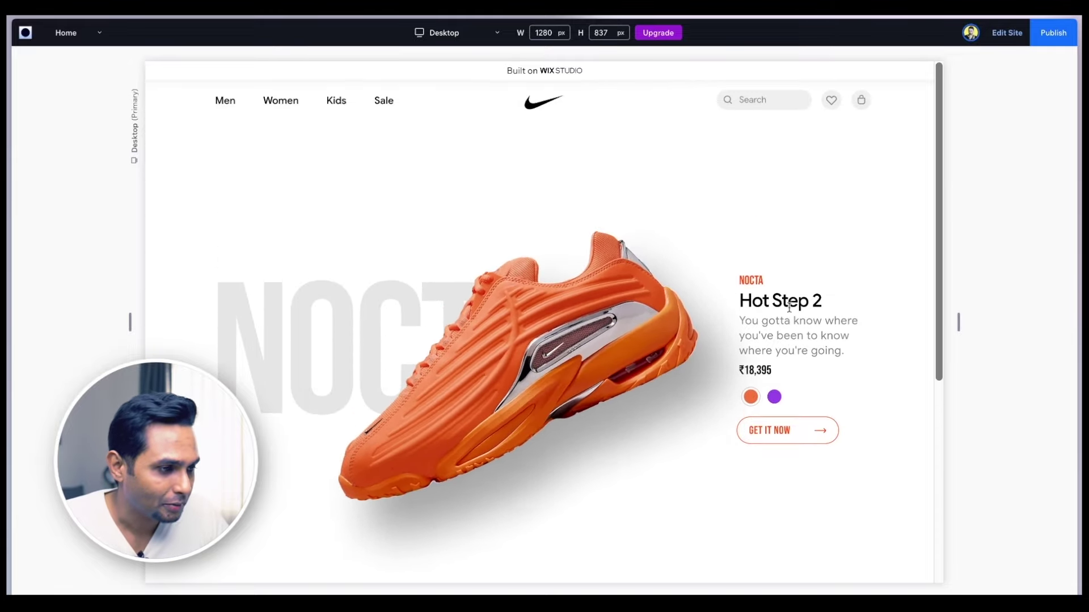
{"action": "left_click", "coordinate": [1003, 34]}
Step: Add a Parallax scroll animation to the Hot Step 2 product details container and open its adjustment settings
{"action": "left_click", "coordinate": [824, 286]}
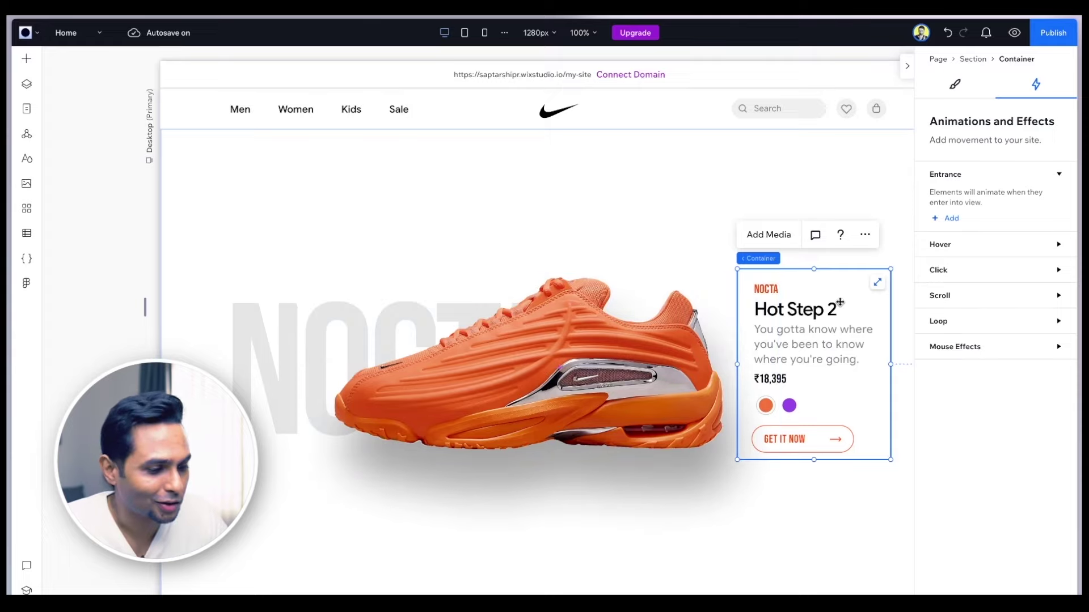
{"action": "left_click", "coordinate": [951, 298]}
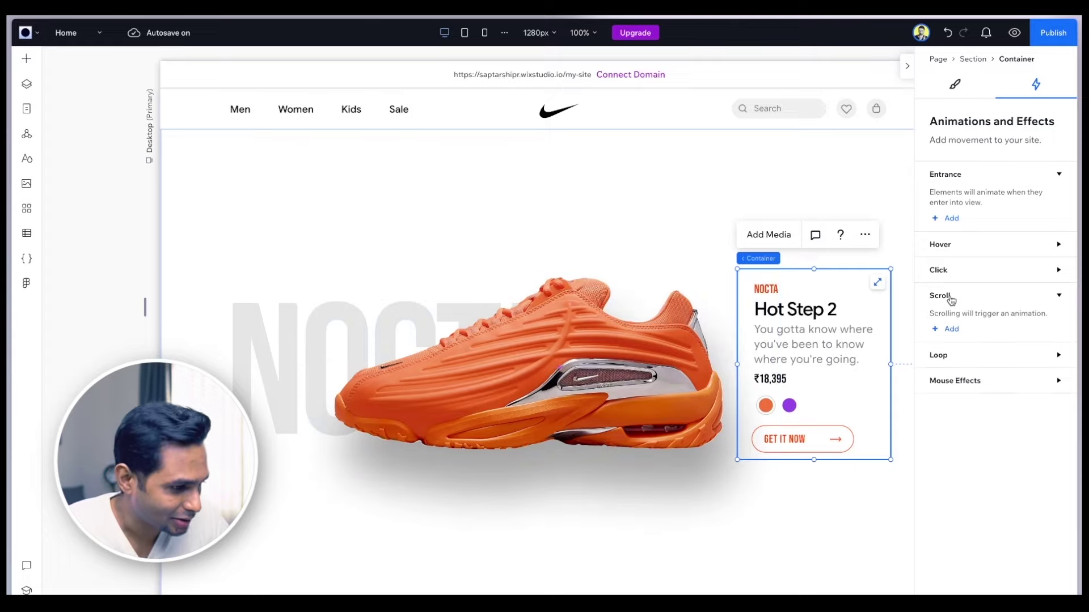
{"action": "left_click", "coordinate": [953, 330]}
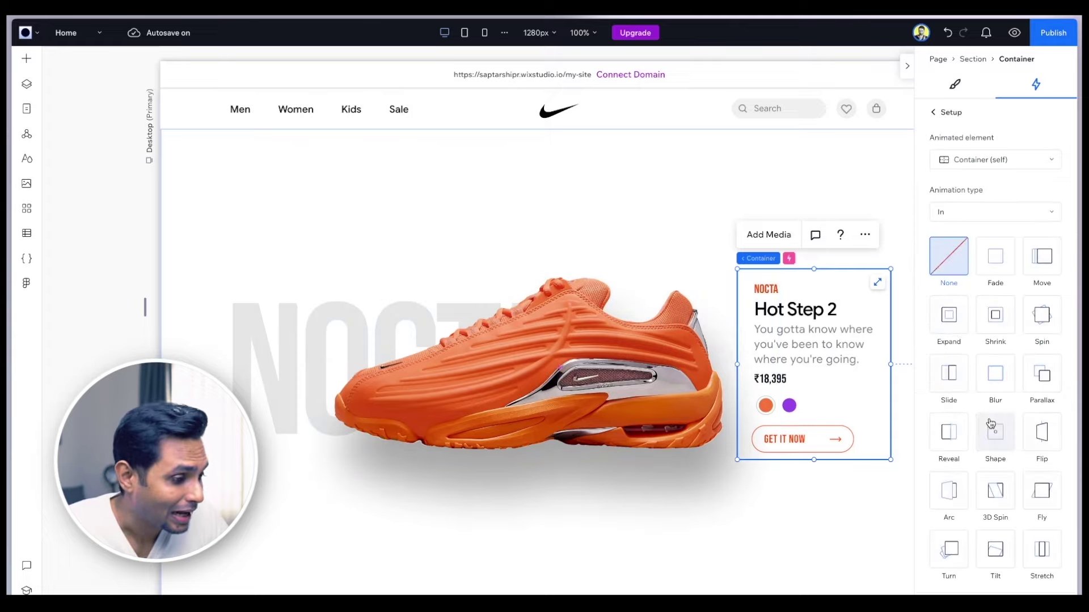
{"action": "left_click", "coordinate": [1045, 380]}
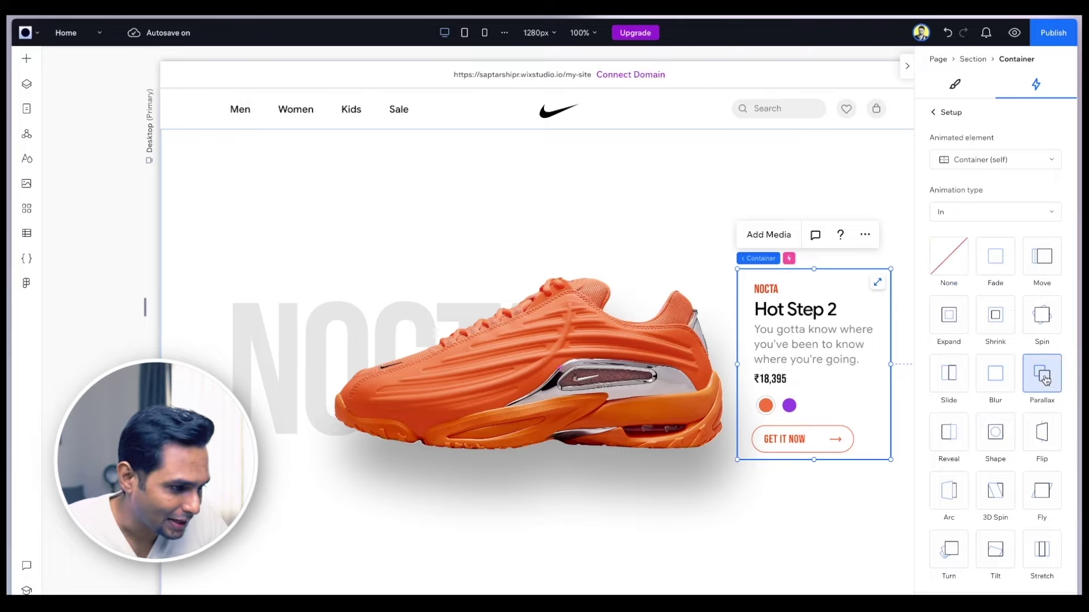
{"action": "left_click", "coordinate": [1045, 587]}
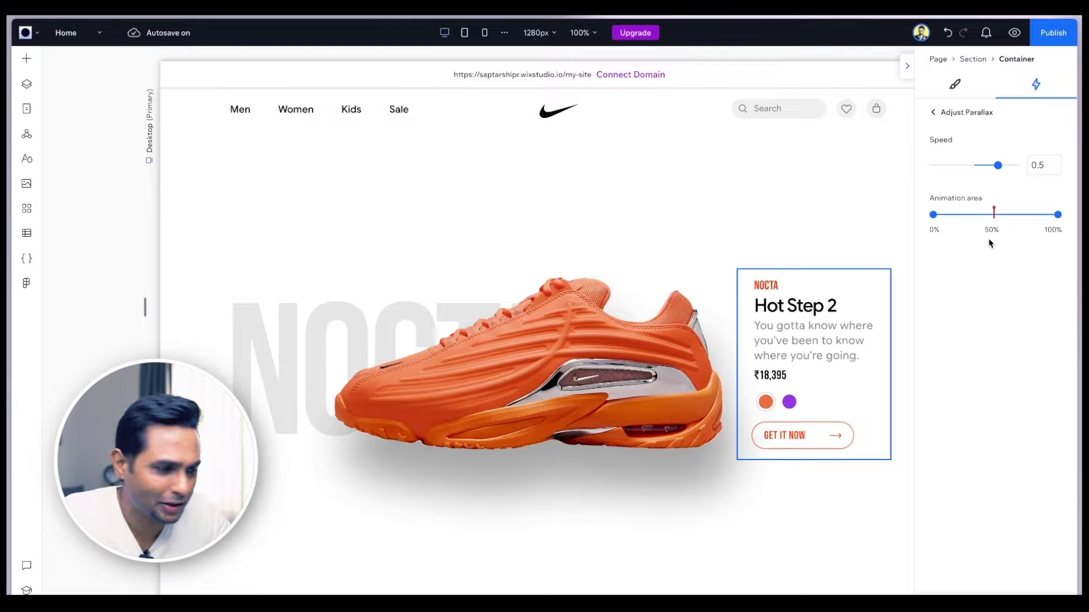
Step: Preview the page and scroll through it to examine the parallax of the product details container beside the sneaker
{"action": "left_click", "coordinate": [1014, 32]}
{"action": "scroll", "coordinate": [782, 453], "scroll_direction": "down", "scroll_amount": 3}
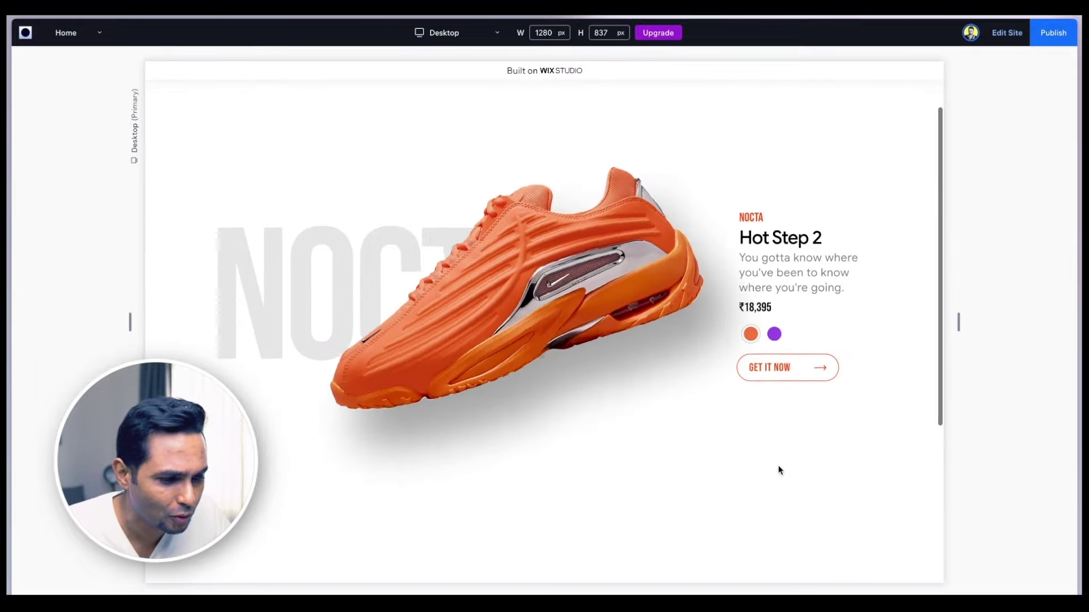
{"action": "scroll", "coordinate": [779, 470], "scroll_direction": "up", "scroll_amount": 3}
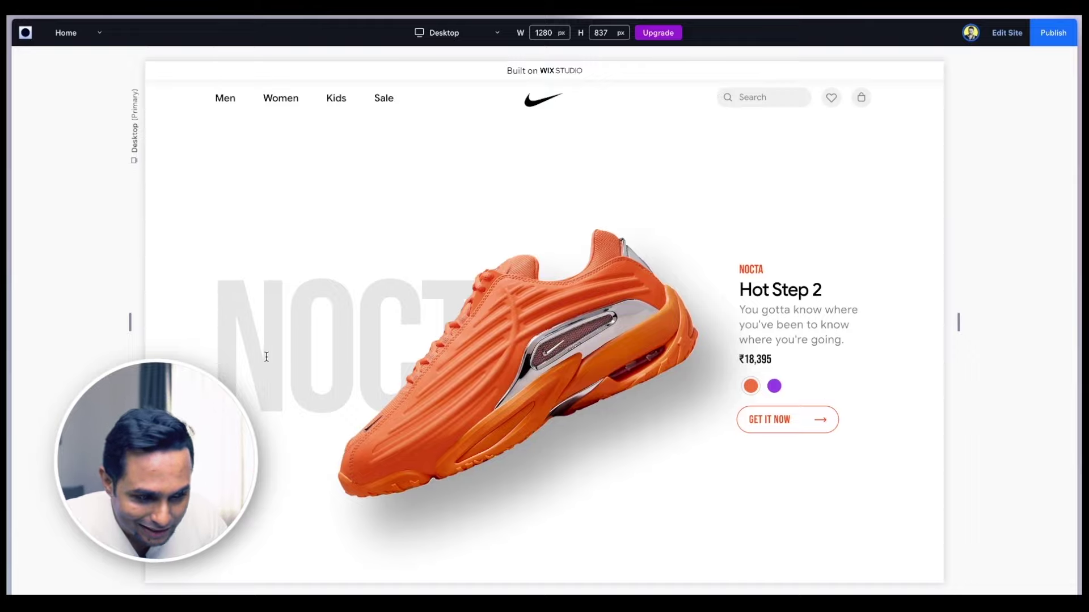
{"action": "scroll", "coordinate": [769, 408], "scroll_direction": "down", "scroll_amount": 3}
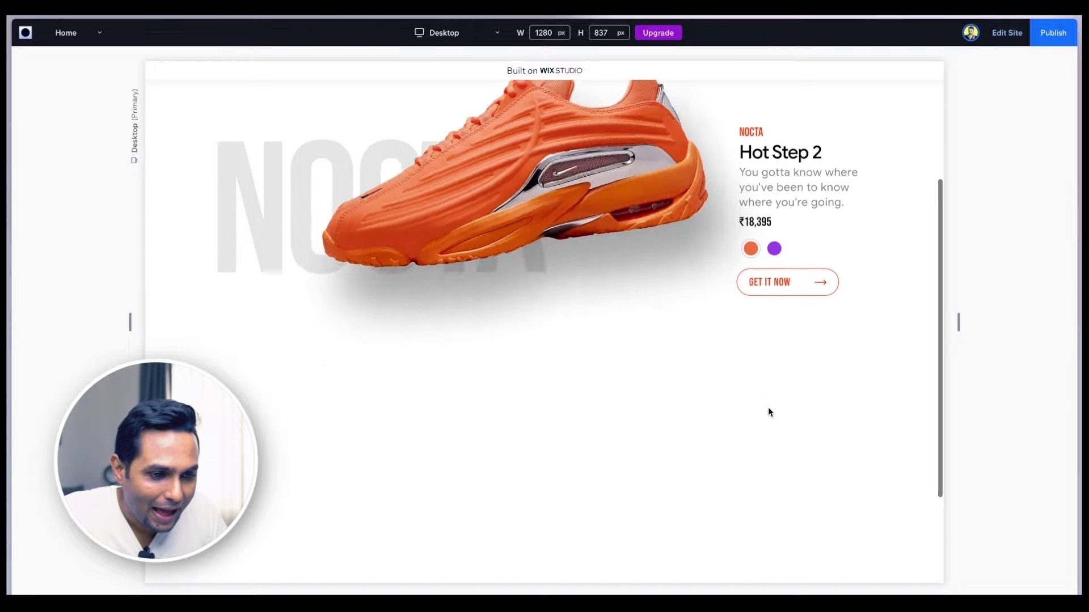
{"action": "scroll", "coordinate": [769, 408], "scroll_direction": "up", "scroll_amount": 2}
{"action": "scroll", "coordinate": [769, 411], "scroll_direction": "up", "scroll_amount": 1}
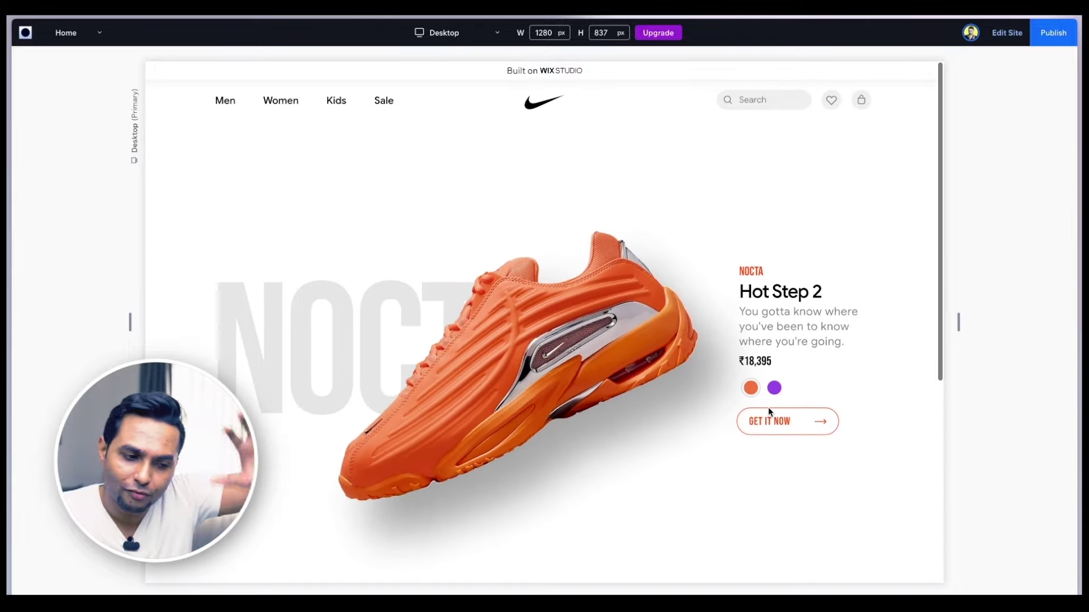
Step: Scroll the preview up and down to examine how the sneaker, NOCTA text and product details animate together, and return to editing
{"action": "scroll", "coordinate": [769, 411], "scroll_direction": "down", "scroll_amount": 3}
{"action": "scroll", "coordinate": [768, 411], "scroll_direction": "up", "scroll_amount": 2}
{"action": "scroll", "coordinate": [769, 411], "scroll_direction": "down", "scroll_amount": 2}
{"action": "scroll", "coordinate": [768, 411], "scroll_direction": "up", "scroll_amount": 2}
{"action": "scroll", "coordinate": [768, 411], "scroll_direction": "down", "scroll_amount": 3}
{"action": "scroll", "coordinate": [768, 411], "scroll_direction": "up", "scroll_amount": 3}
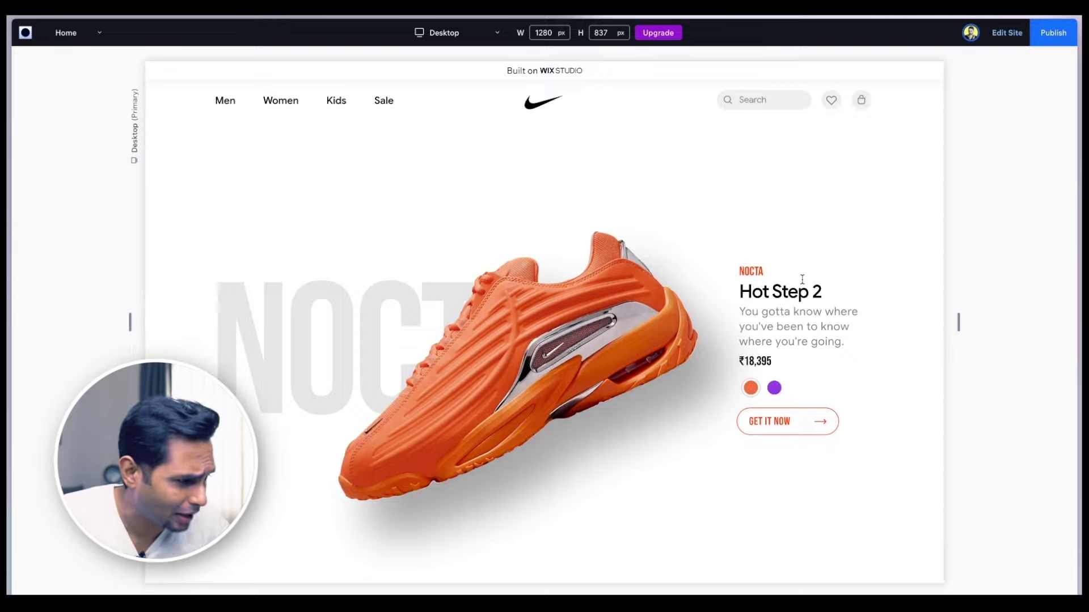
{"action": "left_click", "coordinate": [1010, 33]}
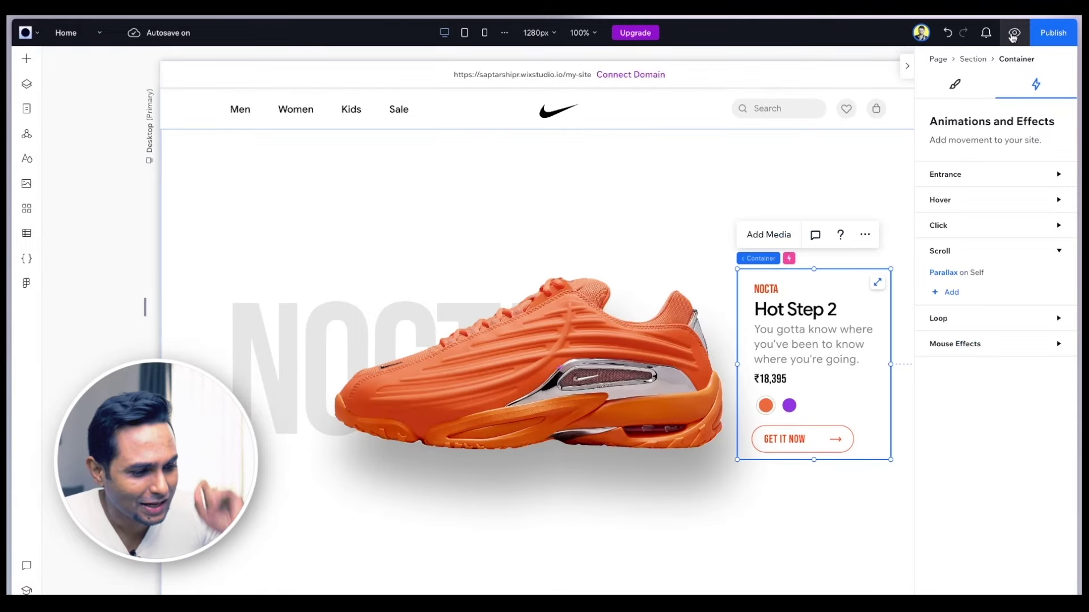
Step: Select the Header section in the layer structure and set its position type to Pinned
{"action": "left_click", "coordinate": [537, 203]}
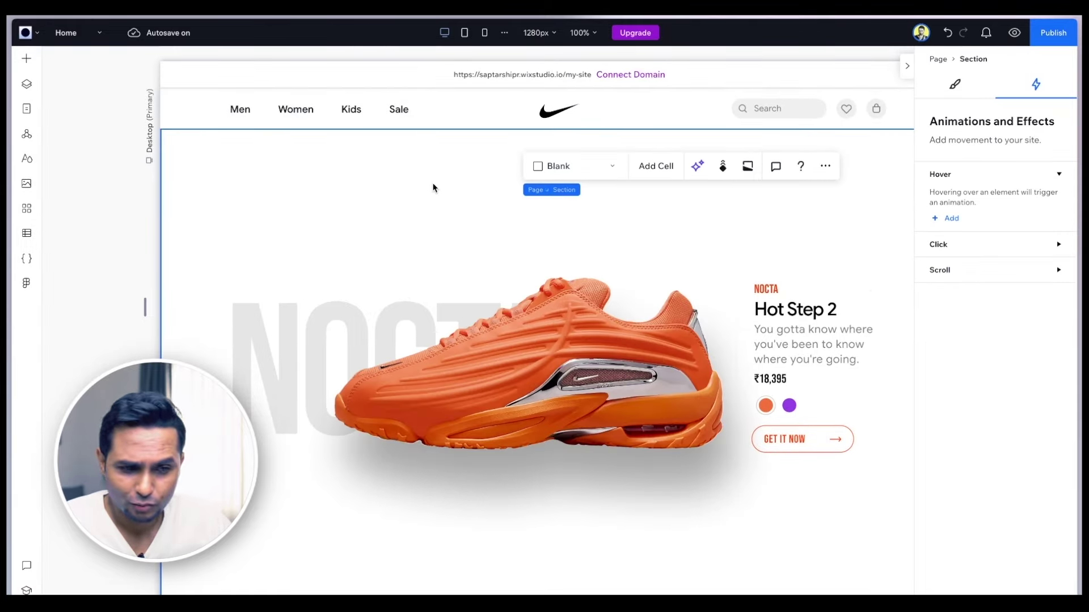
{"action": "left_click", "coordinate": [508, 139]}
{"action": "left_click", "coordinate": [26, 84]}
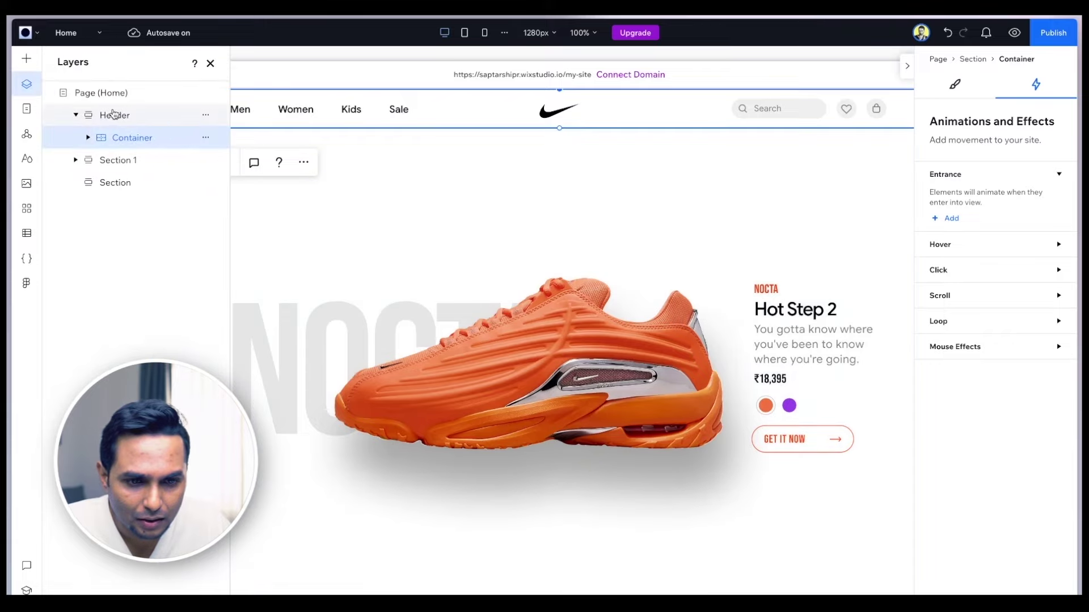
{"action": "left_click", "coordinate": [91, 118]}
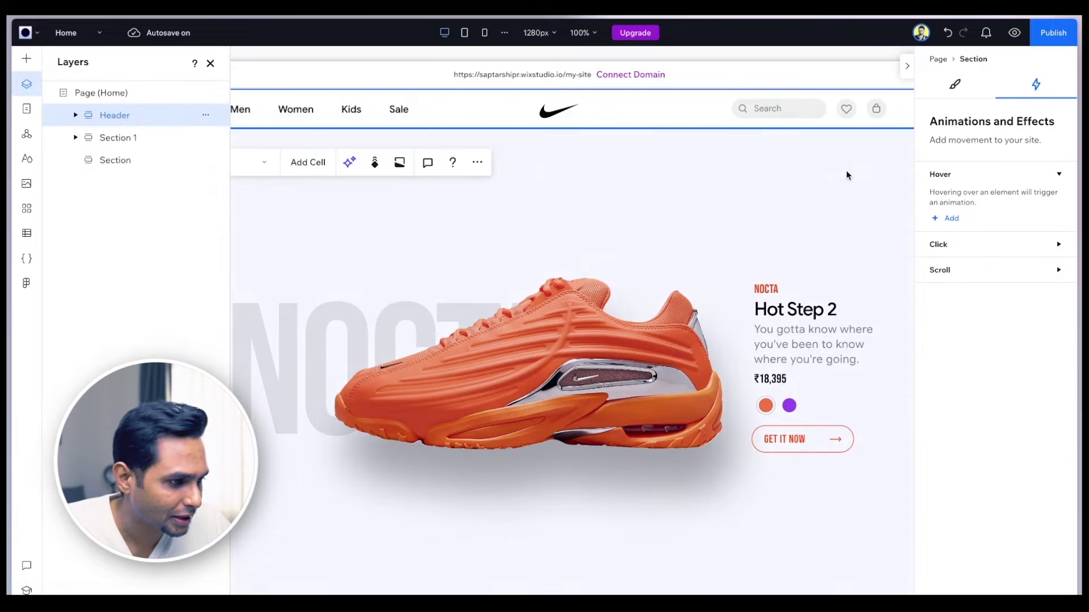
{"action": "left_click", "coordinate": [957, 85]}
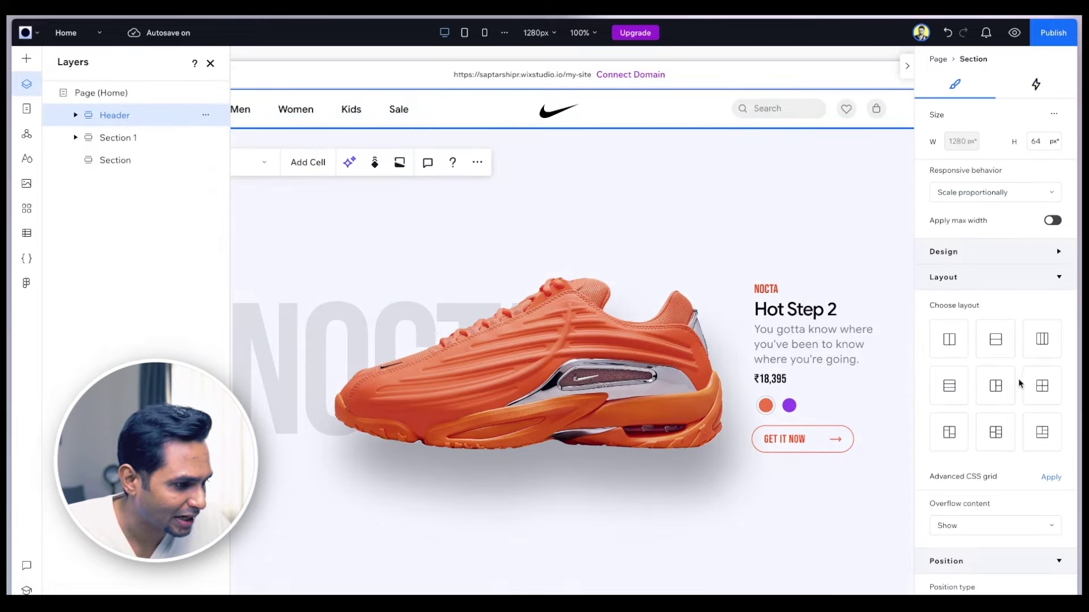
{"action": "scroll", "coordinate": [1017, 482], "scroll_direction": "down", "scroll_amount": 5}
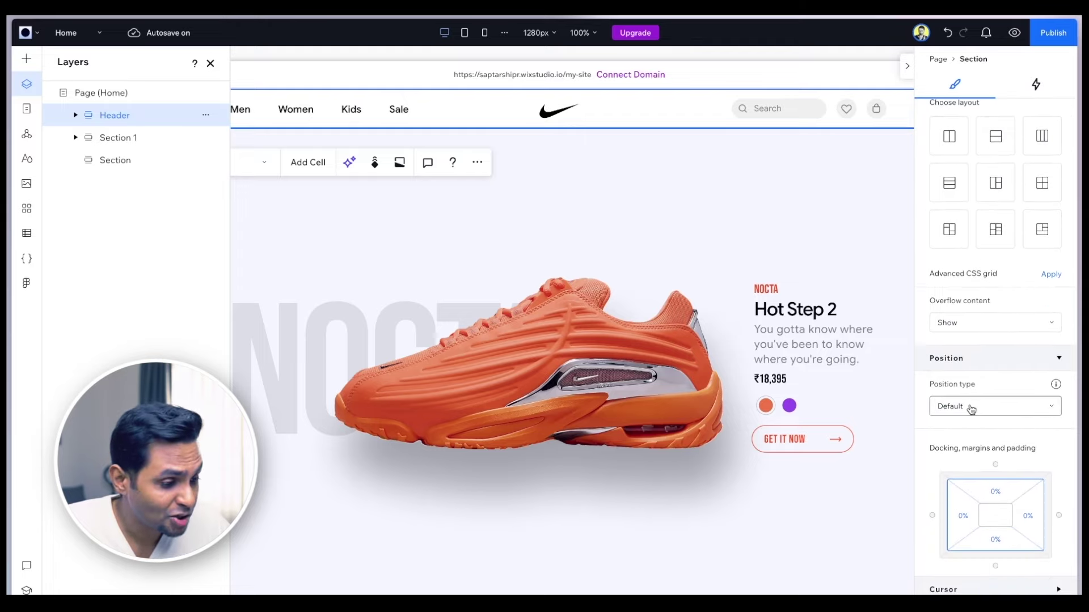
{"action": "left_click", "coordinate": [994, 412]}
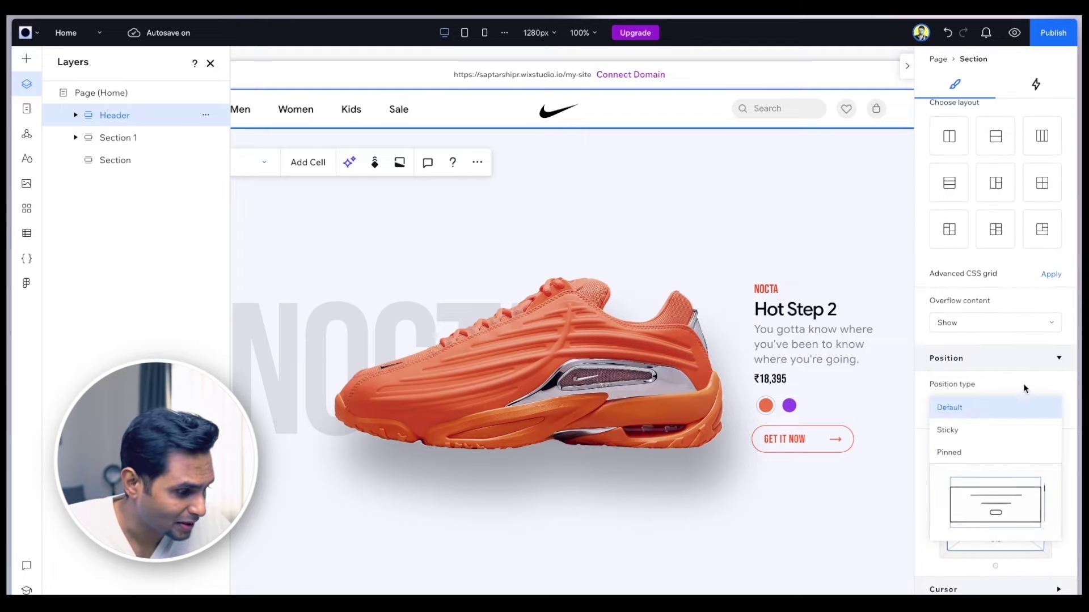
{"action": "left_click", "coordinate": [958, 454]}
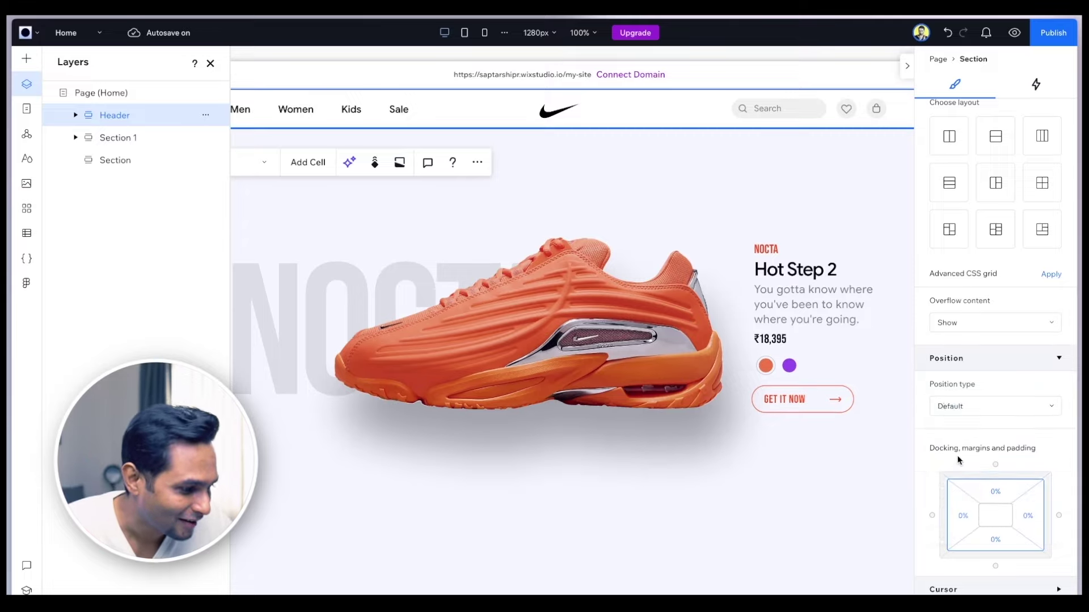
Step: Preview the page and scroll up and down to examine the pinned header over the sneaker section, and return to editing
{"action": "left_click", "coordinate": [1013, 34]}
{"action": "scroll", "coordinate": [716, 419], "scroll_direction": "down", "scroll_amount": 3}
{"action": "scroll", "coordinate": [717, 419], "scroll_direction": "up", "scroll_amount": 3}
{"action": "scroll", "coordinate": [716, 418], "scroll_direction": "down", "scroll_amount": 5}
{"action": "scroll", "coordinate": [716, 418], "scroll_direction": "up", "scroll_amount": 5}
{"action": "scroll", "coordinate": [716, 419], "scroll_direction": "down", "scroll_amount": 2}
{"action": "scroll", "coordinate": [718, 418], "scroll_direction": "up", "scroll_amount": 2}
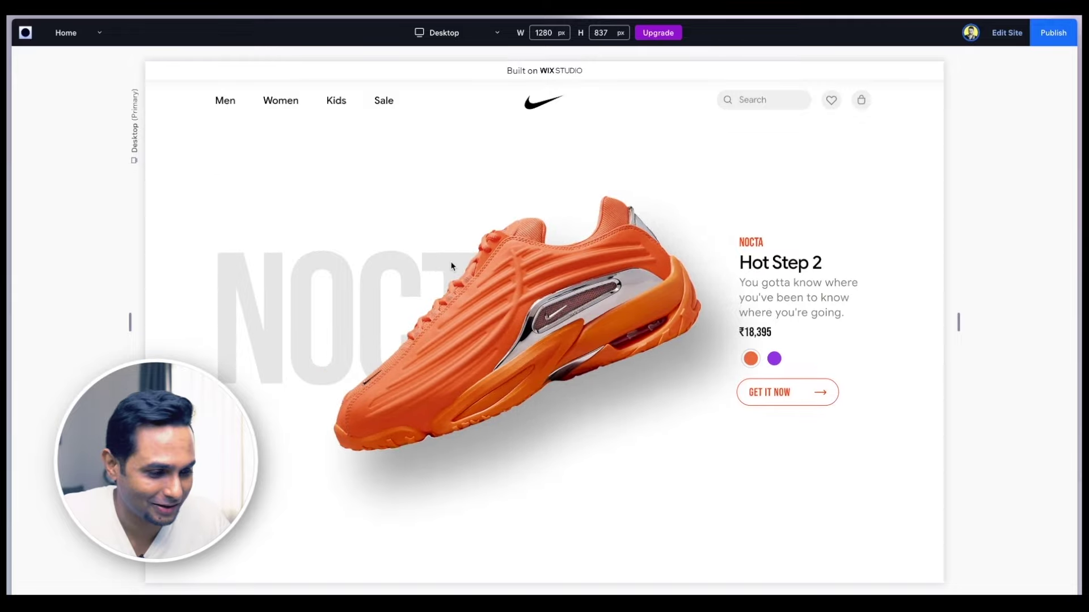
{"action": "scroll", "coordinate": [450, 264], "scroll_direction": "down", "scroll_amount": 5}
{"action": "scroll", "coordinate": [450, 264], "scroll_direction": "up", "scroll_amount": 5}
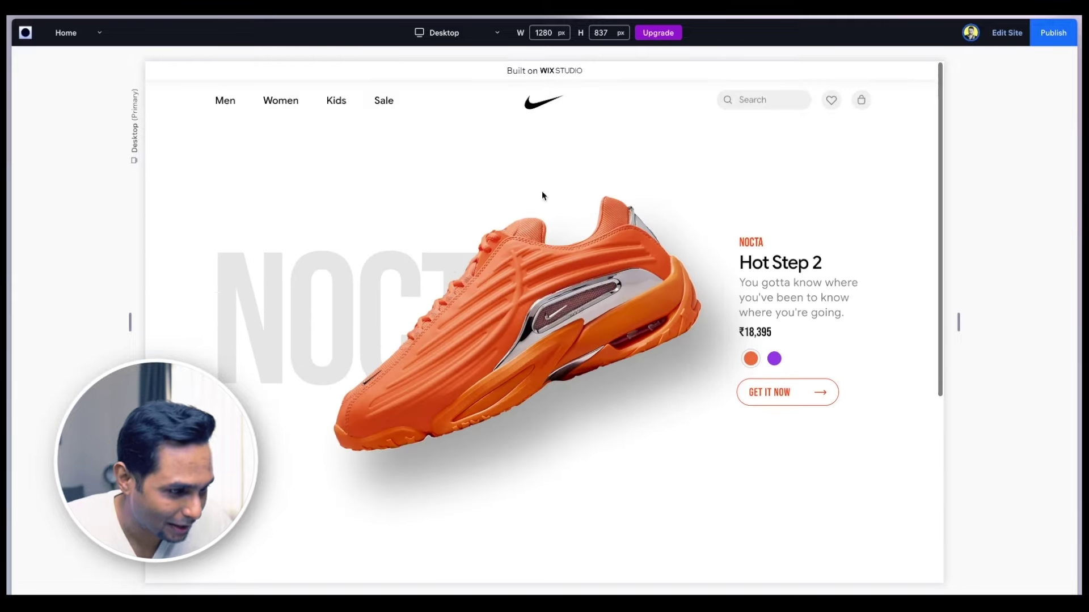
{"action": "left_click", "coordinate": [1005, 34]}
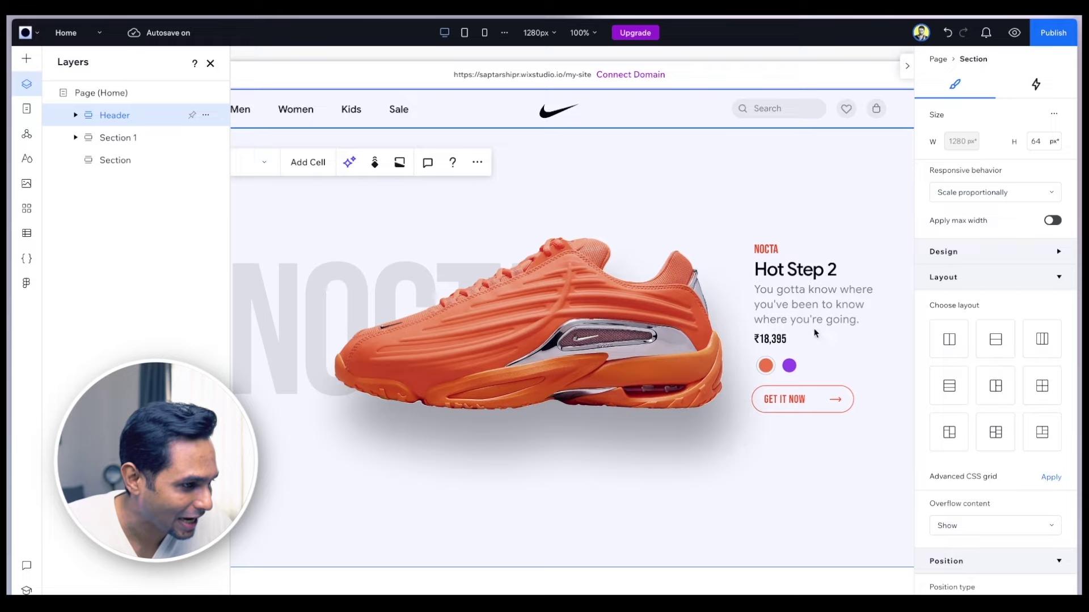
Step: Duplicate the Section 1 product section and rename the copy as Section 2
{"action": "left_click", "coordinate": [113, 137]}
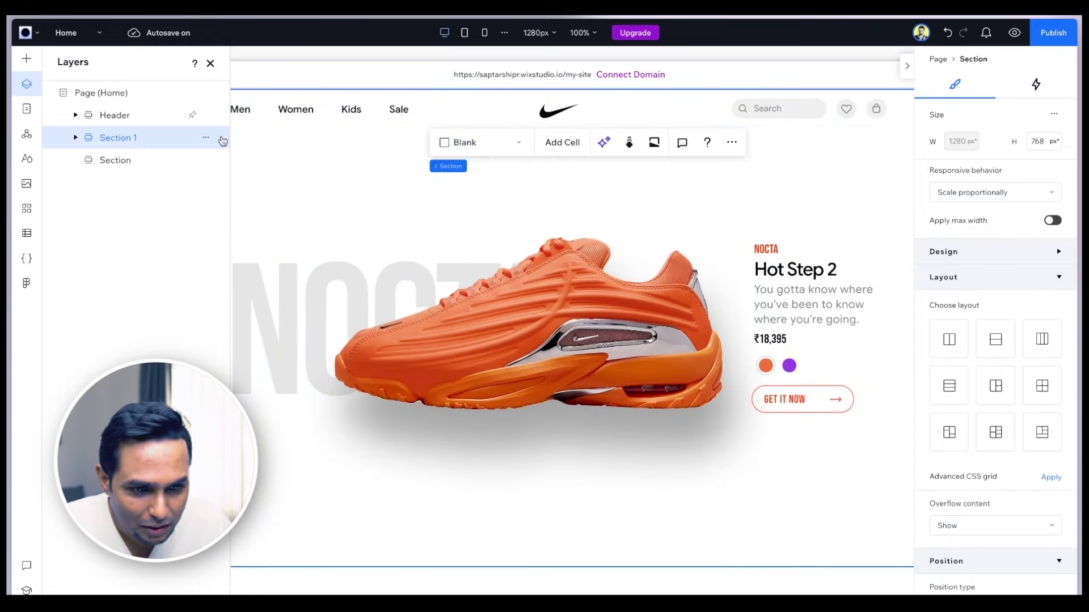
{"action": "left_click", "coordinate": [905, 68]}
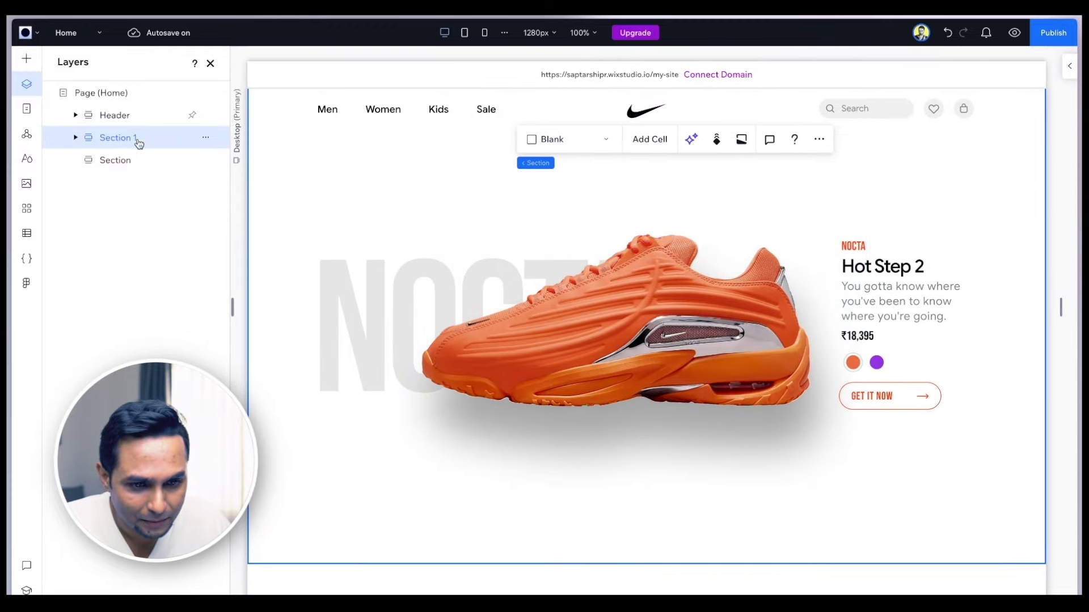
{"action": "key", "text": "Up"}
{"action": "left_click", "coordinate": [118, 140]}
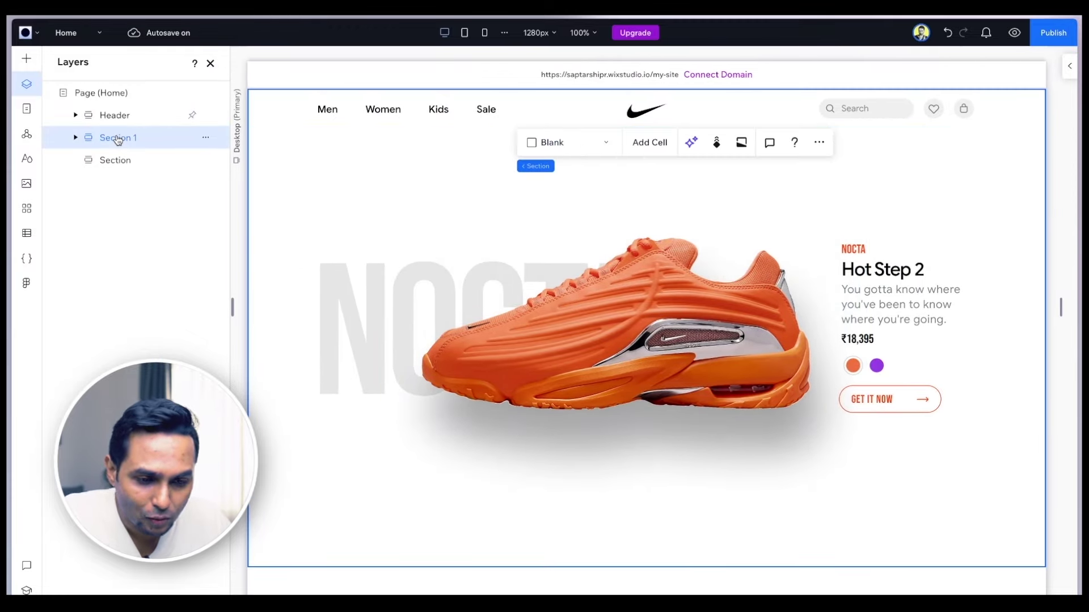
{"action": "key", "text": "ctrl+d"}
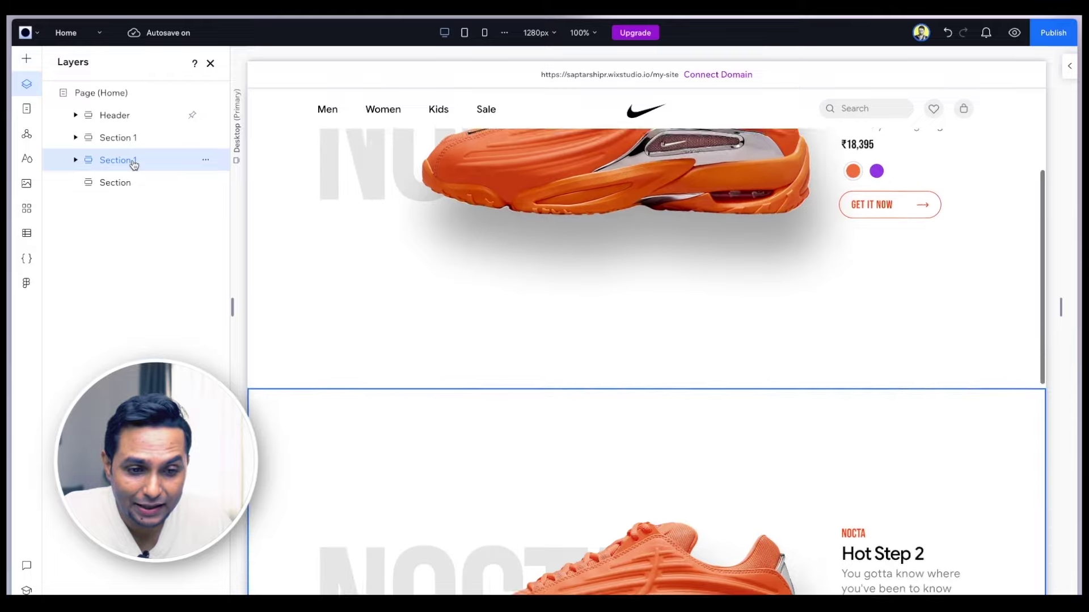
{"action": "double_click", "coordinate": [133, 162]}
{"action": "type", "text": "Section 2"}
{"action": "key", "text": "Return"}
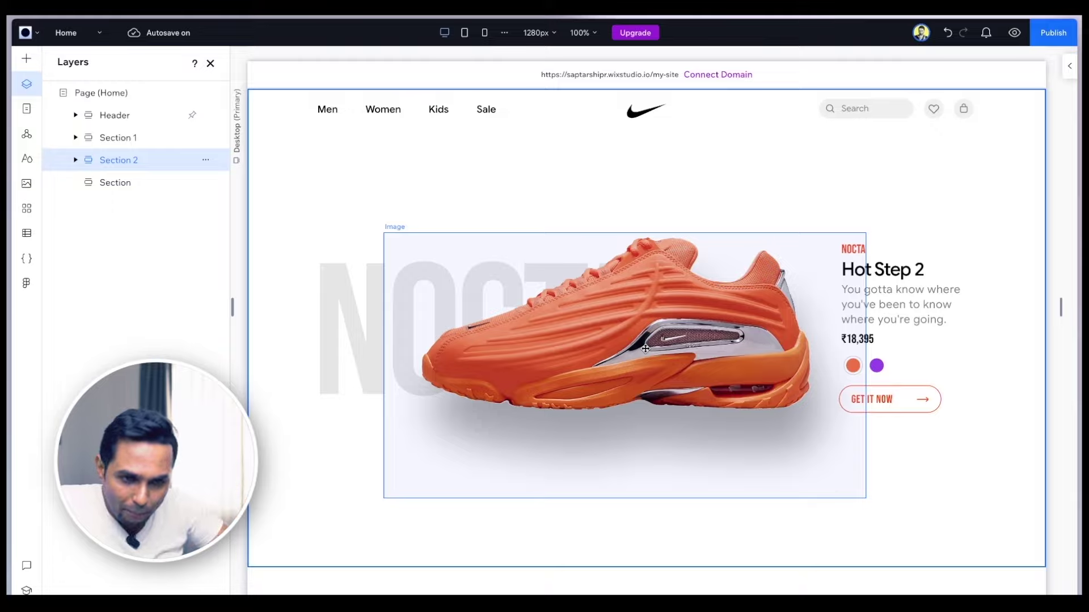
Step: Duplicate Section 2 and rename the copy as Section 3
{"action": "left_click", "coordinate": [144, 145]}
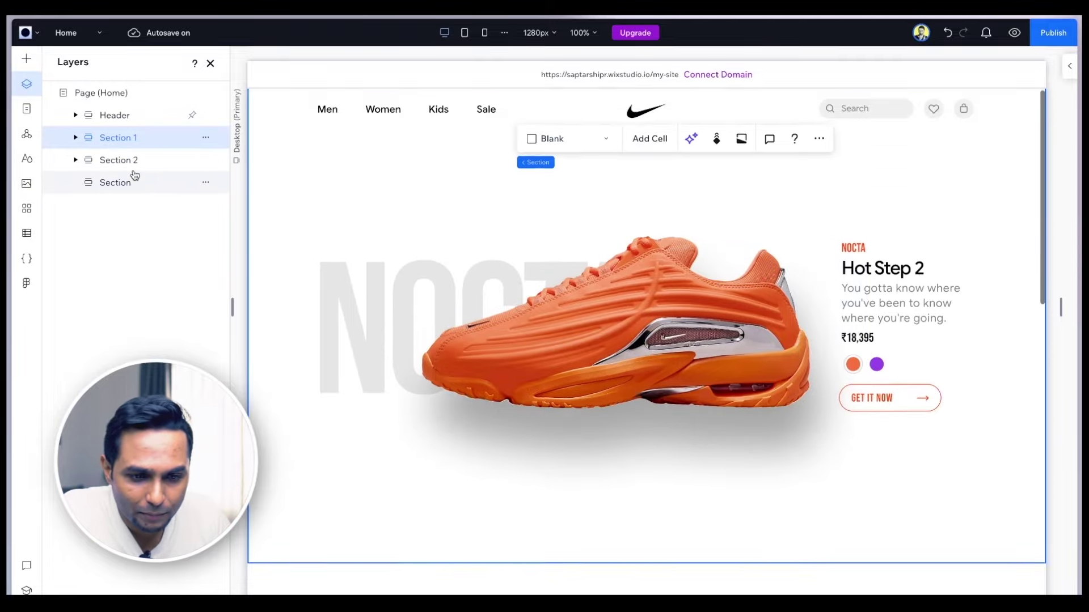
{"action": "left_click", "coordinate": [134, 177]}
{"action": "left_click", "coordinate": [135, 161]}
{"action": "key", "text": "ctrl+d"}
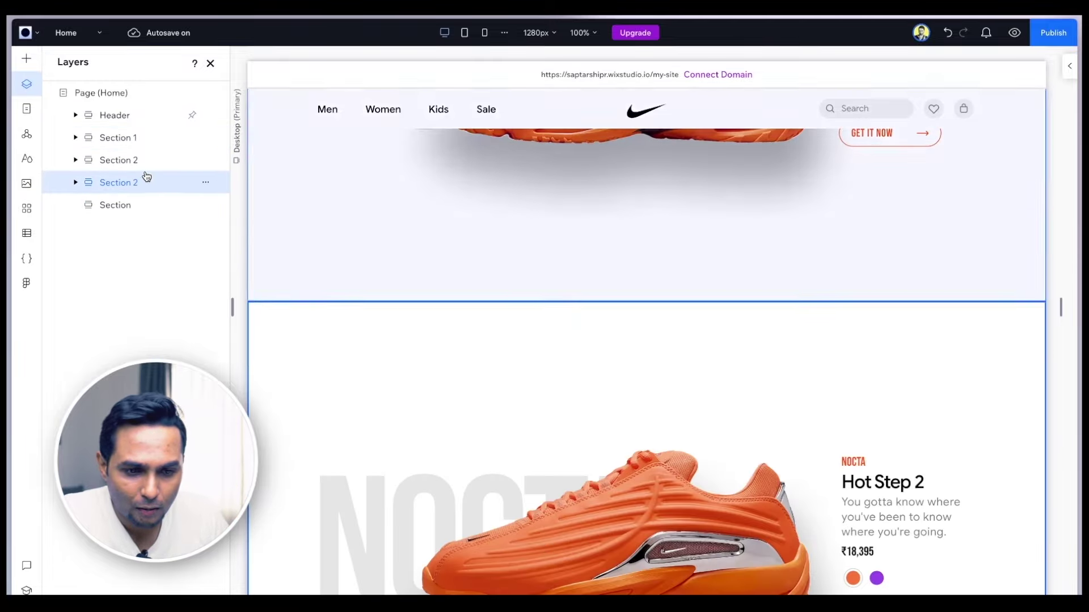
{"action": "double_click", "coordinate": [134, 184]}
{"action": "type", "text": "3"}
{"action": "key", "text": "Return"}
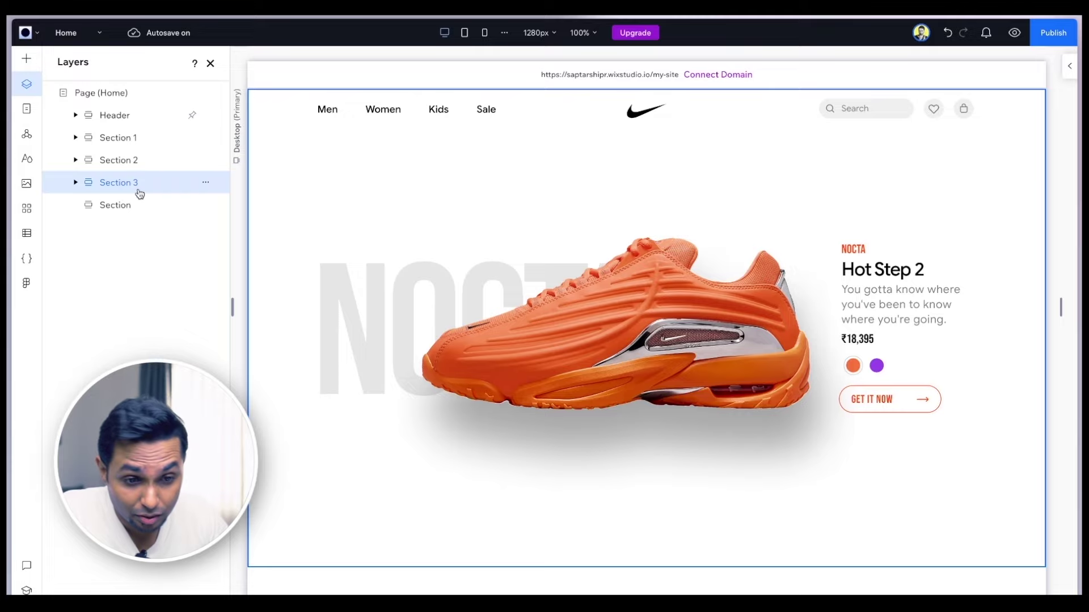
Step: Duplicate Section 3 and rename the copy as Section 4
{"action": "key", "text": "ctrl+d"}
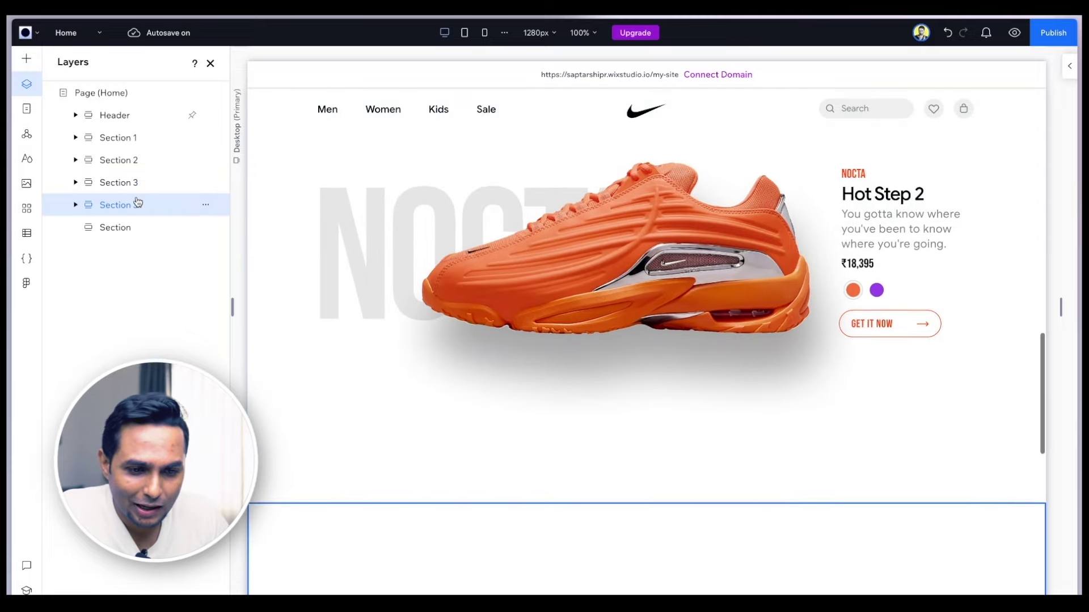
{"action": "double_click", "coordinate": [141, 206]}
{"action": "left_click", "coordinate": [143, 205]}
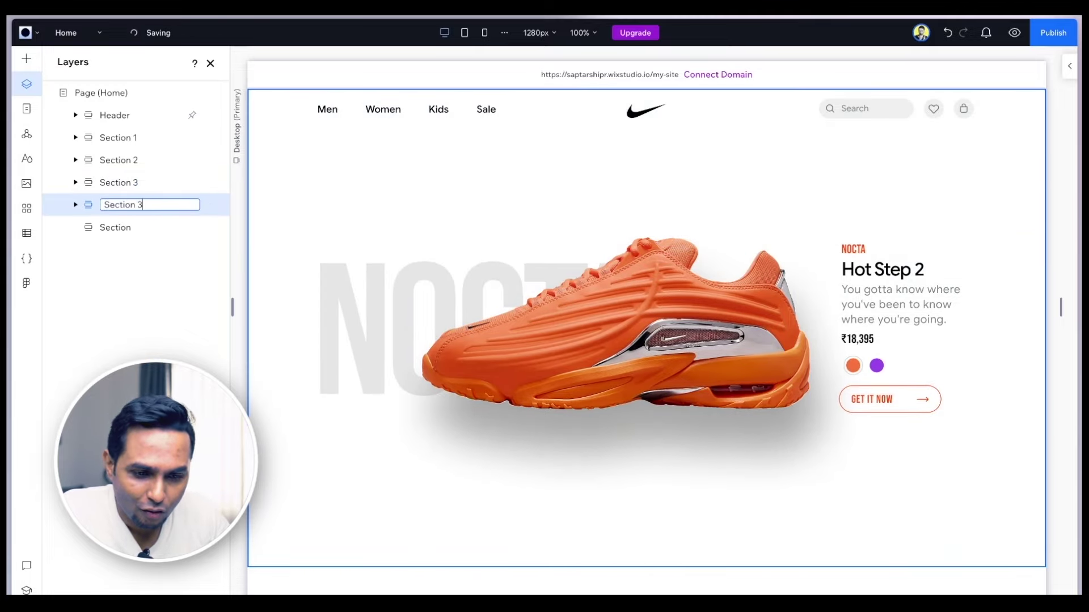
{"action": "type", "text": "4"}
{"action": "key", "text": "Return"}
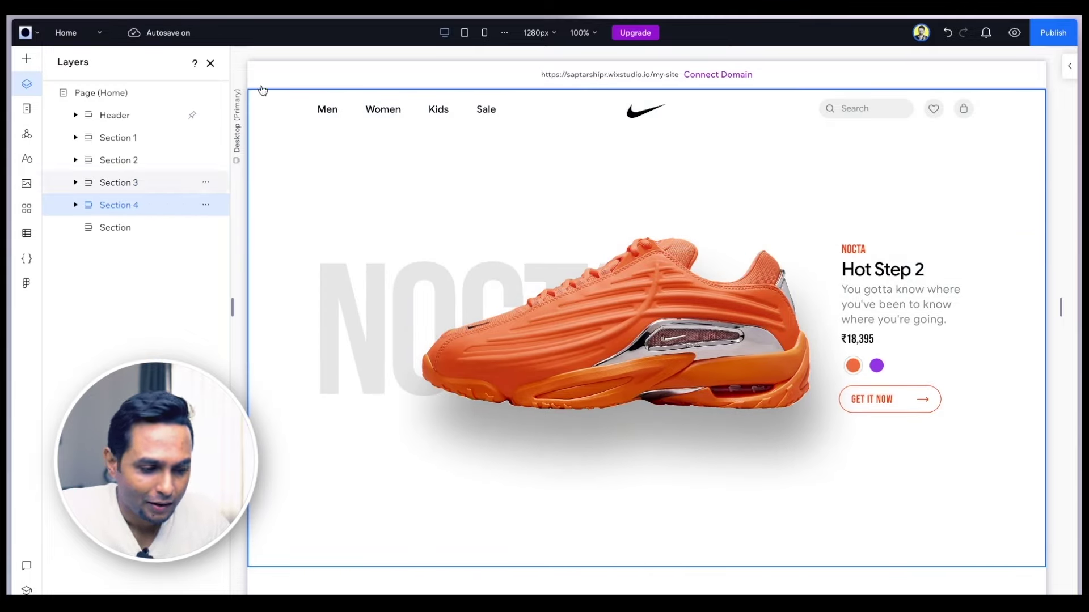
Step: Preview the page and scroll through the four product sections to examine their spin and parallax animations, and return to editing
{"action": "left_click", "coordinate": [1014, 31]}
{"action": "scroll", "coordinate": [815, 429], "scroll_direction": "down", "scroll_amount": 10}
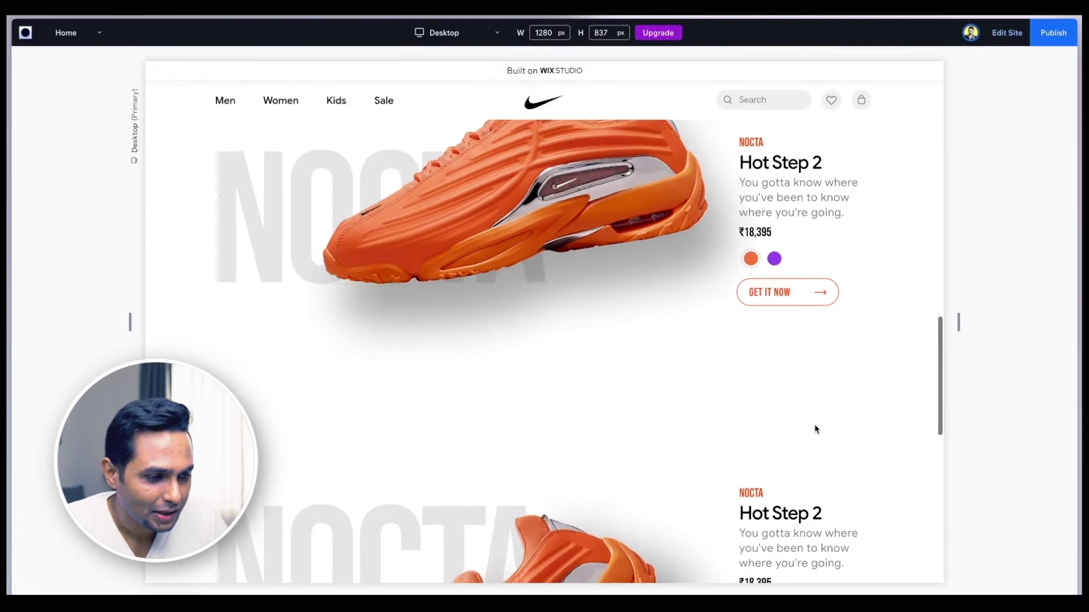
{"action": "scroll", "coordinate": [815, 429], "scroll_direction": "up", "scroll_amount": 10}
{"action": "scroll", "coordinate": [815, 427], "scroll_direction": "down", "scroll_amount": 5}
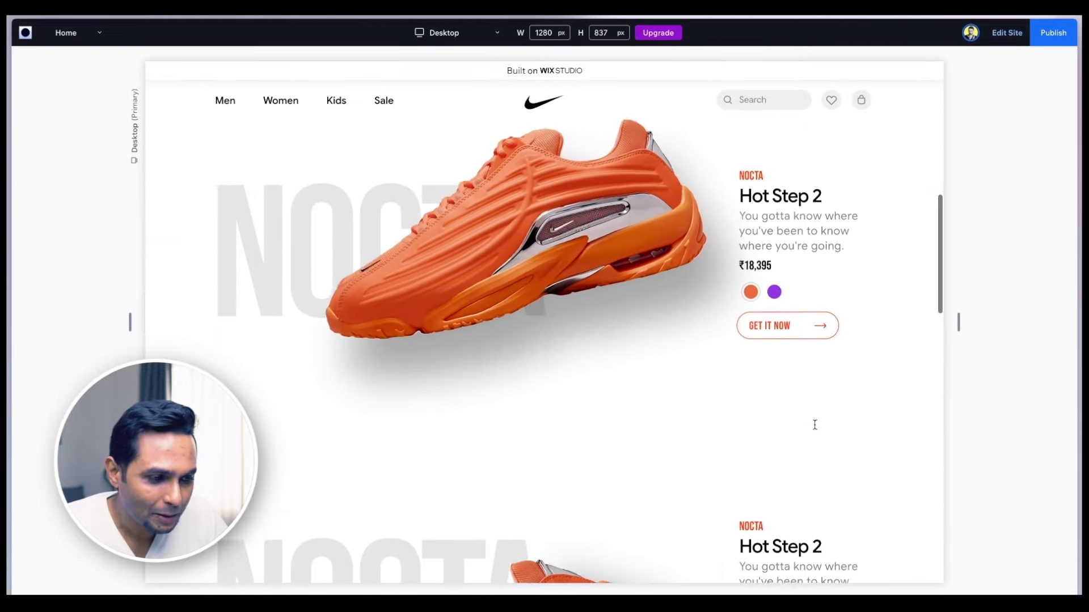
{"action": "scroll", "coordinate": [815, 426], "scroll_direction": "down", "scroll_amount": 6}
{"action": "scroll", "coordinate": [815, 429], "scroll_direction": "up", "scroll_amount": 3}
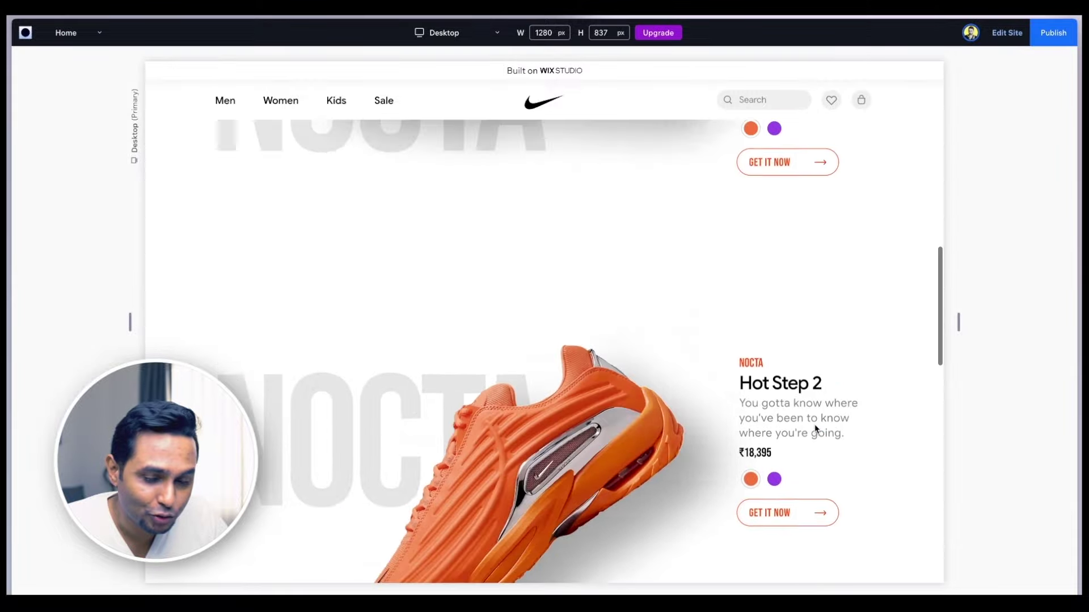
{"action": "scroll", "coordinate": [815, 430], "scroll_direction": "up", "scroll_amount": 1}
{"action": "scroll", "coordinate": [815, 429], "scroll_direction": "down", "scroll_amount": 5}
{"action": "scroll", "coordinate": [815, 429], "scroll_direction": "up", "scroll_amount": 8}
{"action": "scroll", "coordinate": [815, 429], "scroll_direction": "up", "scroll_amount": 2}
{"action": "scroll", "coordinate": [815, 430], "scroll_direction": "down", "scroll_amount": 5}
{"action": "scroll", "coordinate": [815, 429], "scroll_direction": "up", "scroll_amount": 2}
{"action": "scroll", "coordinate": [815, 429], "scroll_direction": "down", "scroll_amount": 7}
{"action": "scroll", "coordinate": [815, 430], "scroll_direction": "up", "scroll_amount": 1}
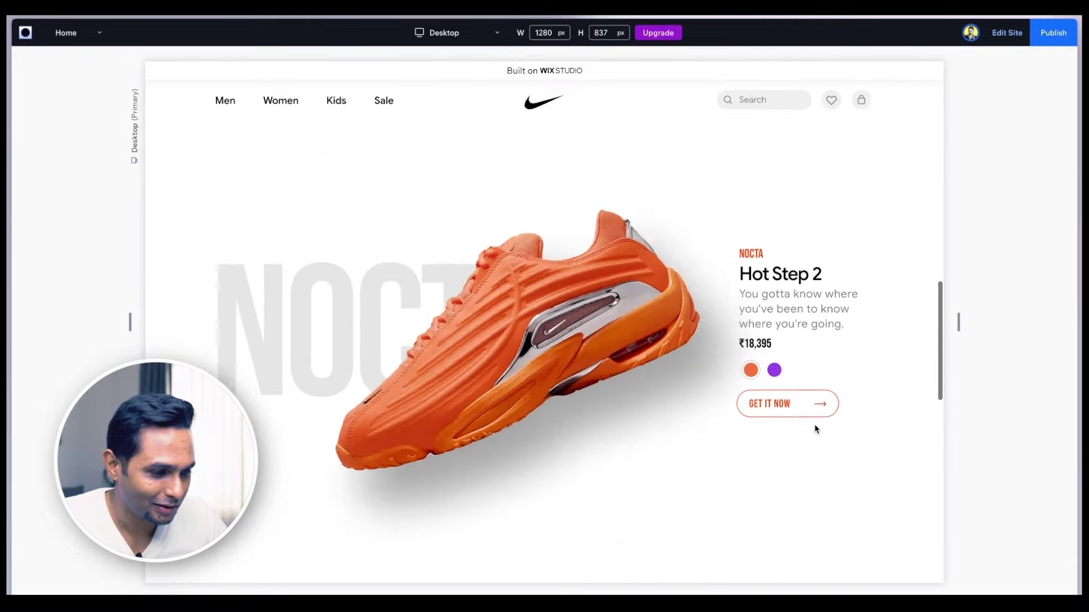
{"action": "scroll", "coordinate": [815, 429], "scroll_direction": "down", "scroll_amount": 2}
{"action": "scroll", "coordinate": [815, 429], "scroll_direction": "up", "scroll_amount": 2}
{"action": "scroll", "coordinate": [815, 429], "scroll_direction": "down", "scroll_amount": 4}
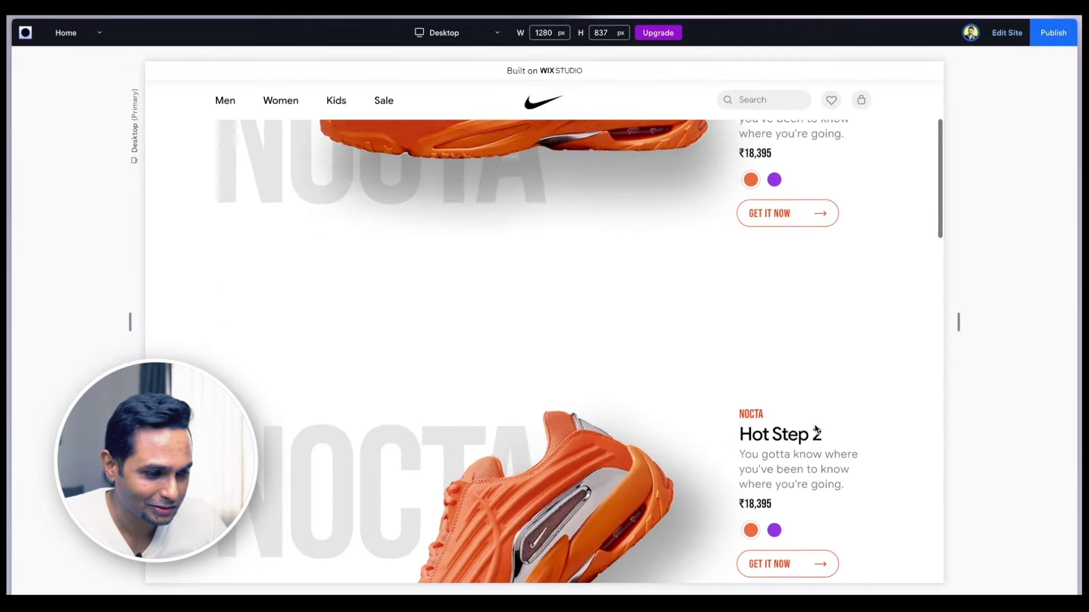
{"action": "scroll", "coordinate": [815, 429], "scroll_direction": "down", "scroll_amount": 3}
{"action": "left_click", "coordinate": [1006, 32]}
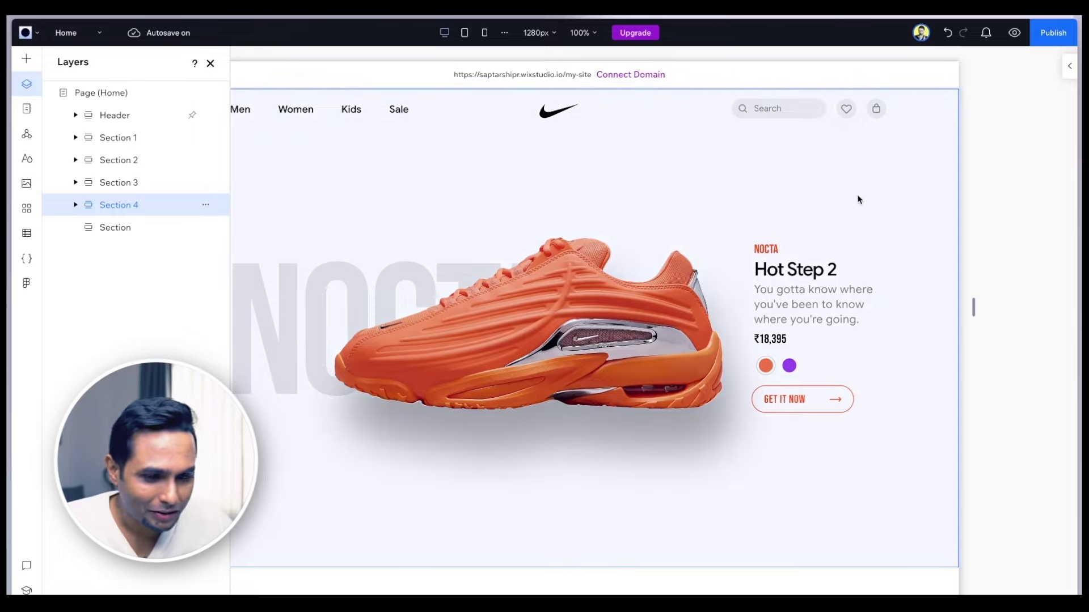
Step: Replace the orange sneaker image in Section 2 with Shoe 2.png from the site files
{"action": "left_click", "coordinate": [119, 137]}
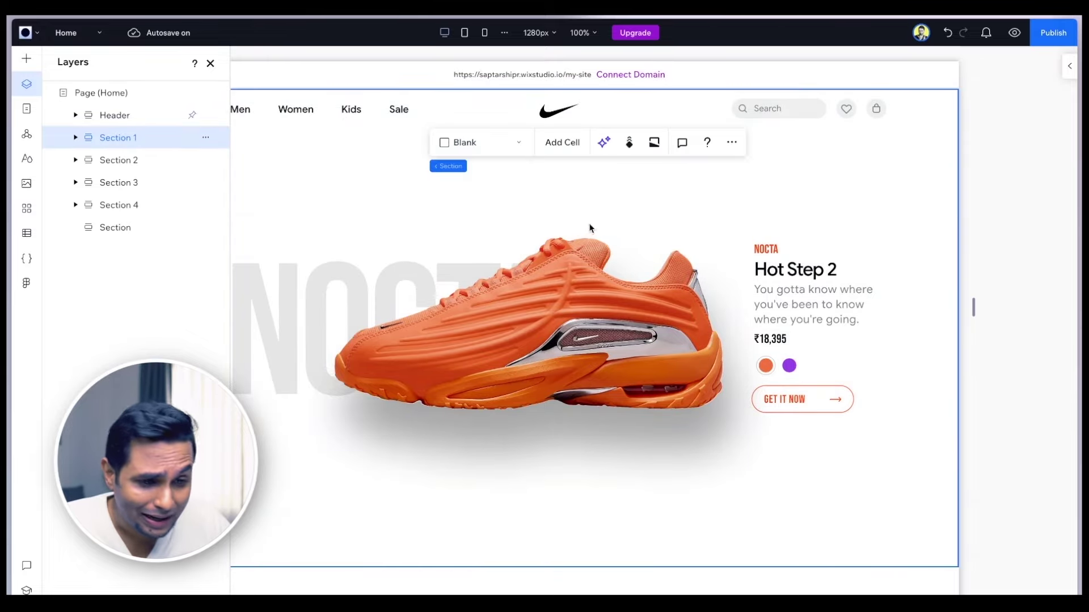
{"action": "scroll", "coordinate": [279, 152], "scroll_direction": "left", "scroll_amount": 3}
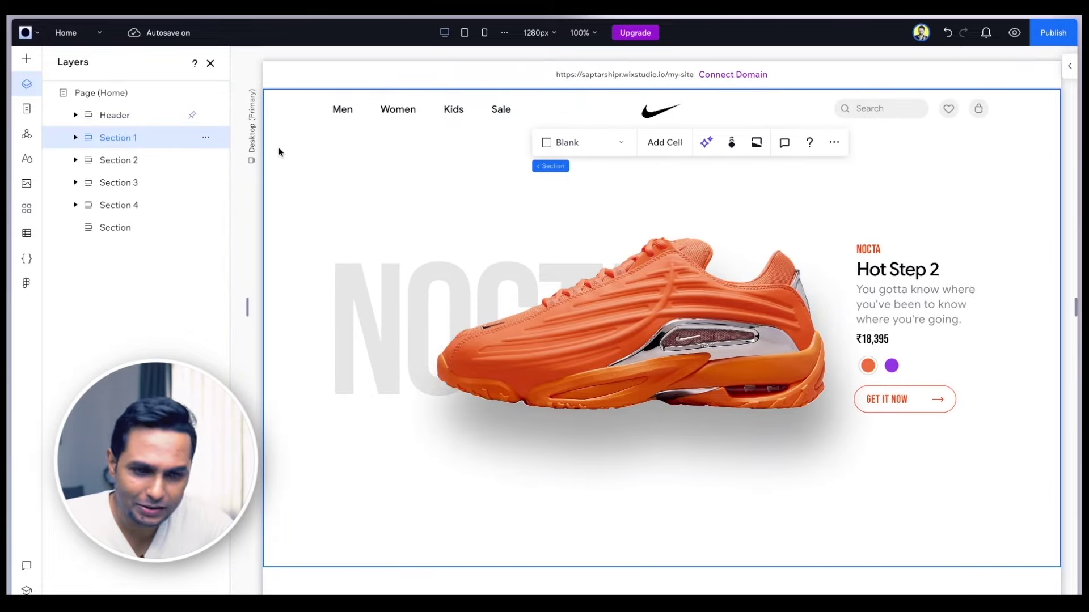
{"action": "left_click", "coordinate": [124, 161]}
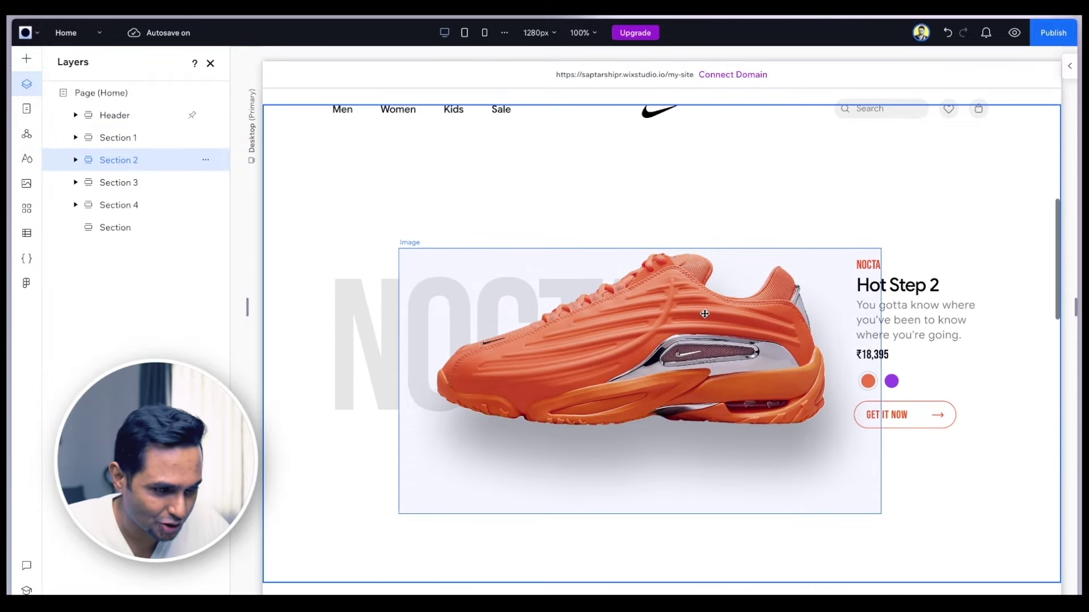
{"action": "left_click", "coordinate": [634, 336]}
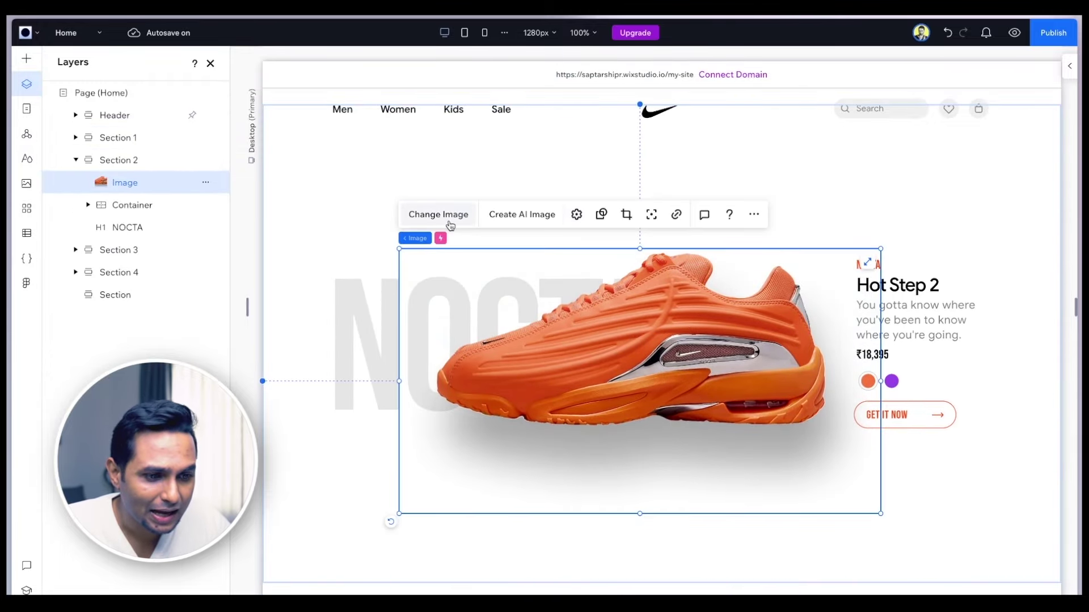
{"action": "left_click", "coordinate": [446, 221]}
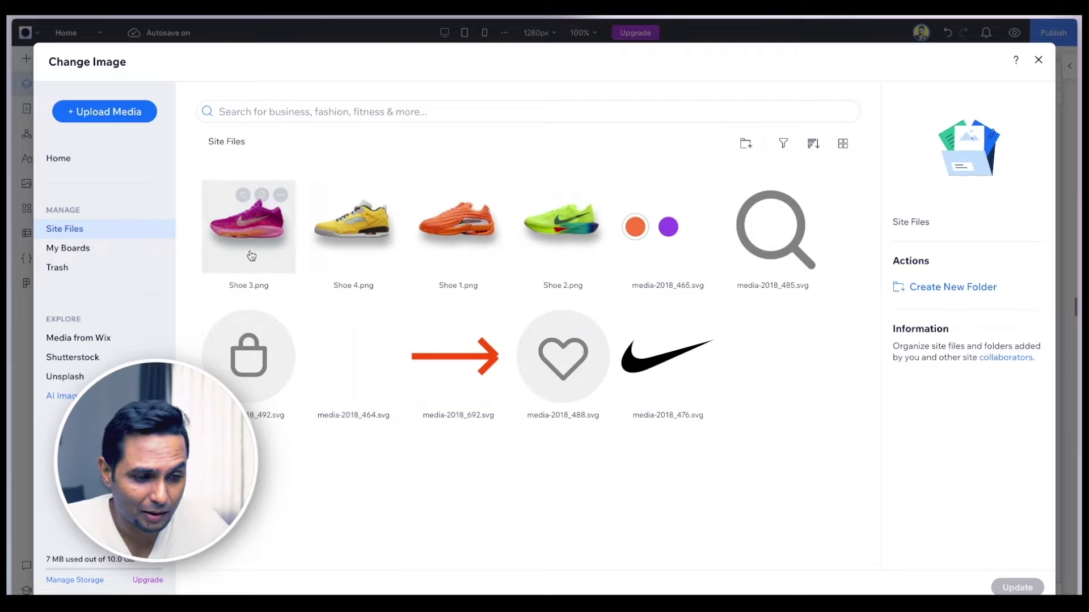
{"action": "left_click", "coordinate": [558, 245]}
{"action": "left_click", "coordinate": [1017, 587]}
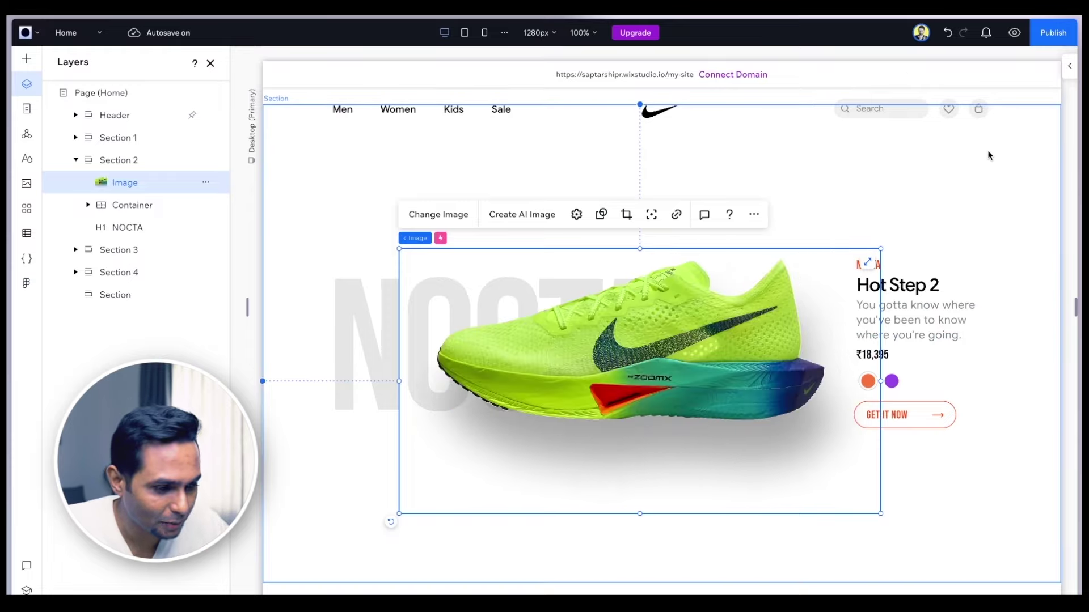
Step: Replace the orange sneaker image in Section 3 with the pink shoe from the site files
{"action": "scroll", "coordinate": [884, 326], "scroll_direction": "down", "scroll_amount": 2}
{"action": "scroll", "coordinate": [884, 326], "scroll_direction": "down", "scroll_amount": 2}
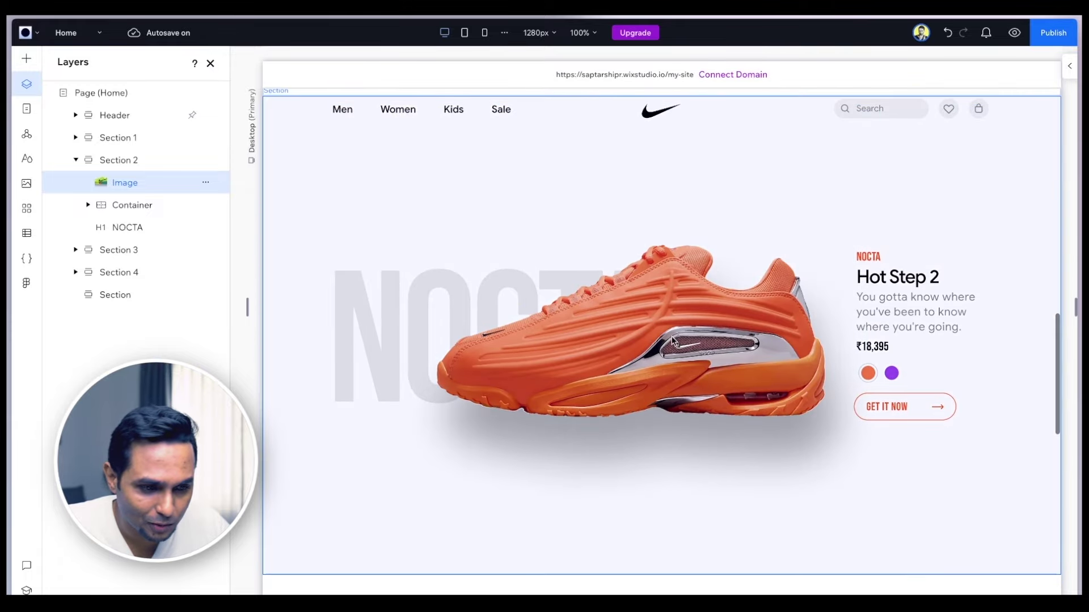
{"action": "left_click", "coordinate": [879, 318]}
{"action": "left_click", "coordinate": [586, 358]}
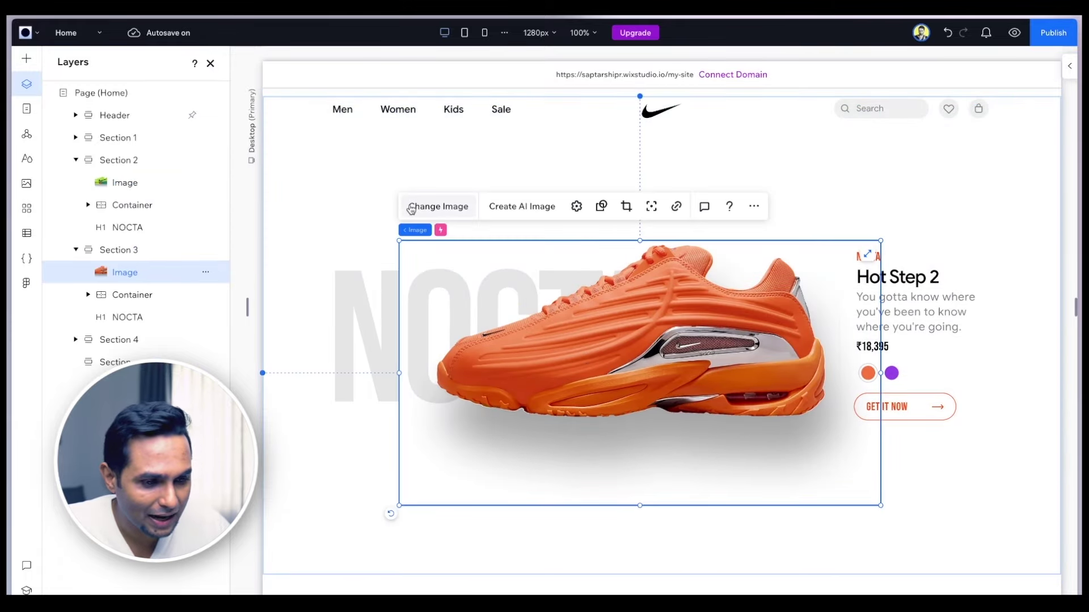
{"action": "left_click", "coordinate": [414, 209]}
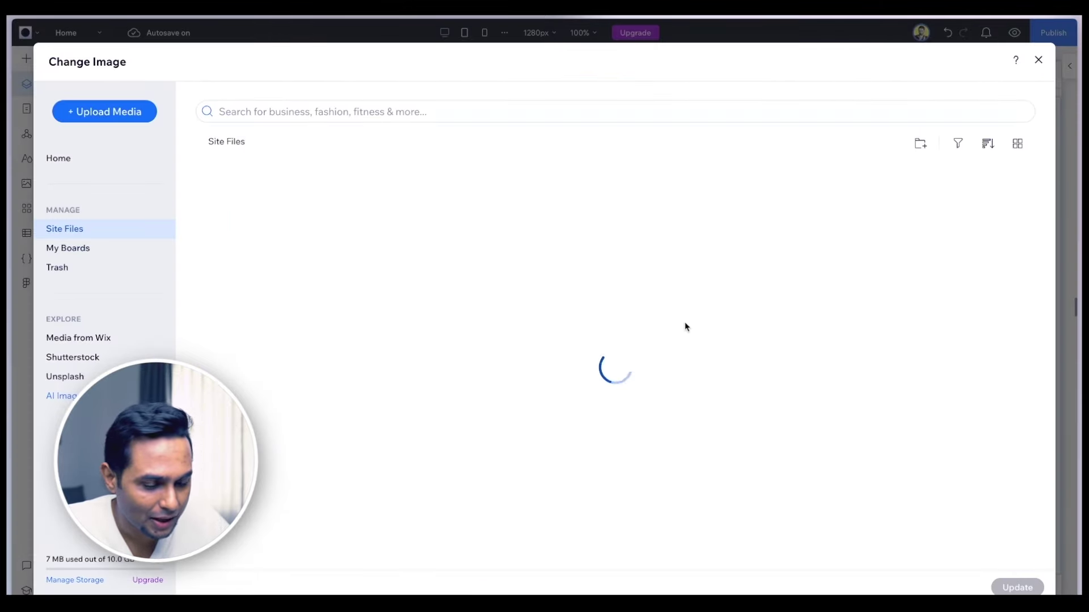
{"action": "double_click", "coordinate": [249, 227]}
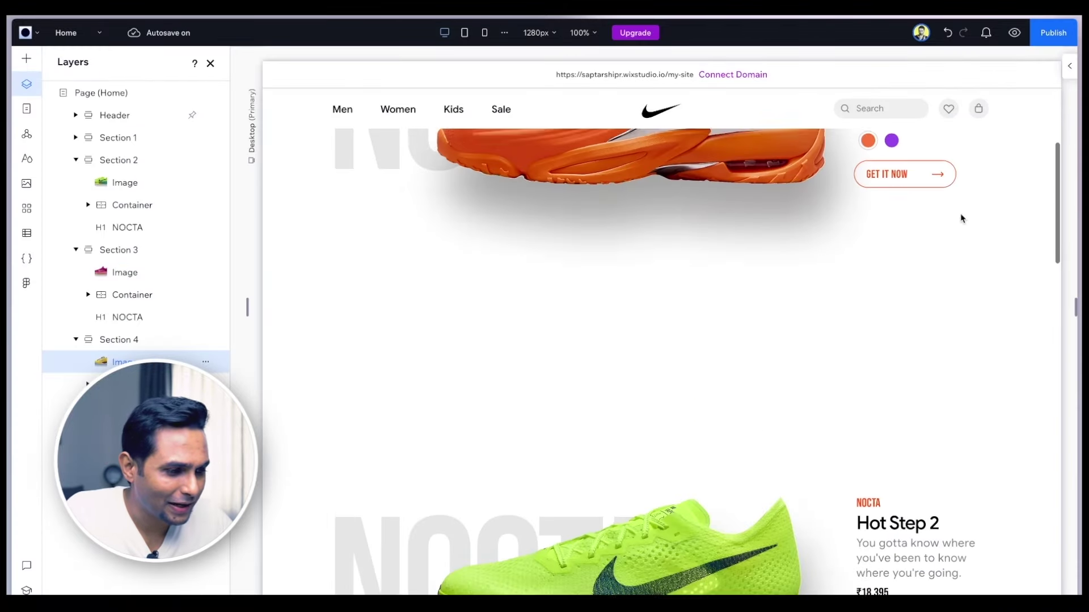
Step: Replace the large NOCTA background heading in Section 2 with the site owner's shortened first name
{"action": "left_click", "coordinate": [896, 276]}
{"action": "left_click", "coordinate": [896, 277]}
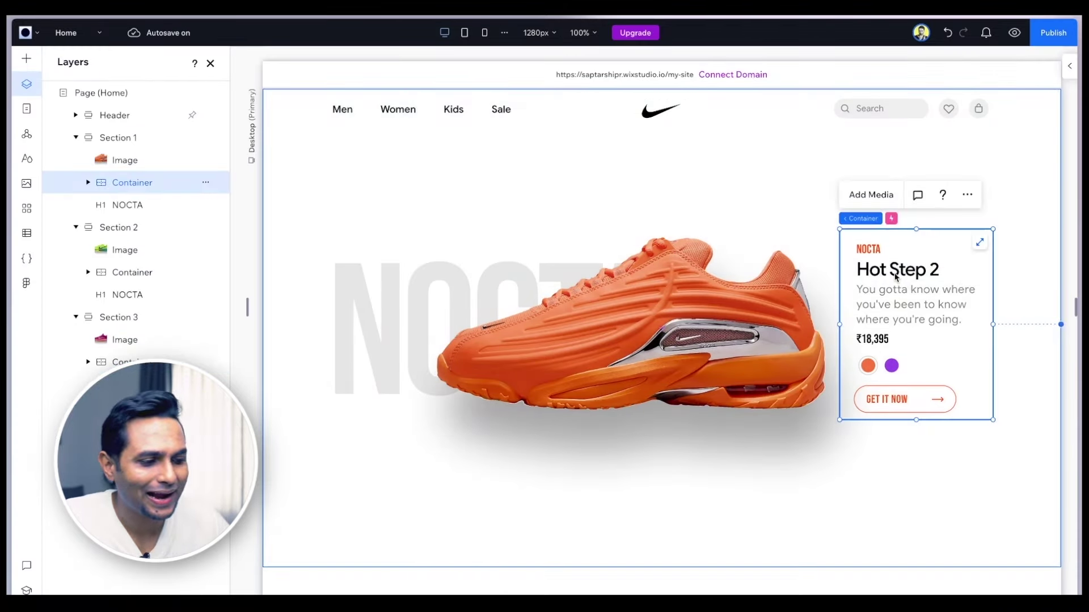
{"action": "left_click", "coordinate": [384, 331]}
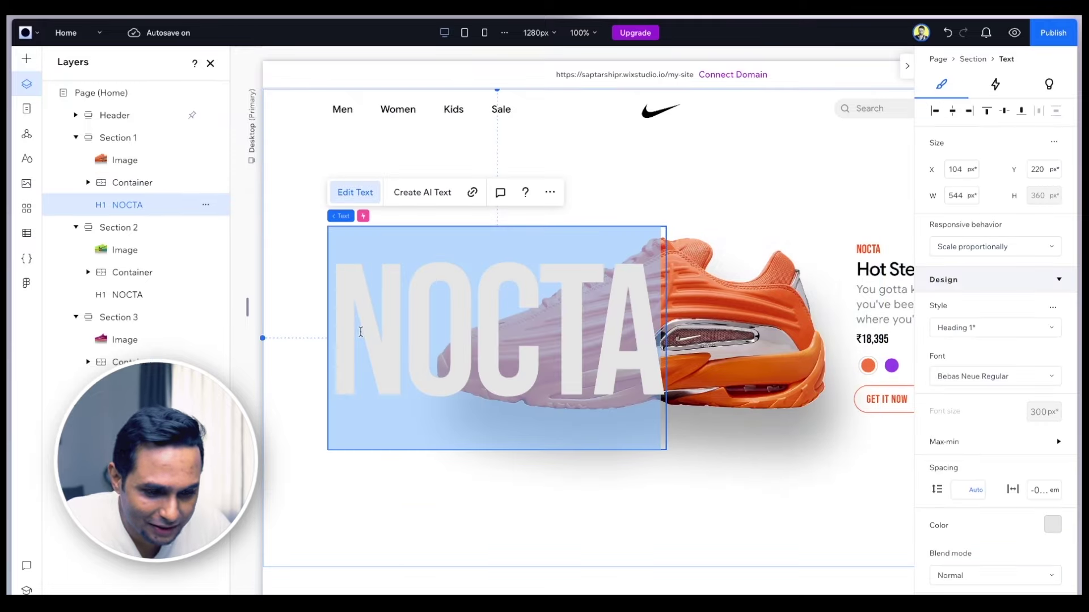
{"action": "scroll", "coordinate": [548, 466], "scroll_direction": "down", "scroll_amount": 5}
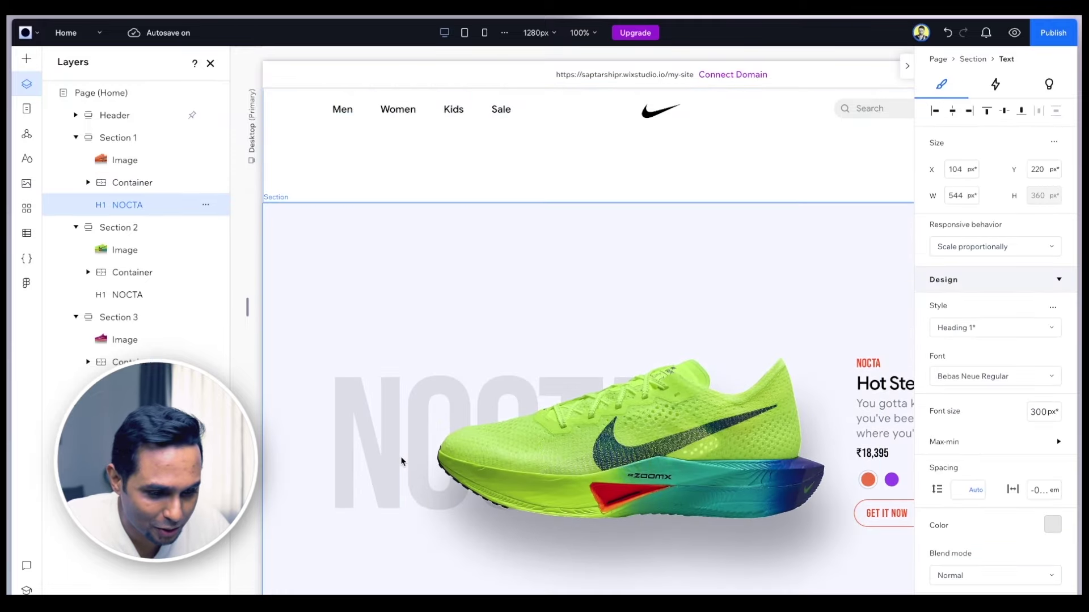
{"action": "left_click", "coordinate": [404, 457]}
{"action": "left_click", "coordinate": [371, 456]}
{"action": "double_click", "coordinate": [371, 456]}
{"action": "key", "text": "ctrl+a"}
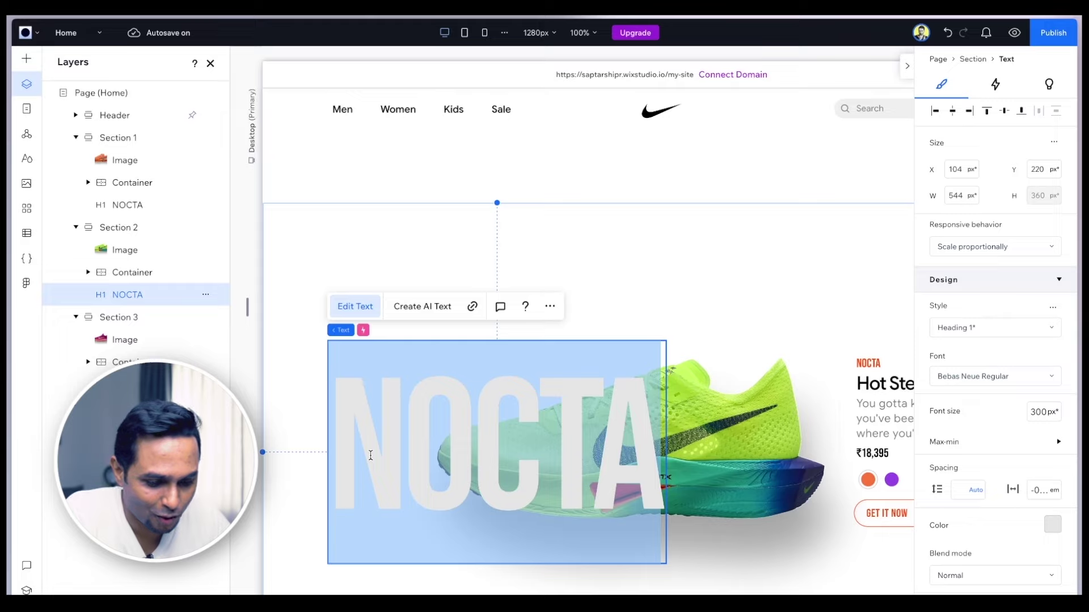
{"action": "type", "text": "SAPta"}
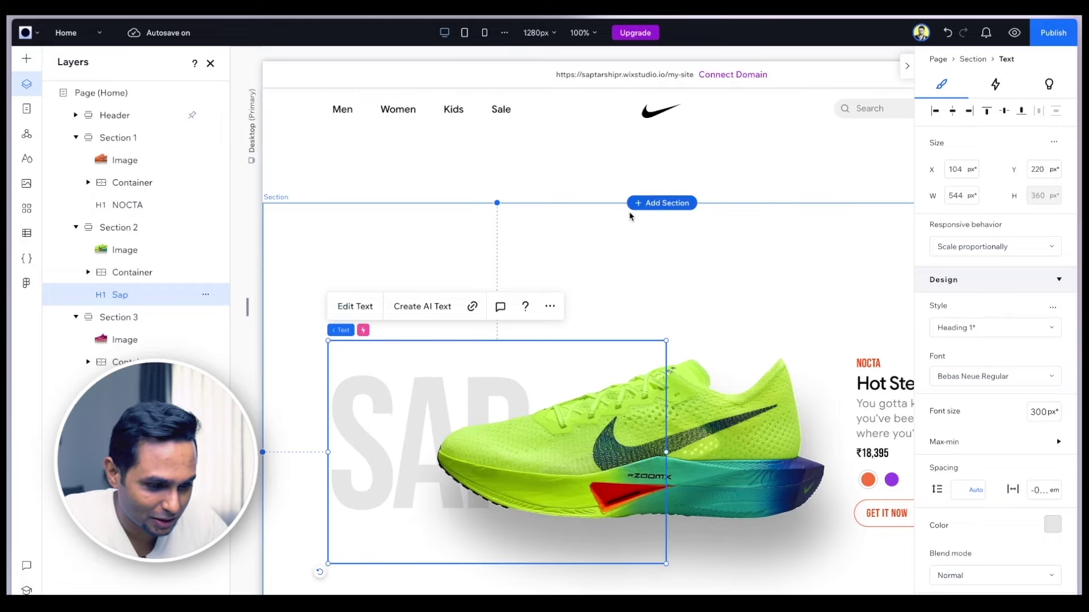
{"action": "left_click", "coordinate": [668, 289]}
Step: Select the description paragraph inside the product details container of Section 2
{"action": "scroll", "coordinate": [670, 291], "scroll_direction": "down", "scroll_amount": 3}
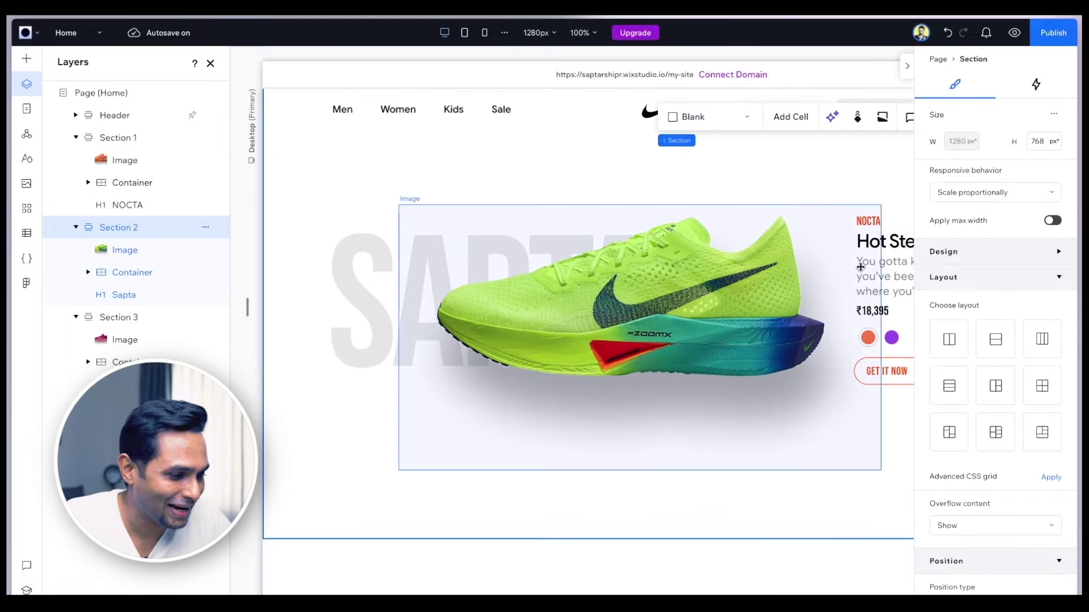
{"action": "scroll", "coordinate": [738, 266], "scroll_direction": "right", "scroll_amount": 2}
{"action": "left_click", "coordinate": [780, 245]}
{"action": "left_click", "coordinate": [809, 280]}
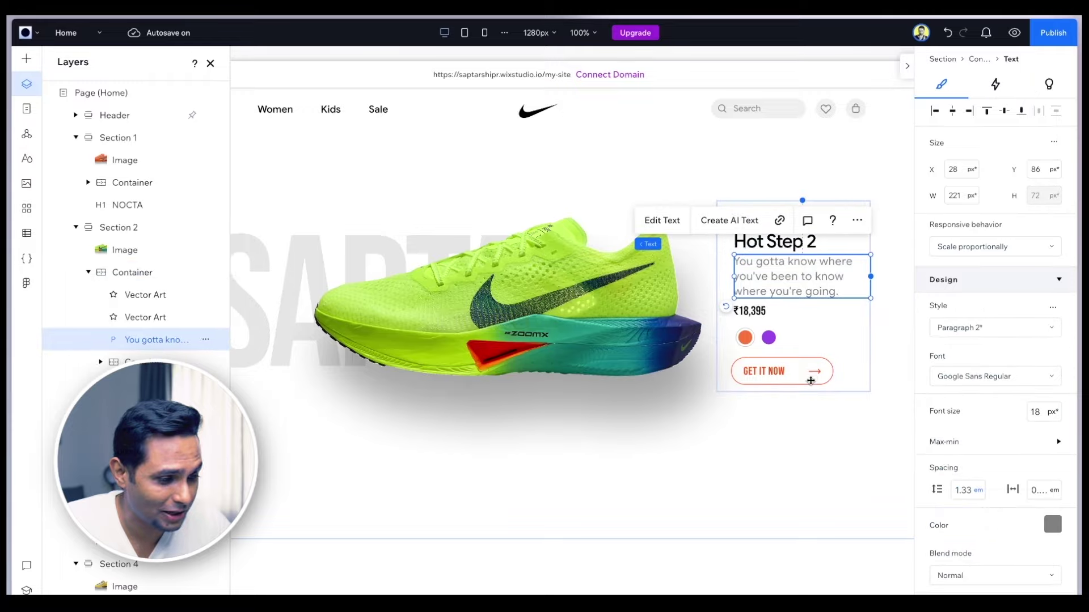
Step: Preview the page, scroll down and back up through the sections to examine the different shoes and their animations, and return to editing
{"action": "key", "text": "ctrl+p"}
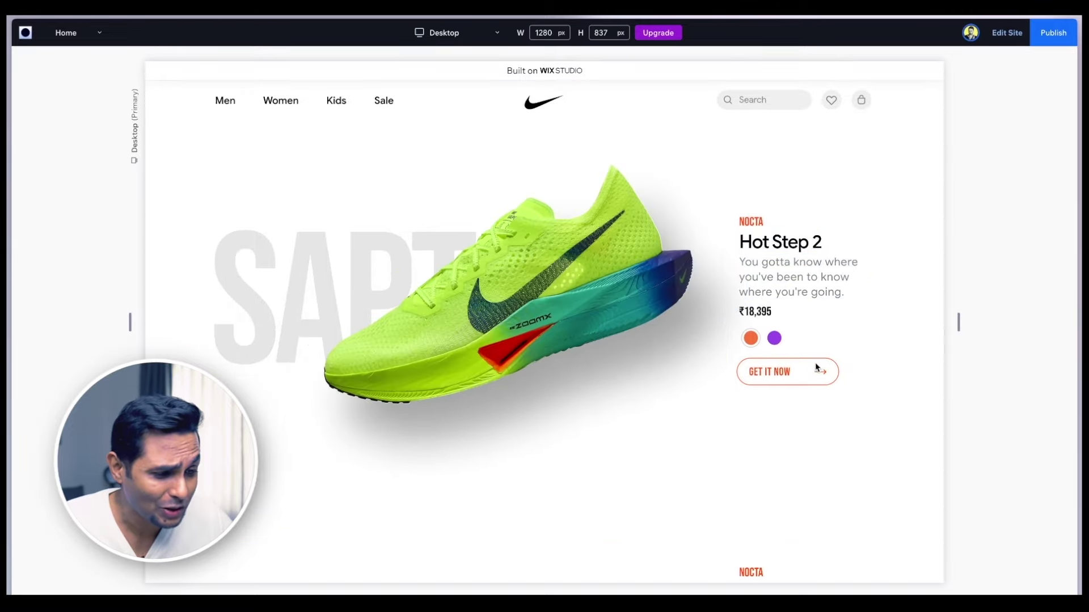
{"action": "scroll", "coordinate": [815, 389], "scroll_direction": "down", "scroll_amount": 3}
{"action": "scroll", "coordinate": [815, 389], "scroll_direction": "up", "scroll_amount": 3}
{"action": "scroll", "coordinate": [815, 389], "scroll_direction": "down", "scroll_amount": 4}
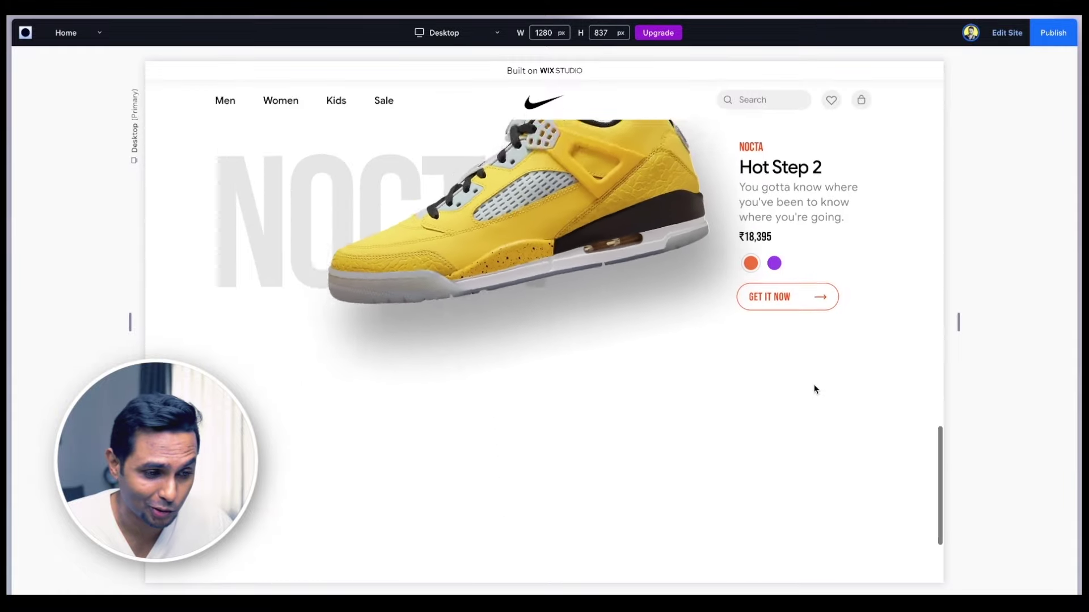
{"action": "scroll", "coordinate": [815, 389], "scroll_direction": "up", "scroll_amount": 2}
{"action": "scroll", "coordinate": [815, 389], "scroll_direction": "up", "scroll_amount": 3}
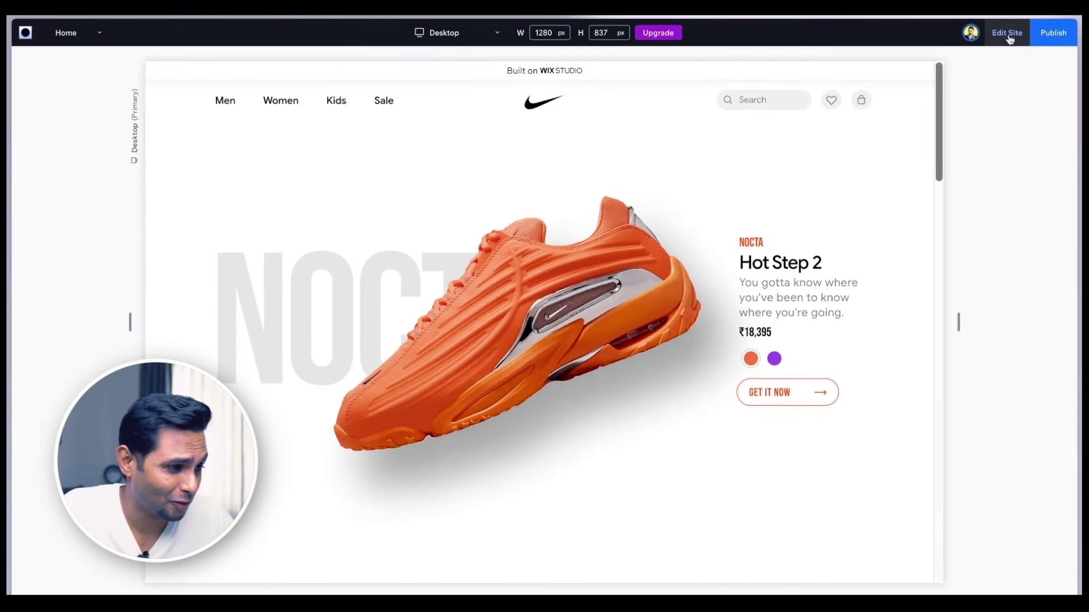
{"action": "left_click", "coordinate": [1010, 34]}
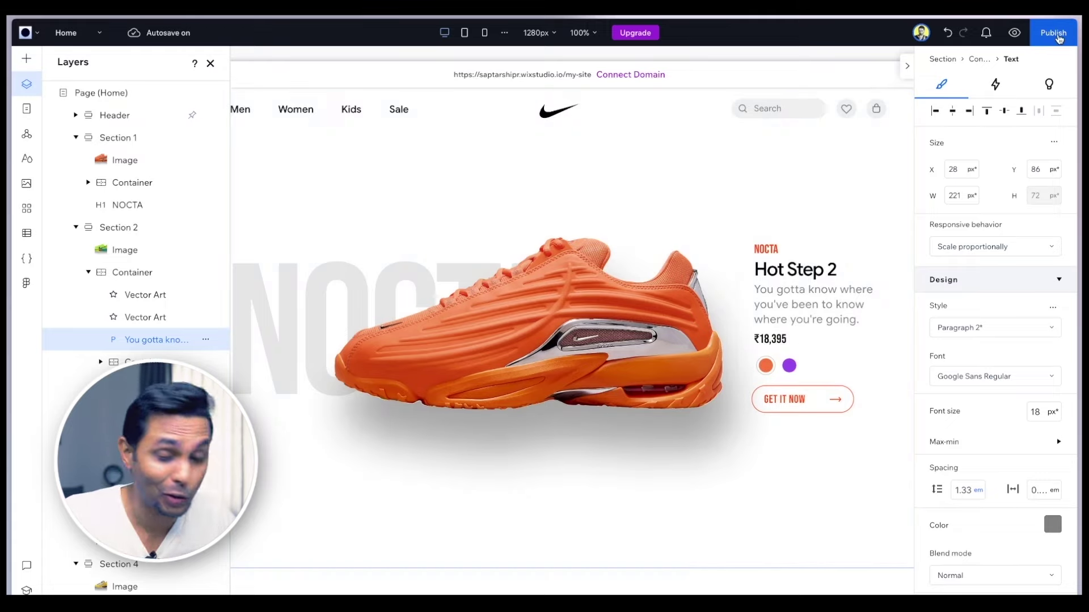
Step: Preview the site once more from the orange sneaker section and scroll down through the product sections
{"action": "left_click", "coordinate": [1014, 33]}
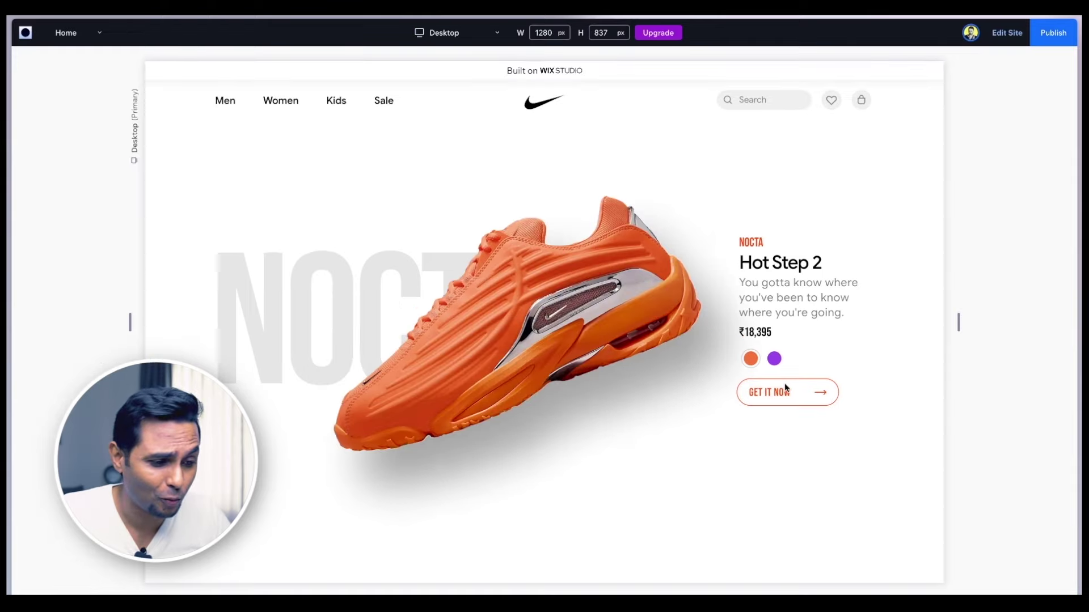
{"action": "scroll", "coordinate": [784, 383], "scroll_direction": "down", "scroll_amount": 4}
{"action": "scroll", "coordinate": [785, 389], "scroll_direction": "down", "scroll_amount": 2}
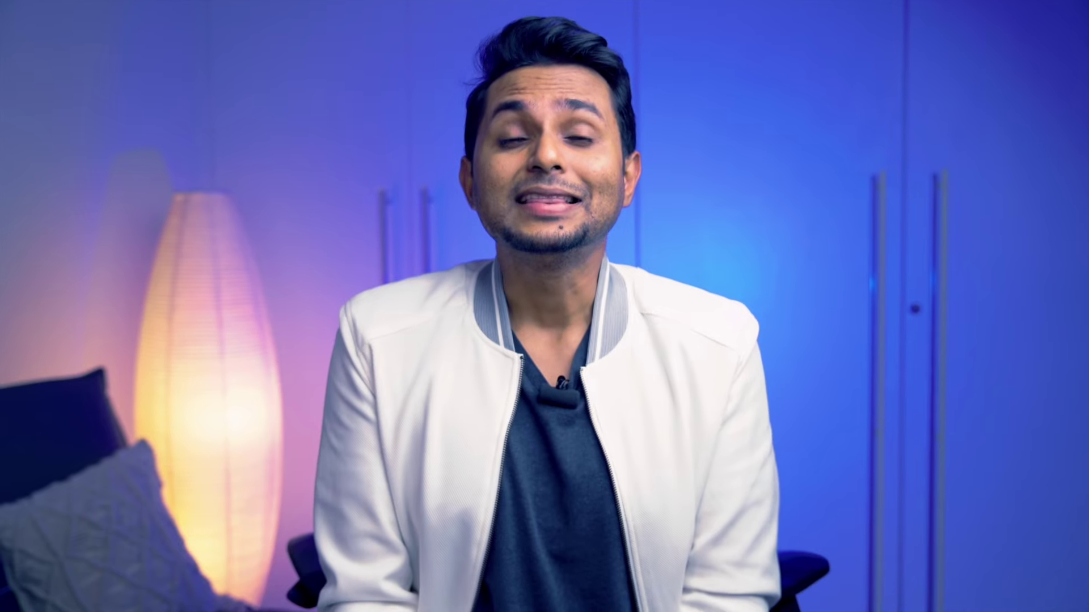